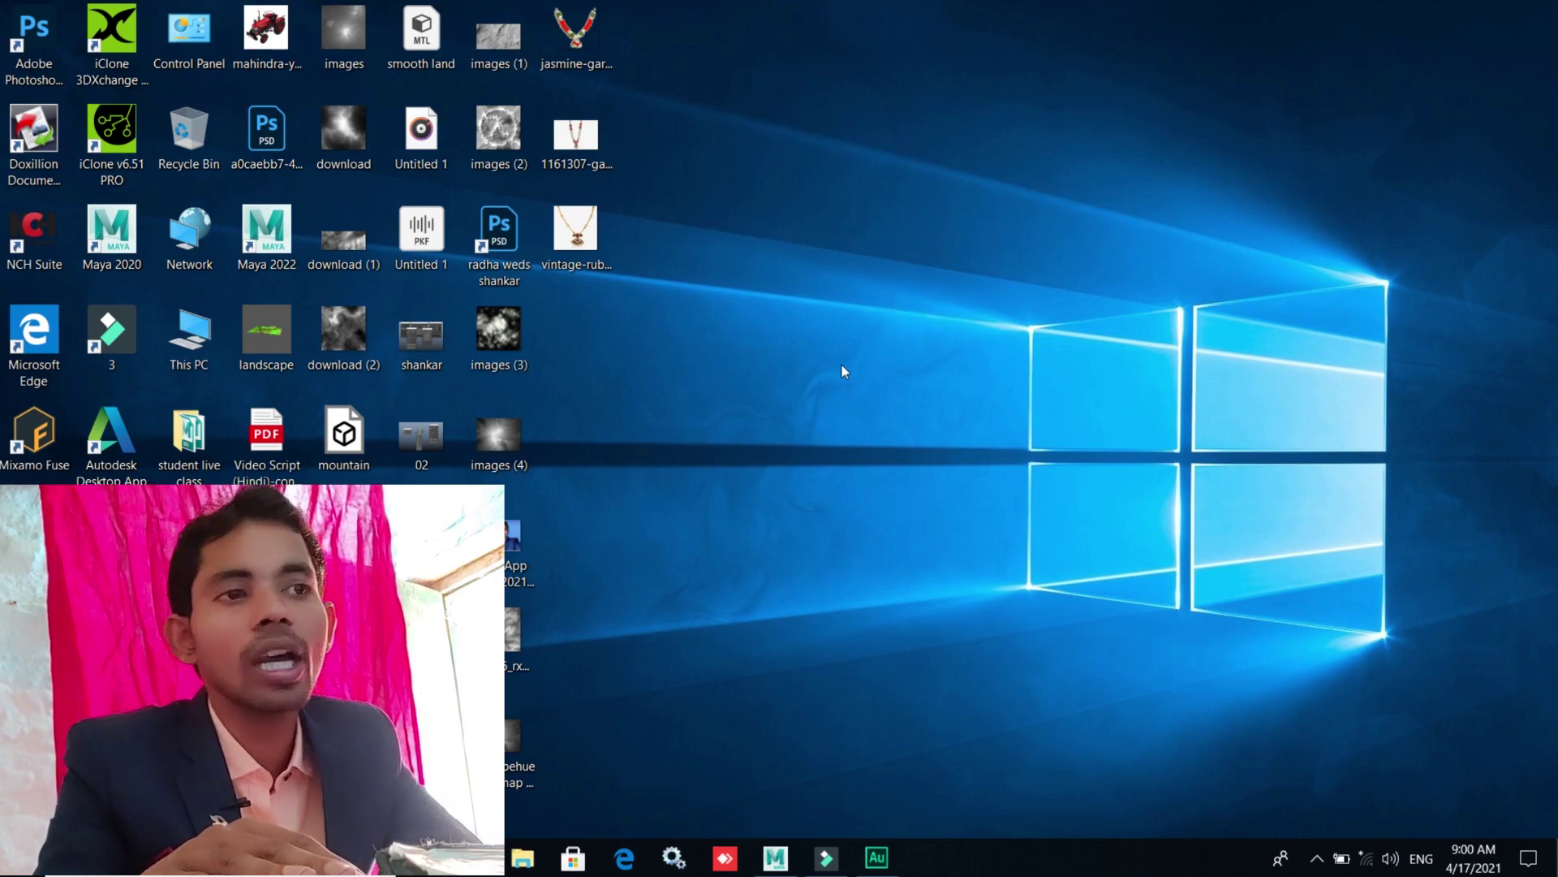
- Restore the Maya 2022 window from its taskbar icon
left_click(774, 858)
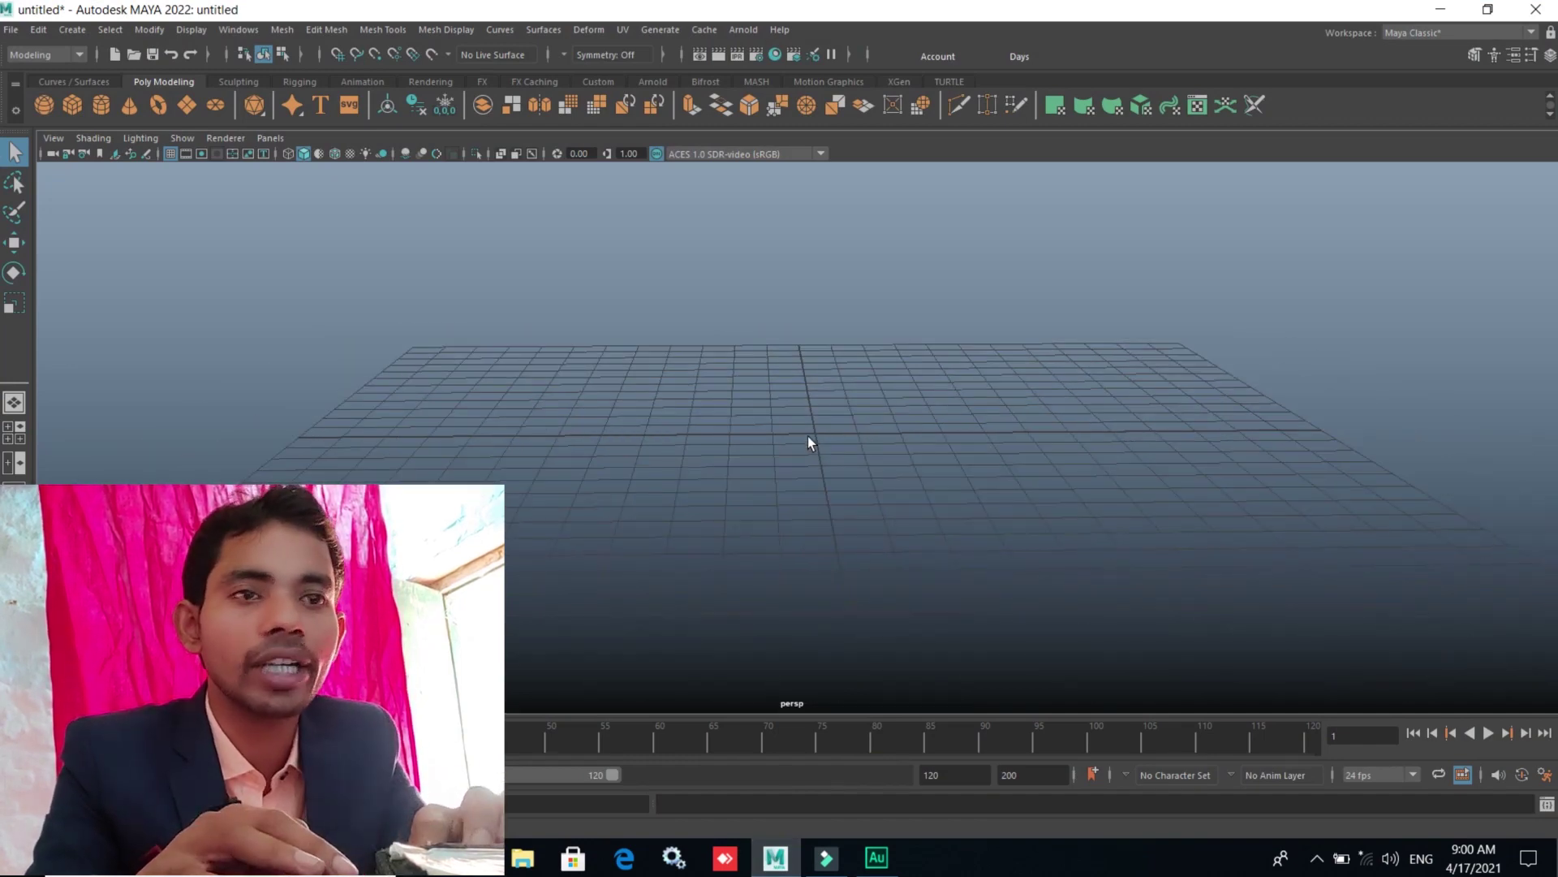
- Switch the viewport background to solid black with Alt+B and orbit around the empty grid
key("alt+b")
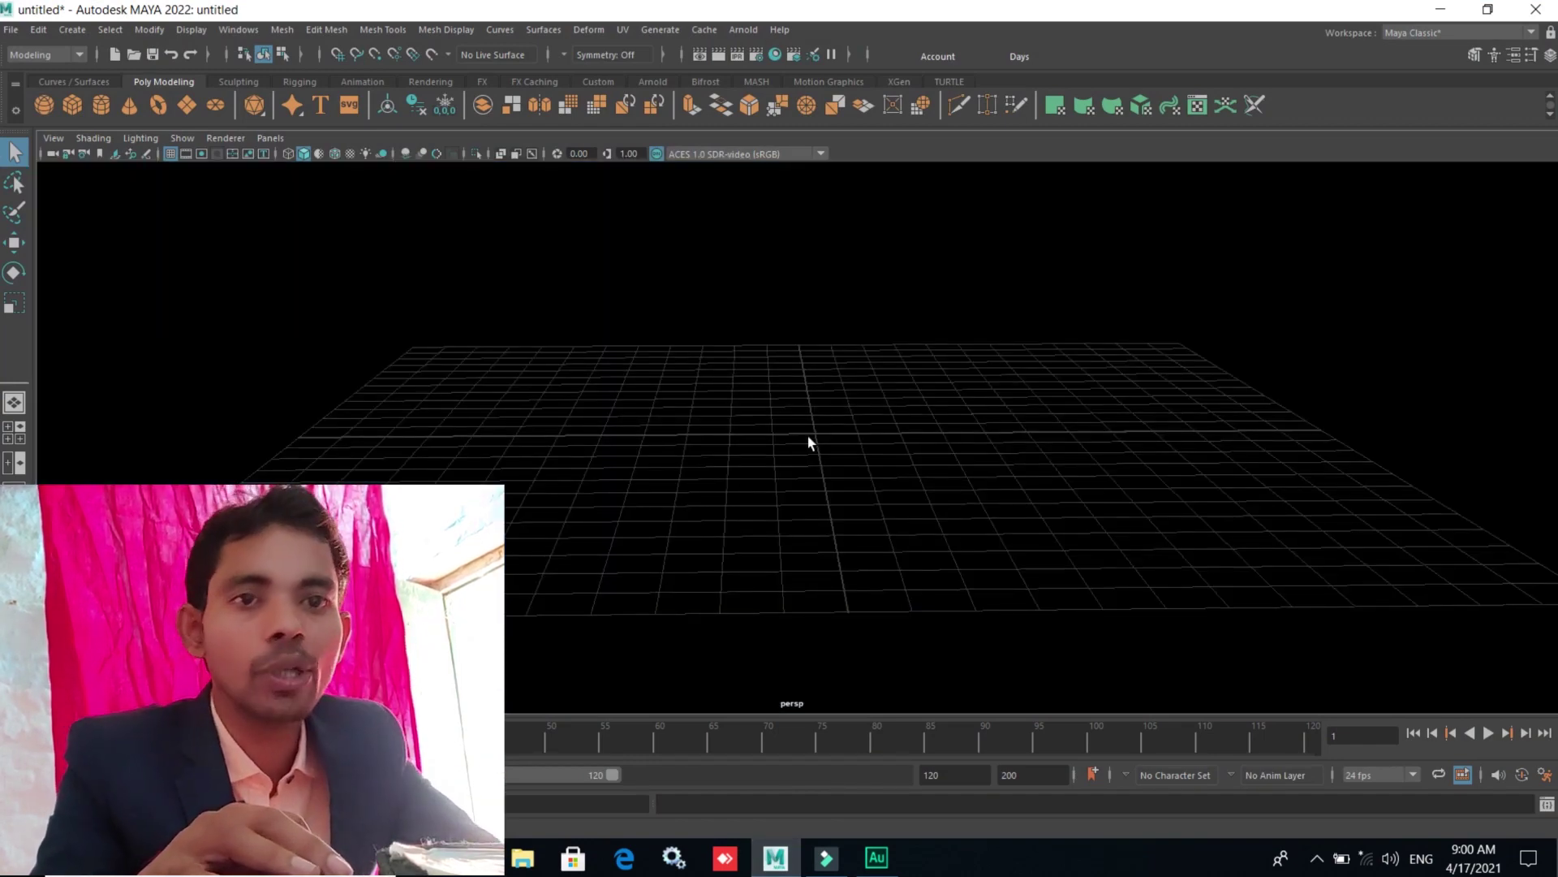
right_click_drag(807, 436, 760, 500, "alt")
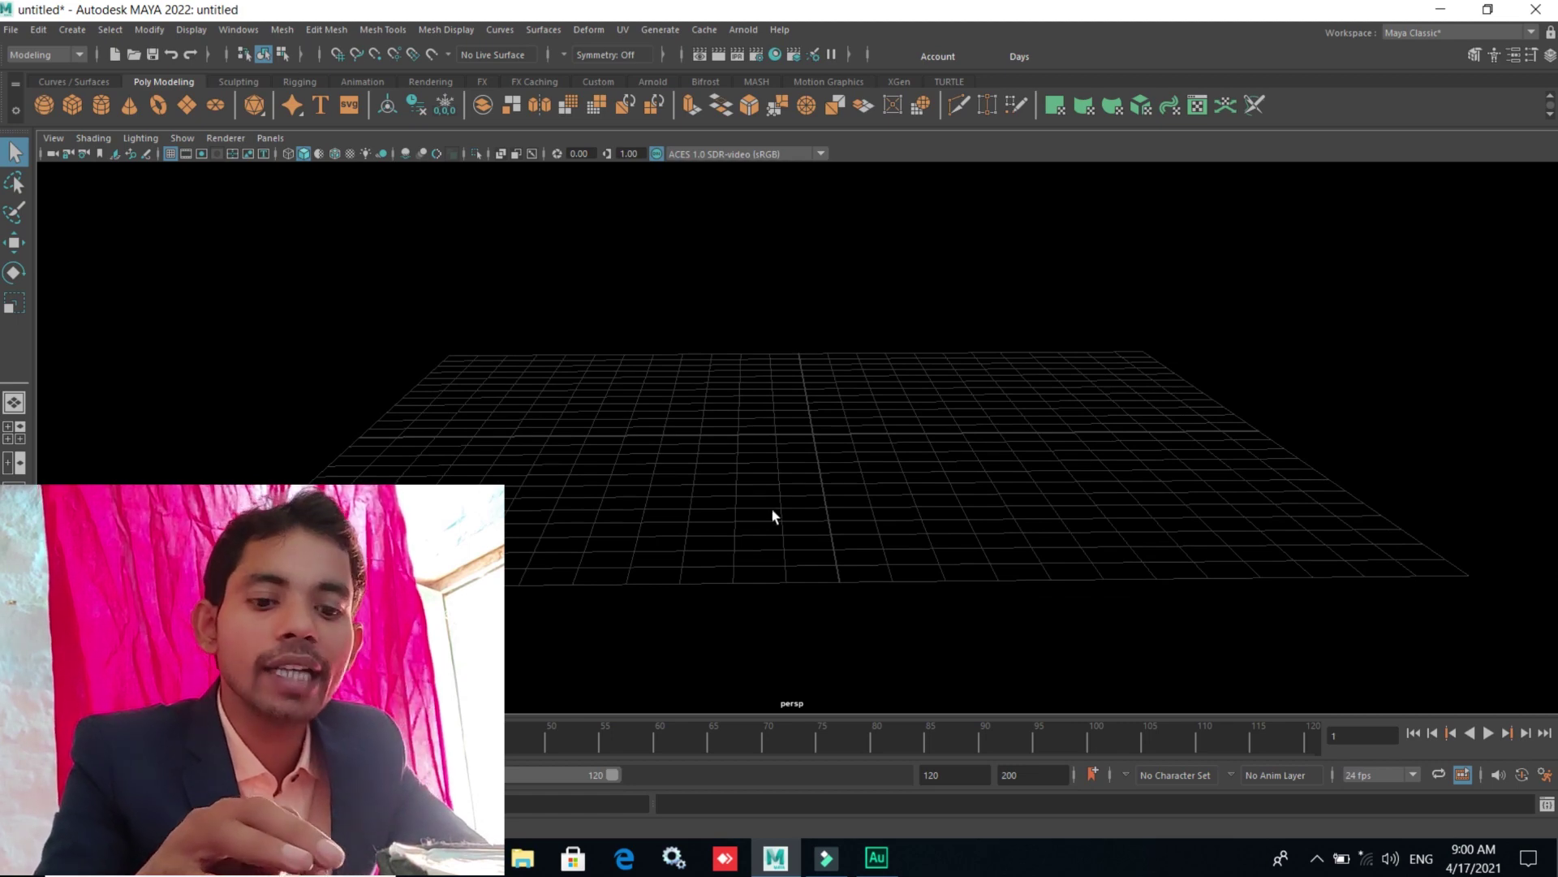
left_click_drag(790, 539, 789, 538, "alt")
middle_click_drag(789, 538, 802, 518, "alt")
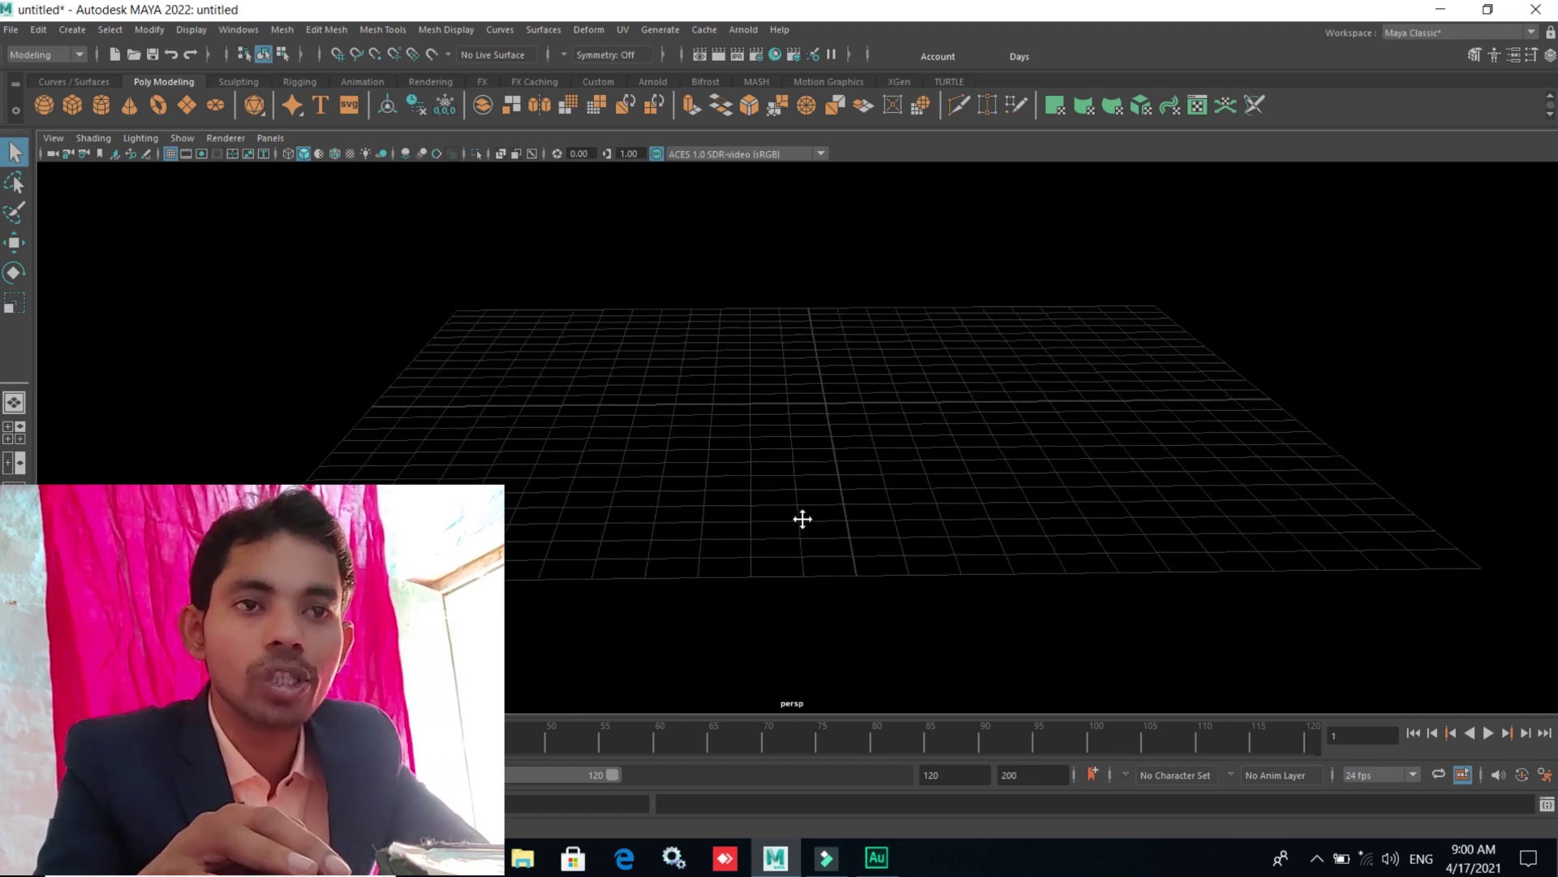
left_click_drag(785, 538, 786, 527, "alt")
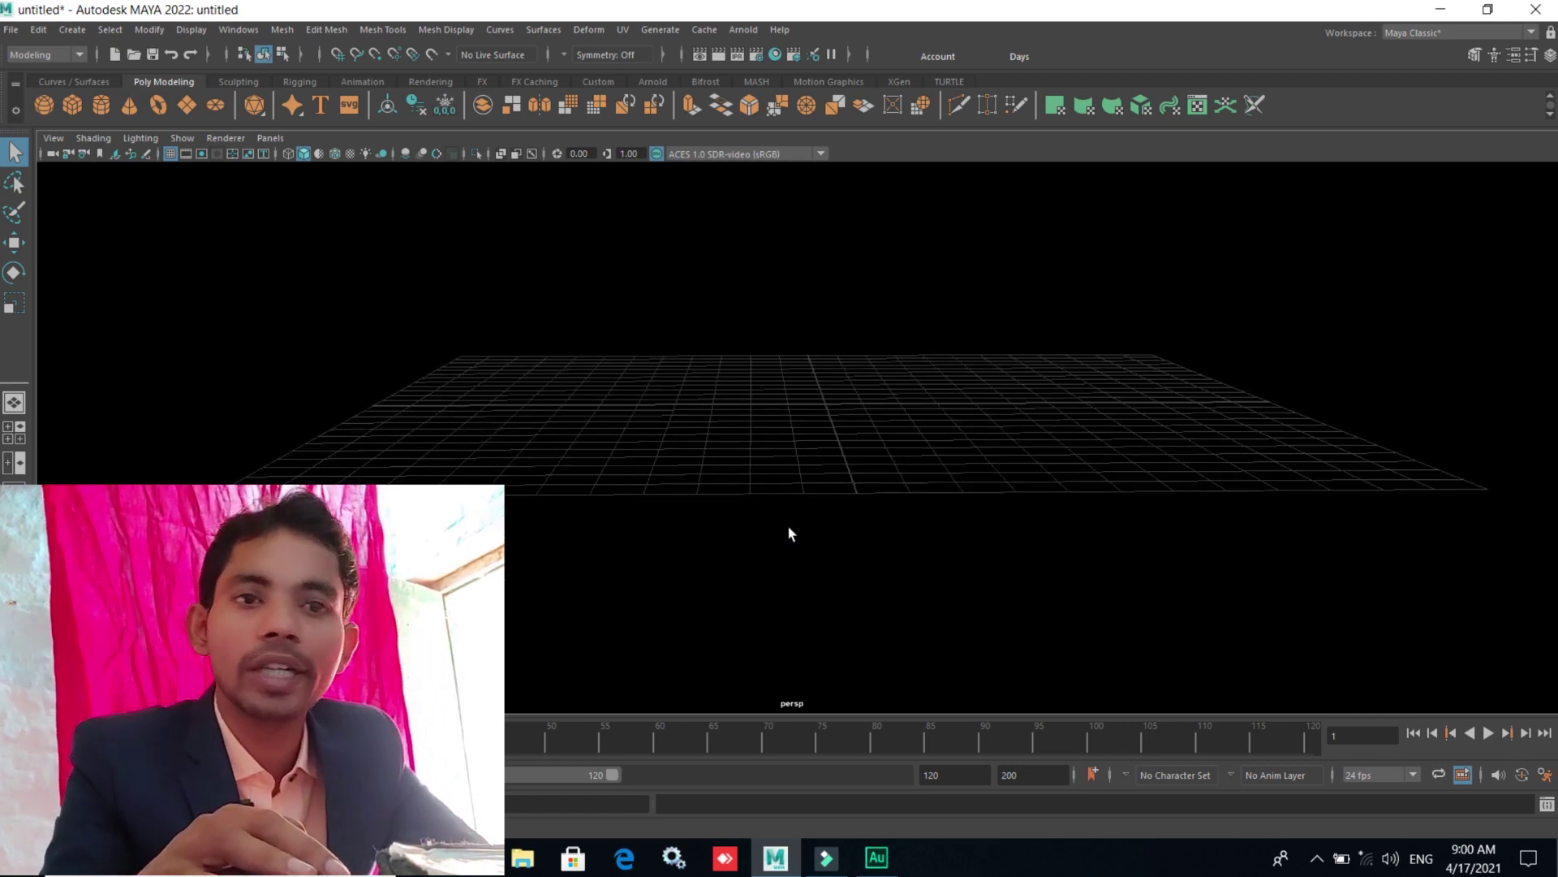
right_click_drag(787, 525, 794, 529, "alt")
mouse_move(794, 529)
left_mouse_down("alt")
mouse_move(783, 557)
mouse_move(828, 547)
left_mouse_up("alt")
mouse_move(828, 546)
middle_mouse_down("alt")
mouse_move(822, 507)
mouse_move(799, 552)
middle_mouse_up("alt")
mouse_move(799, 552)
left_mouse_down("alt")
mouse_move(828, 479)
mouse_move(782, 582)
mouse_move(821, 573)
mouse_move(816, 590)
left_mouse_up("alt")
scroll(819, 586, "down", 2)
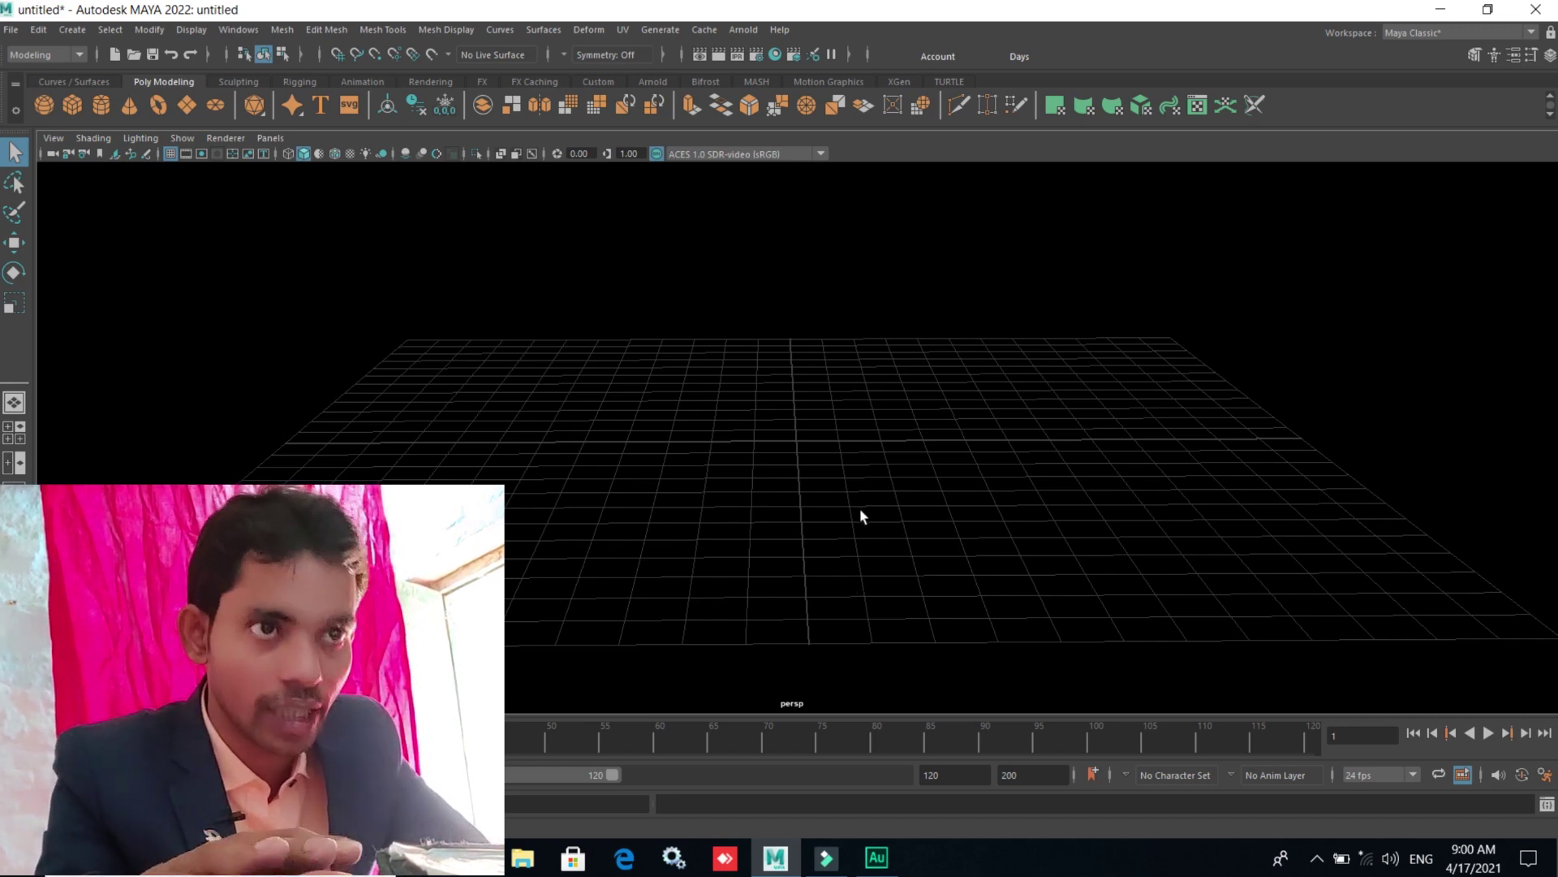
- Dolly the perspective camera in and out toward the grid with the scroll wheel
scroll(832, 544, "down", 3)
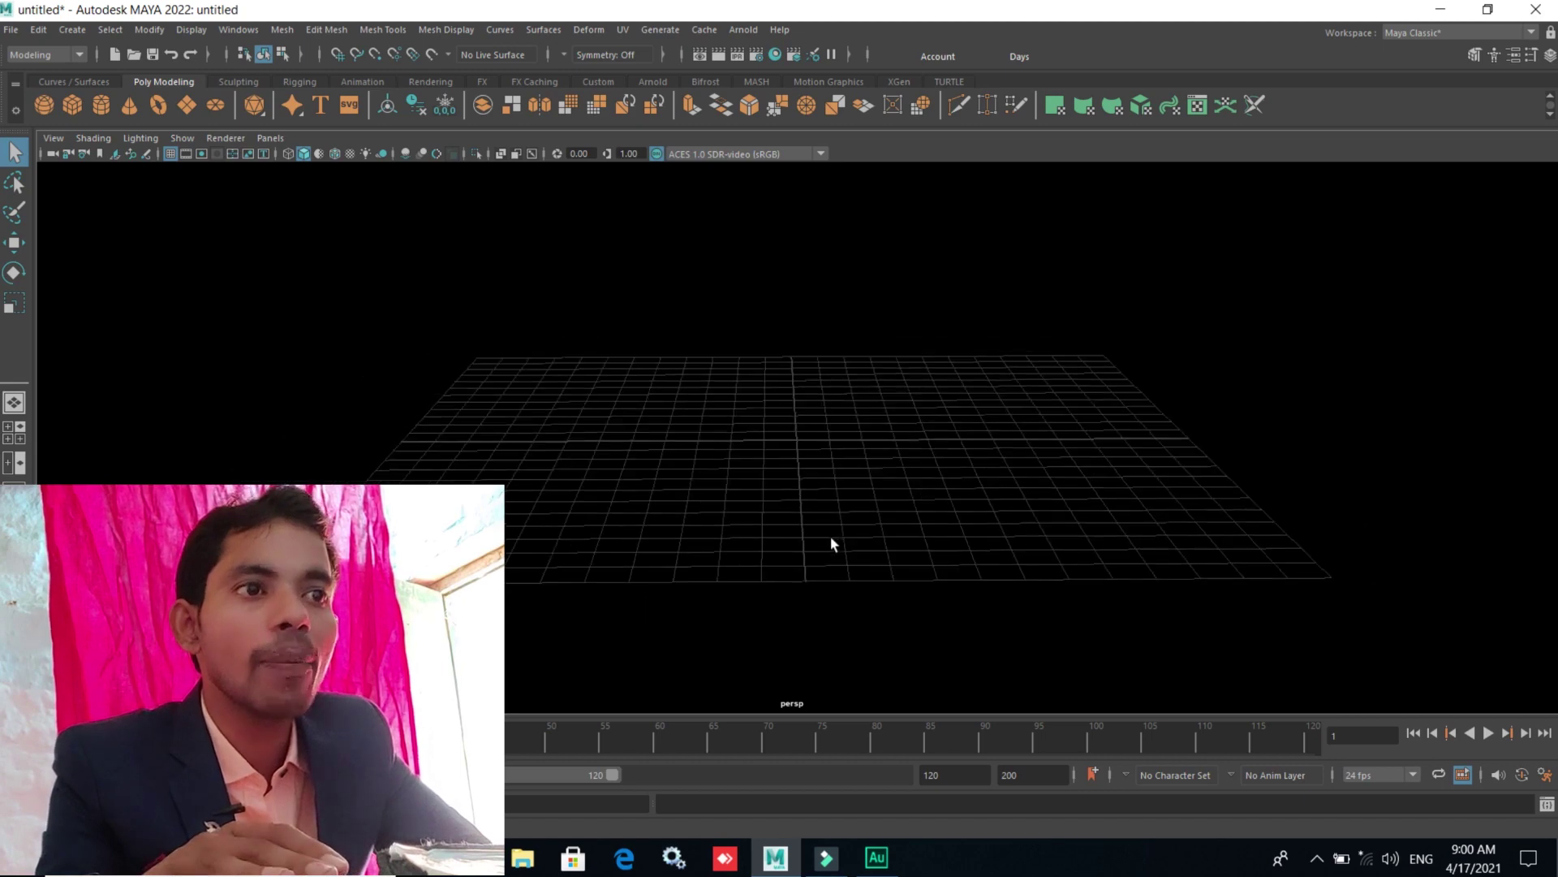
scroll(829, 546, "down", 2)
scroll(830, 547, "up", 3)
scroll(830, 549, "down", 3)
scroll(829, 549, "up", 3)
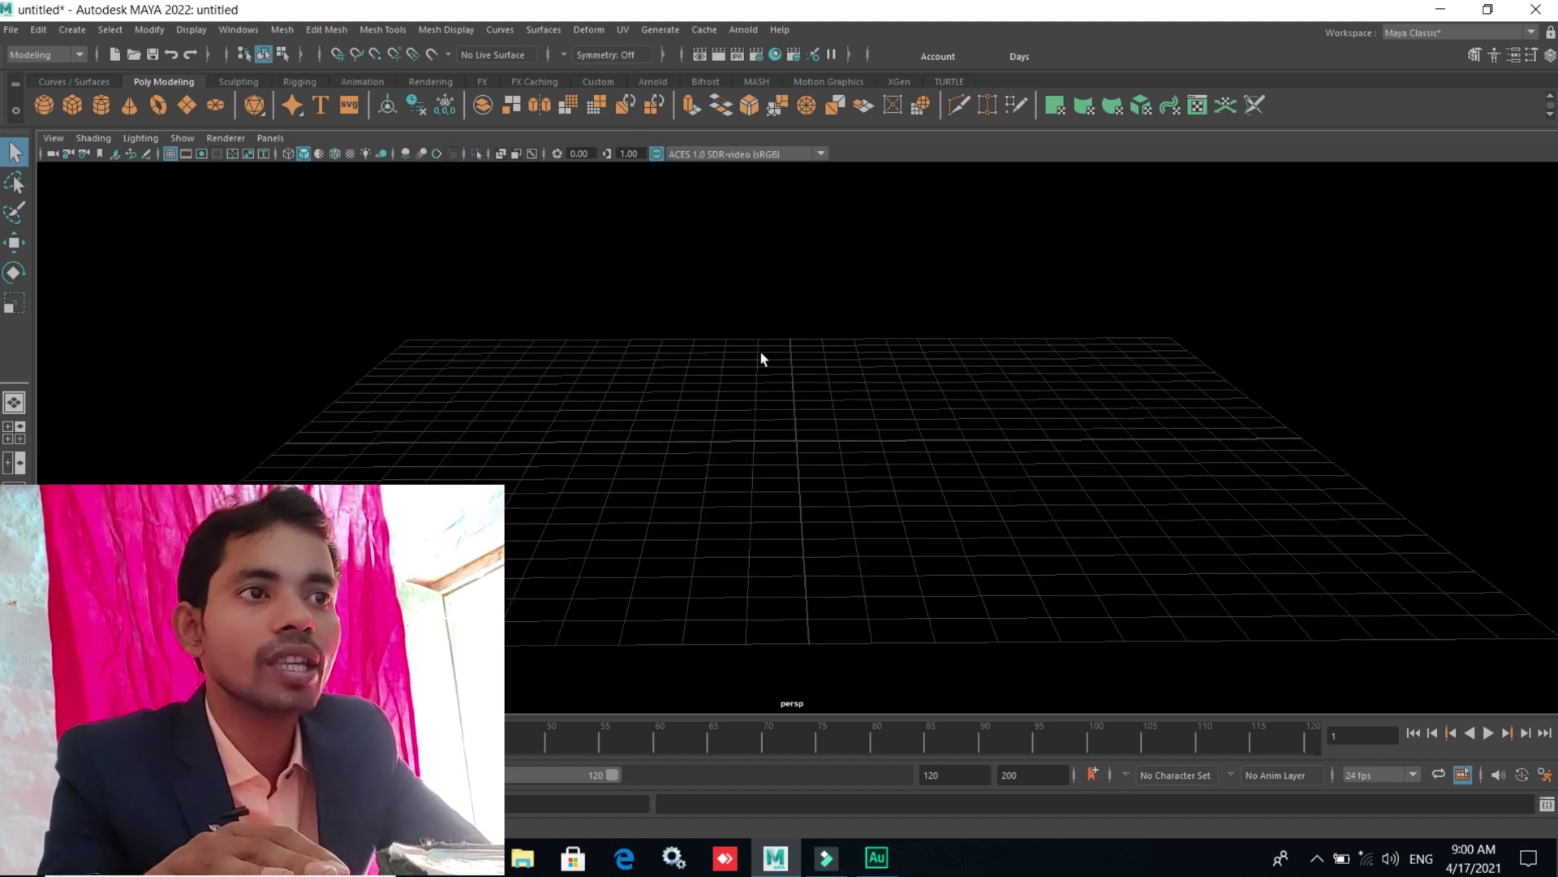
scroll(695, 582, "down", 3)
scroll(968, 484, "down", 1)
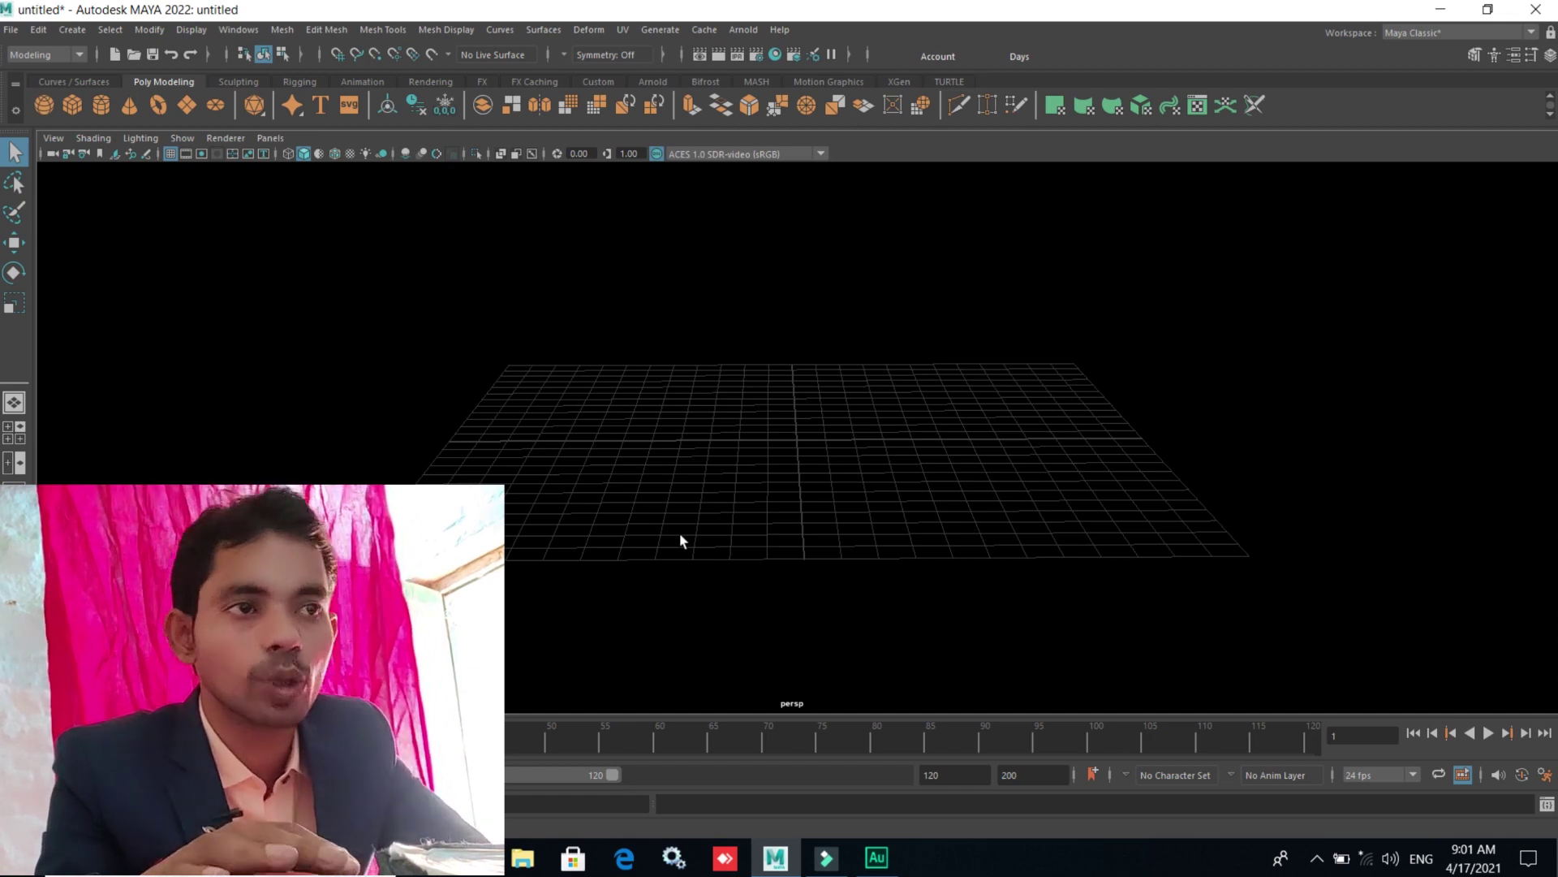
scroll(816, 519, "up", 1)
scroll(816, 519, "up", 1)
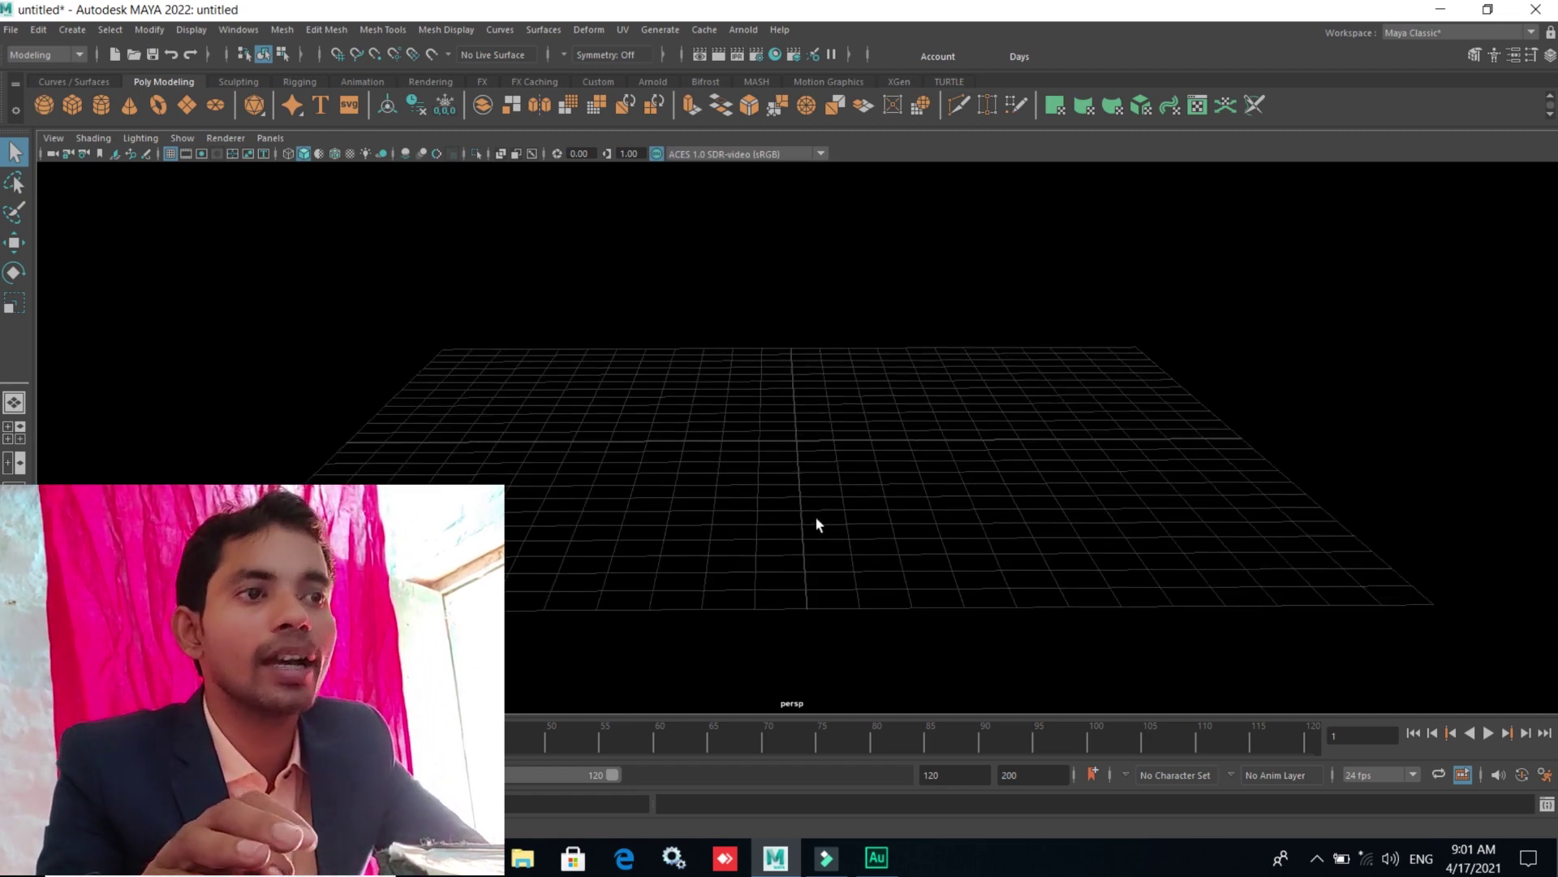
scroll(816, 519, "up", 1)
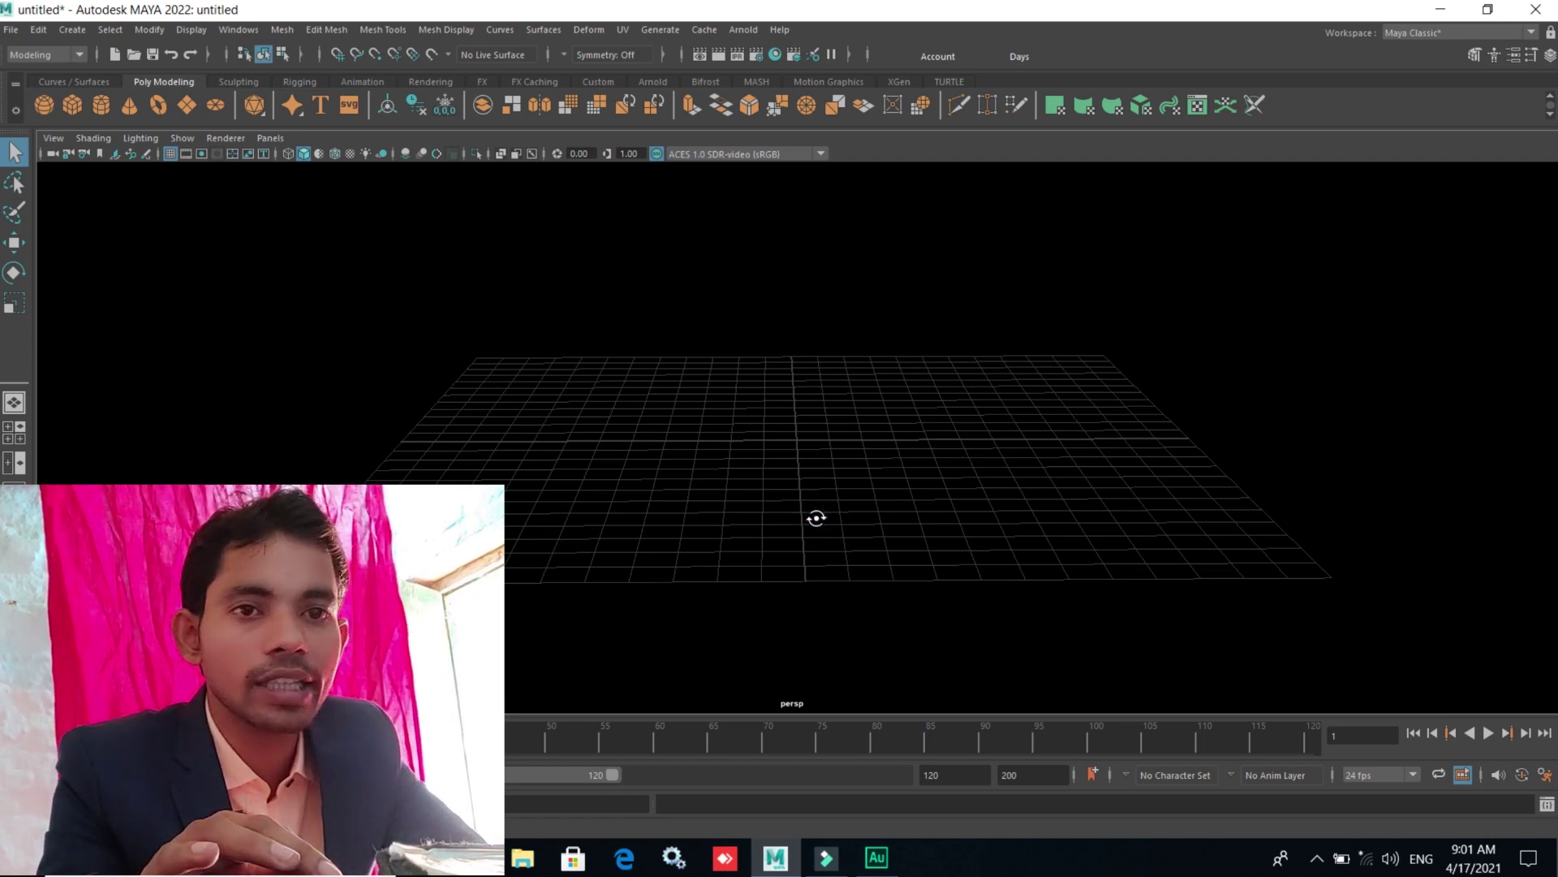
- Tumble, pan and dolly the camera until the grid fills the perspective view
mouse_move(817, 520)
left_mouse_down("alt")
mouse_move(865, 501)
mouse_move(821, 519)
left_mouse_up("alt")
mouse_move(821, 518)
right_mouse_down("alt")
mouse_move(1510, 751)
mouse_move(893, 528)
right_mouse_up("alt")
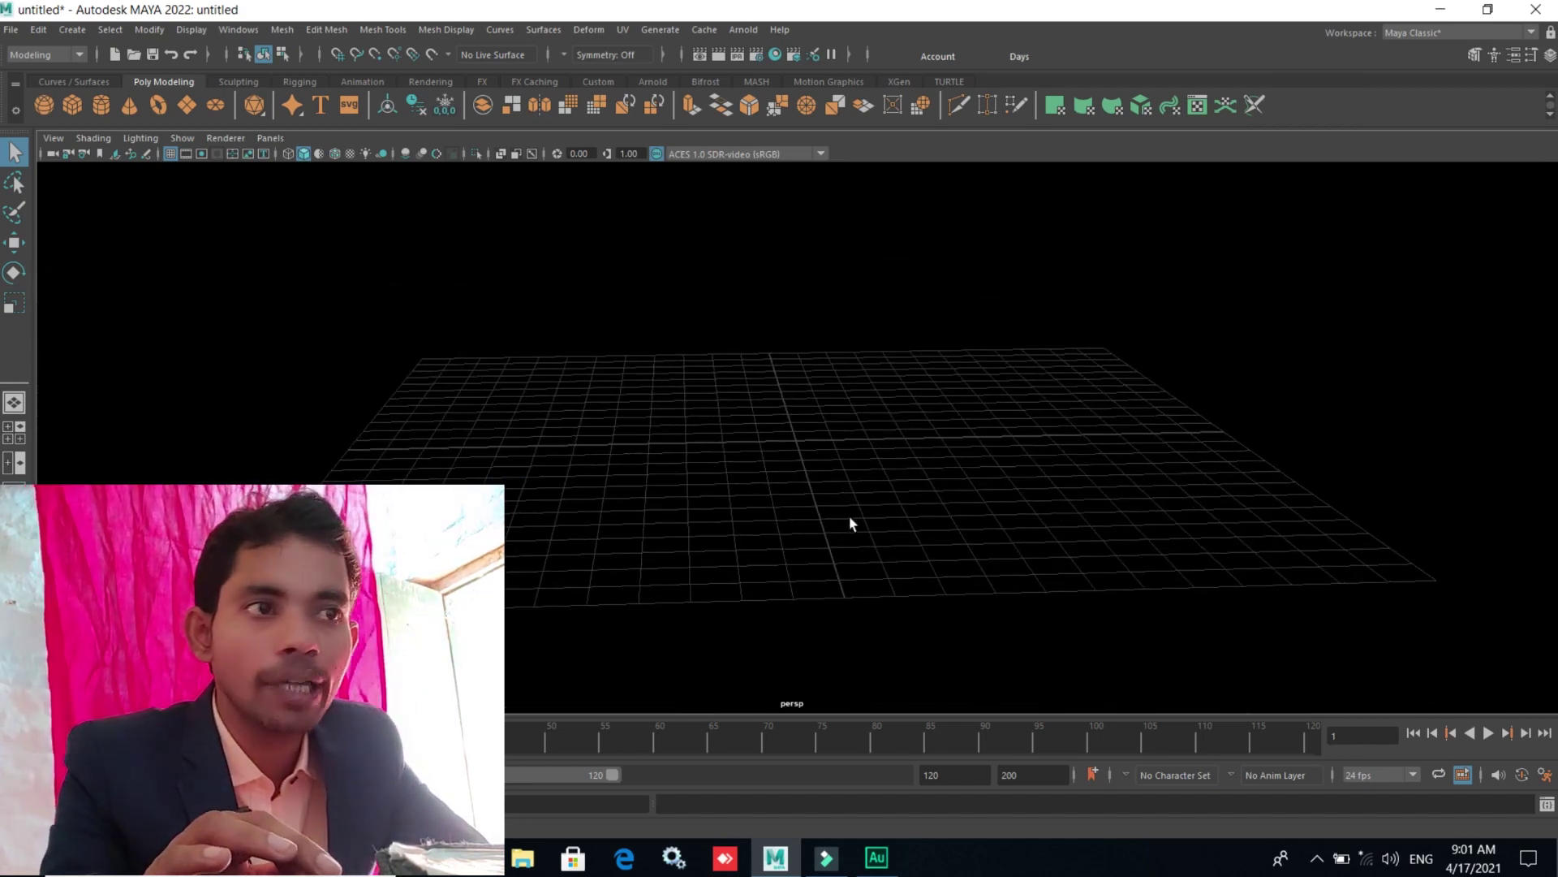
mouse_move(793, 515)
middle_mouse_down("alt")
mouse_move(904, 546)
mouse_move(866, 386)
mouse_move(696, 479)
mouse_move(967, 549)
mouse_move(868, 368)
mouse_move(612, 504)
mouse_move(977, 547)
mouse_move(796, 463)
mouse_move(798, 499)
middle_mouse_up("alt")
mouse_move(799, 507)
left_mouse_down("alt")
mouse_move(808, 558)
mouse_move(880, 508)
mouse_move(860, 553)
mouse_move(847, 534)
mouse_move(950, 487)
mouse_move(862, 636)
mouse_move(865, 533)
left_mouse_up("alt")
mouse_move(775, 473)
right_mouse_down("alt")
mouse_move(824, 512)
mouse_move(566, 393)
mouse_move(1259, 681)
mouse_move(650, 419)
mouse_move(866, 528)
mouse_move(728, 493)
right_mouse_up("alt")
mouse_move(772, 497)
middle_mouse_down("alt")
mouse_move(789, 661)
mouse_move(1036, 400)
mouse_move(560, 483)
mouse_move(953, 470)
mouse_move(743, 515)
mouse_move(758, 535)
middle_mouse_up("alt")
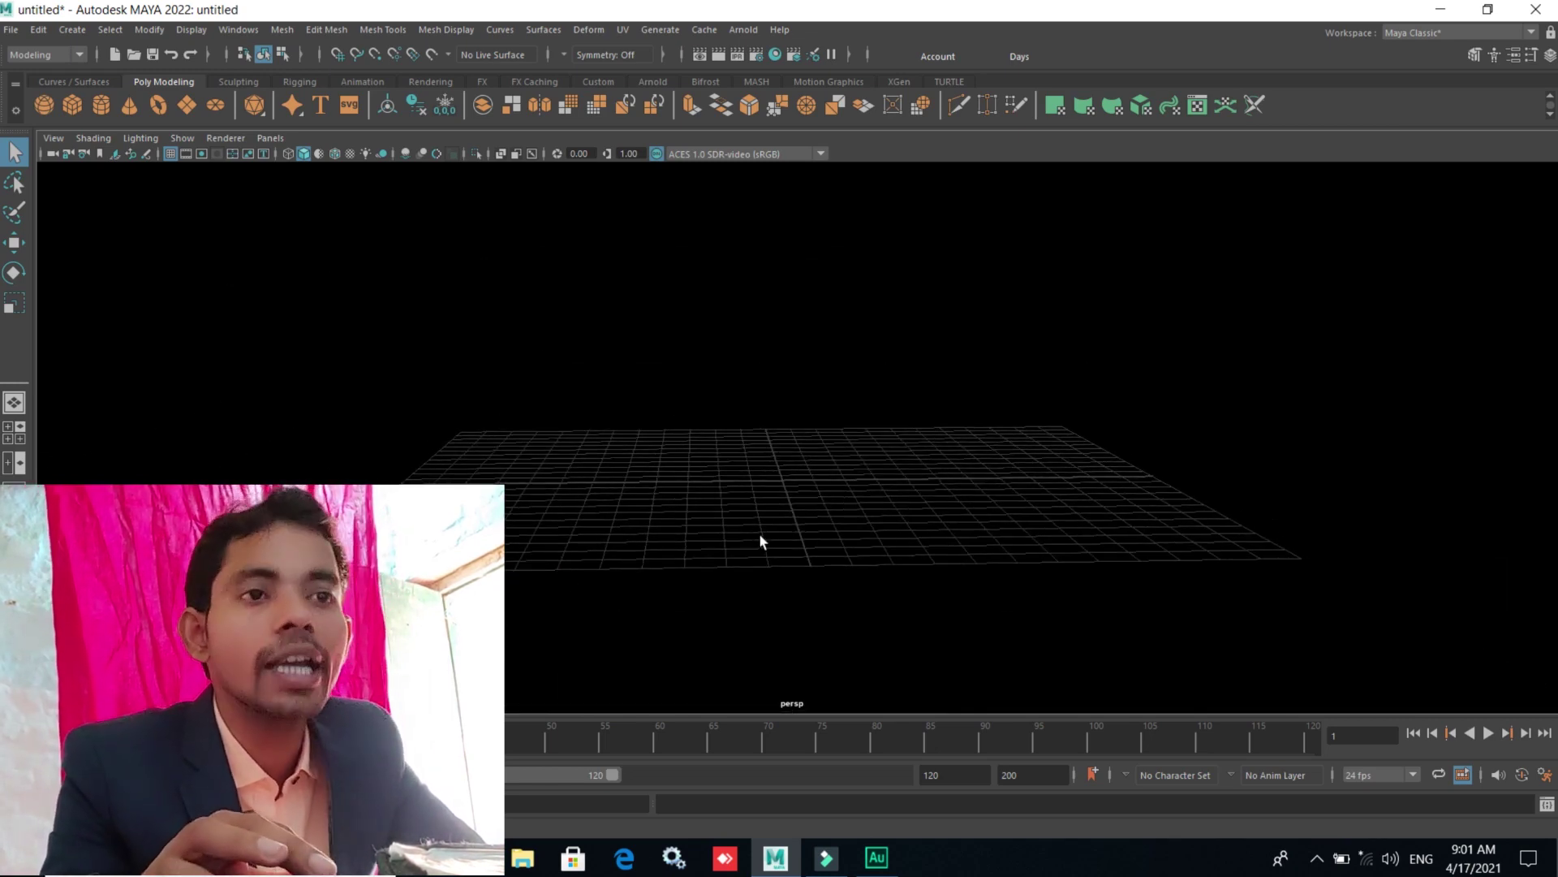
left_click_drag(797, 527, 815, 616, "alt")
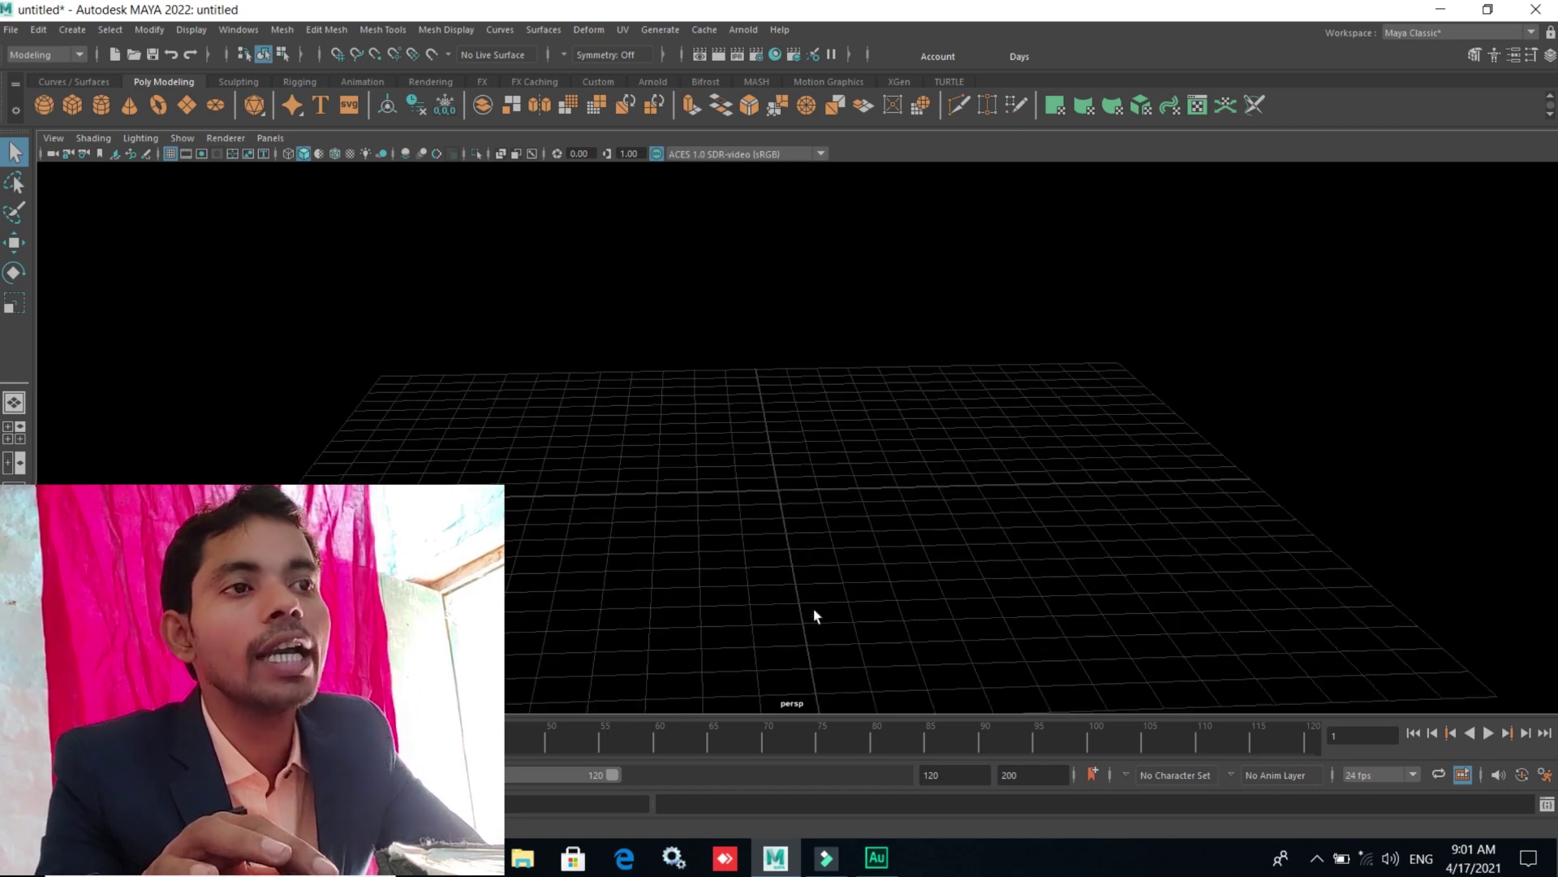
- Zoom out, tumble and pan the camera until the whole grid fits in view
scroll(834, 586, "down", 3)
mouse_move(835, 585)
middle_mouse_down("alt")
mouse_move(762, 438)
mouse_move(807, 616)
mouse_move(884, 405)
mouse_move(720, 563)
mouse_move(784, 513)
mouse_move(797, 555)
middle_mouse_up("alt")
left_click_drag(796, 558, 786, 563, "alt")
middle_click_drag(787, 563, 800, 570, "alt")
mouse_move(800, 570)
left_mouse_down("alt")
mouse_move(820, 592)
mouse_move(788, 606)
mouse_move(786, 587)
mouse_move(772, 605)
mouse_move(786, 563)
mouse_move(785, 600)
left_mouse_up("alt")
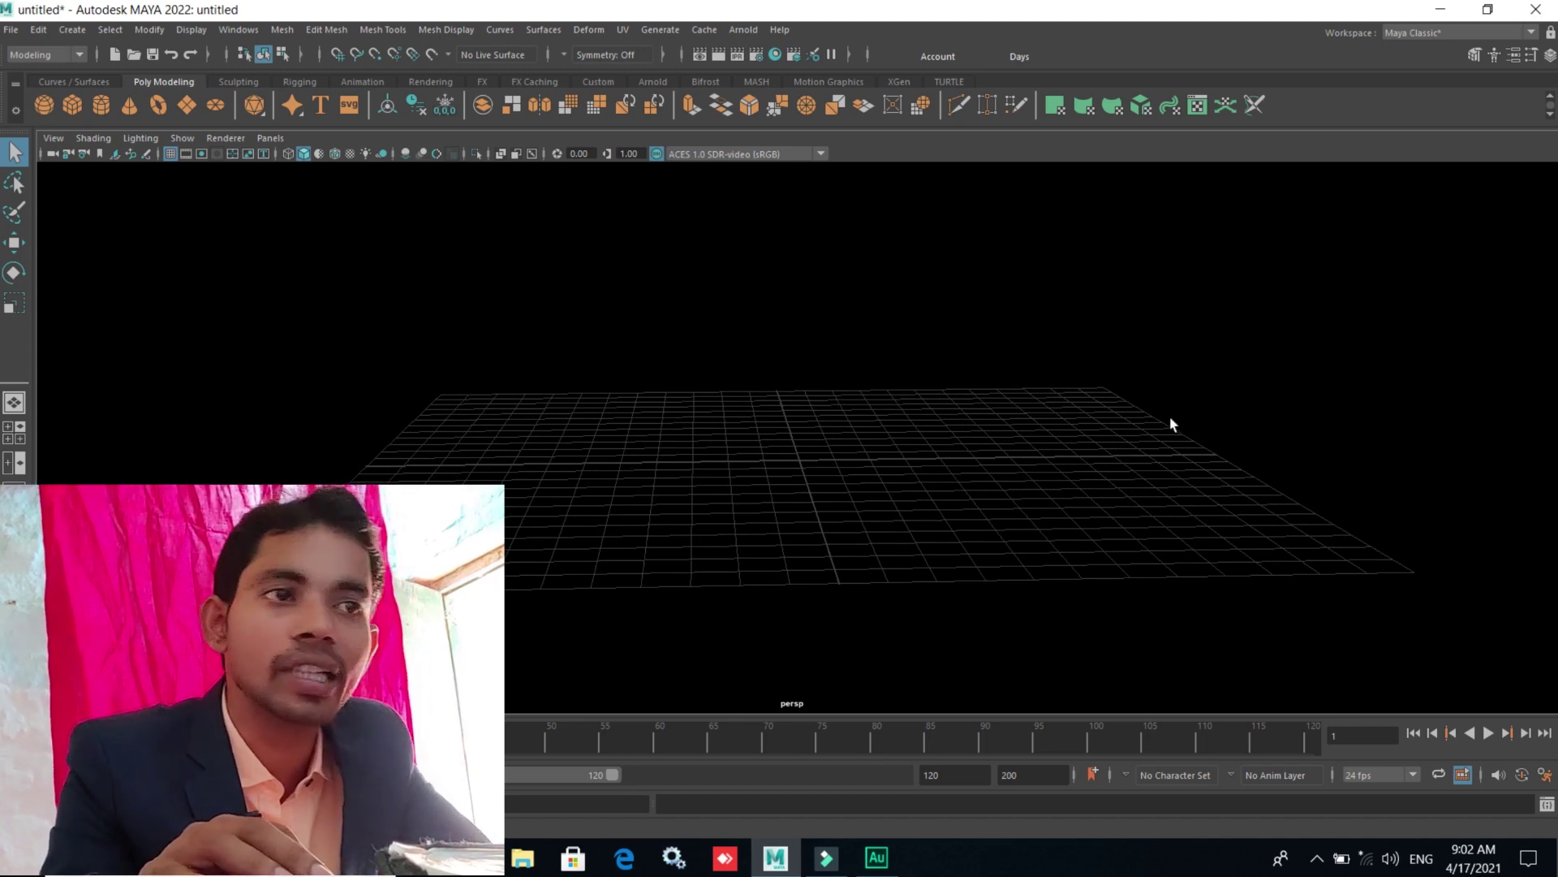
mouse_move(821, 566)
right_mouse_down("alt")
mouse_move(901, 574)
mouse_move(848, 558)
right_mouse_up("alt")
mouse_move(849, 558)
left_mouse_down("alt")
mouse_move(793, 563)
mouse_move(845, 570)
mouse_move(755, 595)
mouse_move(777, 566)
mouse_move(828, 598)
mouse_move(780, 560)
mouse_move(796, 574)
mouse_move(755, 584)
left_mouse_up("alt")
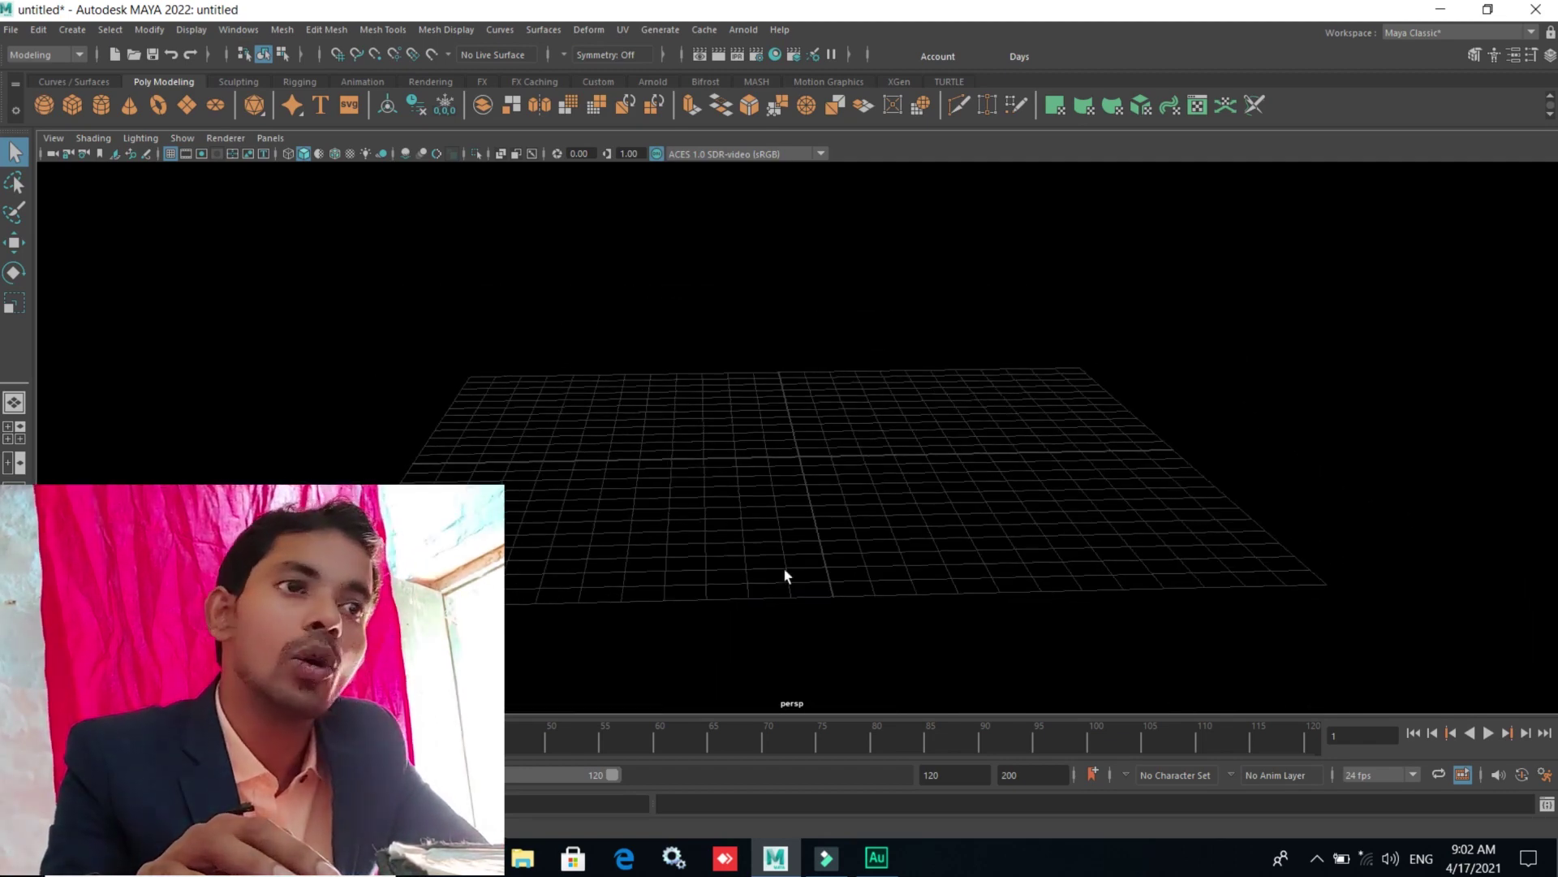
middle_click_drag(787, 574, 786, 552, "alt")
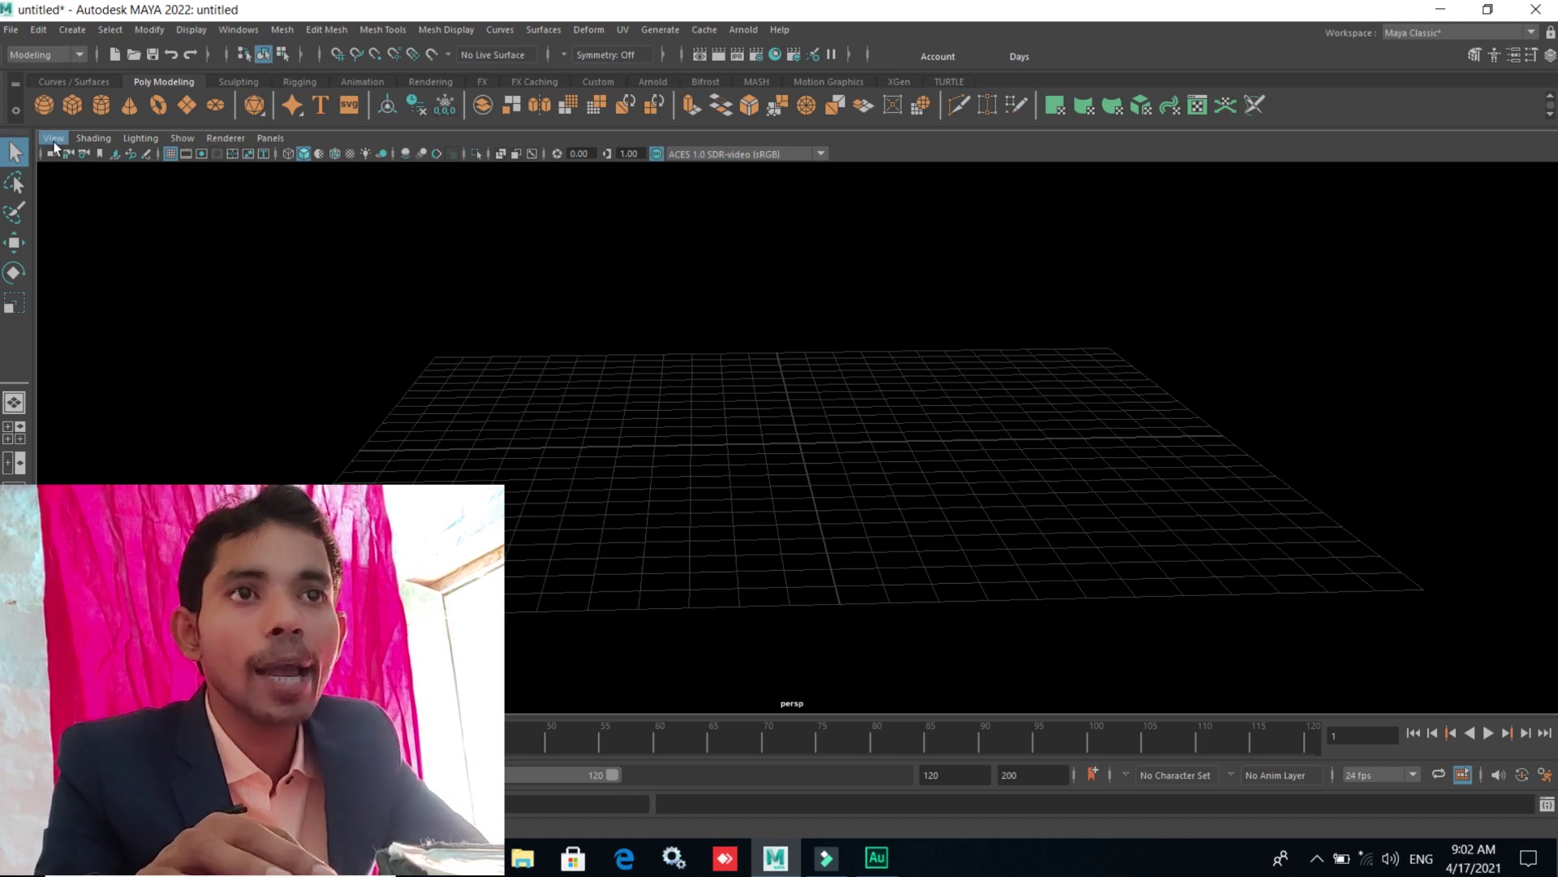
- Tear off the View > Camera Tools menu as a floating panel beside the viewport
left_click(54, 139)
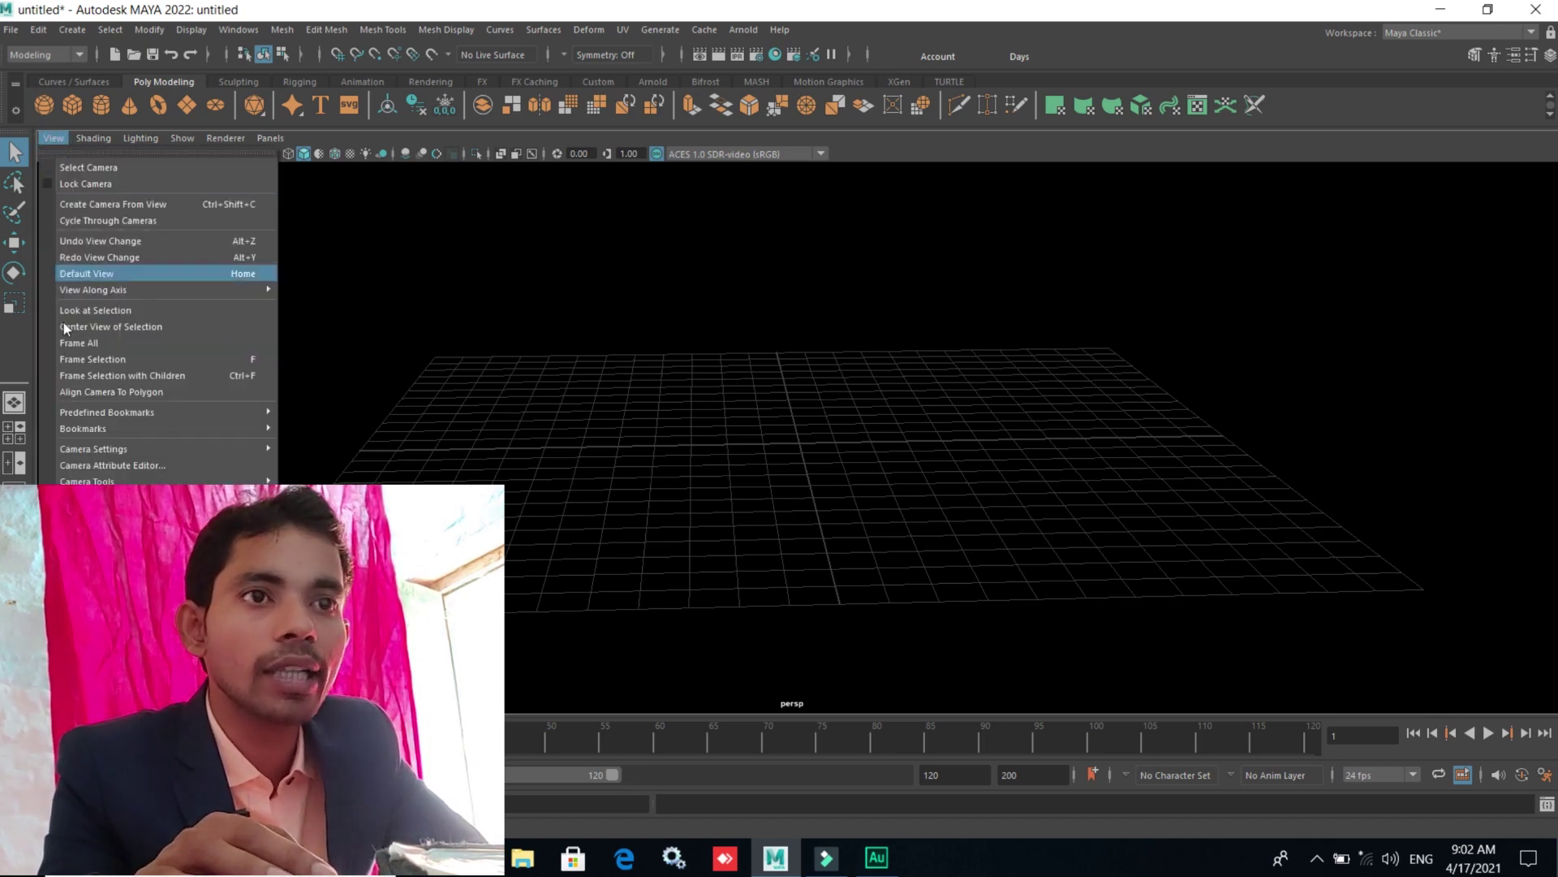
mouse_move(88, 481)
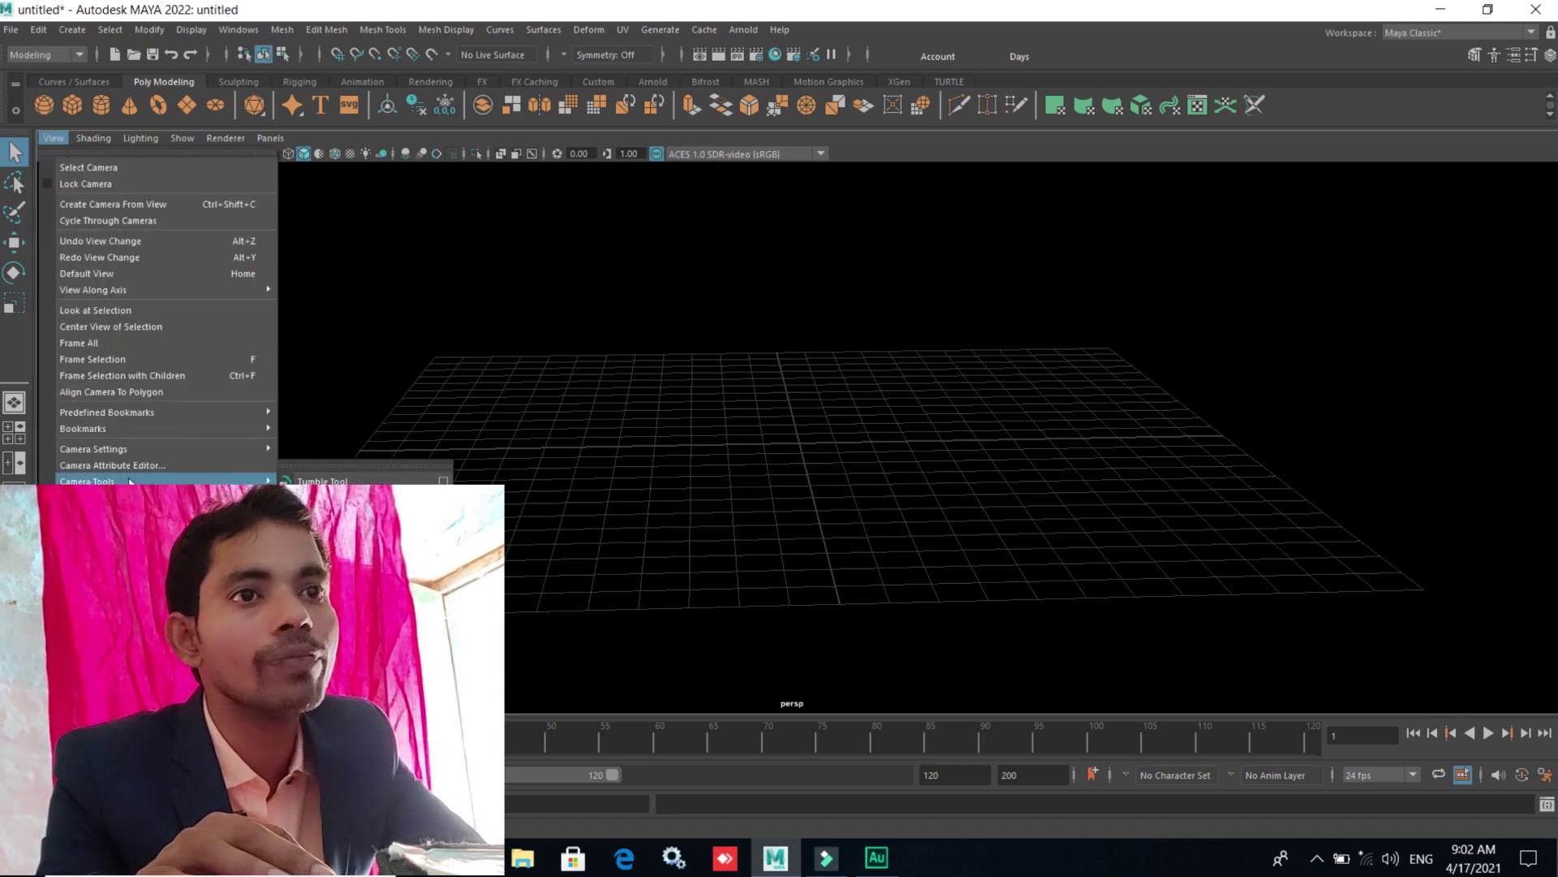
left_click(325, 461)
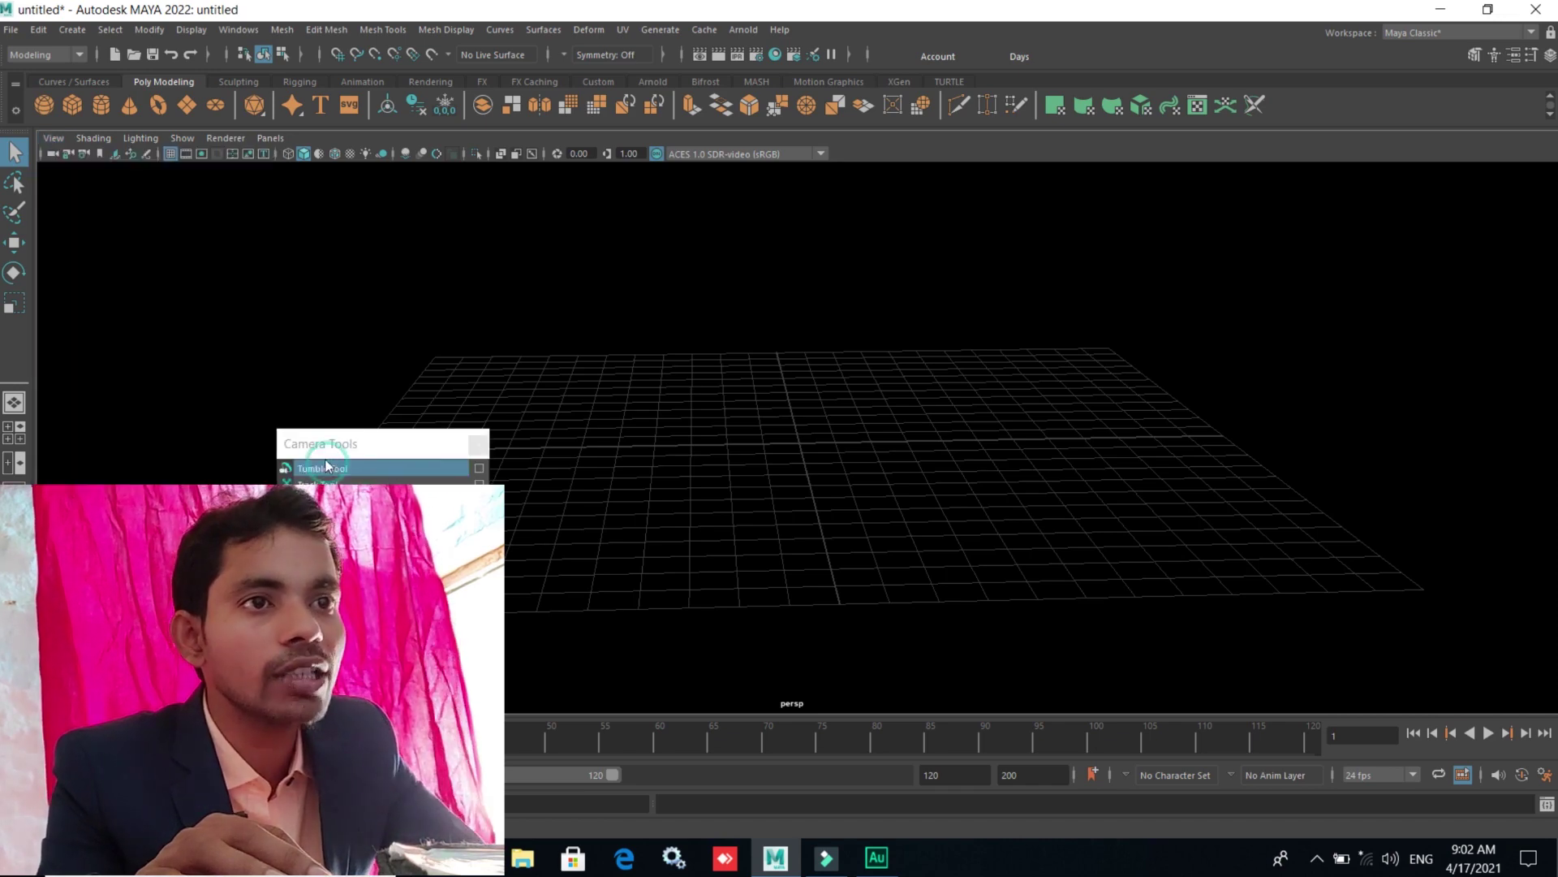
left_click_drag(333, 443, 1233, 315)
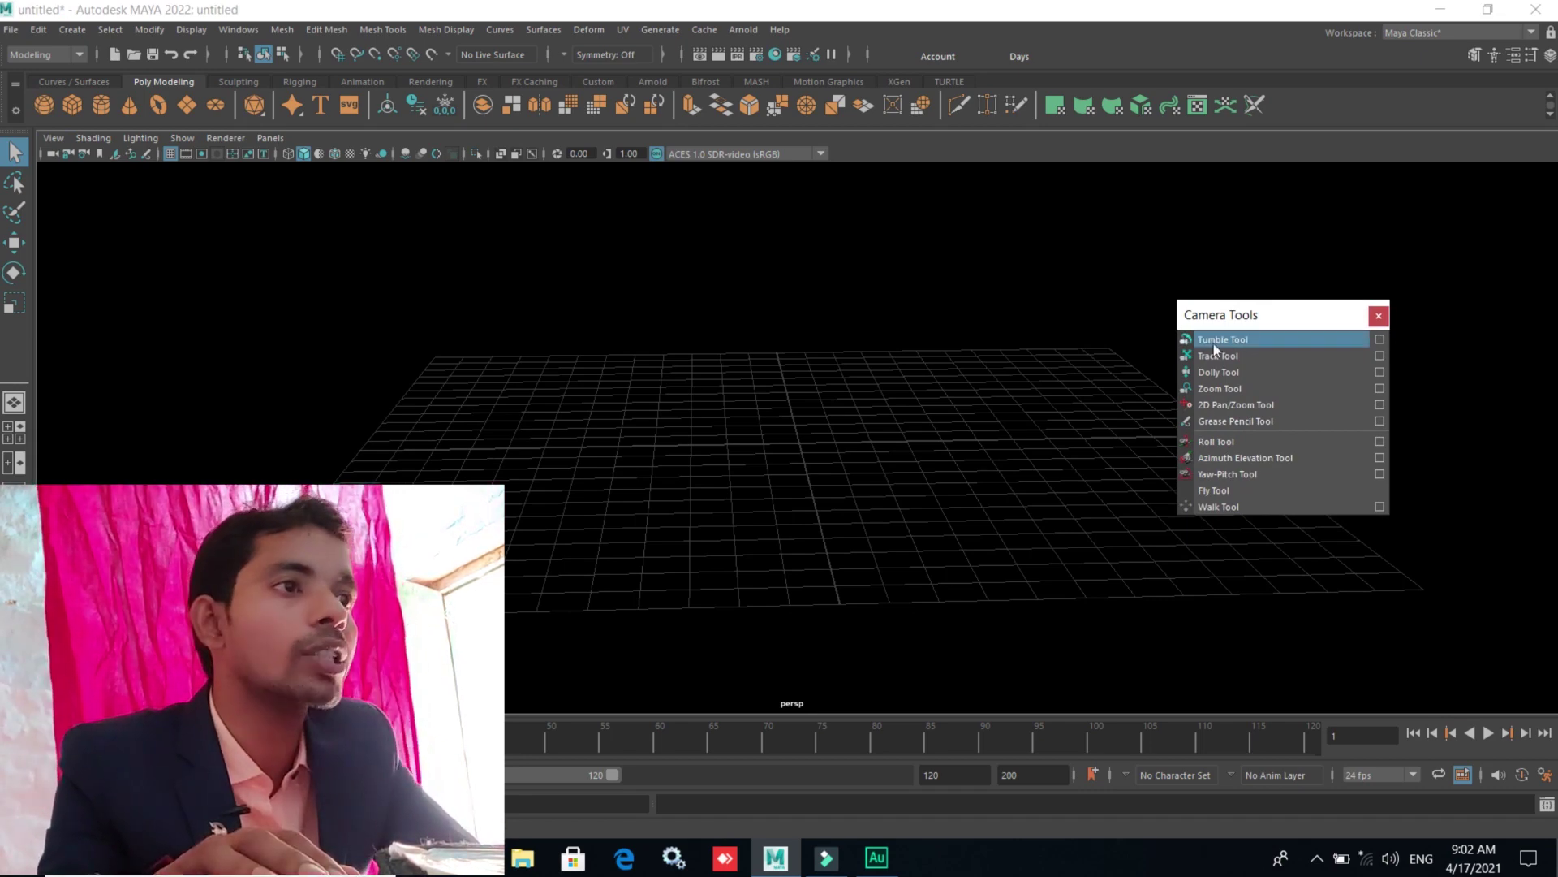
- Orbit the grid with the Tumble tool, then pan it with the Track tool
left_click(1222, 344)
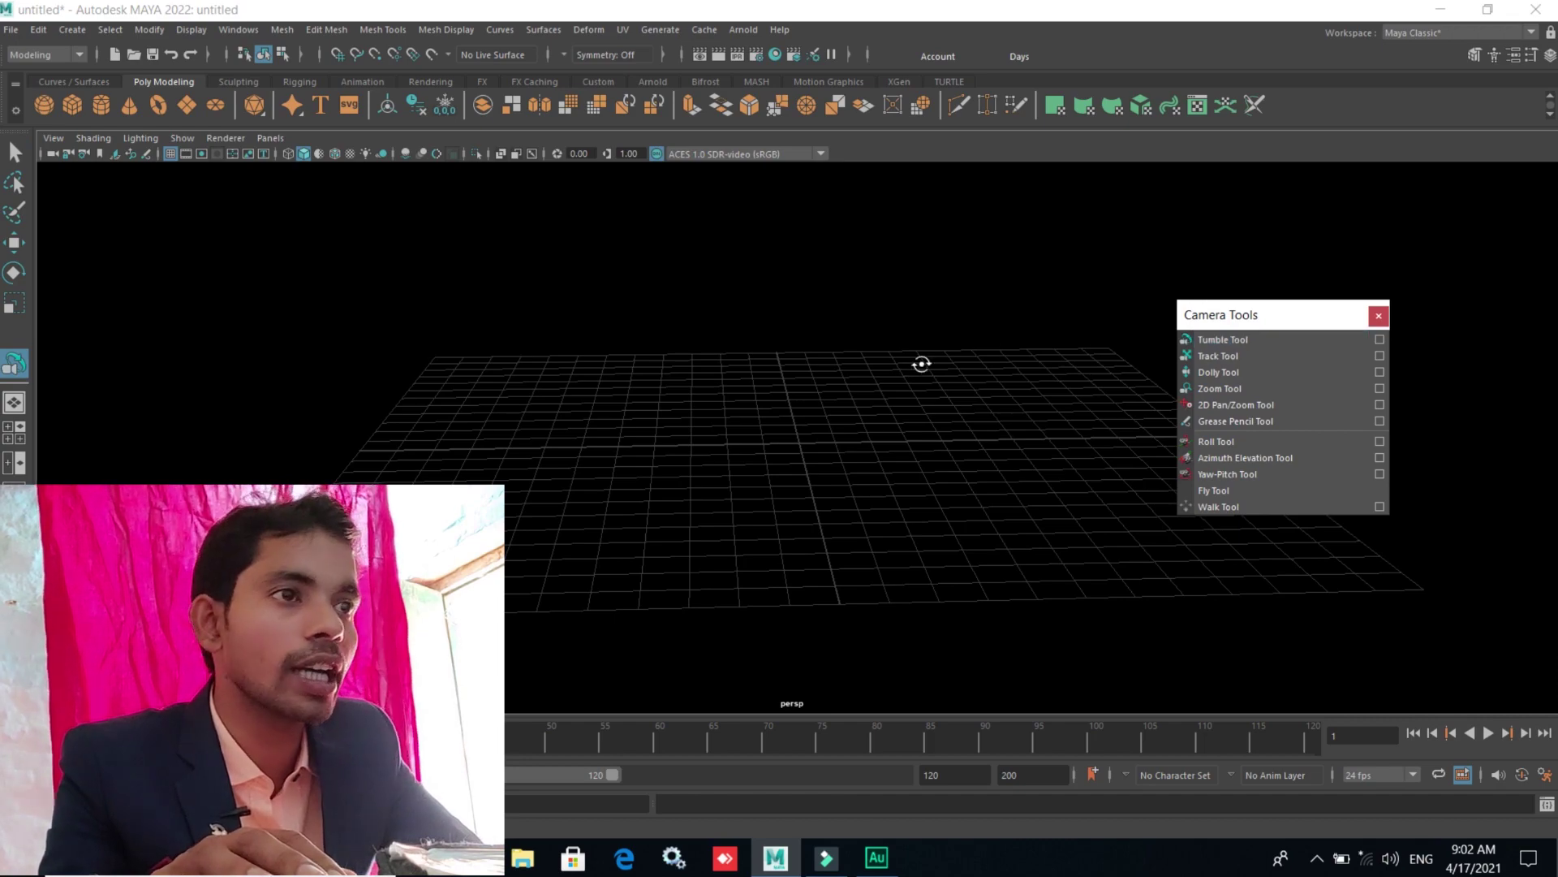
mouse_move(702, 495)
left_mouse_down()
mouse_move(772, 466)
mouse_move(690, 459)
mouse_move(691, 493)
mouse_move(734, 446)
mouse_move(626, 500)
mouse_move(766, 477)
mouse_move(656, 485)
mouse_move(727, 509)
mouse_move(699, 474)
mouse_move(710, 497)
mouse_move(676, 494)
mouse_move(738, 495)
mouse_move(689, 479)
mouse_move(697, 492)
left_mouse_up()
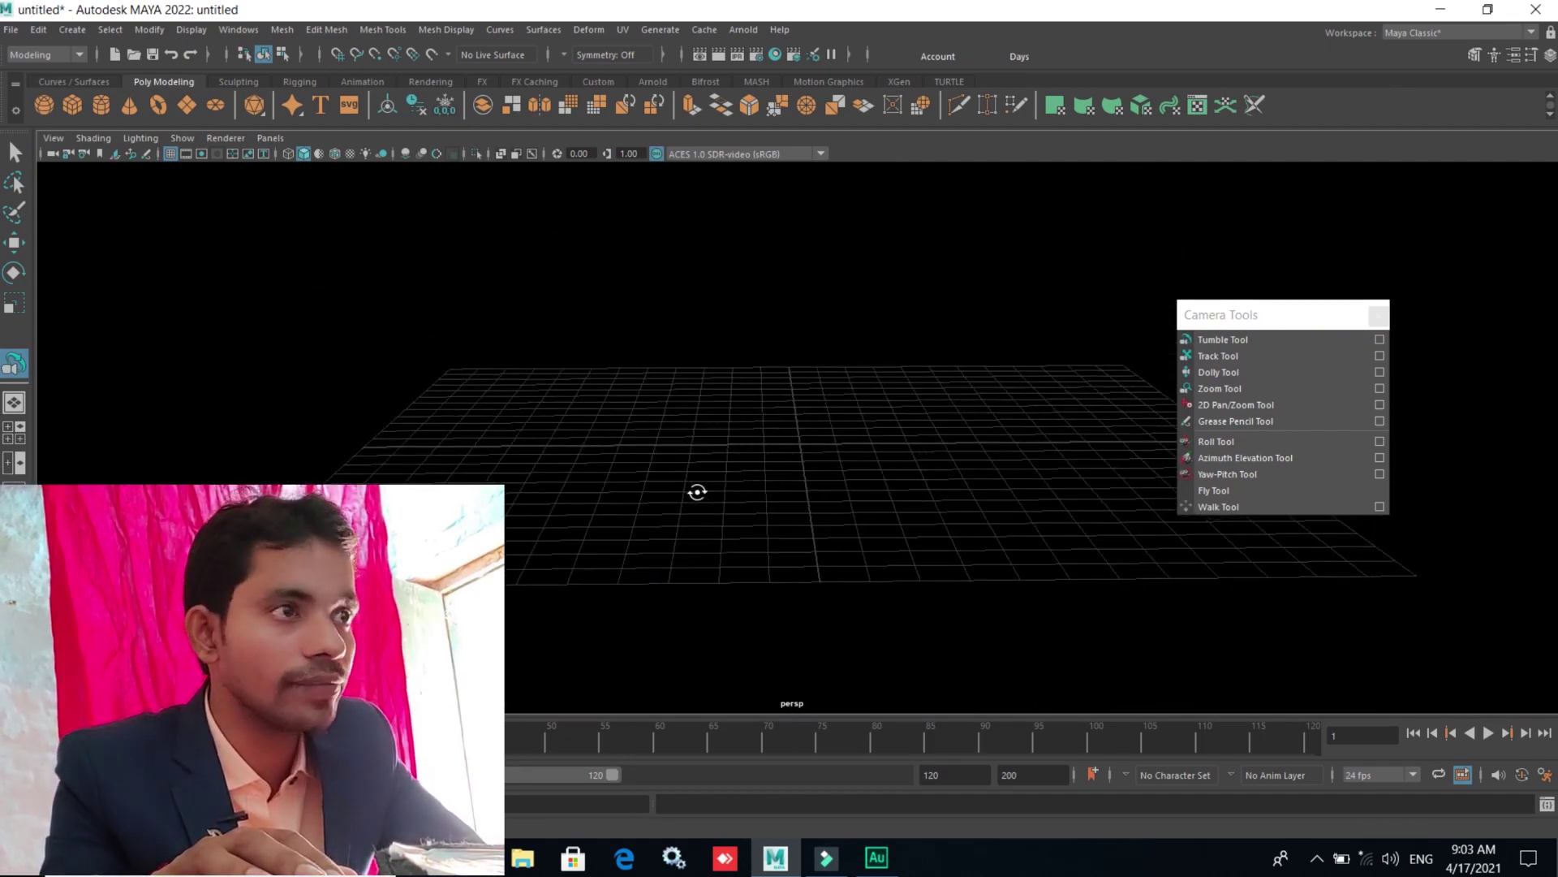
left_click(1262, 362)
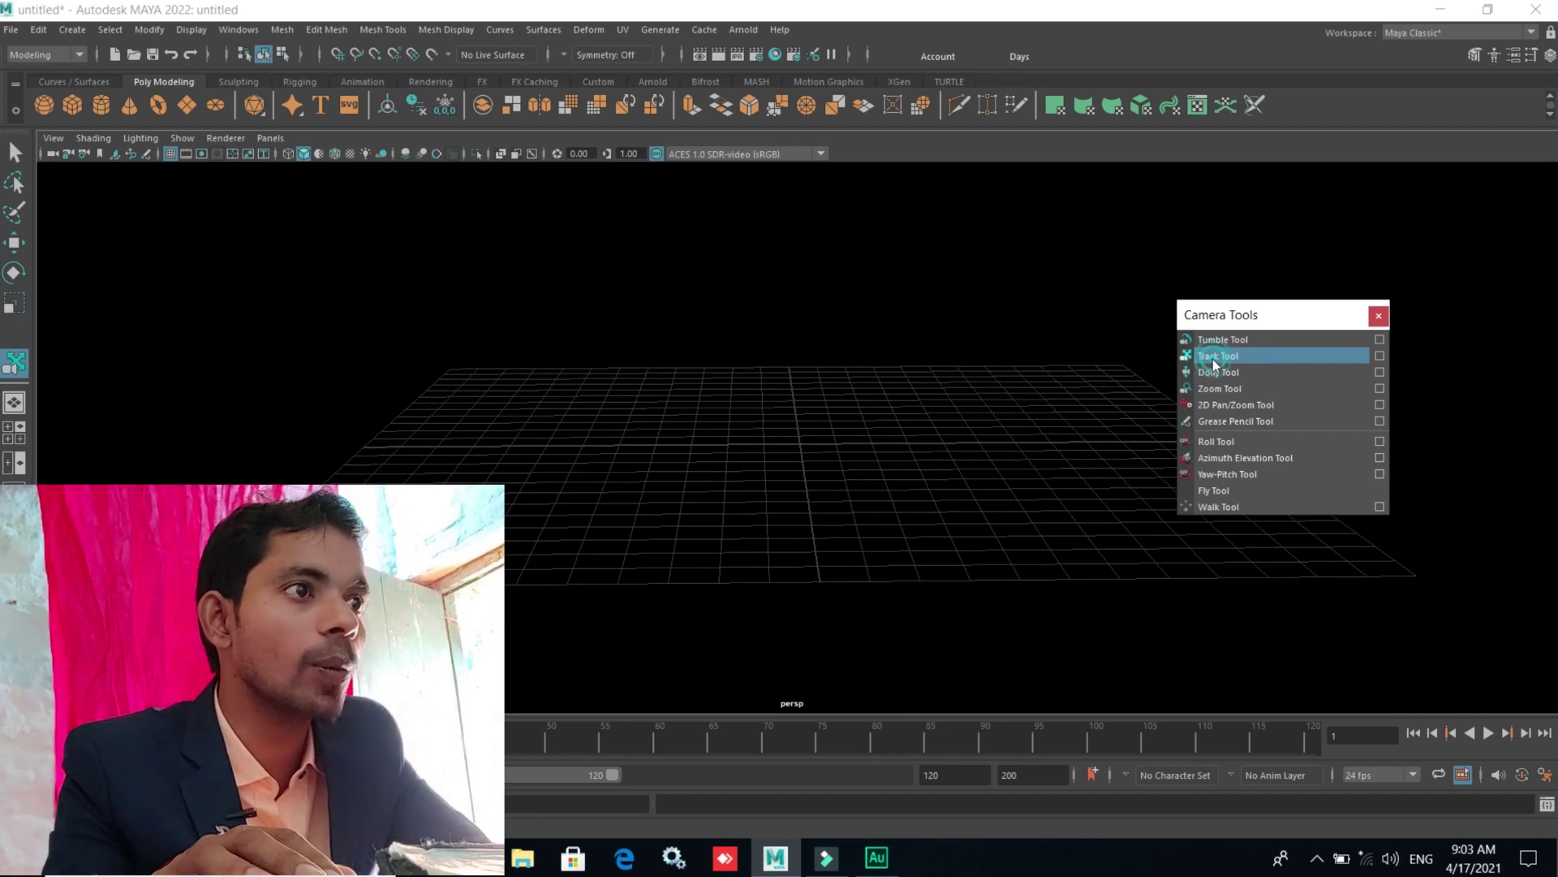
left_click(805, 486)
mouse_move(879, 507)
left_mouse_down()
mouse_move(671, 452)
mouse_move(724, 355)
mouse_move(904, 446)
mouse_move(718, 485)
mouse_move(820, 387)
mouse_move(758, 552)
mouse_move(866, 532)
mouse_move(962, 377)
mouse_move(716, 435)
mouse_move(877, 452)
mouse_move(738, 476)
mouse_move(794, 459)
left_mouse_up()
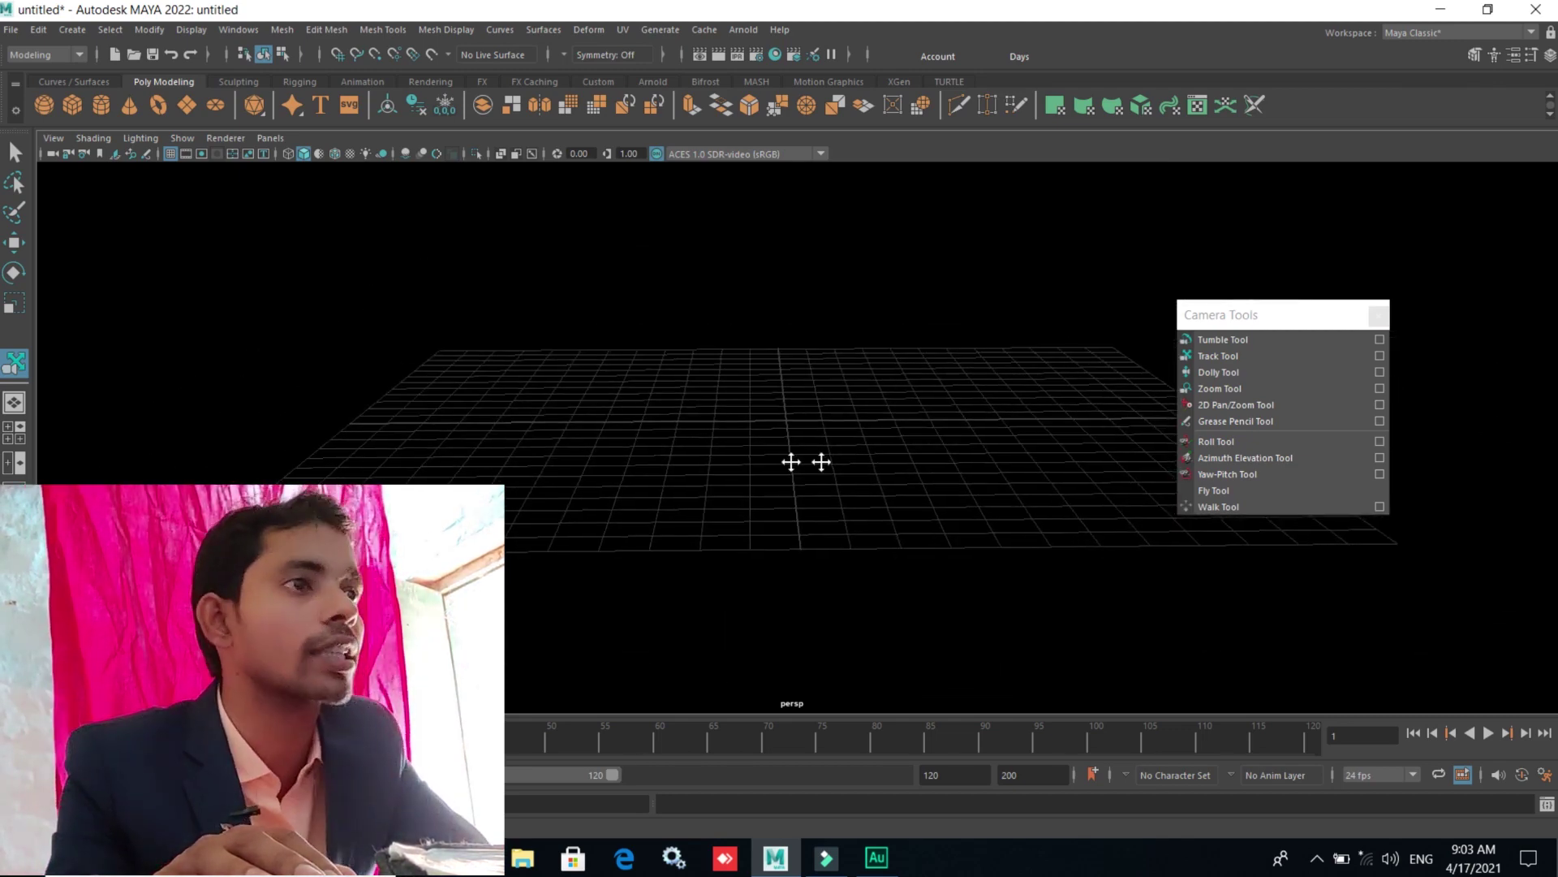
- Move the camera toward the grid with the Dolly tool and close the Camera Tools panel
left_click(1255, 372)
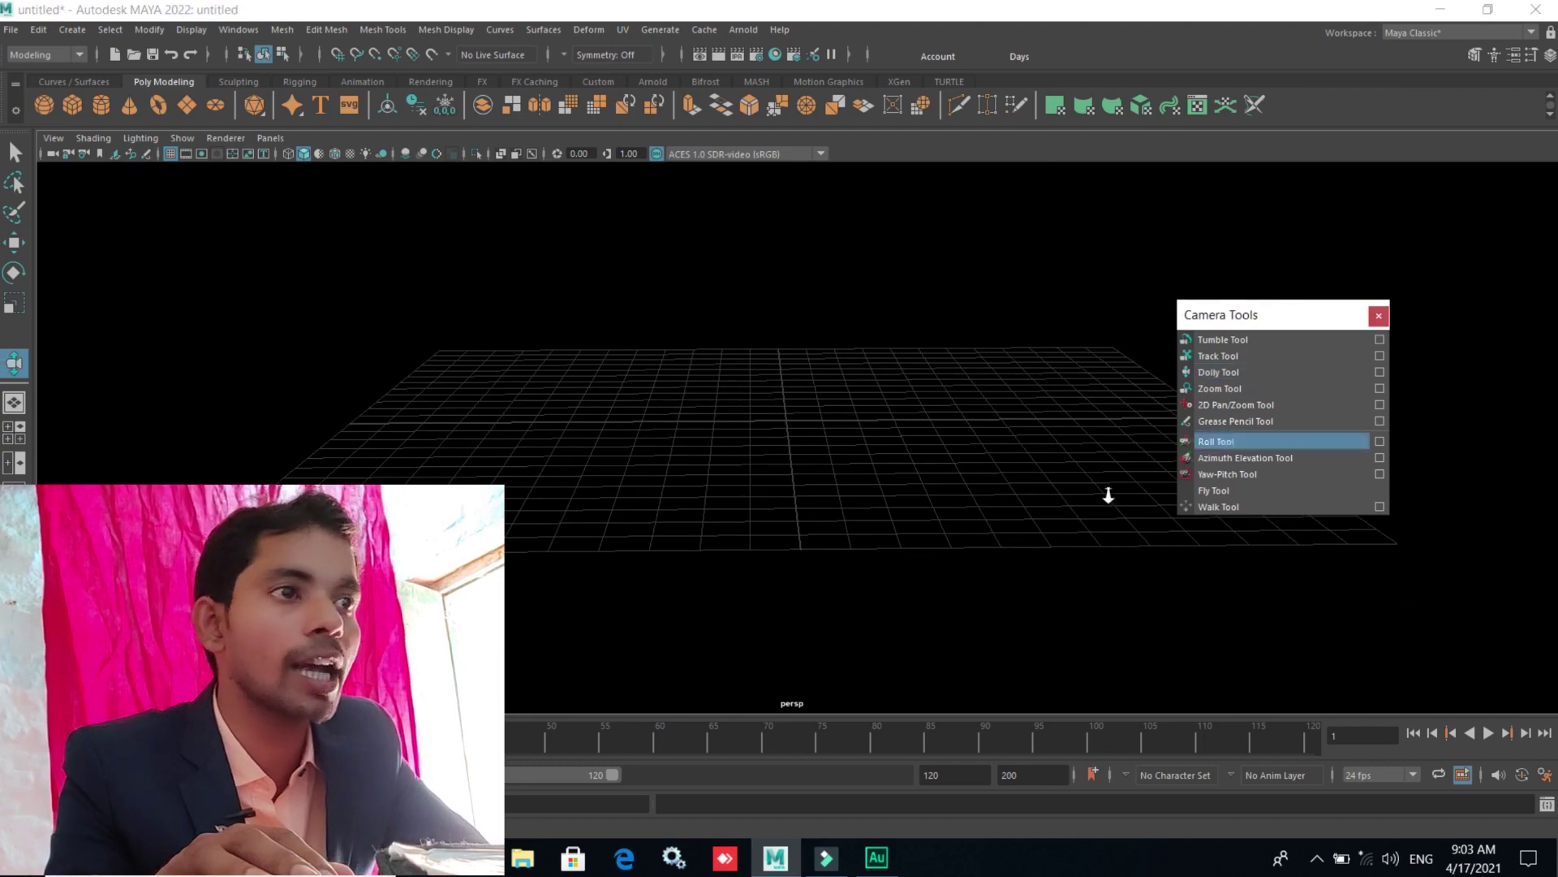
mouse_move(859, 470)
left_mouse_down()
mouse_move(996, 616)
mouse_move(1406, 776)
mouse_move(769, 463)
mouse_move(856, 504)
mouse_move(1340, 637)
mouse_move(919, 453)
mouse_move(1010, 542)
mouse_move(845, 509)
mouse_move(939, 551)
mouse_move(970, 531)
left_mouse_up()
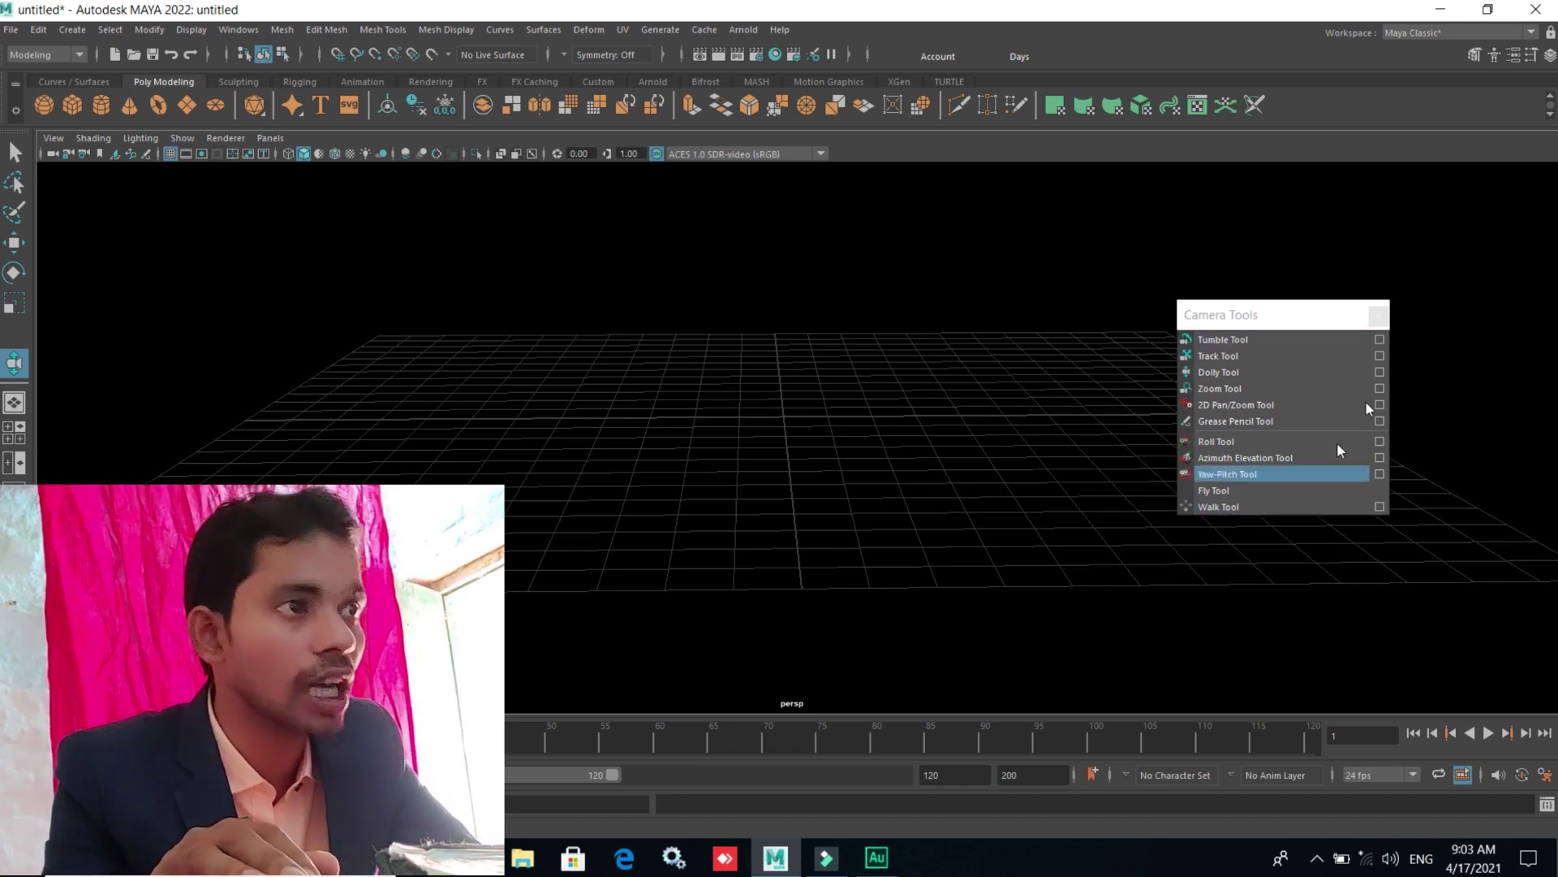
left_click(1378, 315)
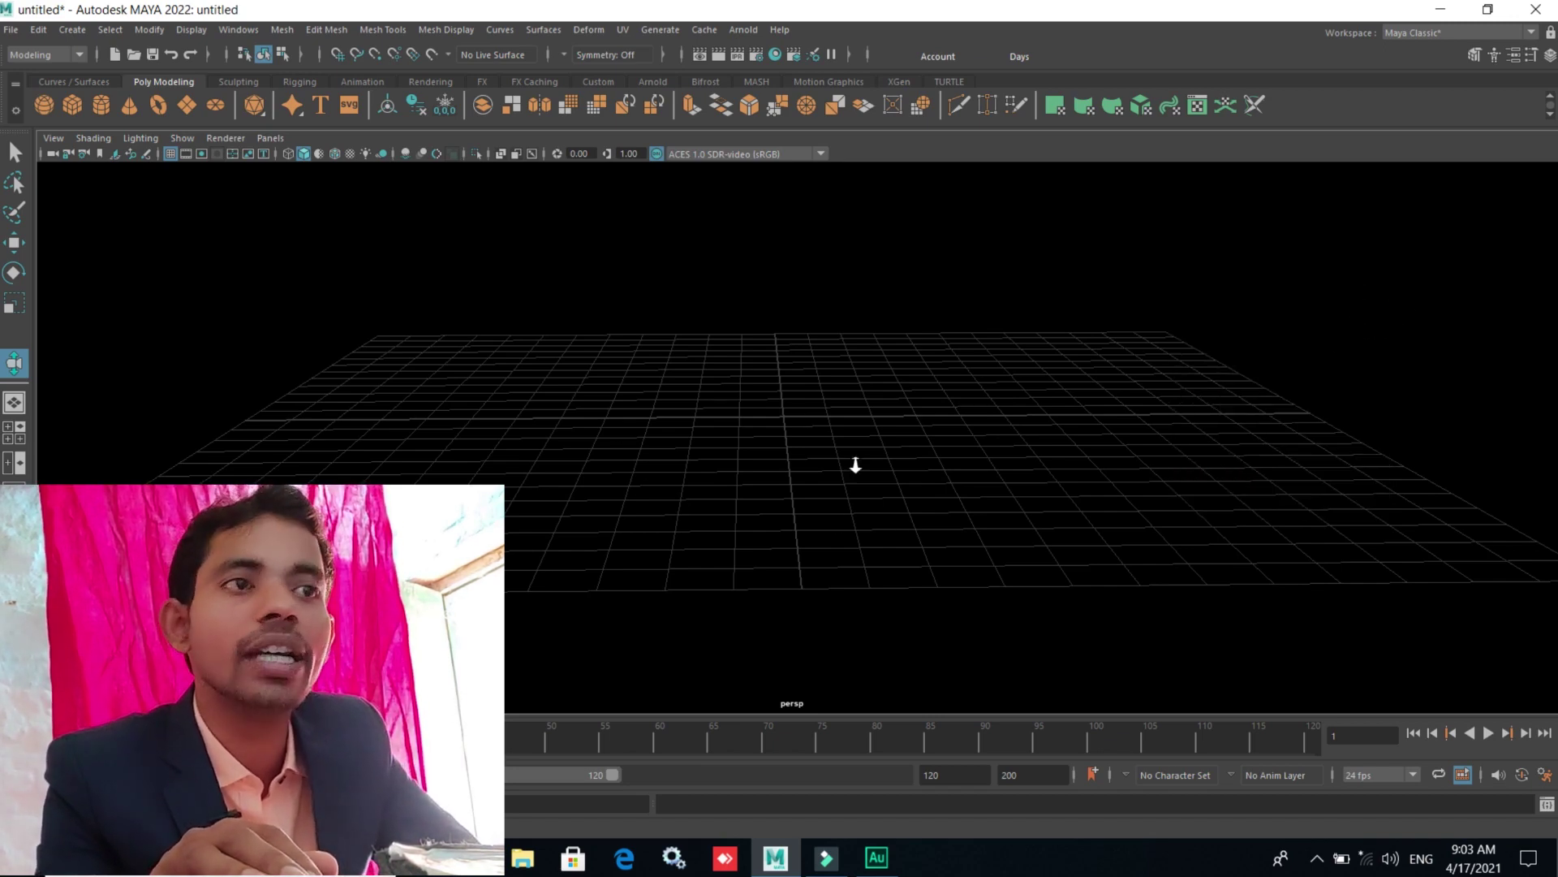
scroll(852, 464, "up", 3)
scroll(811, 474, "up", 2)
scroll(828, 492, "up", 2)
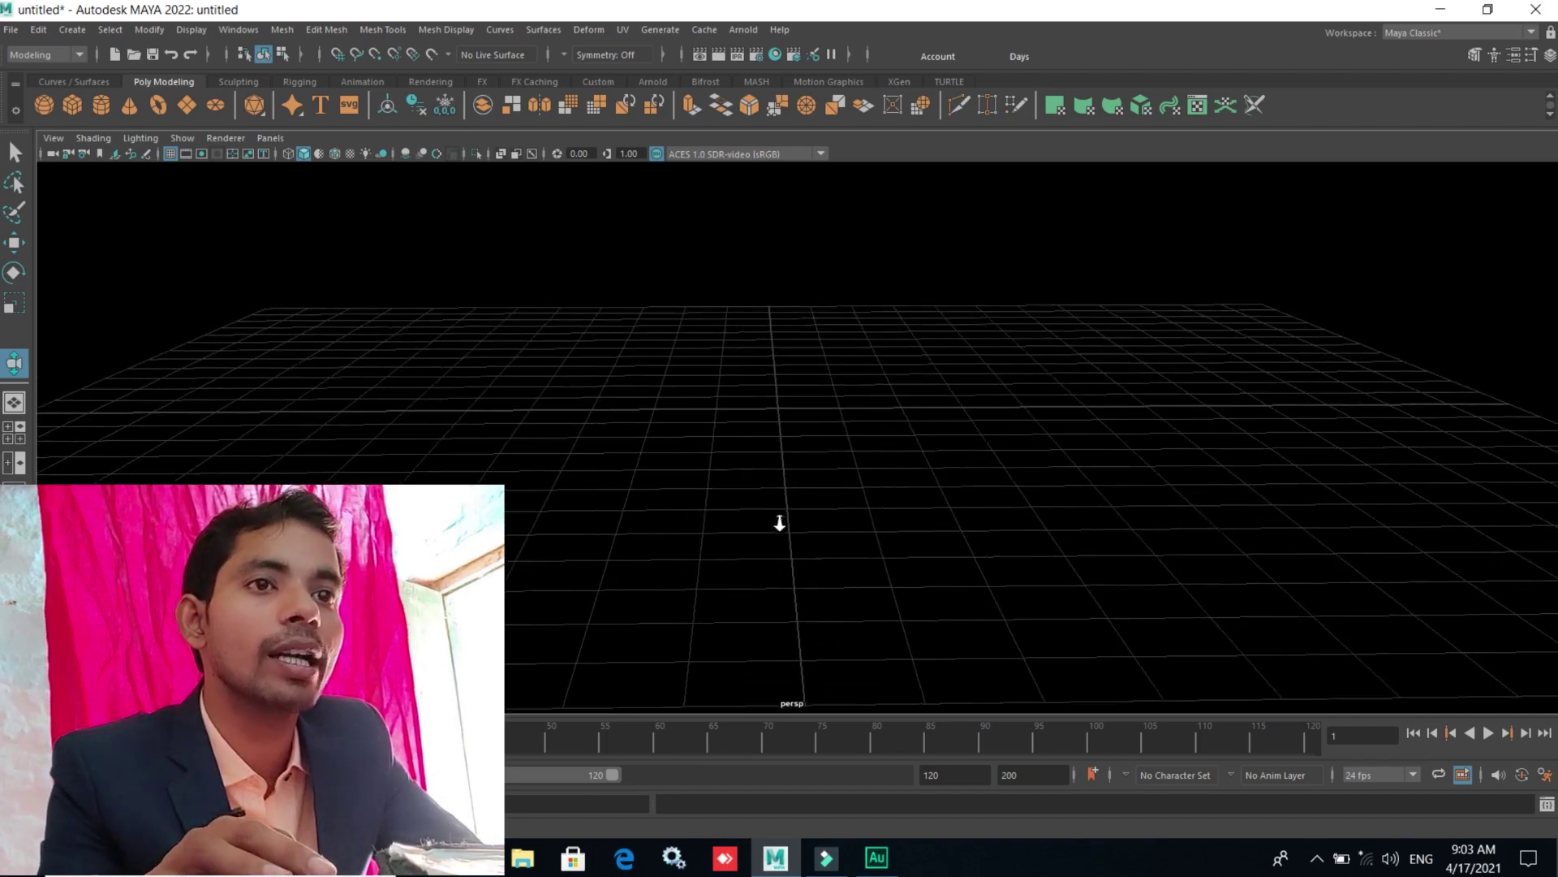
mouse_move(689, 518)
left_mouse_down()
mouse_move(832, 447)
mouse_move(787, 599)
mouse_move(762, 505)
mouse_move(807, 578)
mouse_move(852, 538)
left_mouse_up()
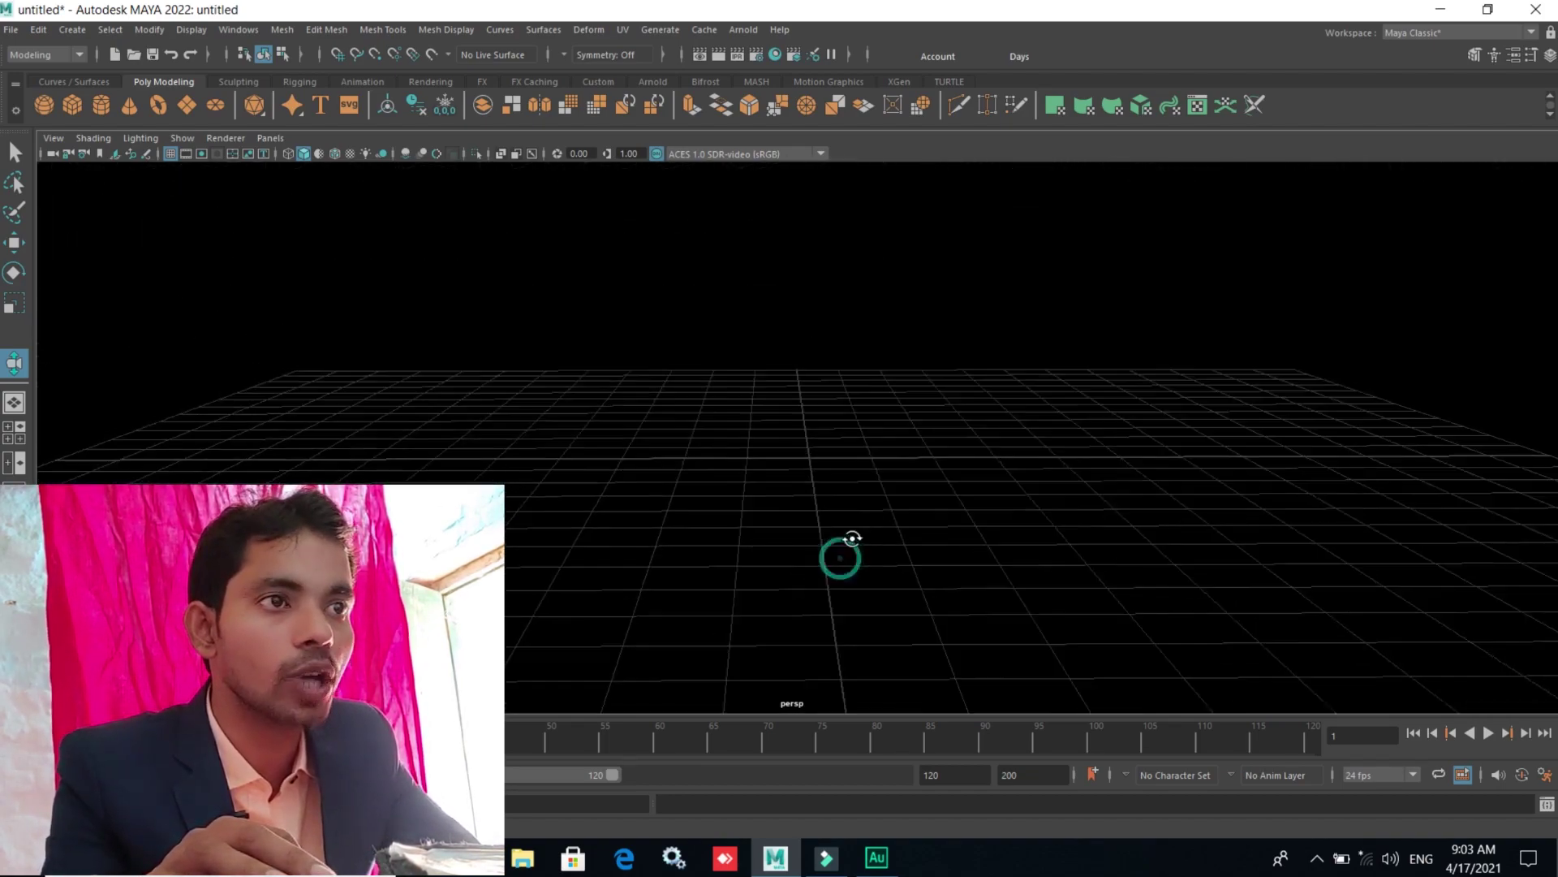
scroll(840, 559, "down", 1)
scroll(846, 536, "down", 1)
scroll(843, 546, "down", 2)
scroll(832, 564, "down", 1)
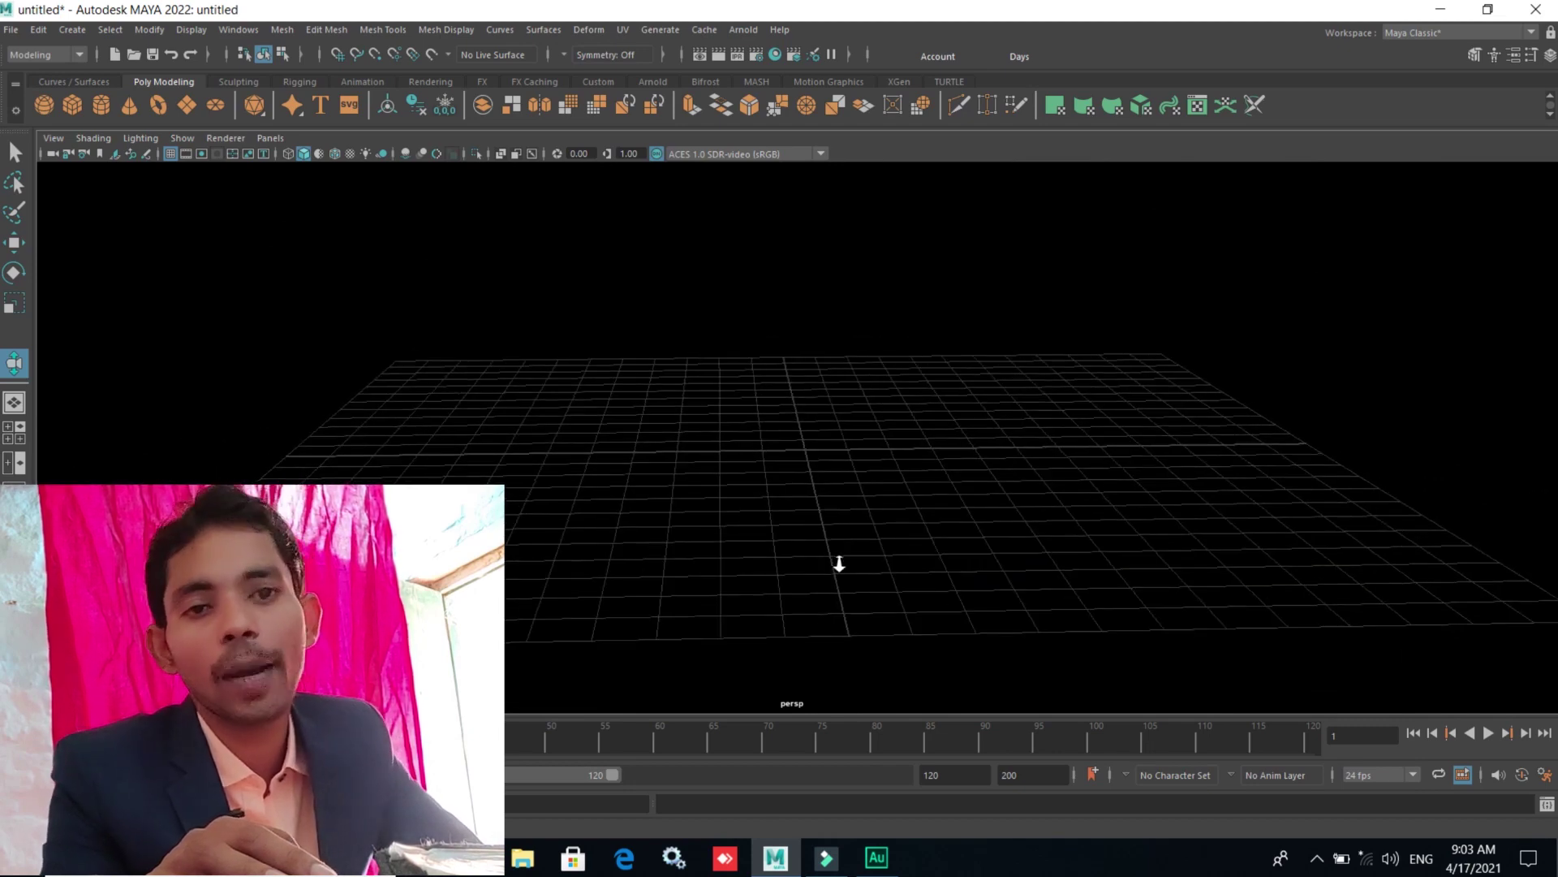
scroll(836, 568, "down", 1)
scroll(816, 576, "down", 1)
scroll(807, 577, "down", 1)
scroll(816, 575, "down", 1)
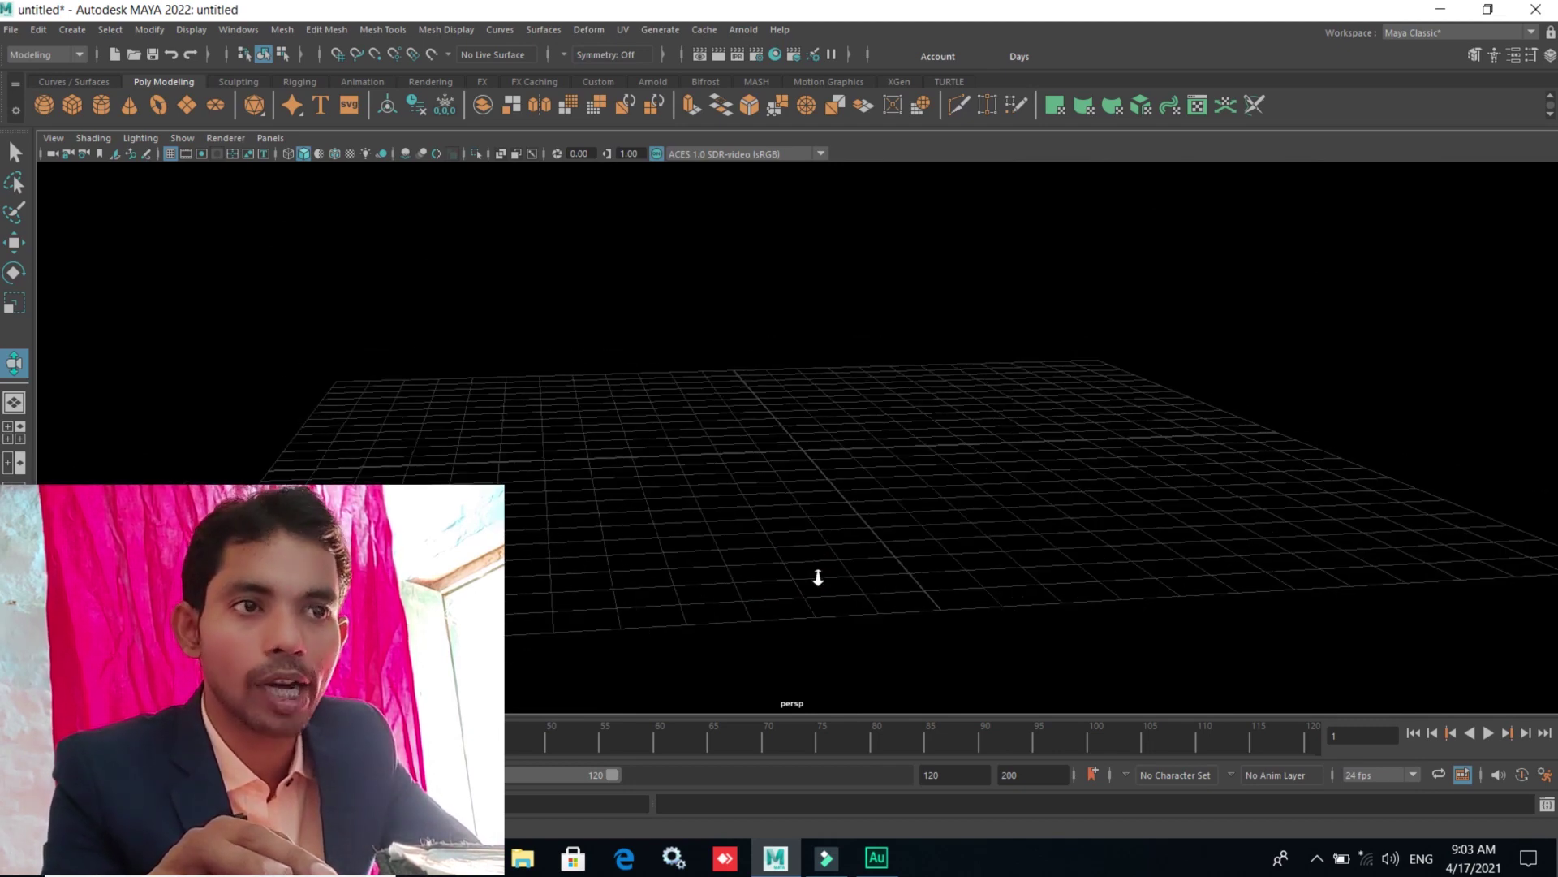
scroll(818, 577, "down", 1)
mouse_move(815, 564)
left_mouse_down("alt")
mouse_move(780, 581)
mouse_move(682, 479)
mouse_move(695, 529)
left_mouse_up("alt")
scroll(788, 581, "down", 1)
scroll(791, 572, "down", 1)
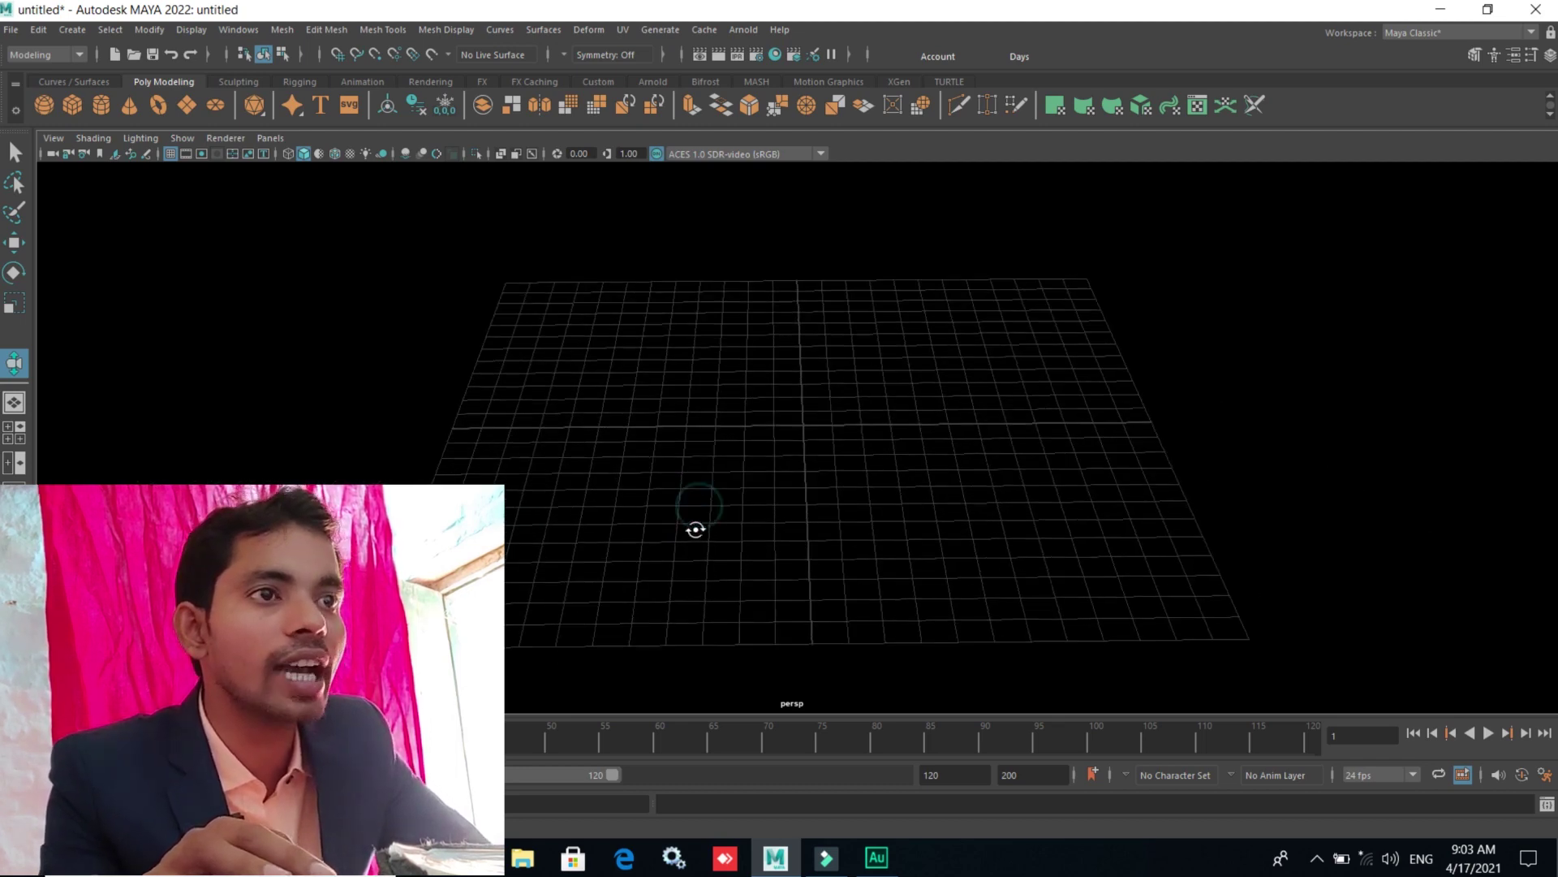
scroll(695, 531, "down", 2)
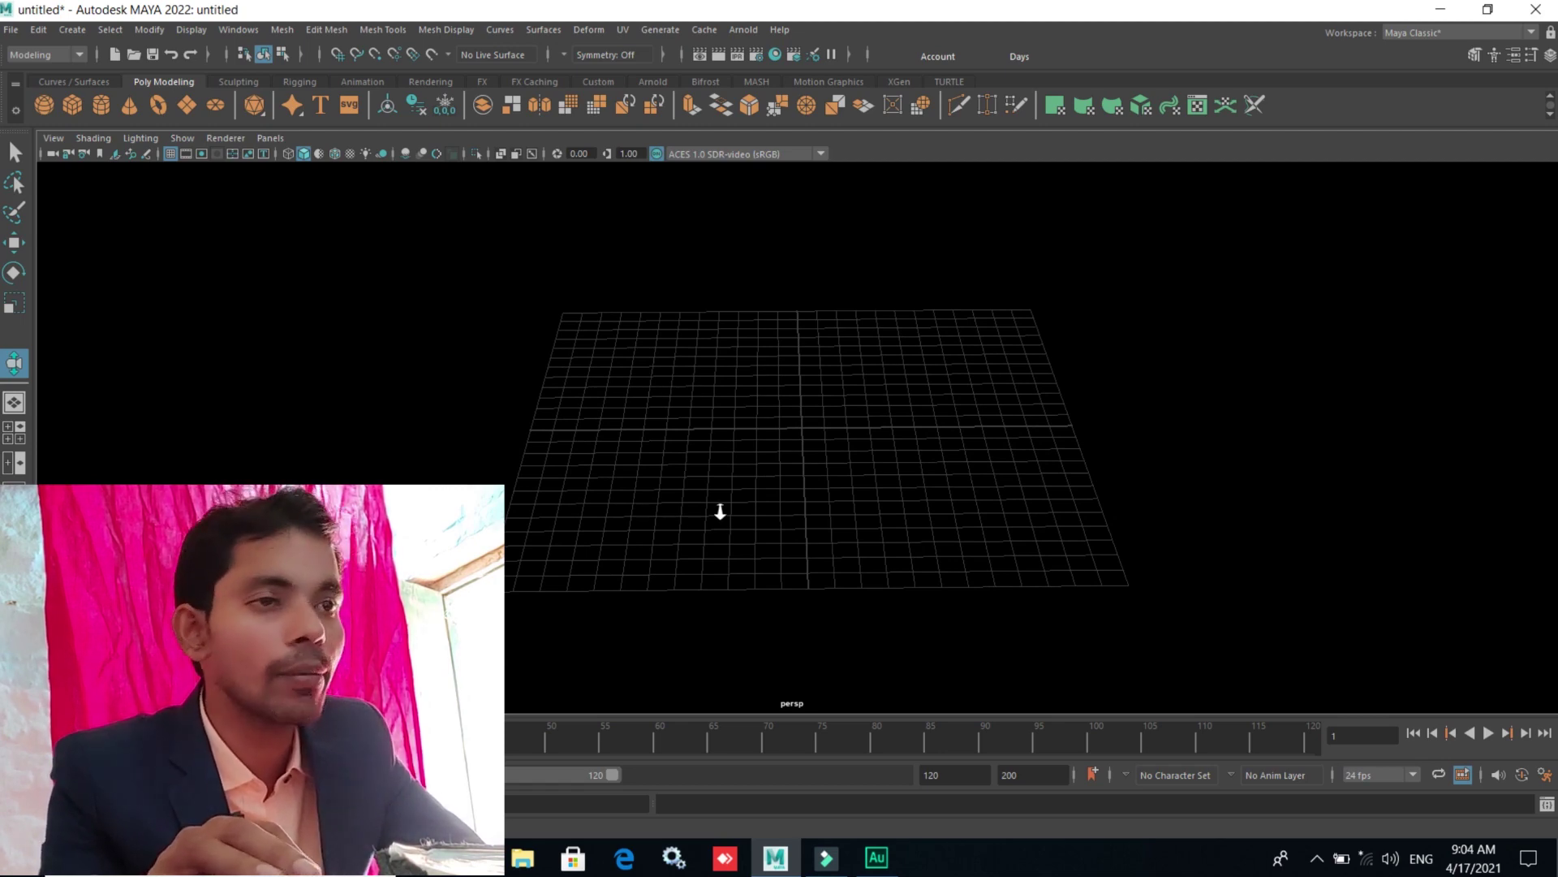
left_click_drag(722, 513, 713, 538, "alt")
scroll(727, 529, "up", 1)
scroll(729, 527, "up", 1)
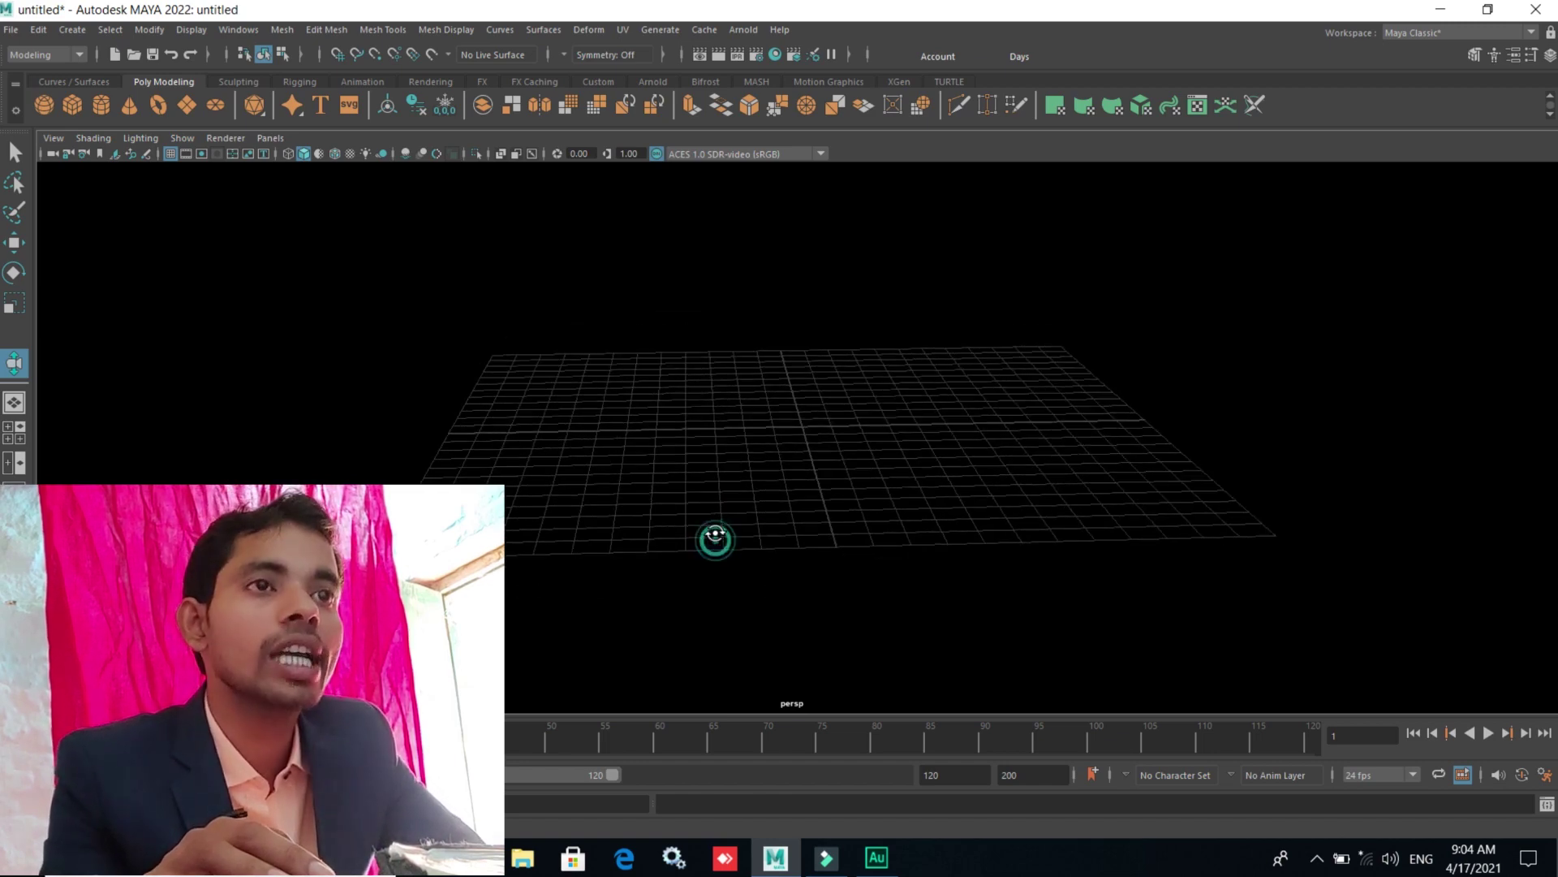
- Cycle the linear working unit through meter, inch and foot, back to centimeter, and save
left_click(244, 30)
mouse_move(286, 185)
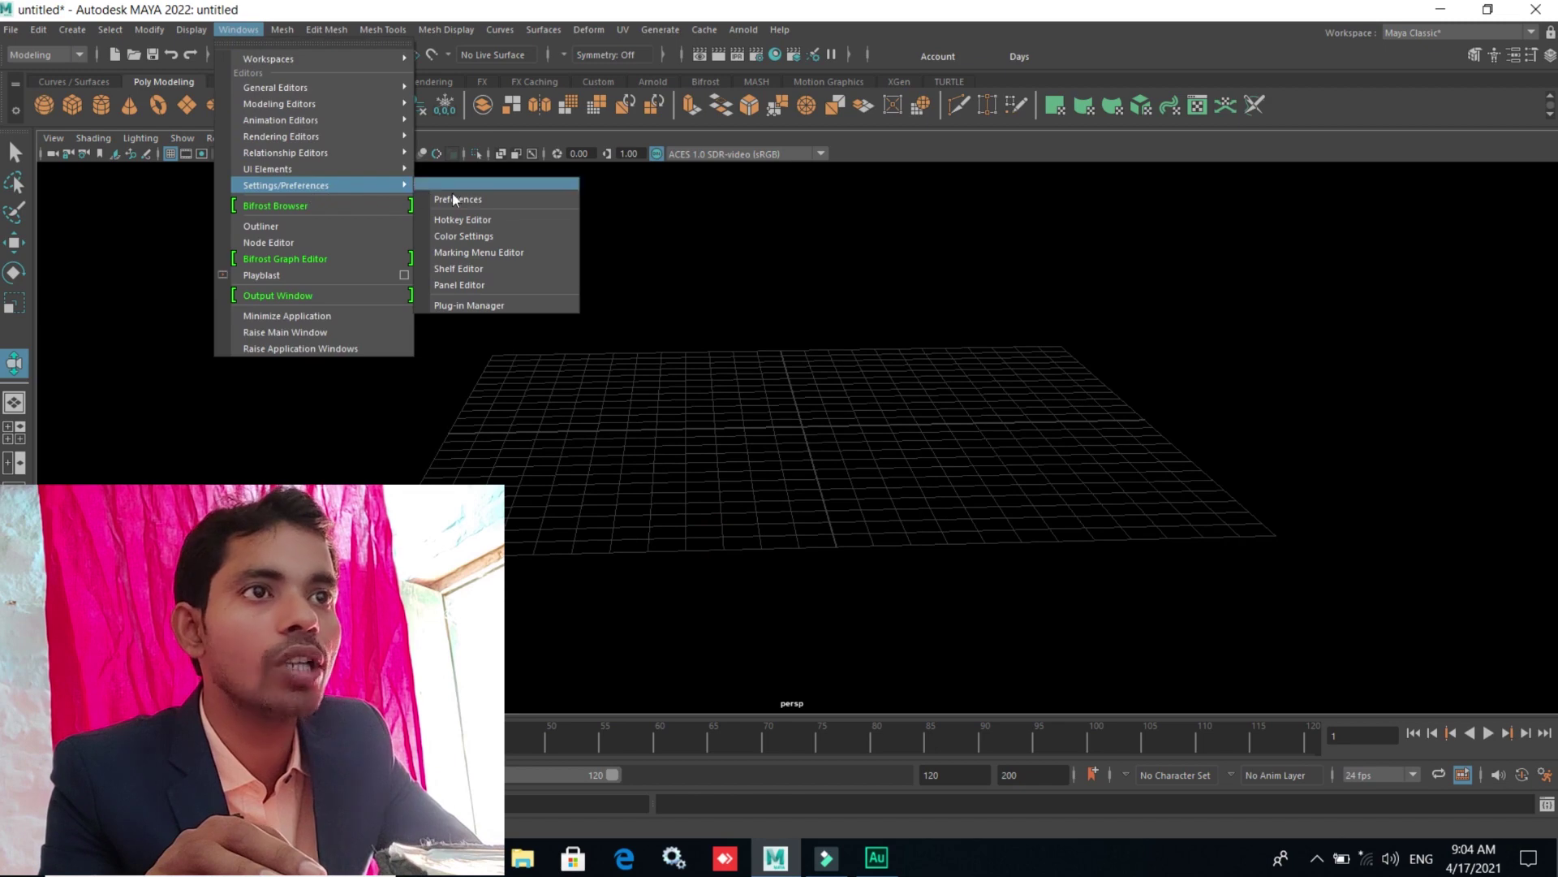
left_click(456, 200)
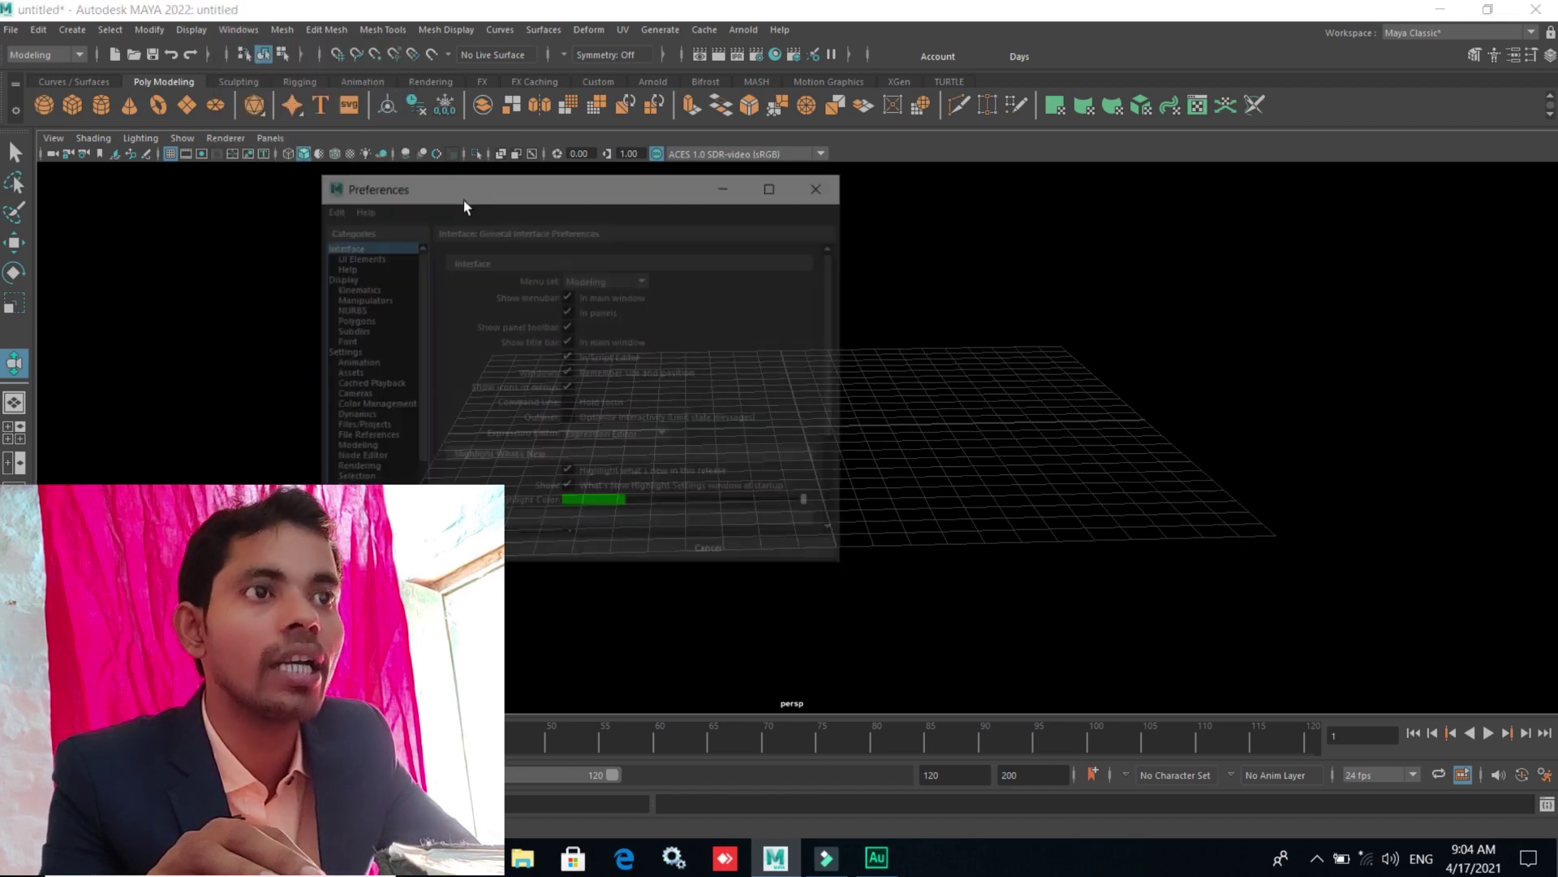
left_click(336, 354)
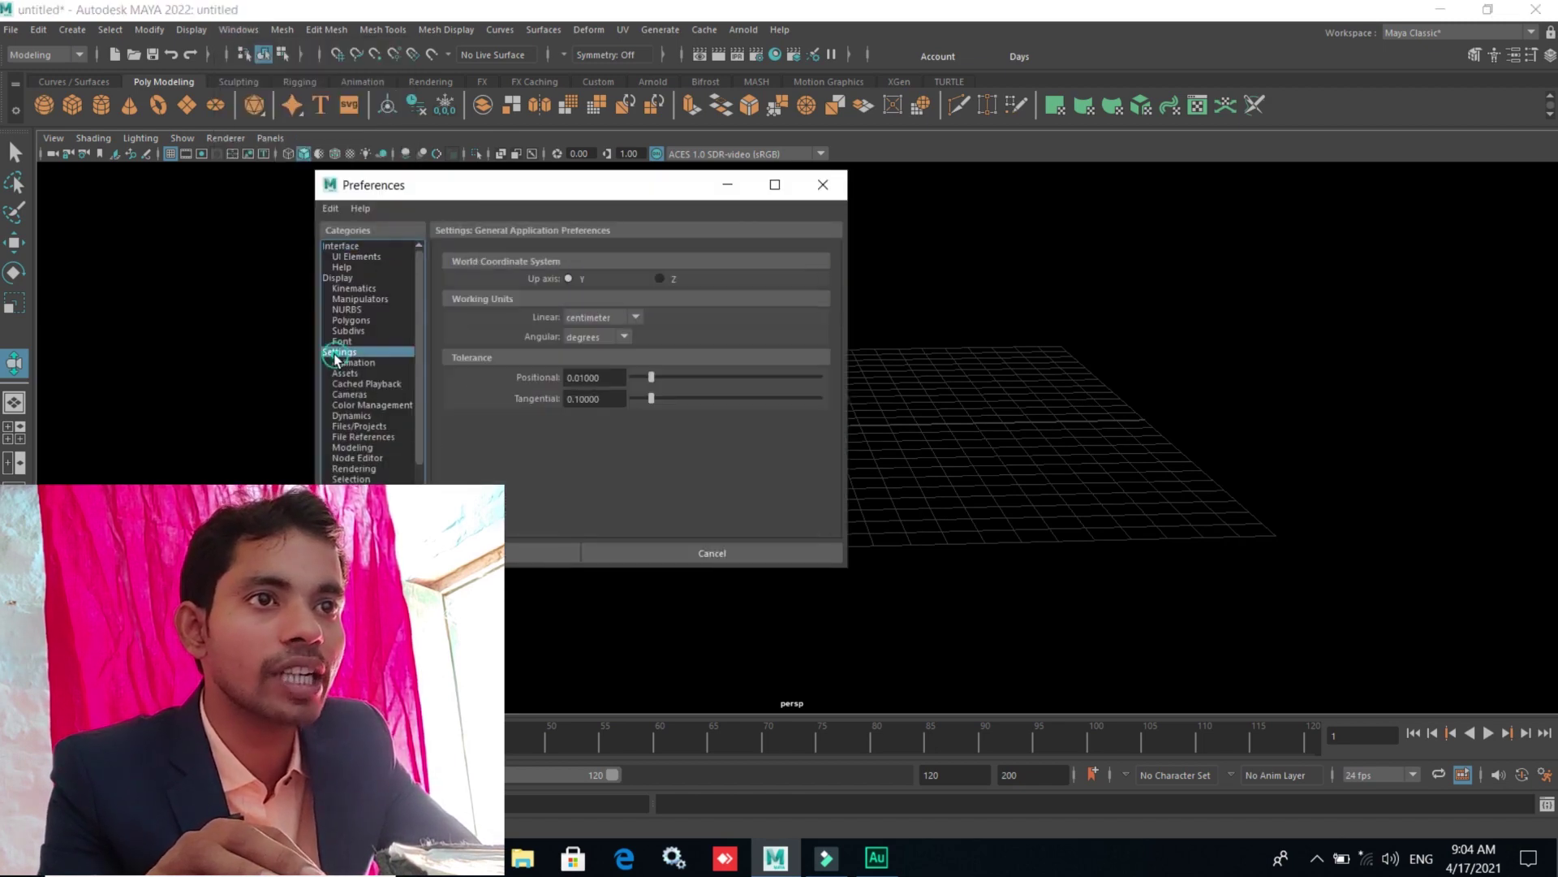
left_click(635, 318)
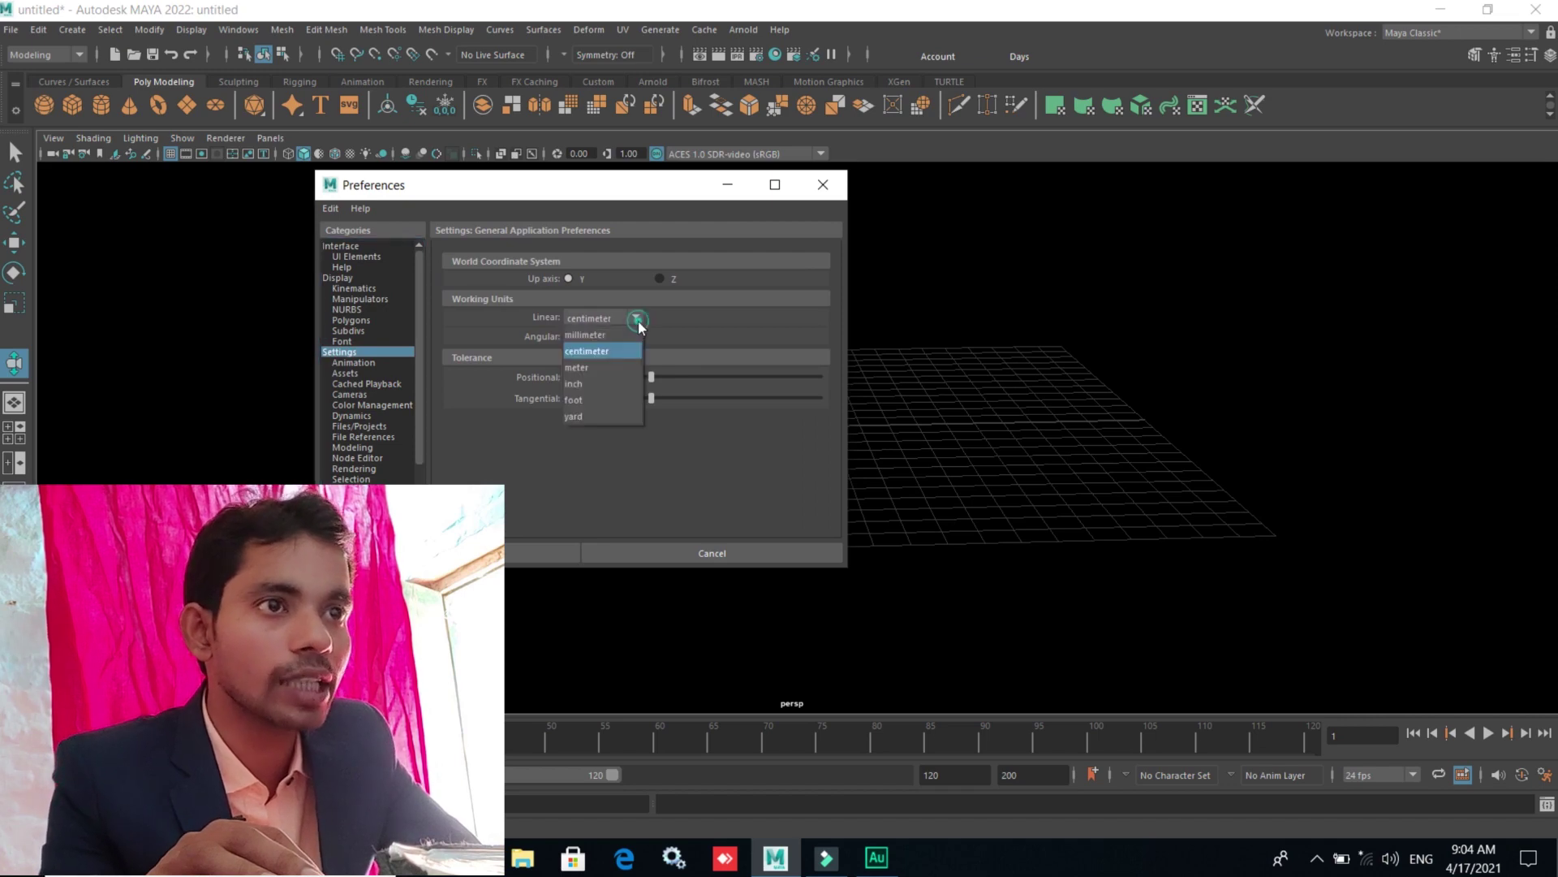
left_click(591, 373)
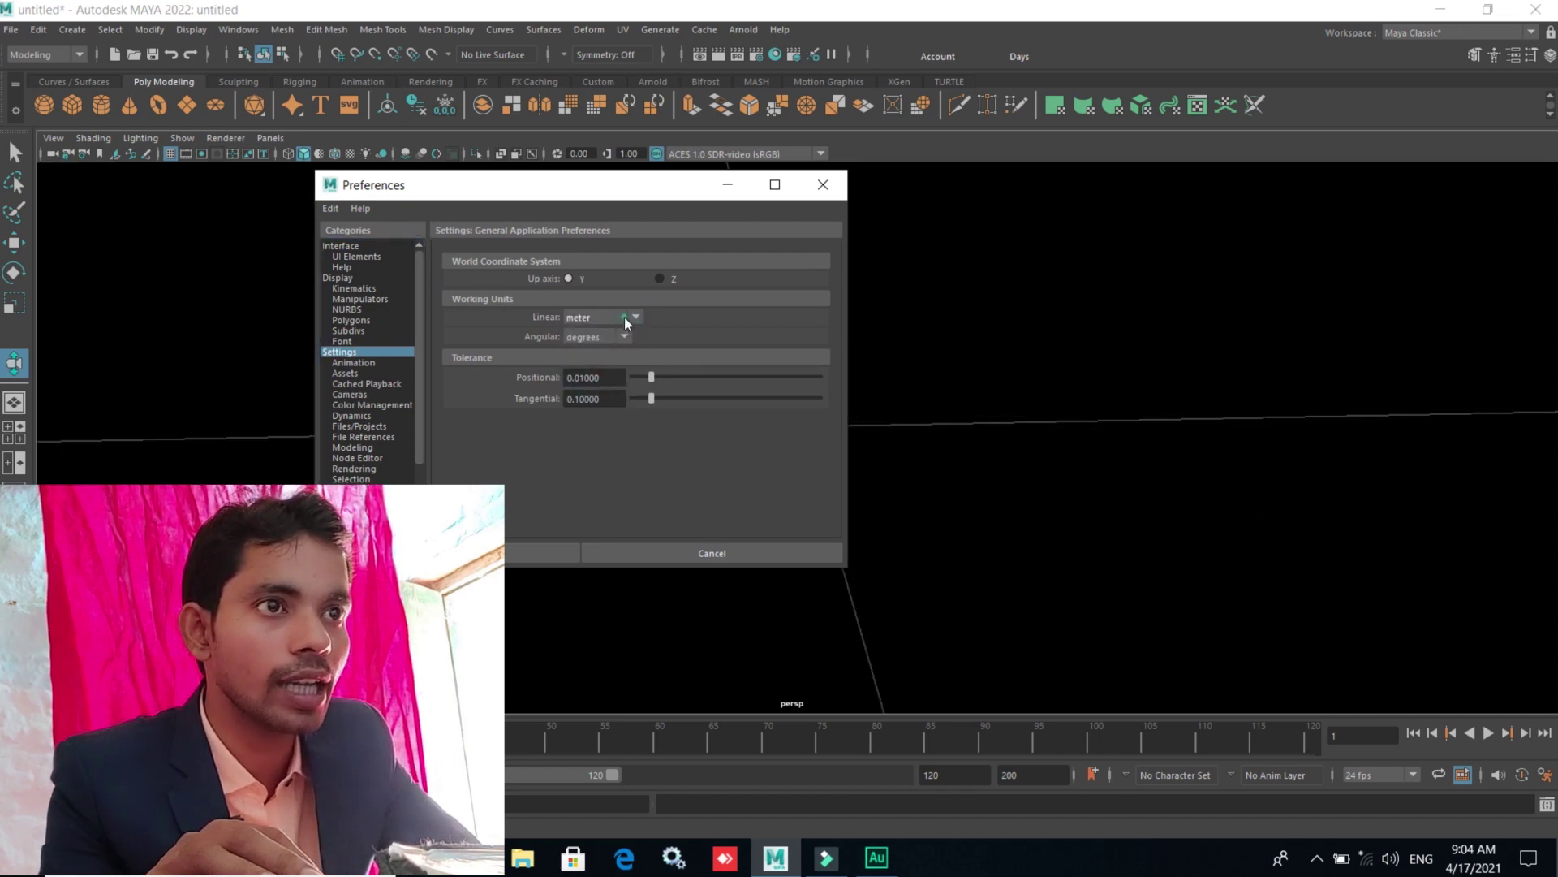
left_click(625, 316)
left_click(593, 383)
left_click(612, 323)
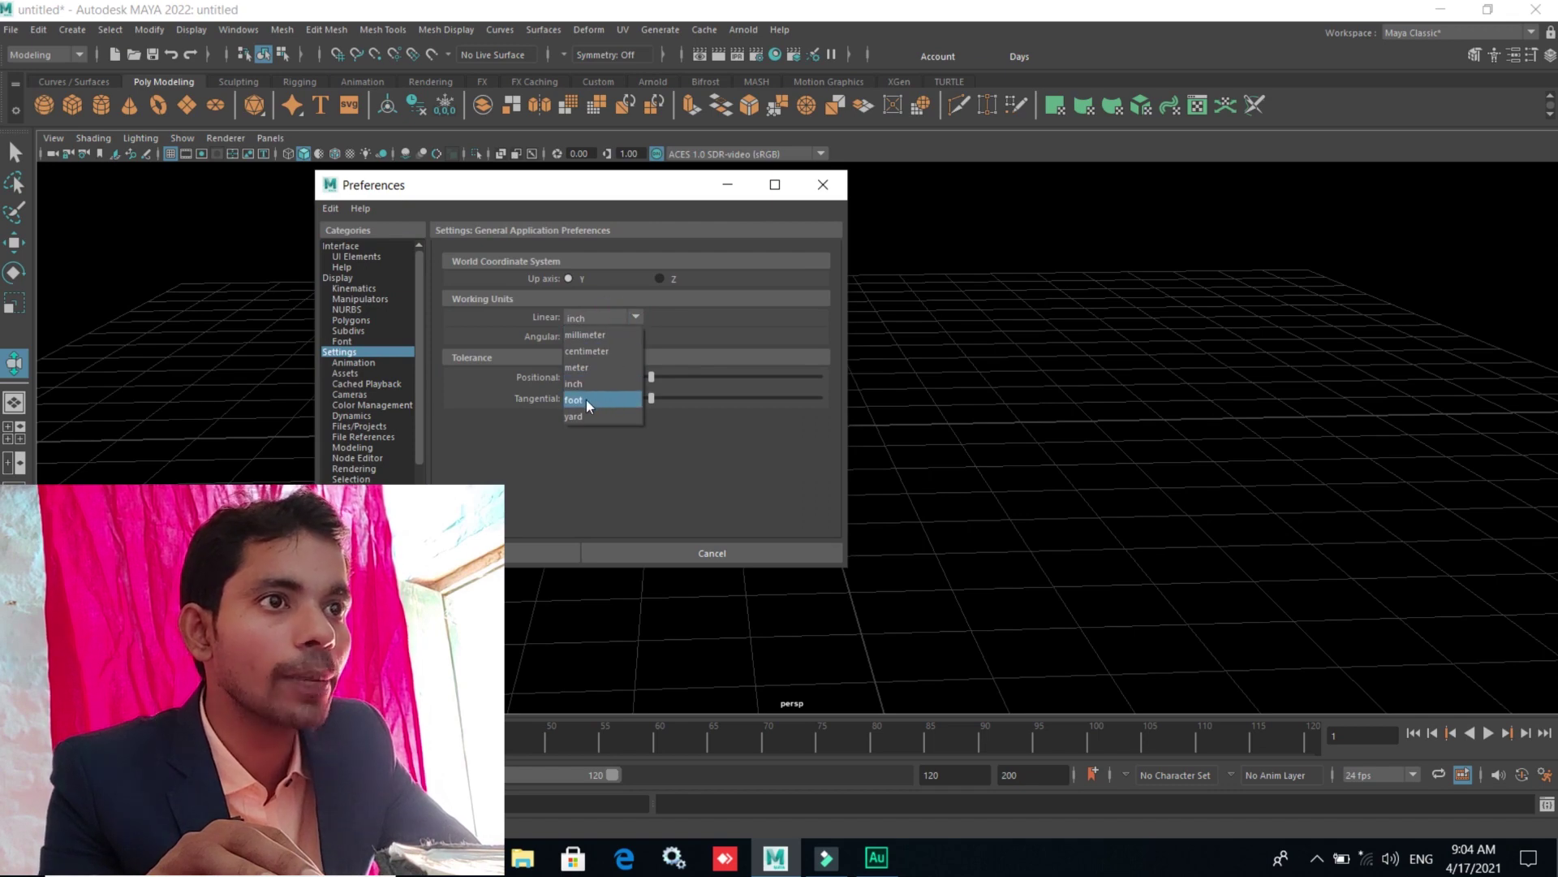
left_click(586, 400)
left_click(612, 314)
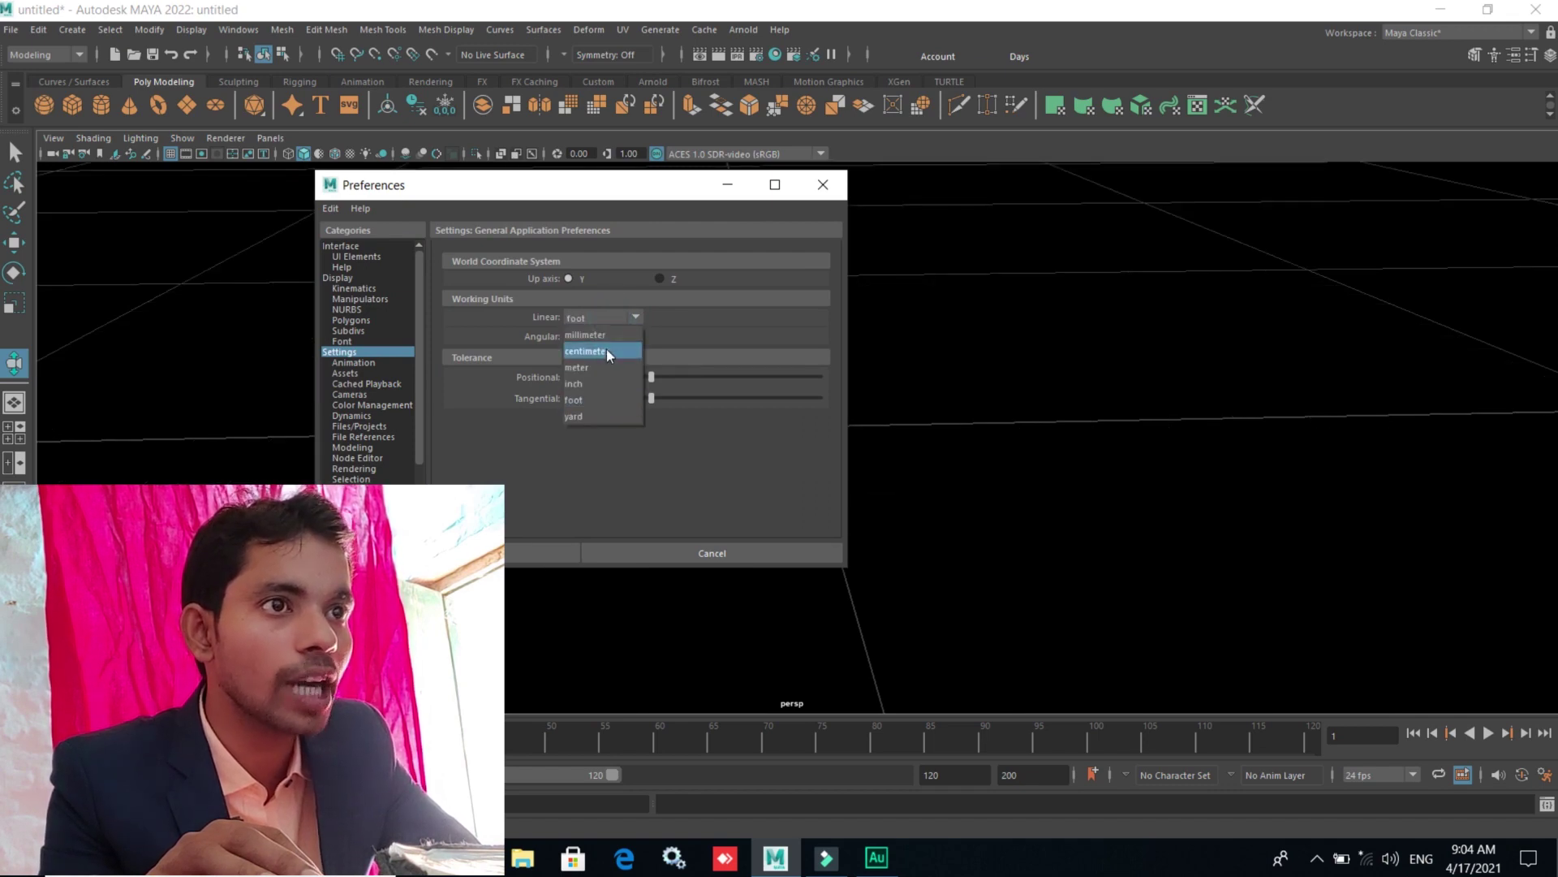
left_click(606, 349)
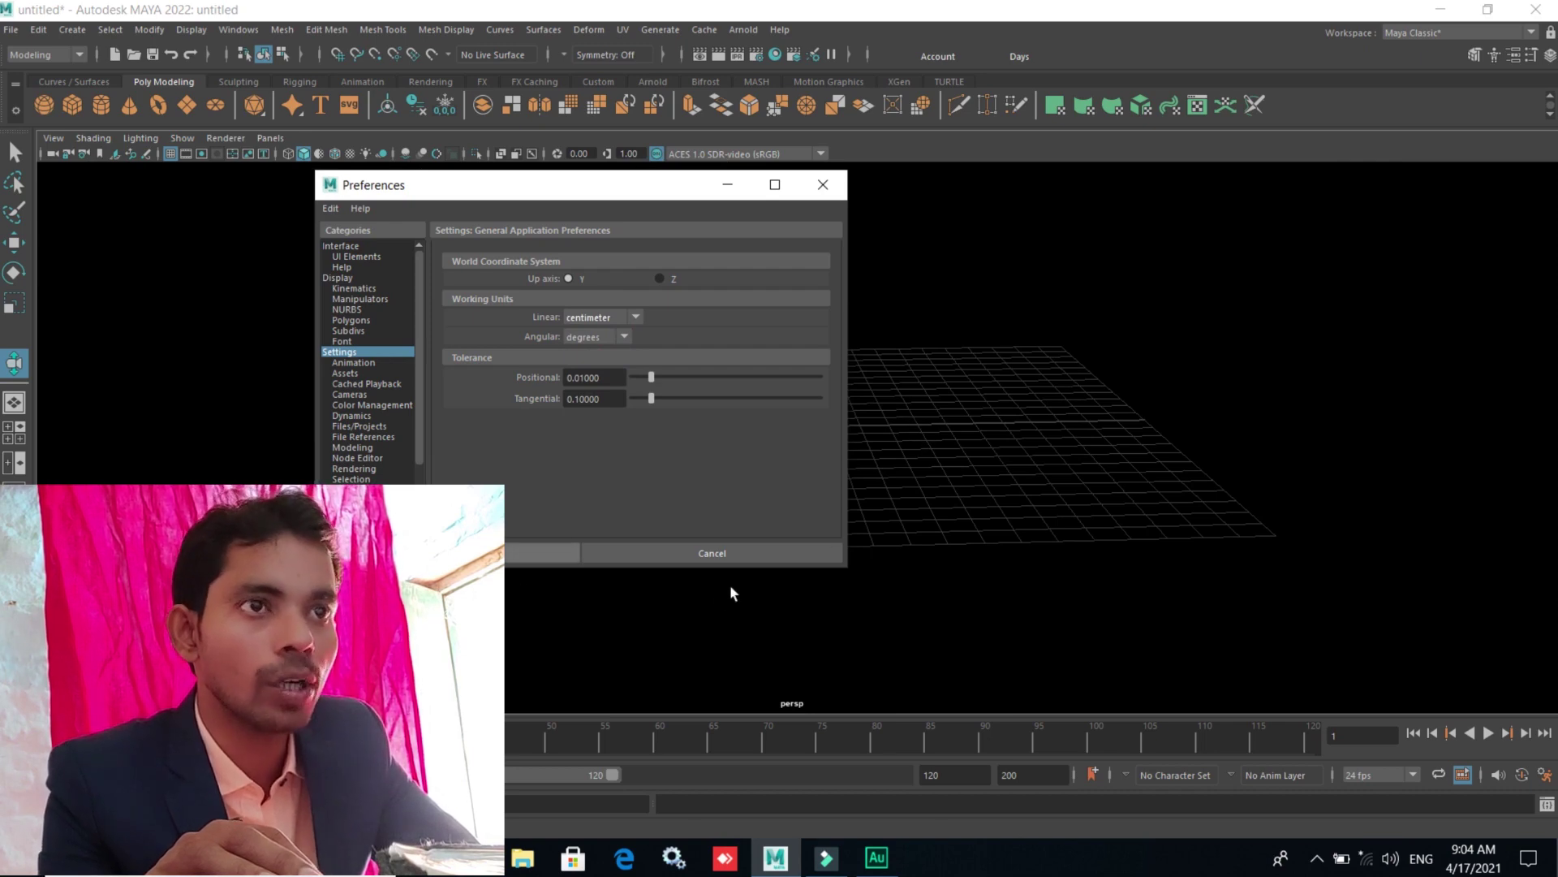
left_click(568, 553)
- Restore the default preference settings, closing the floating Channel Box window that reappears
left_click(239, 31)
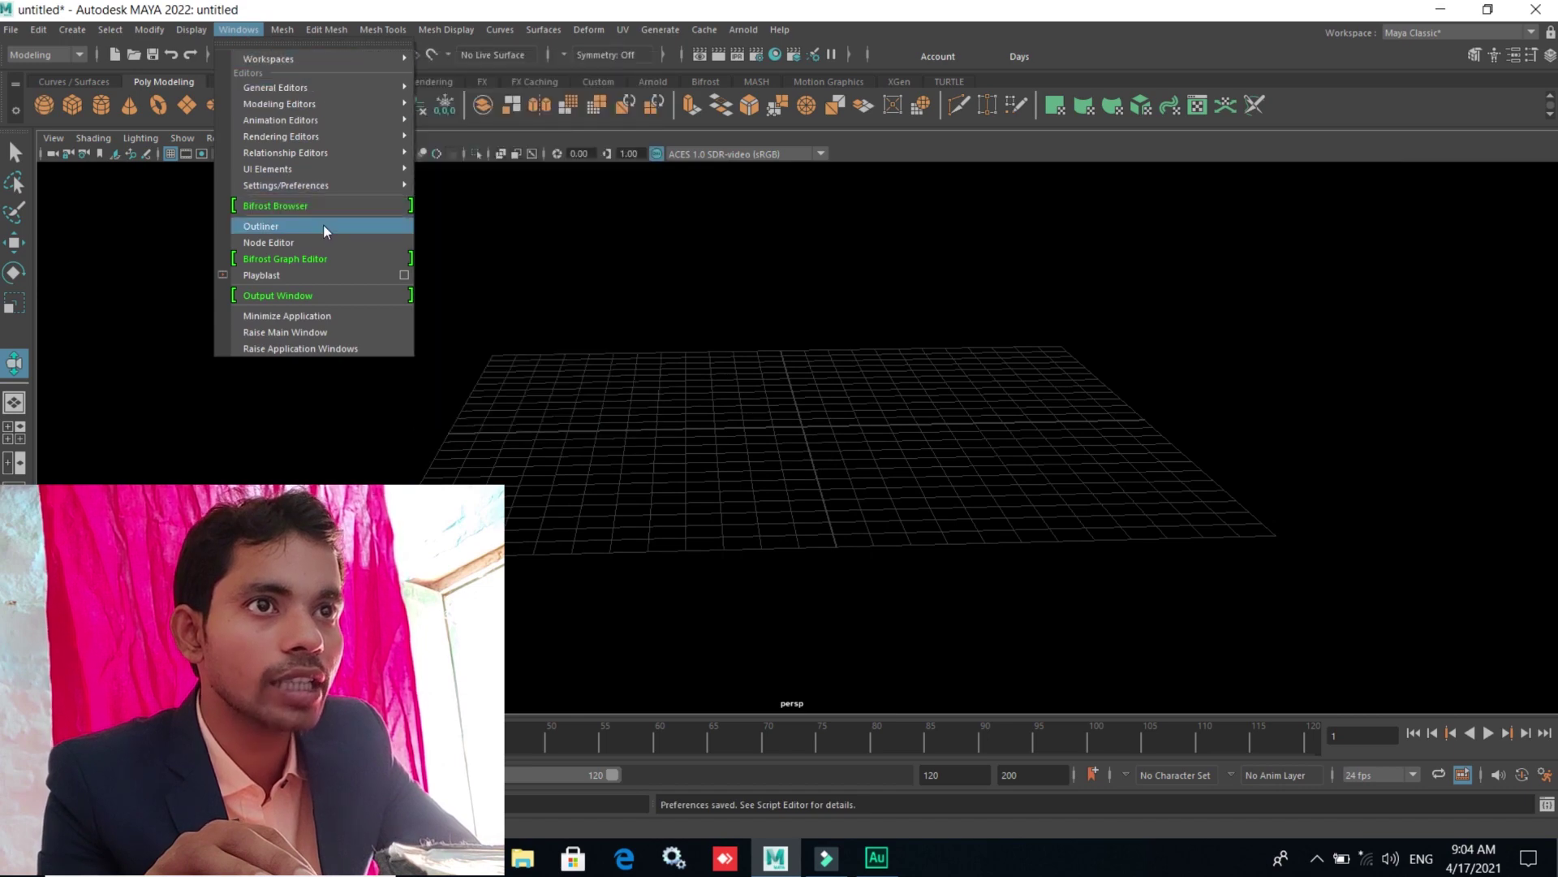
mouse_move(285, 185)
left_click(467, 186)
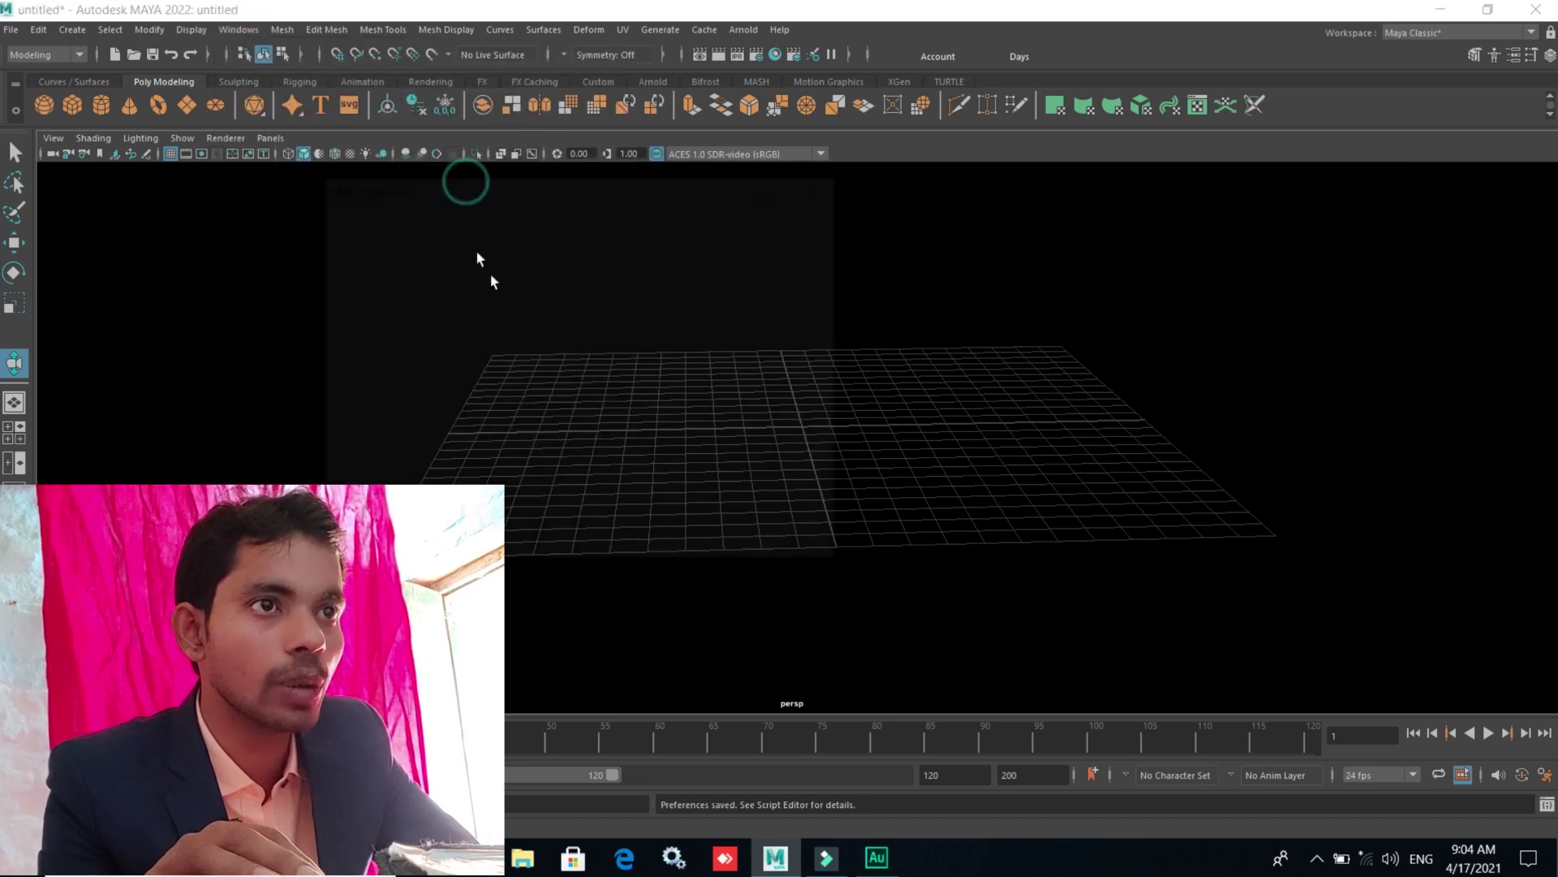
left_click(329, 208)
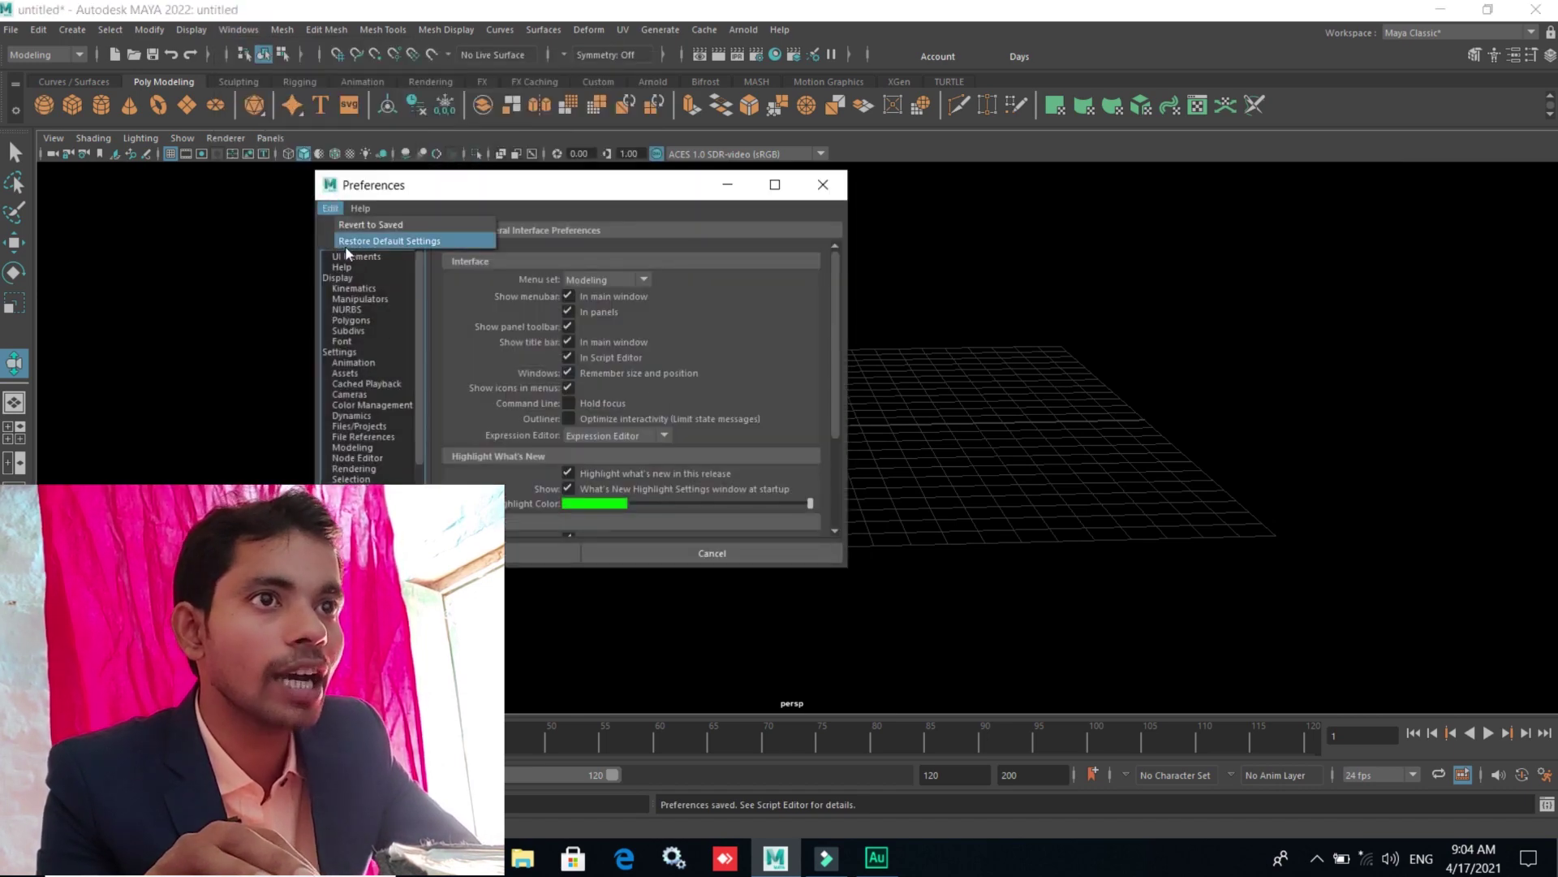
left_click(401, 241)
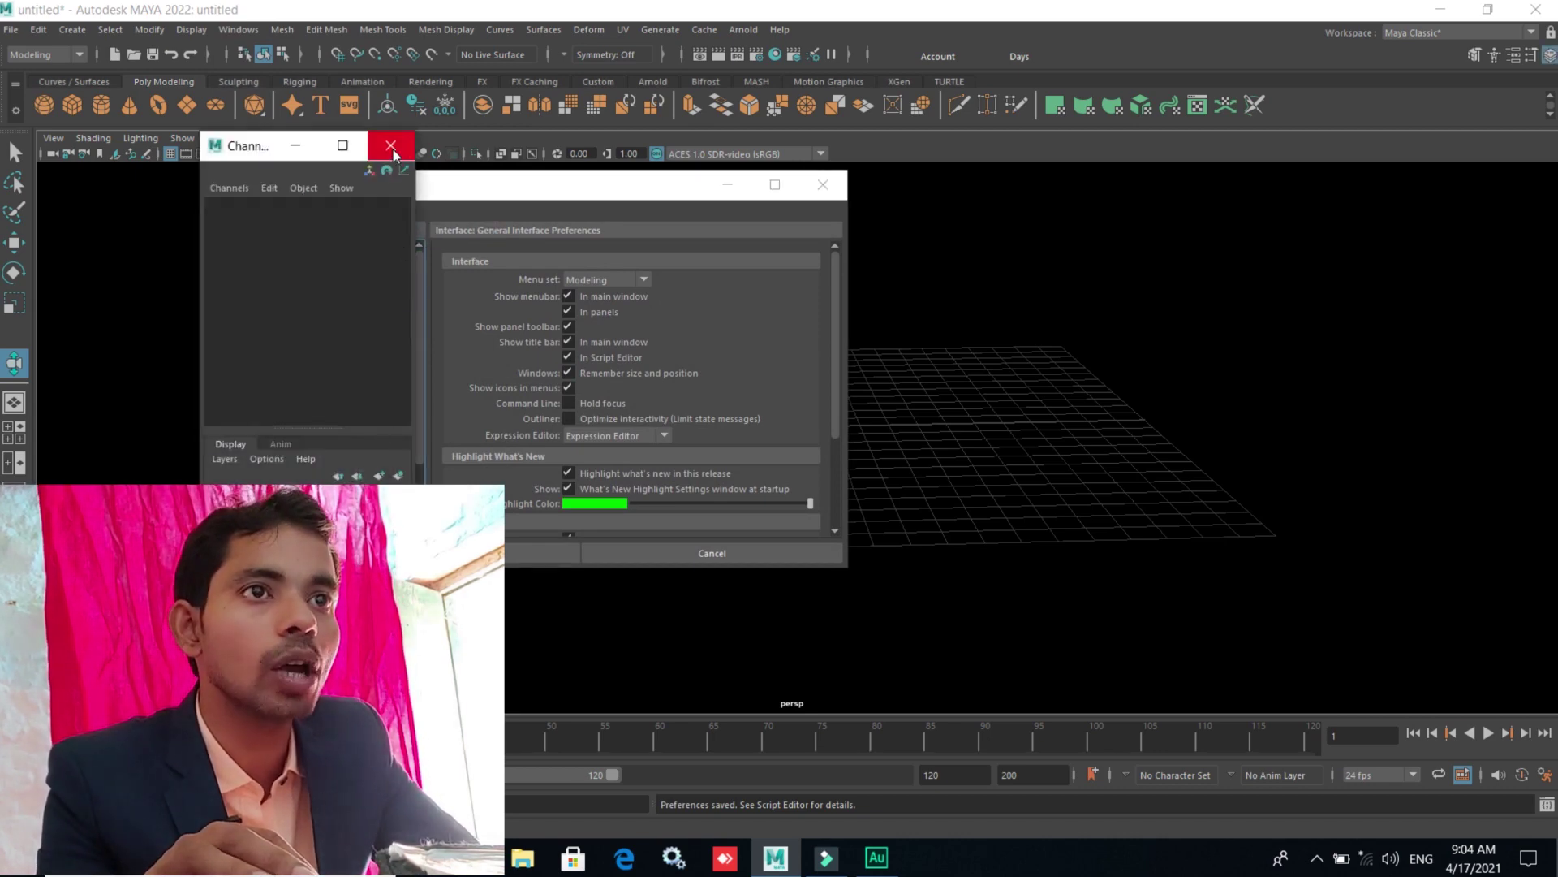
left_click(391, 145)
left_click(329, 209)
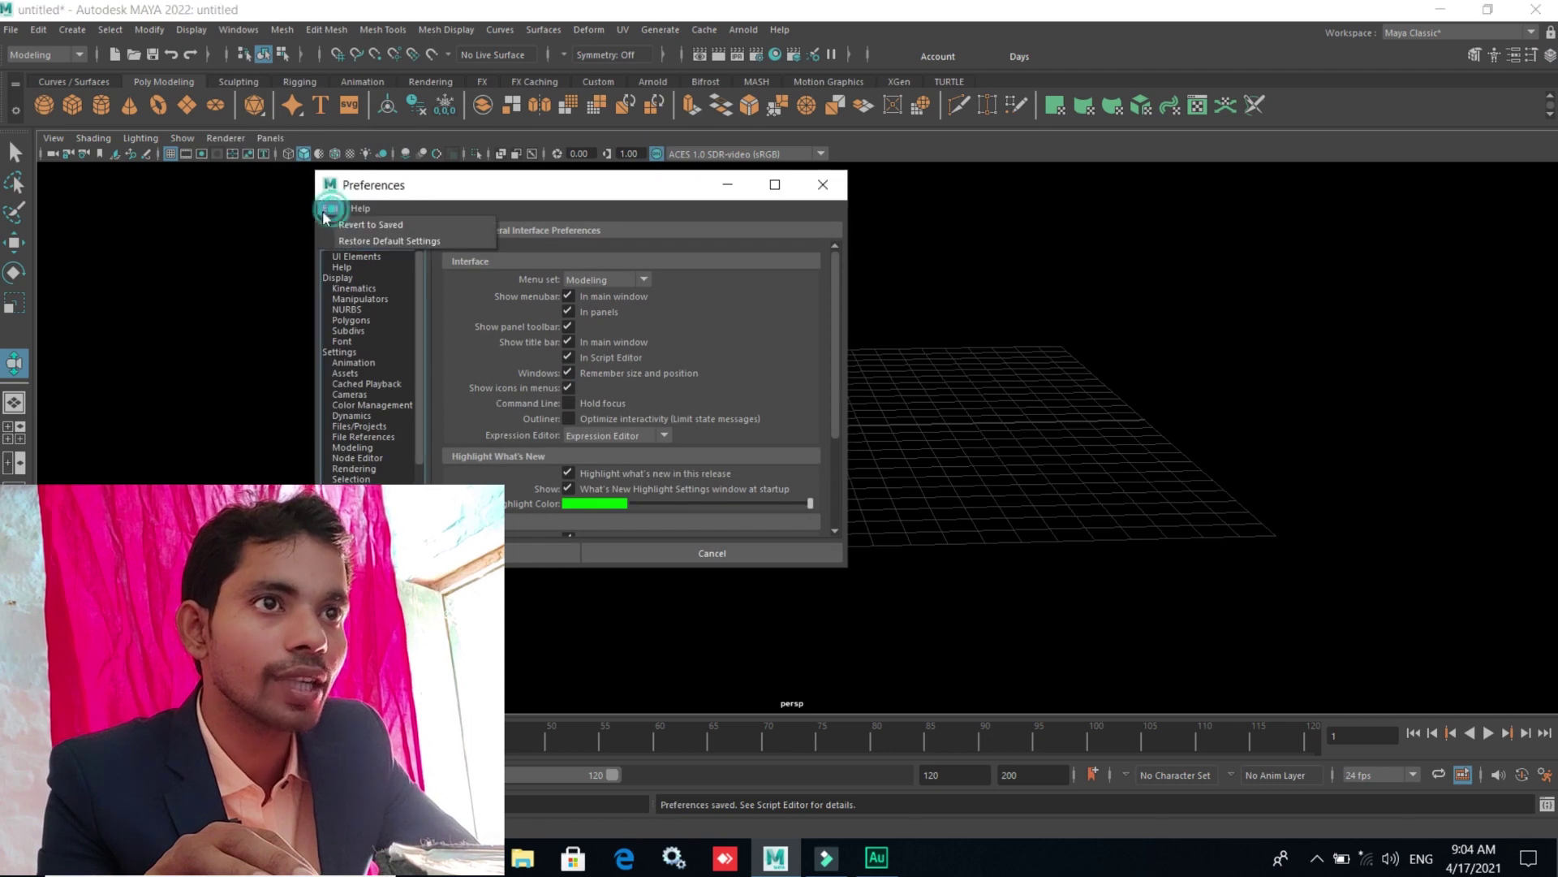
left_click(386, 242)
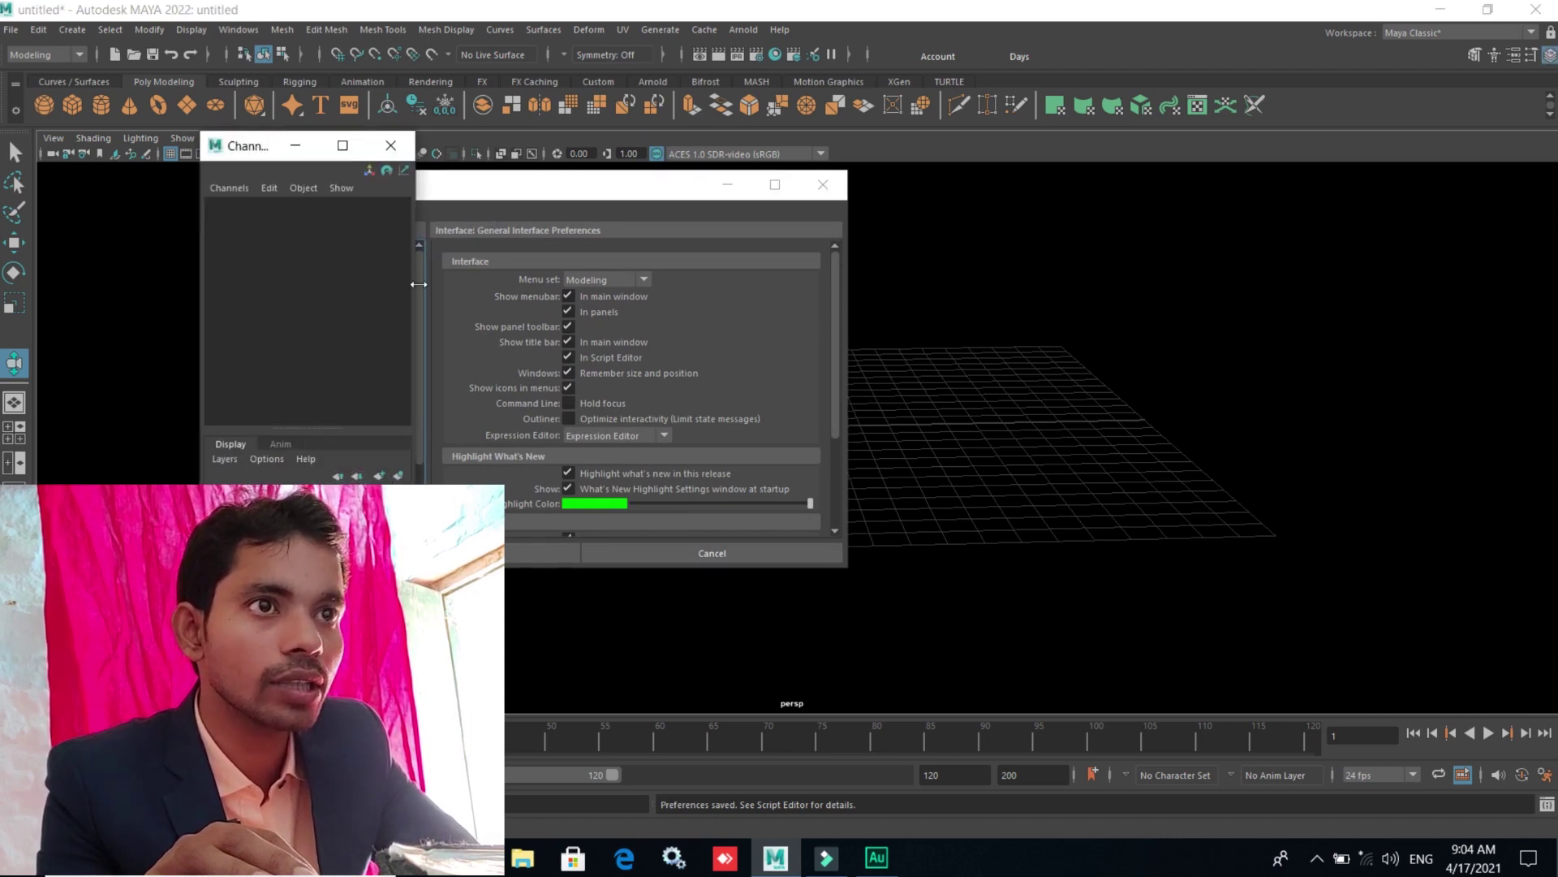
left_click(295, 145)
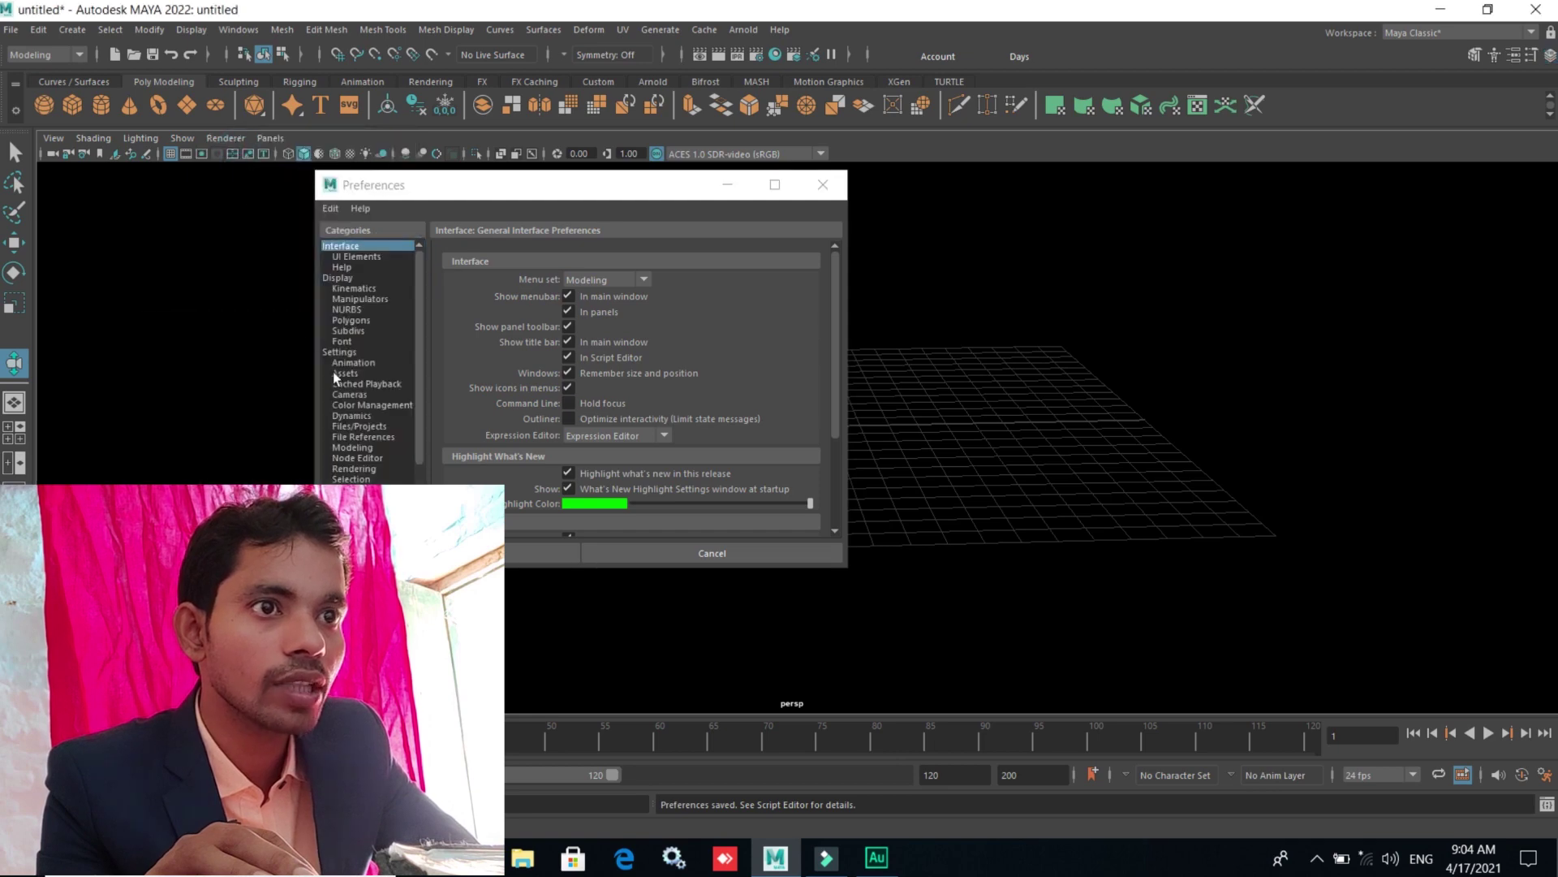
left_click(382, 553)
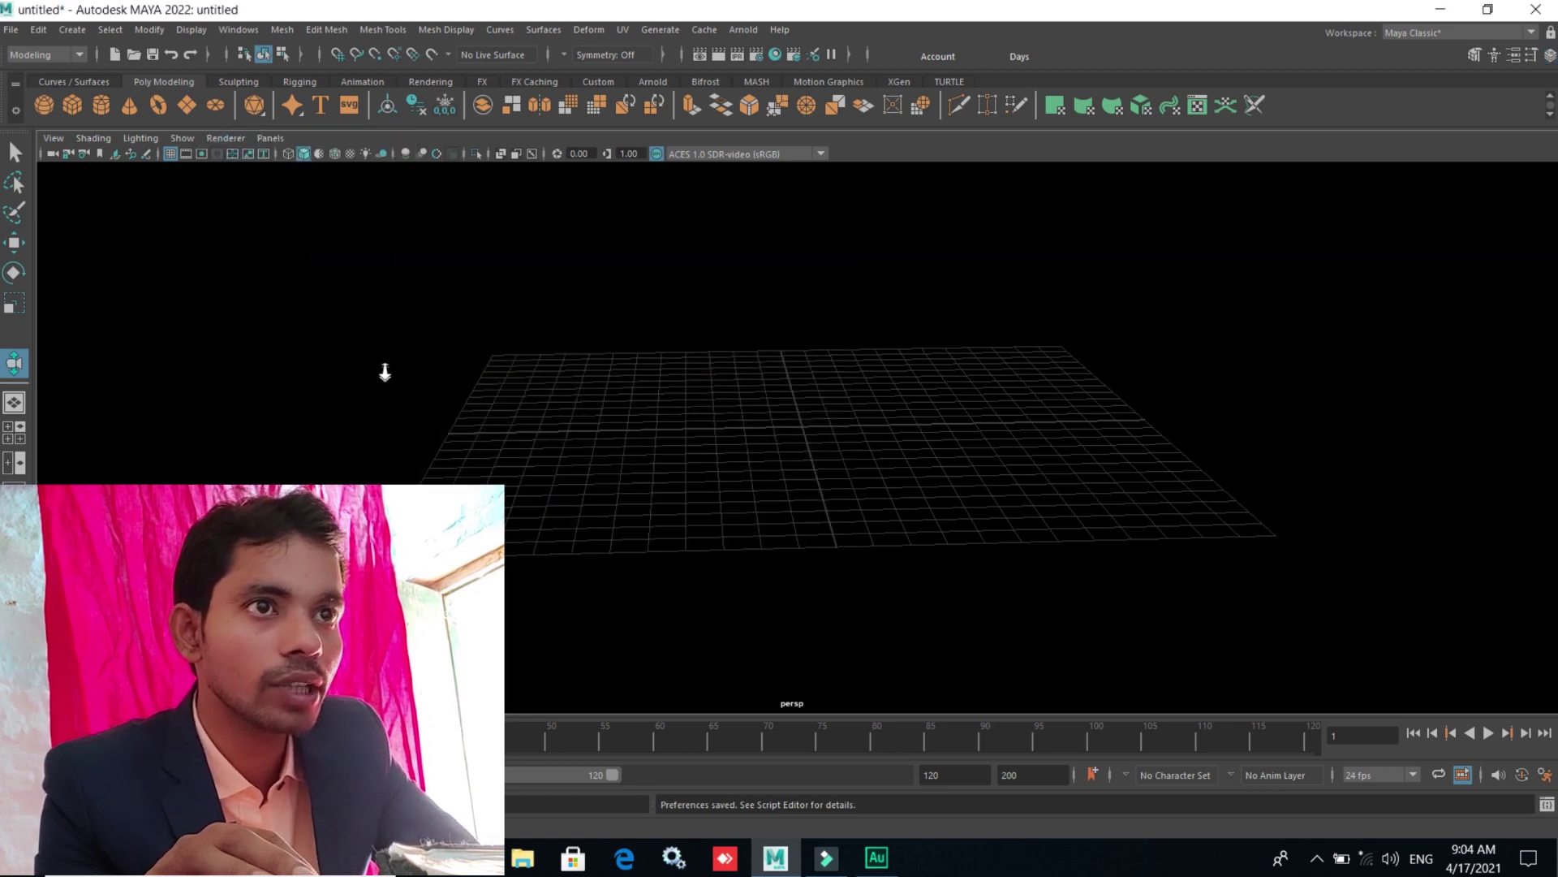
mouse_move(783, 592)
left_mouse_down("alt")
mouse_move(807, 585)
mouse_move(828, 602)
mouse_move(844, 579)
mouse_move(804, 590)
mouse_move(837, 567)
mouse_move(818, 560)
left_mouse_up("alt")
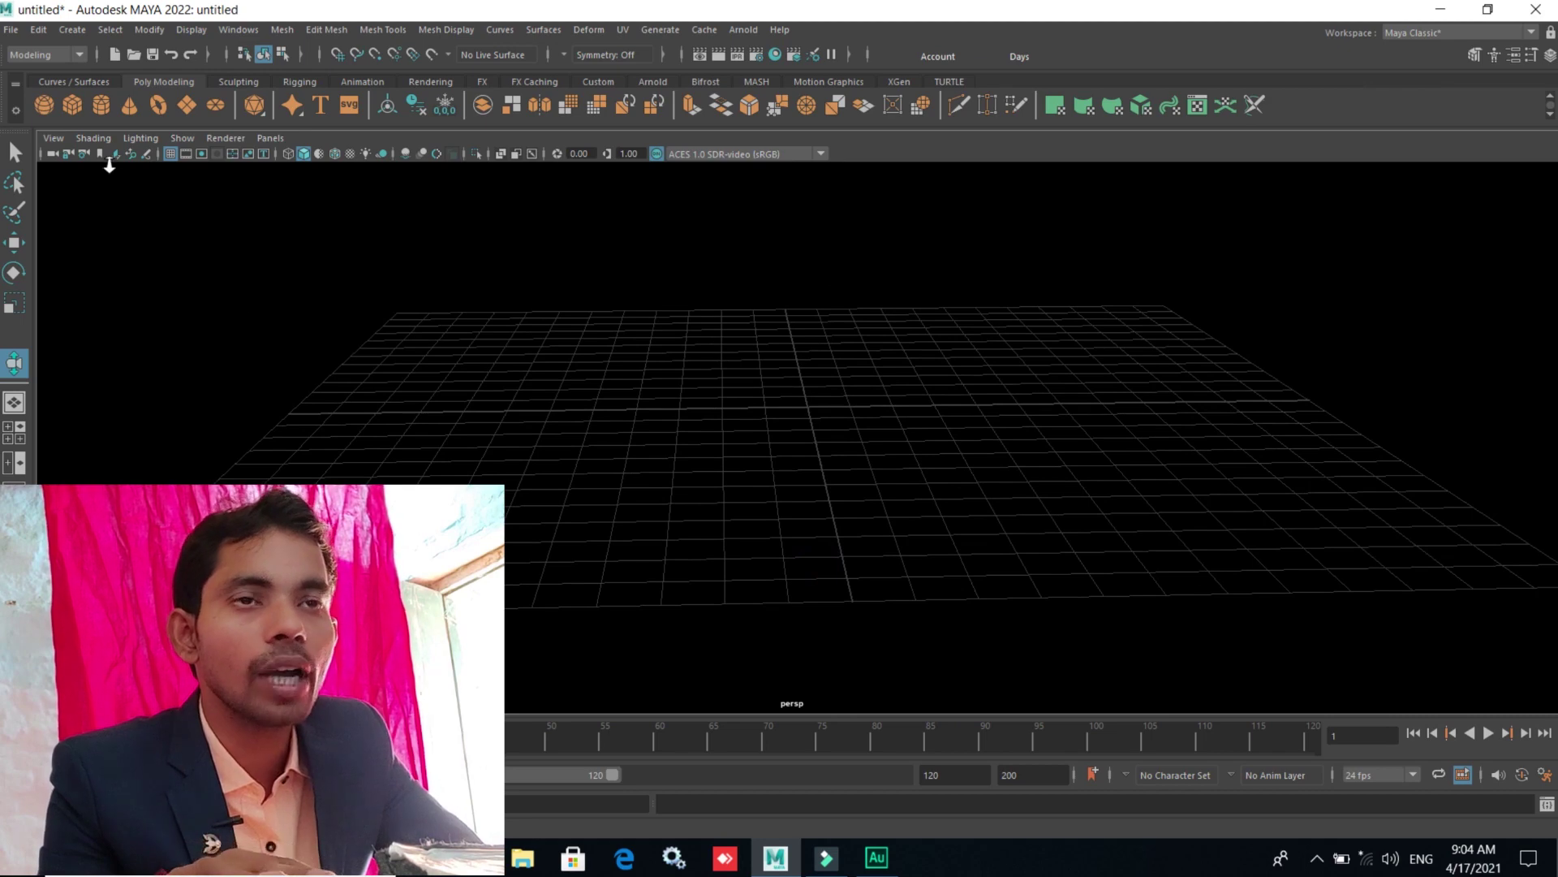
mouse_move(706, 560)
left_mouse_down("alt")
mouse_move(732, 579)
mouse_move(749, 532)
mouse_move(726, 549)
mouse_move(758, 560)
mouse_move(755, 543)
mouse_move(738, 557)
left_mouse_up("alt")
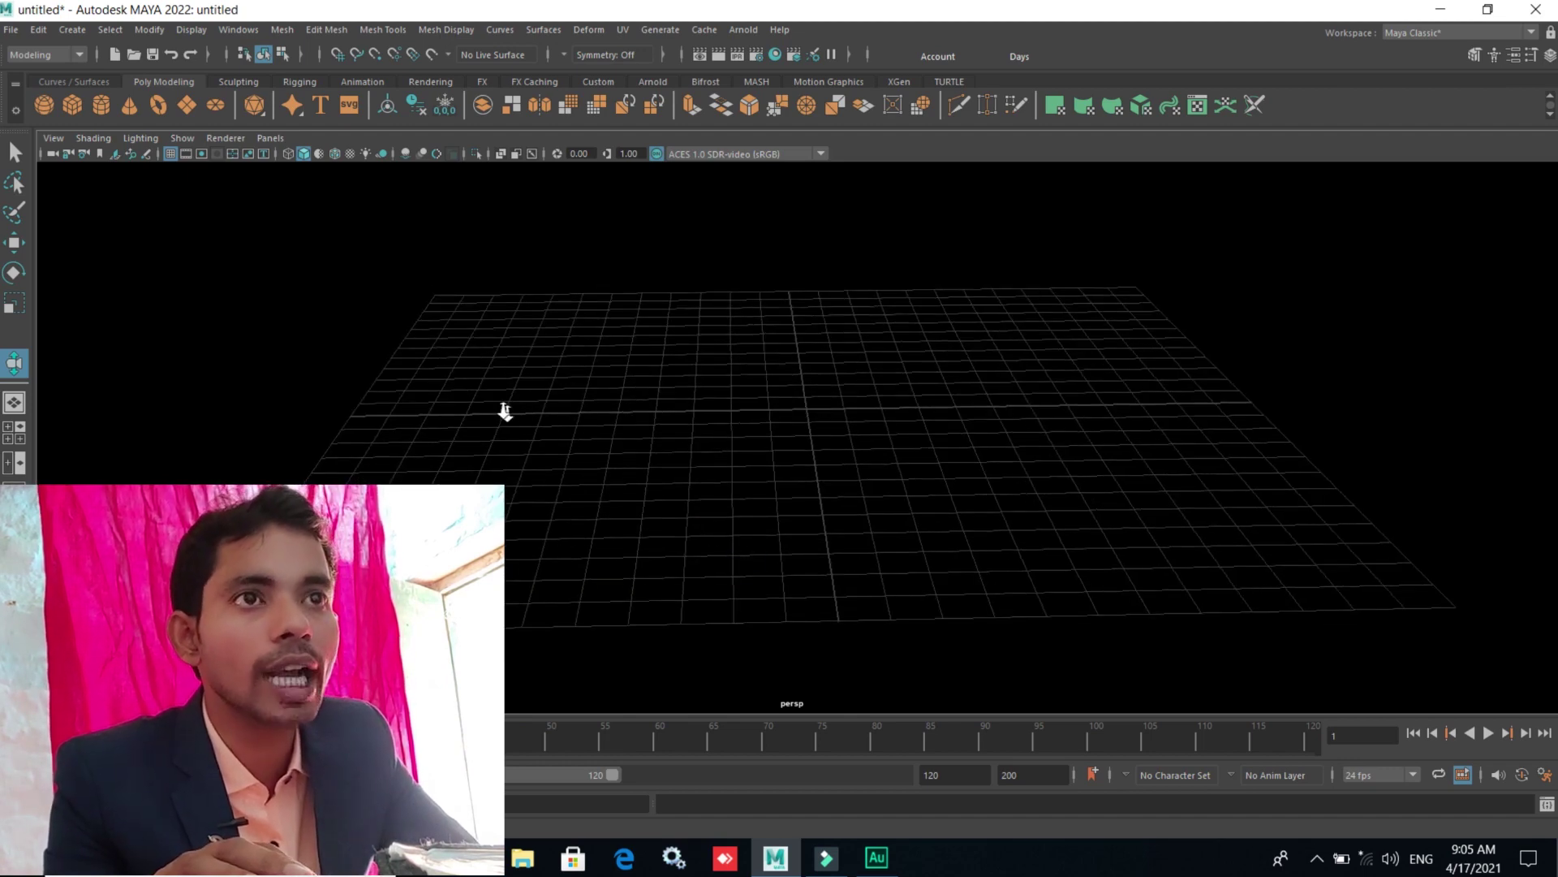
left_click(171, 155)
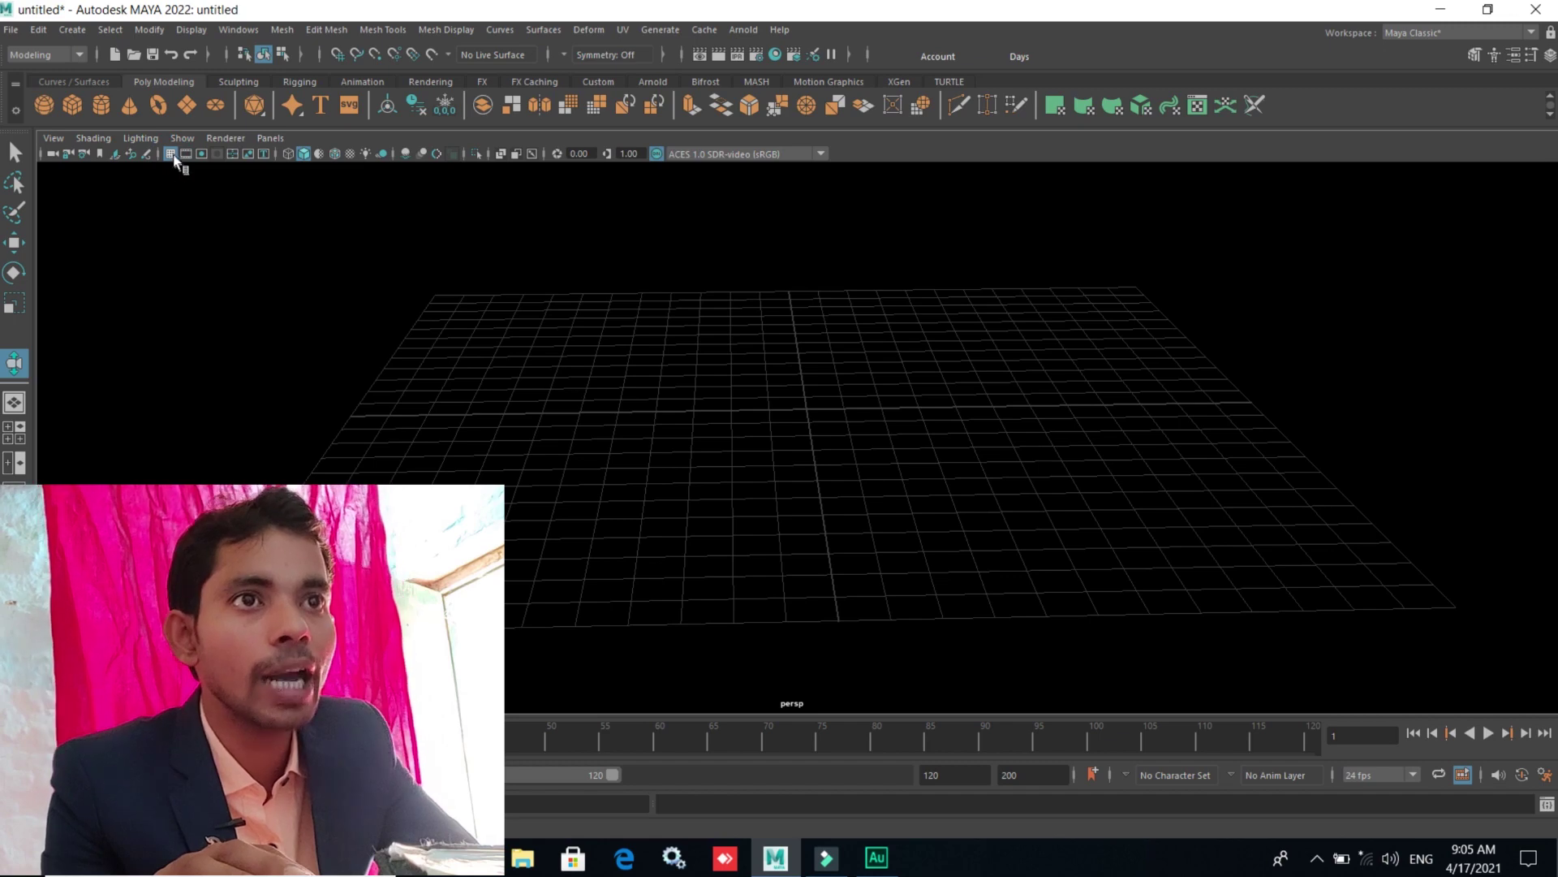
- In Grid Options, recolour the axes and make subdivision lines white, then apply
right_click(172, 154)
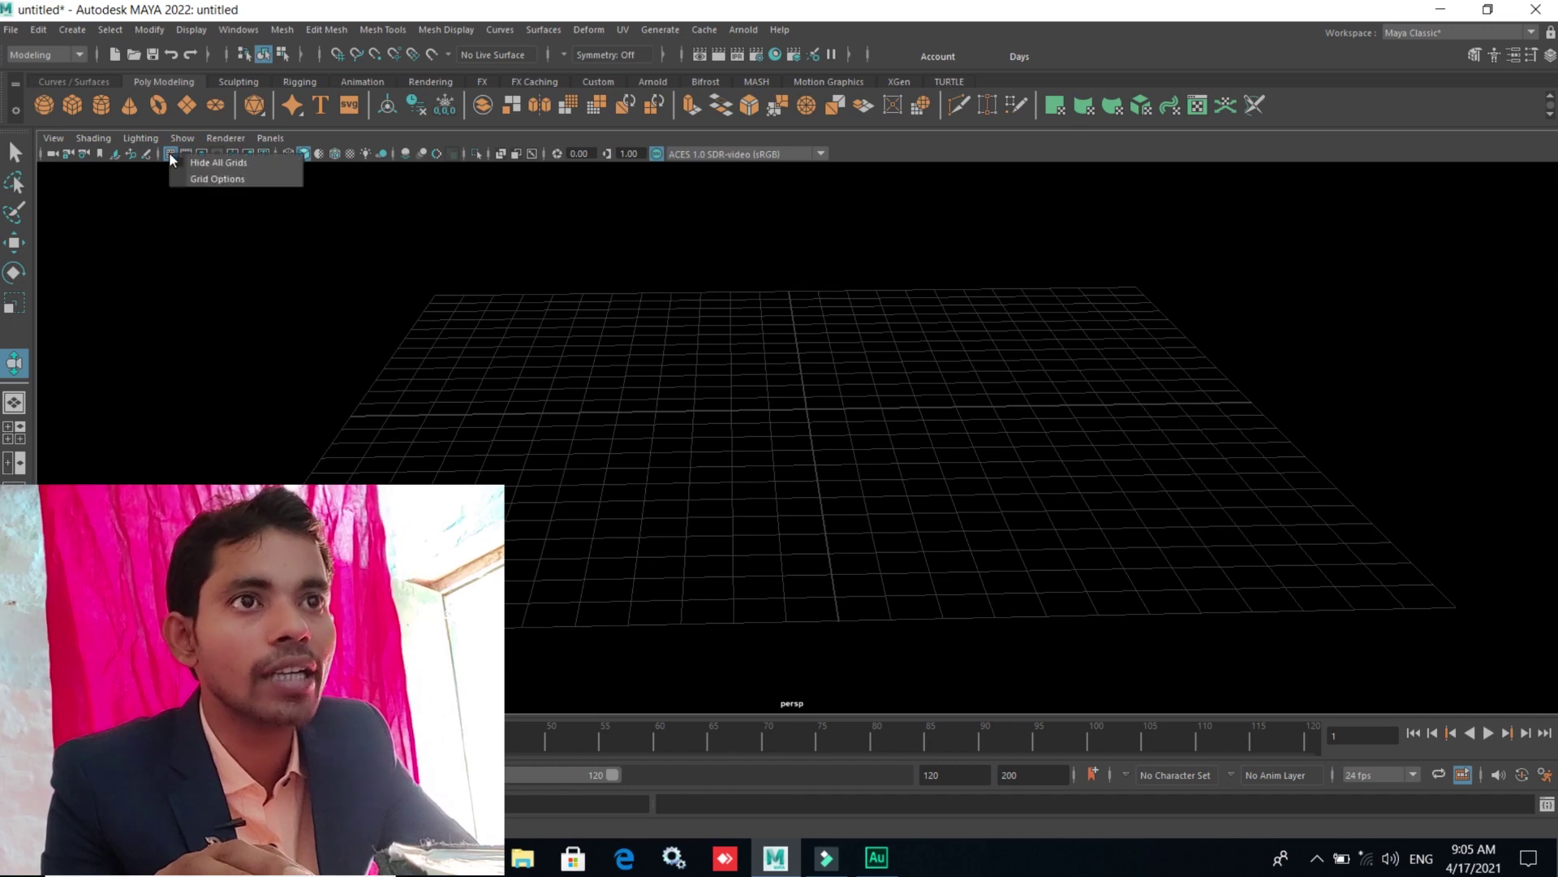
left_click(231, 185)
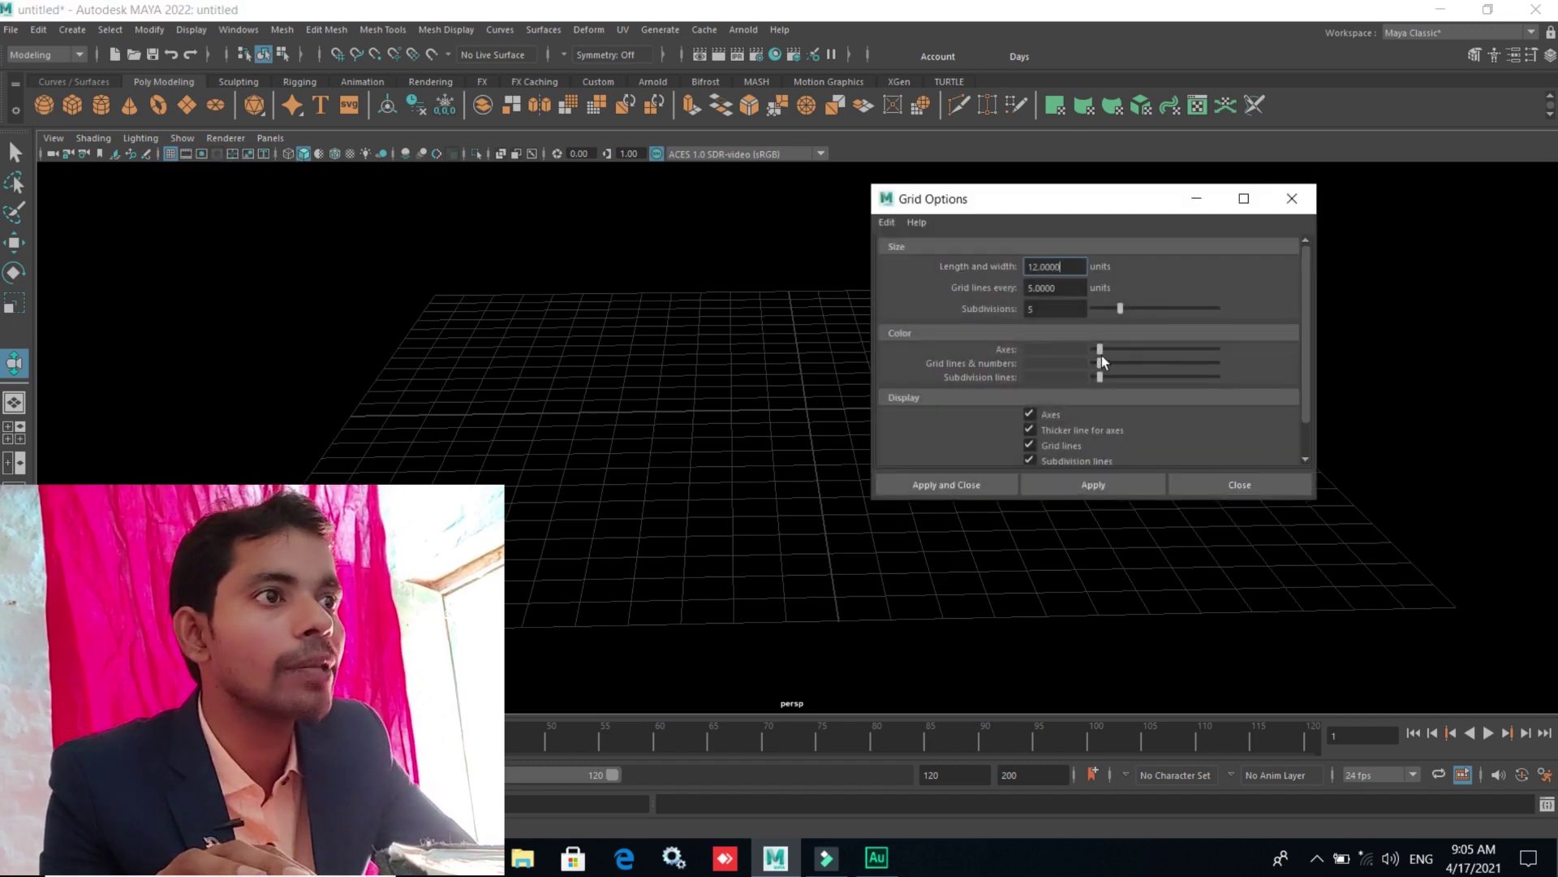
left_click_drag(1100, 349, 1169, 354)
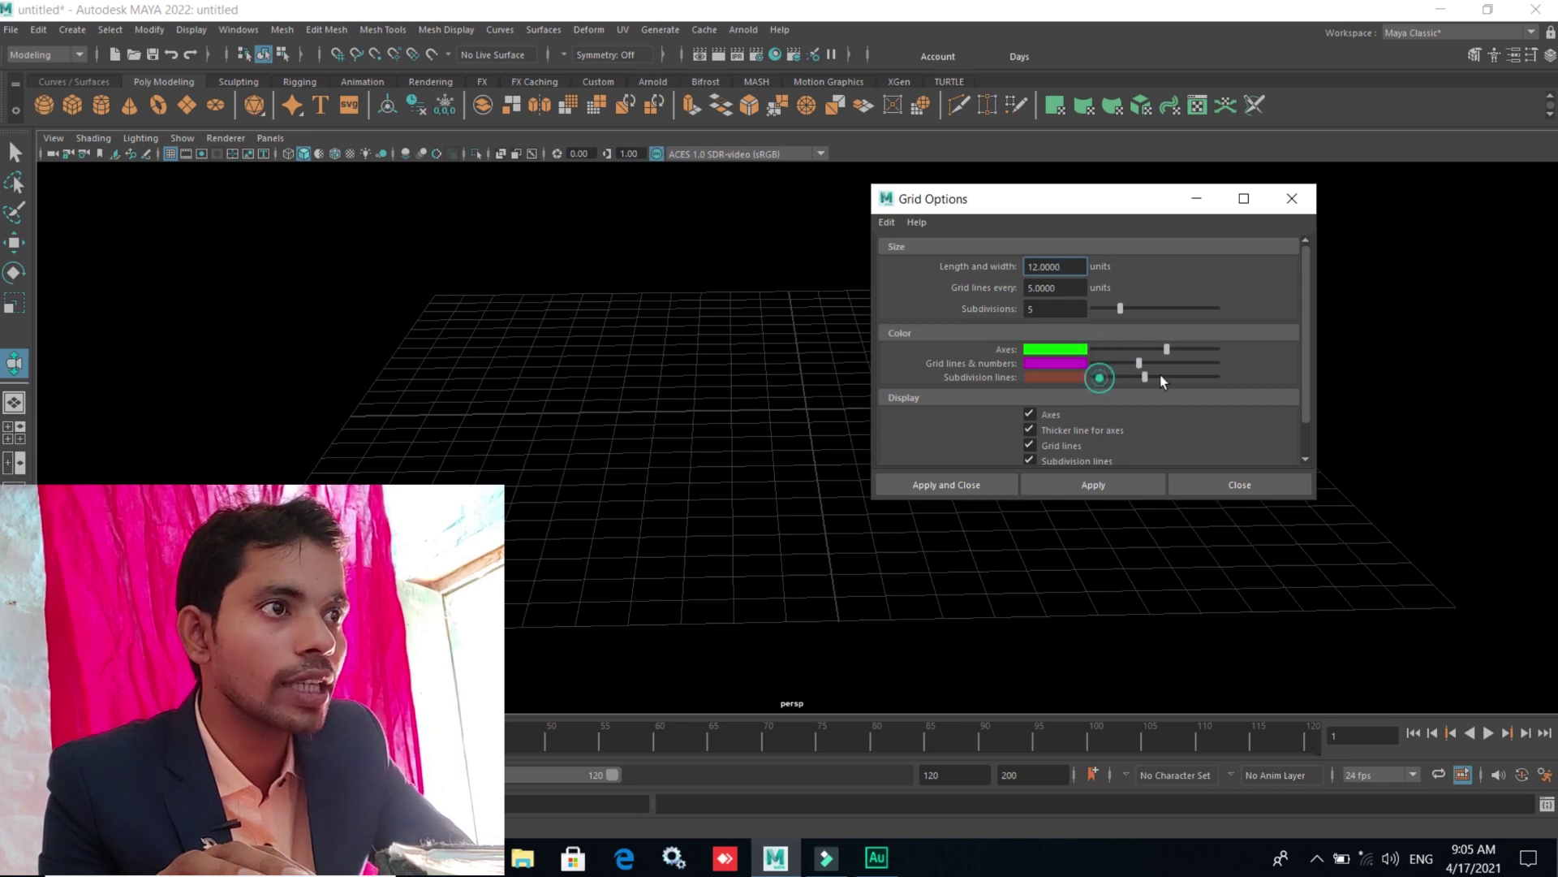
left_click_drag(1101, 377, 1177, 376)
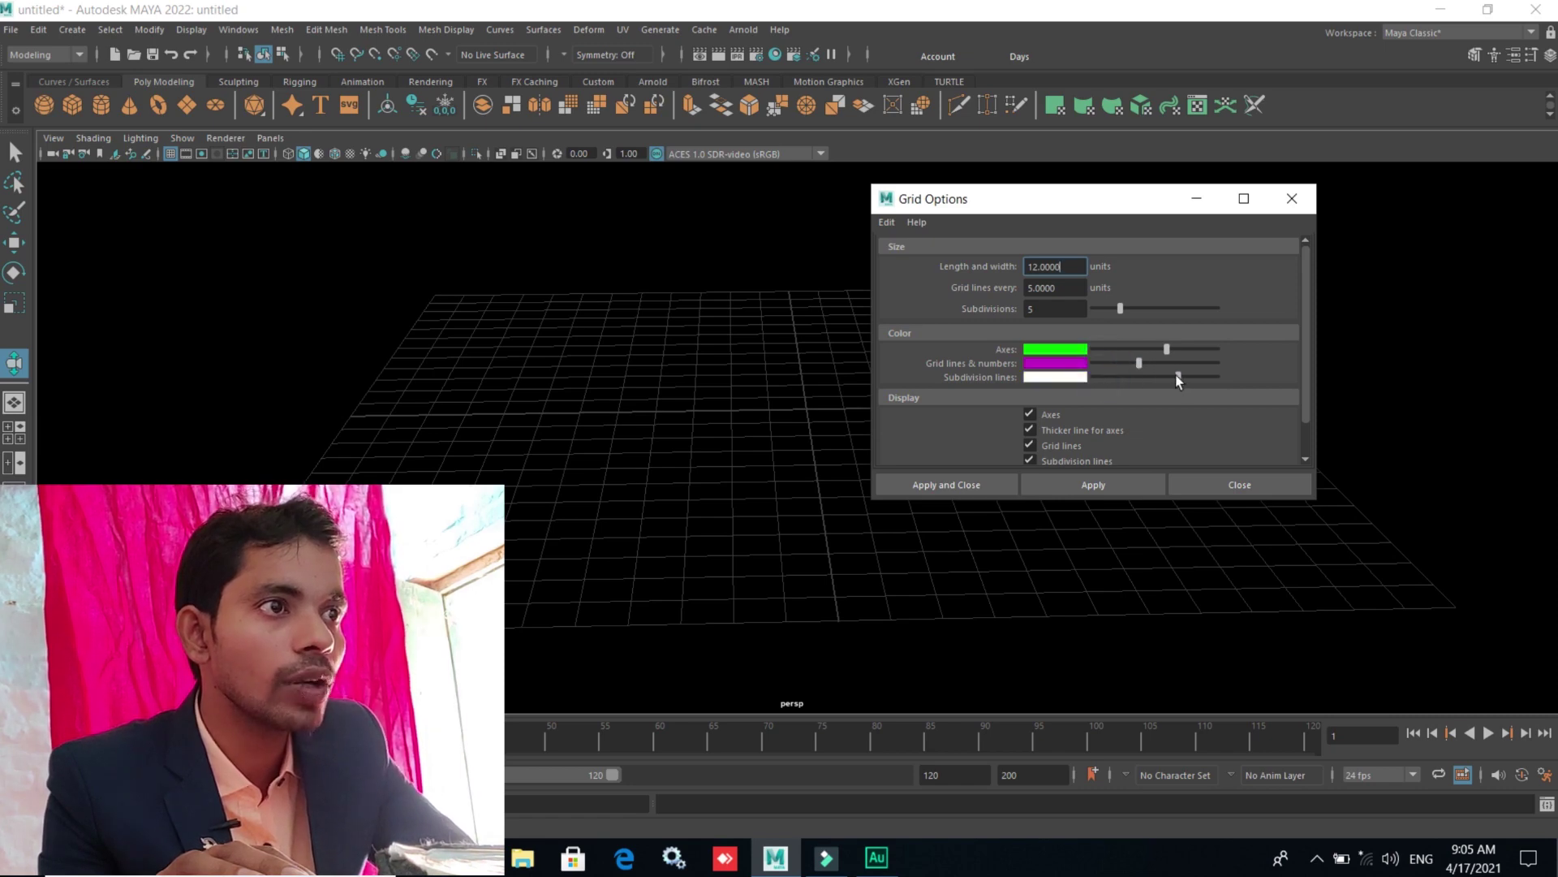
left_click(954, 490)
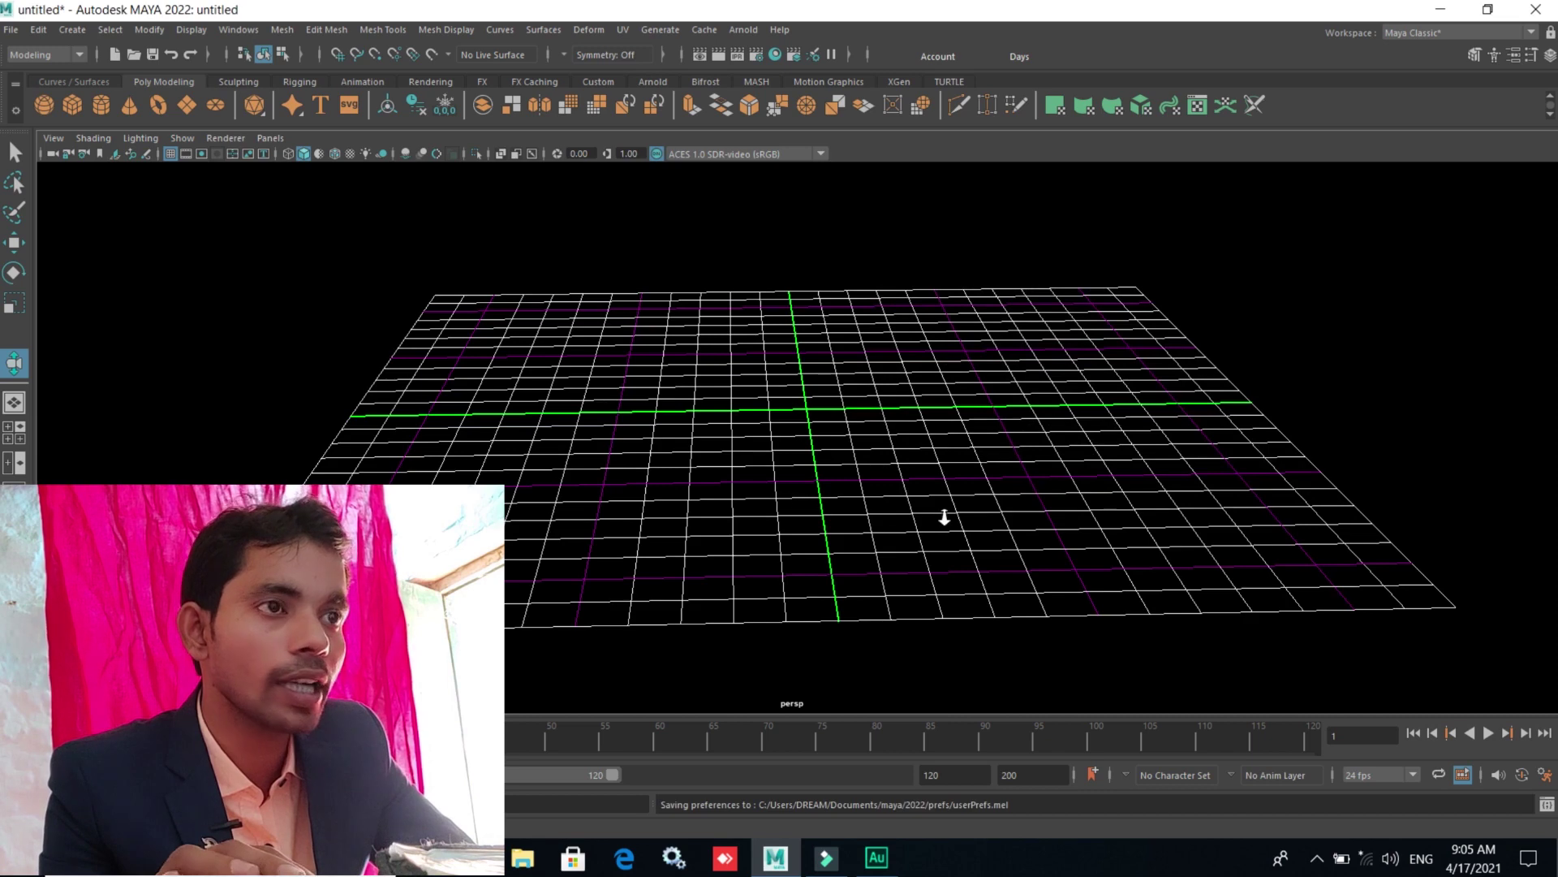
- Undo the last change, then zoom and tumble to inspect the recoloured grid
key("ctrl+z")
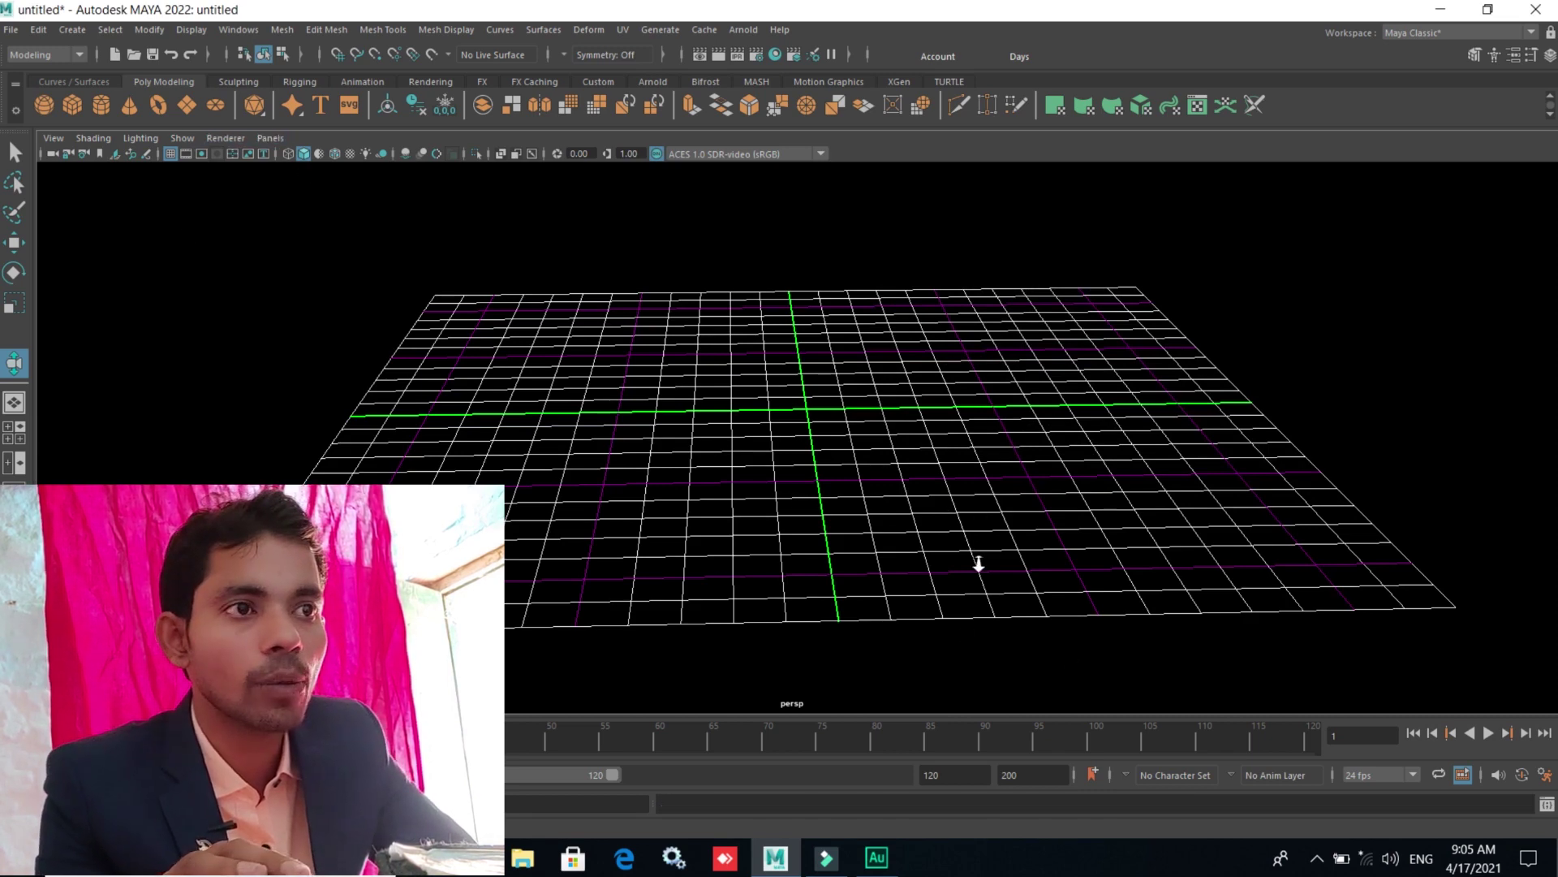
scroll(955, 566, "up", 2)
mouse_move(956, 566)
left_mouse_down("alt")
mouse_move(894, 557)
mouse_move(971, 592)
mouse_move(929, 627)
mouse_move(946, 549)
mouse_move(875, 561)
mouse_move(886, 553)
left_mouse_up("alt")
scroll(947, 574, "up", 1)
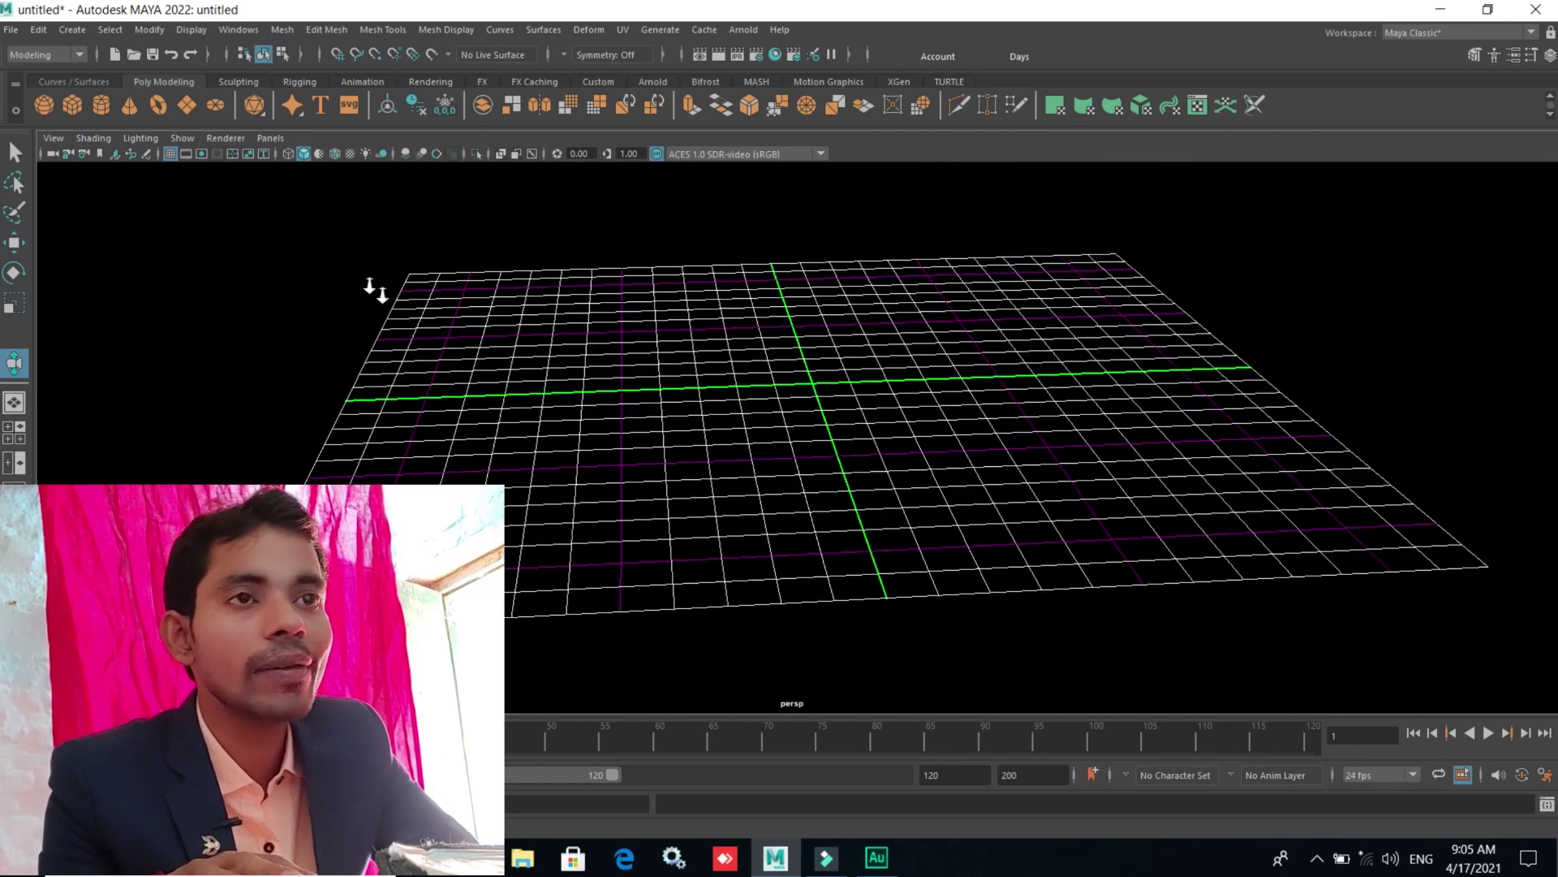
- Hide the viewport grid, then turn it back on from the grid icon's right-click menu
left_click(195, 30)
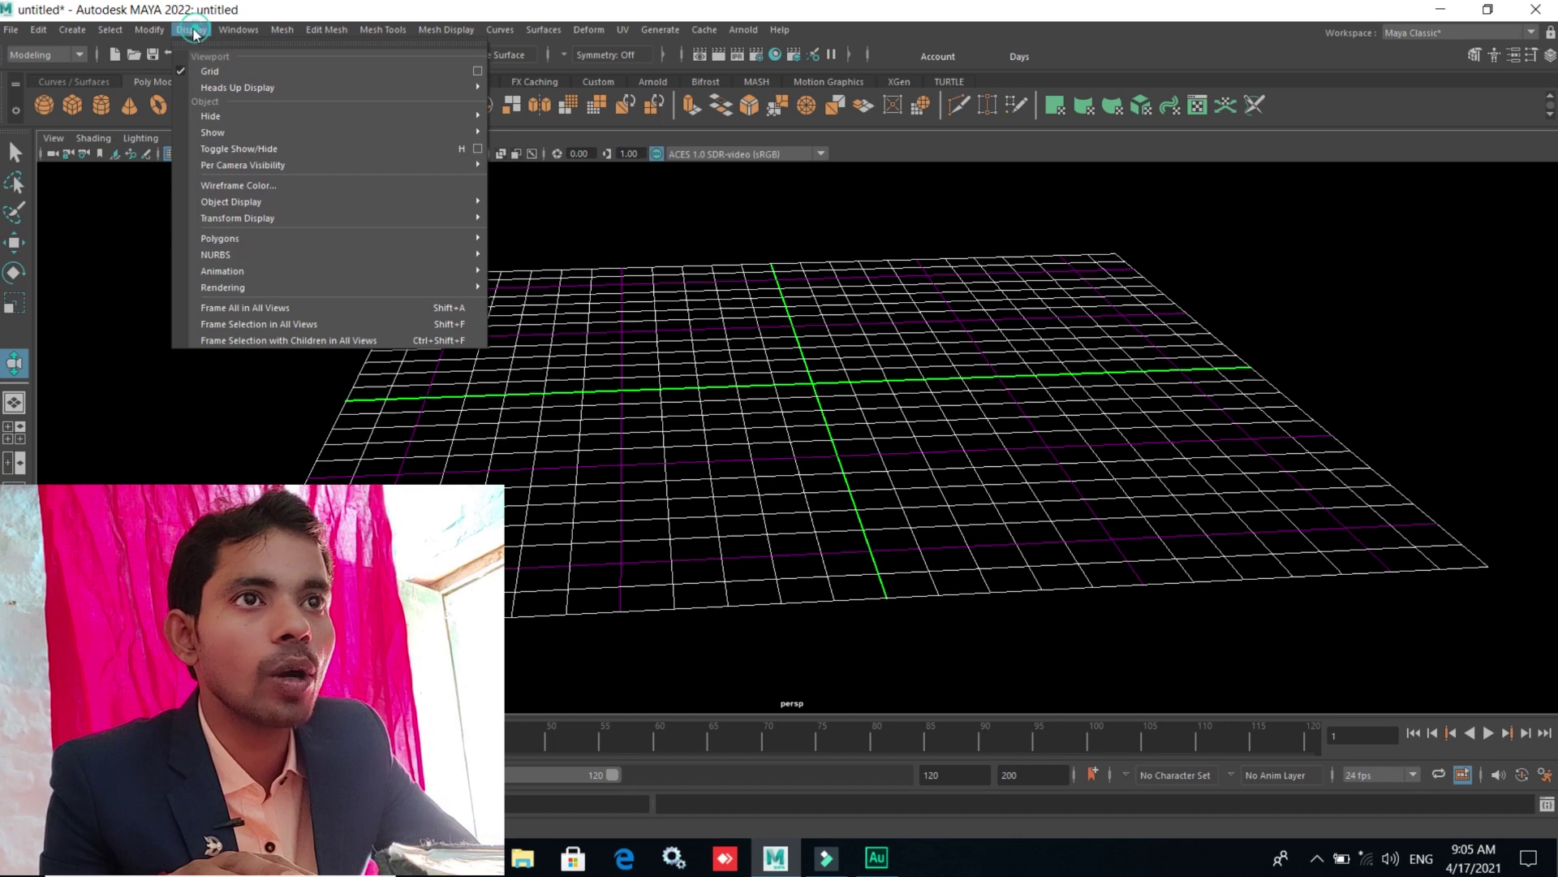
left_click(182, 72)
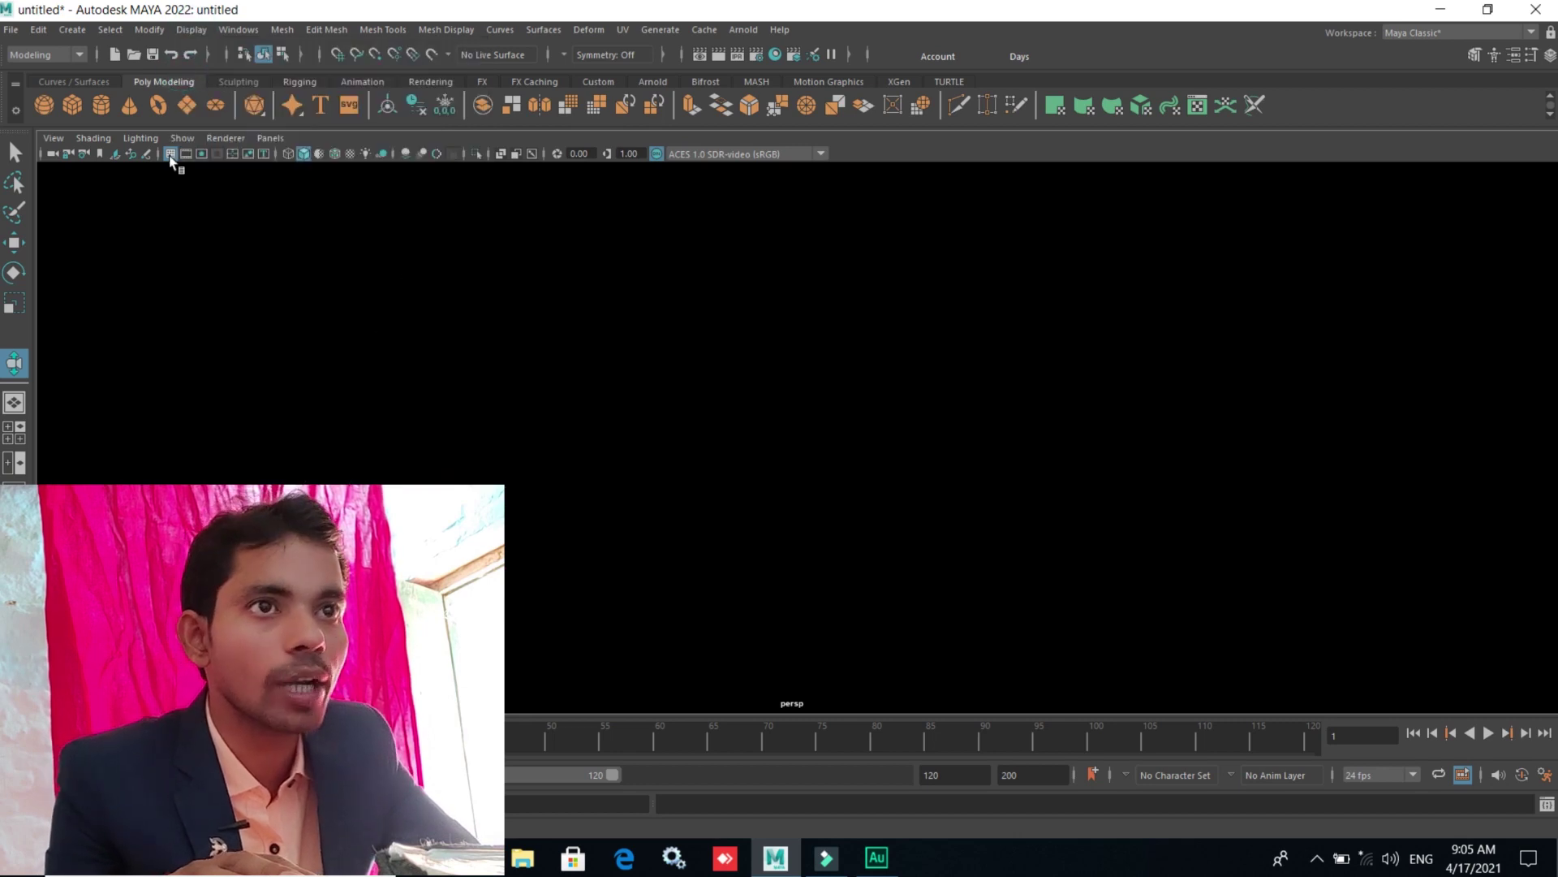
left_click(171, 155)
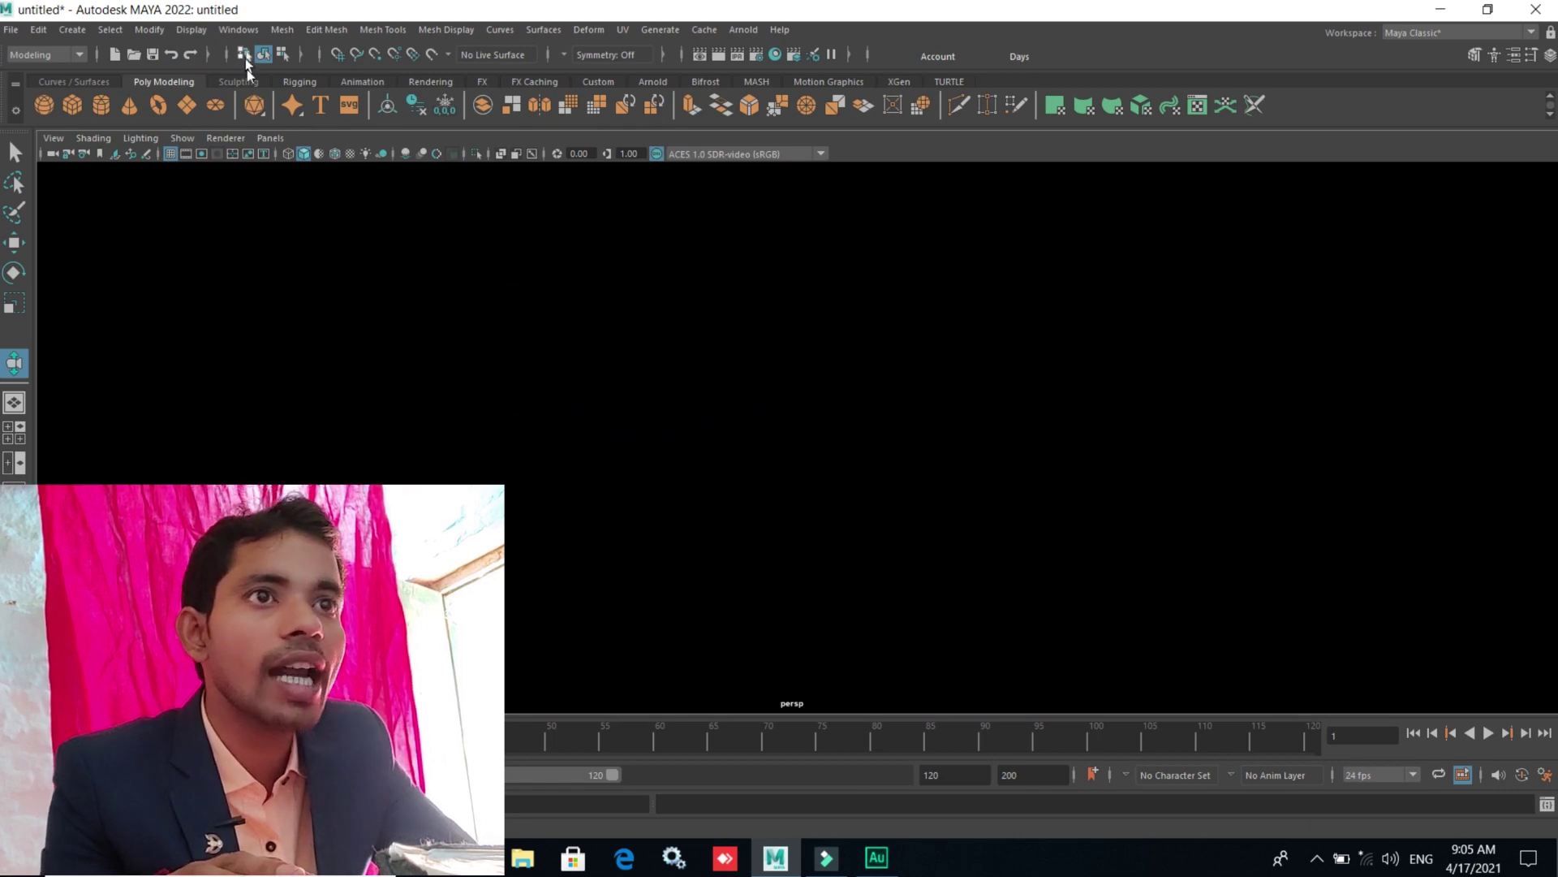
right_click(171, 160)
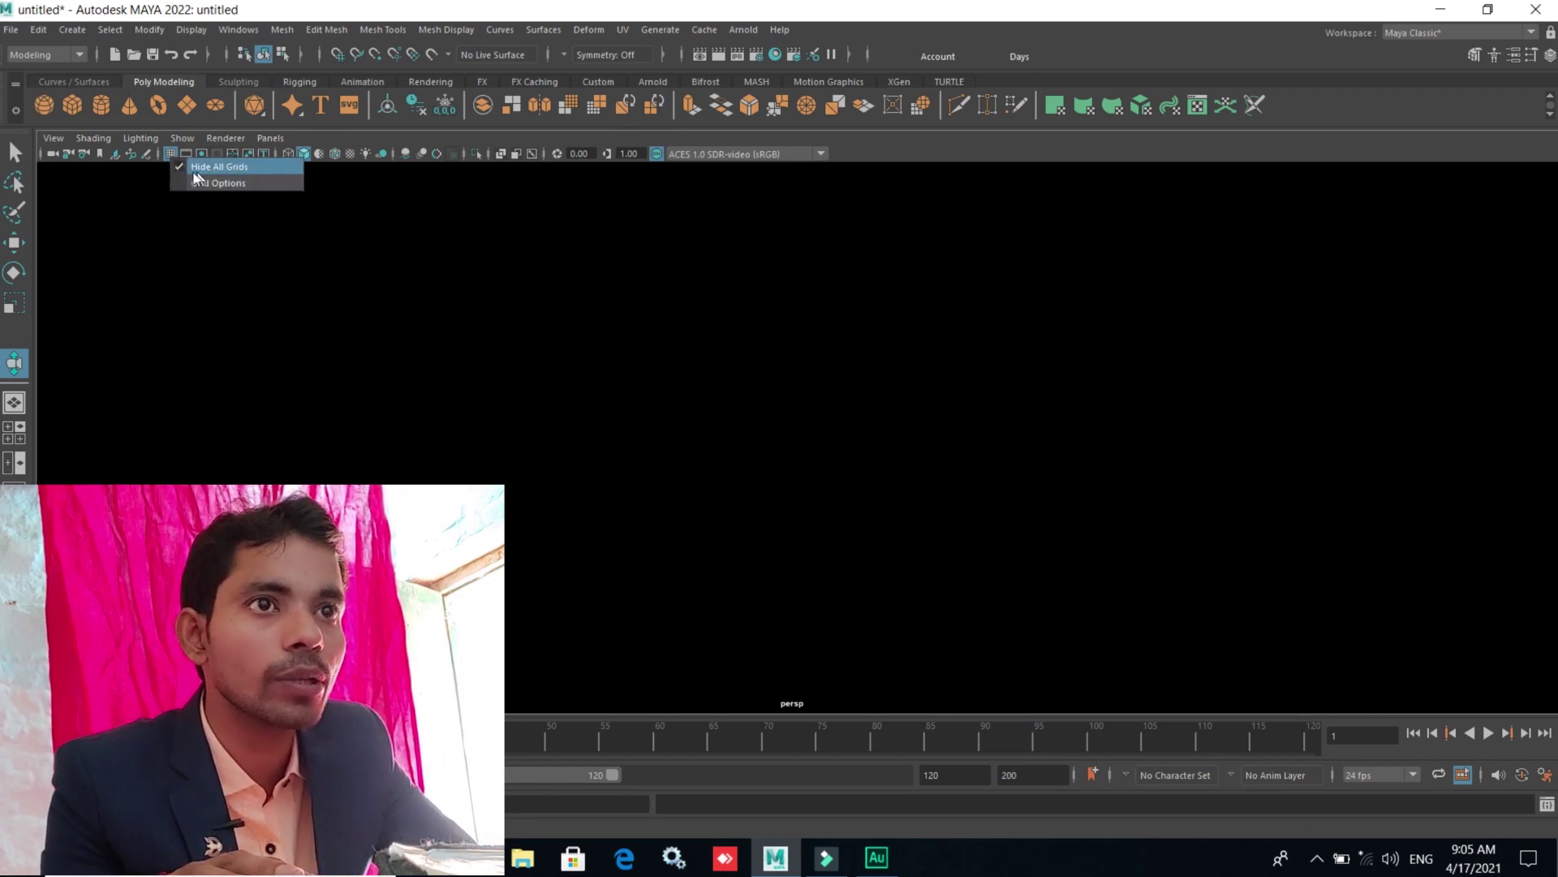
left_click(187, 167)
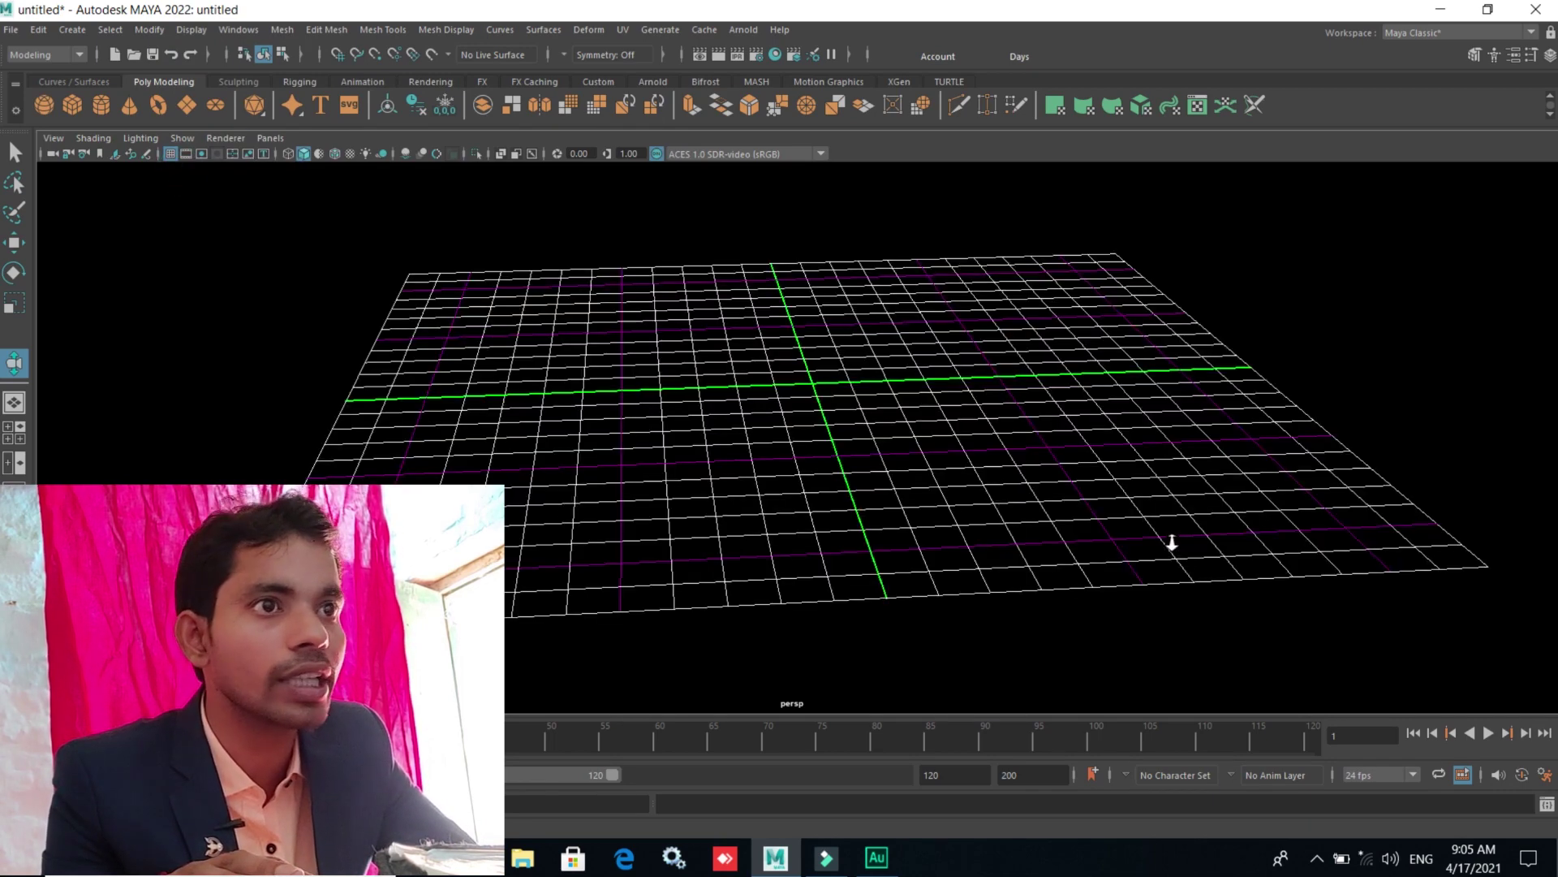
- Zoom in and tumble the camera in selection mode to view the restored grid
scroll(1014, 568, "up", 2)
scroll(1047, 588, "up", 2)
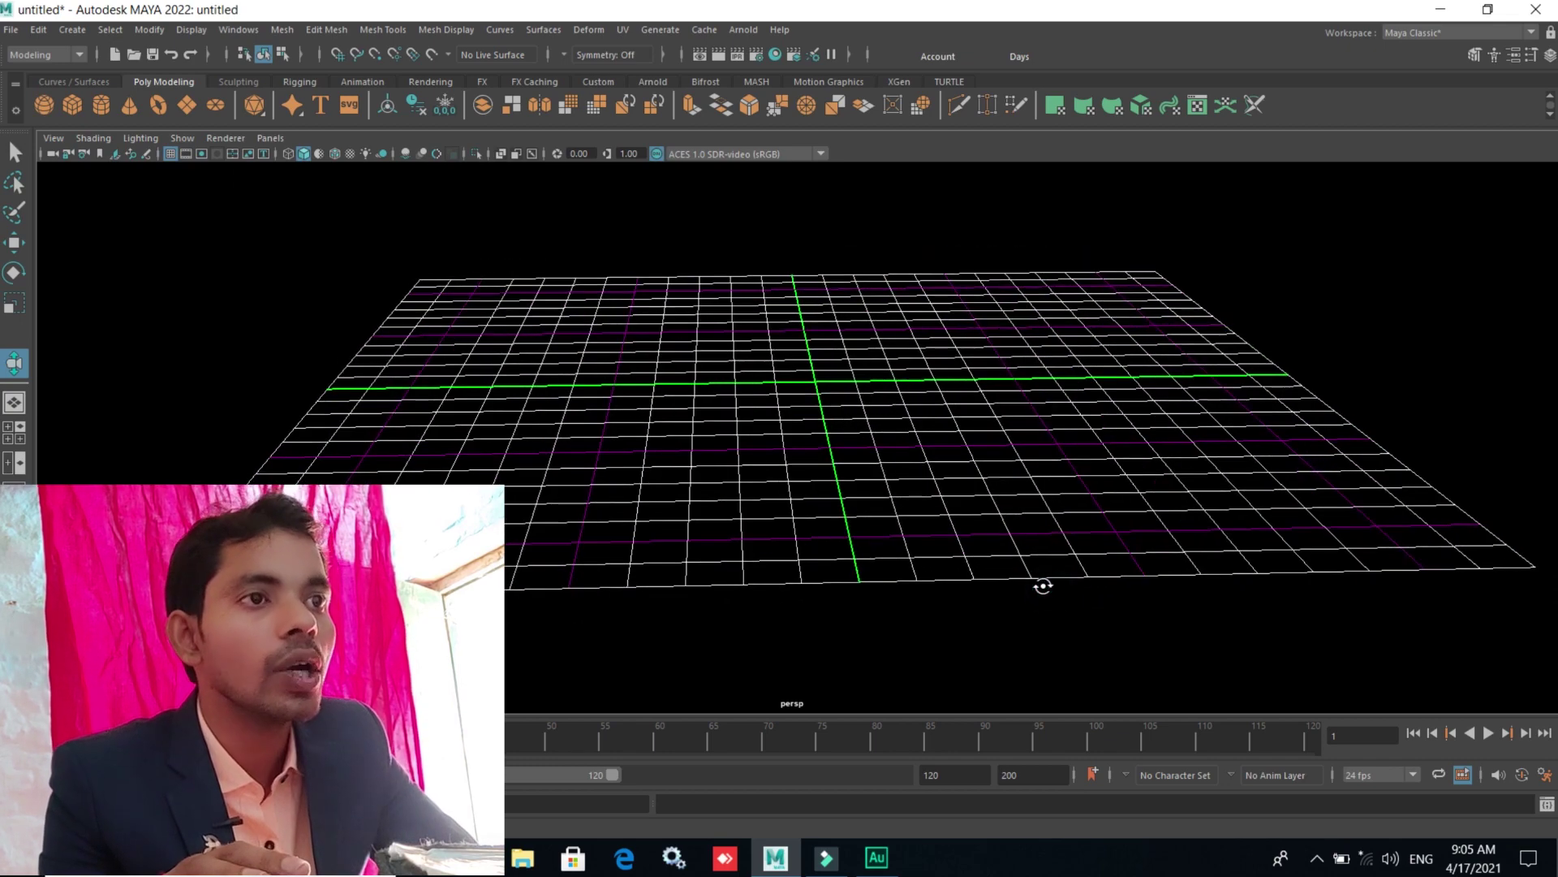
scroll(1040, 584, "up", 2)
scroll(963, 536, "up", 2)
scroll(958, 533, "down", 4)
scroll(861, 510, "up", 2)
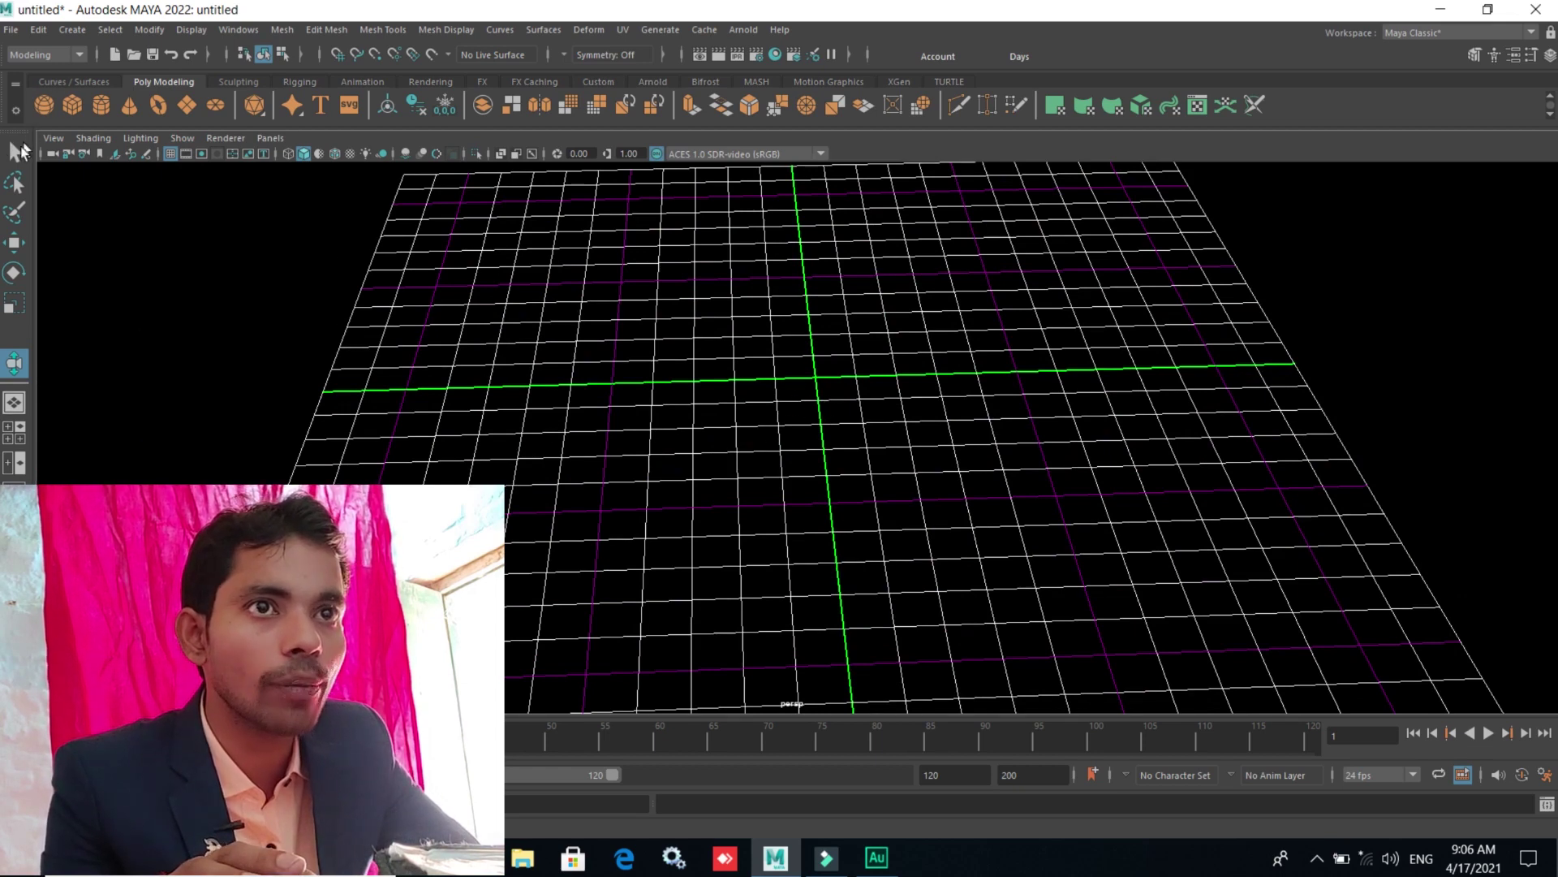
left_click(20, 150)
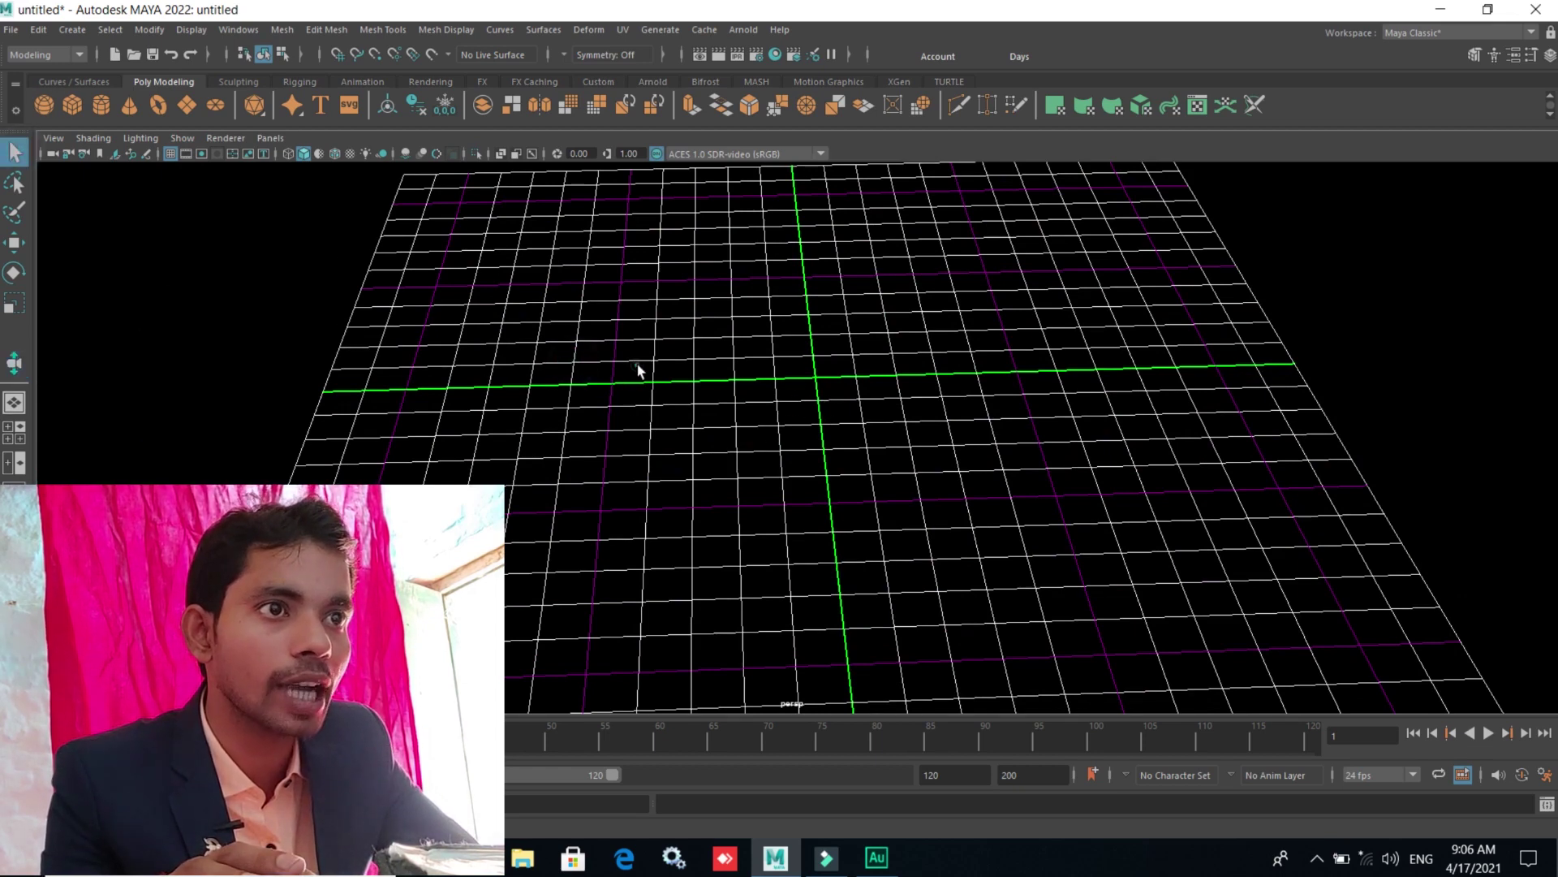
mouse_move(849, 528)
left_mouse_down("alt")
mouse_move(866, 571)
mouse_move(839, 506)
left_mouse_up("alt")
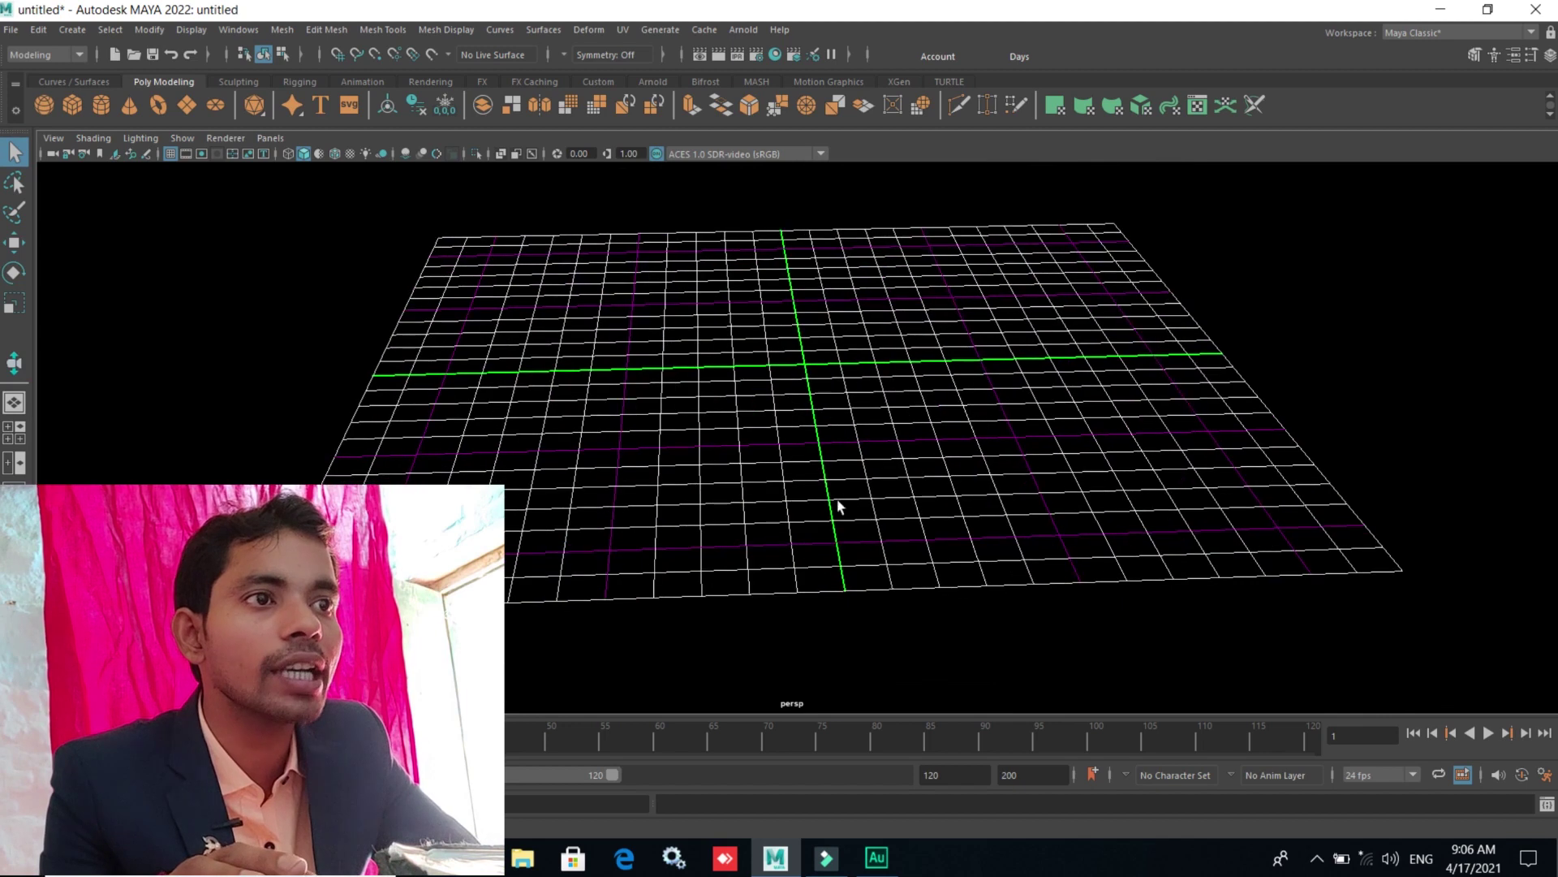
left_click(807, 367)
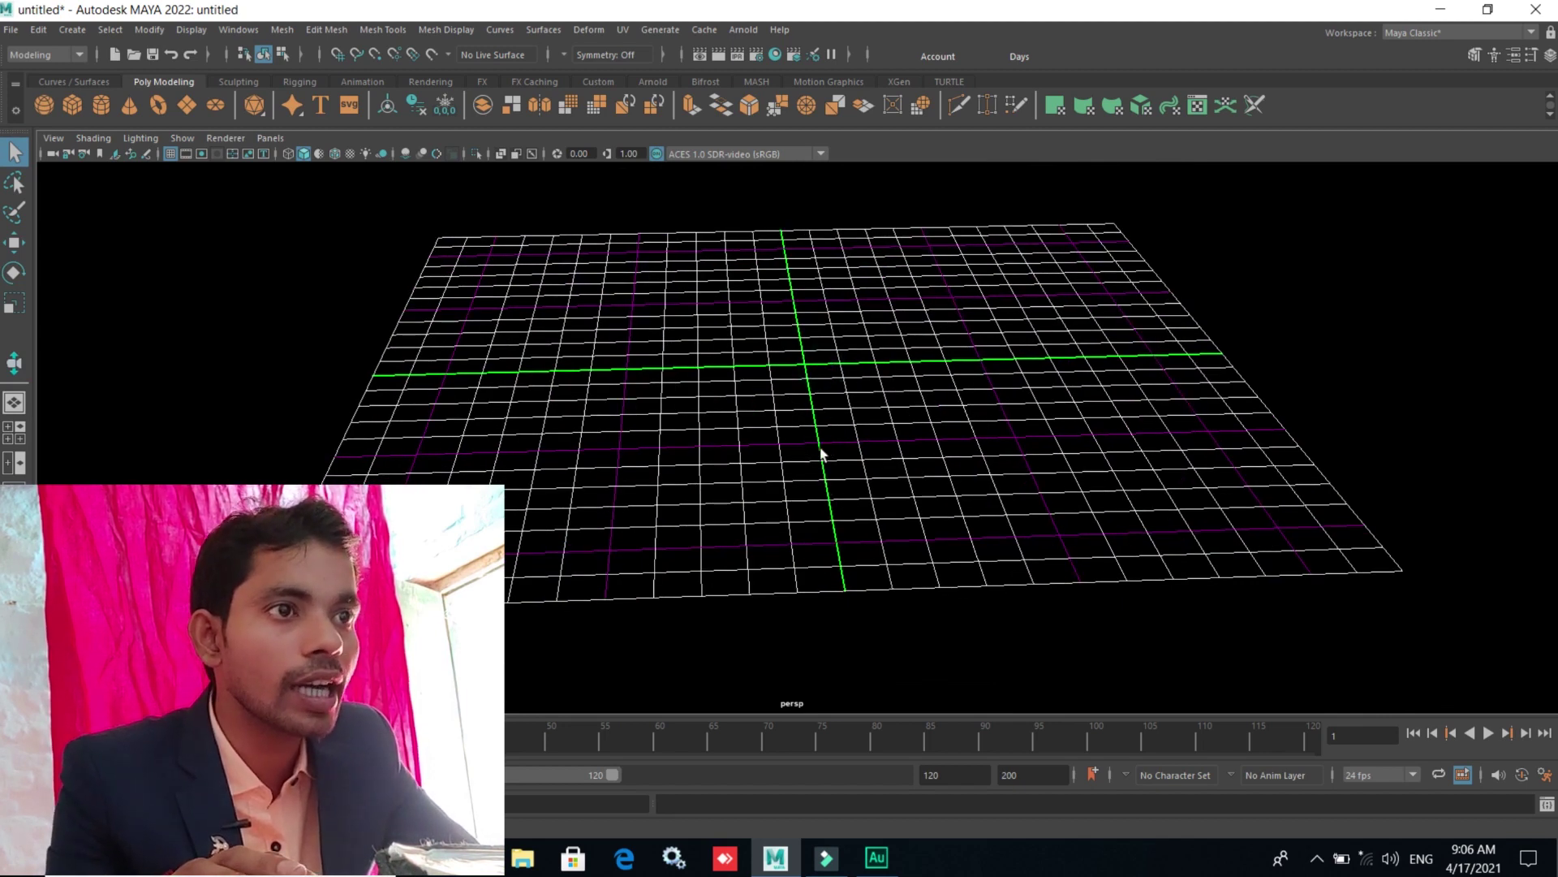
scroll(889, 564, "up", 2)
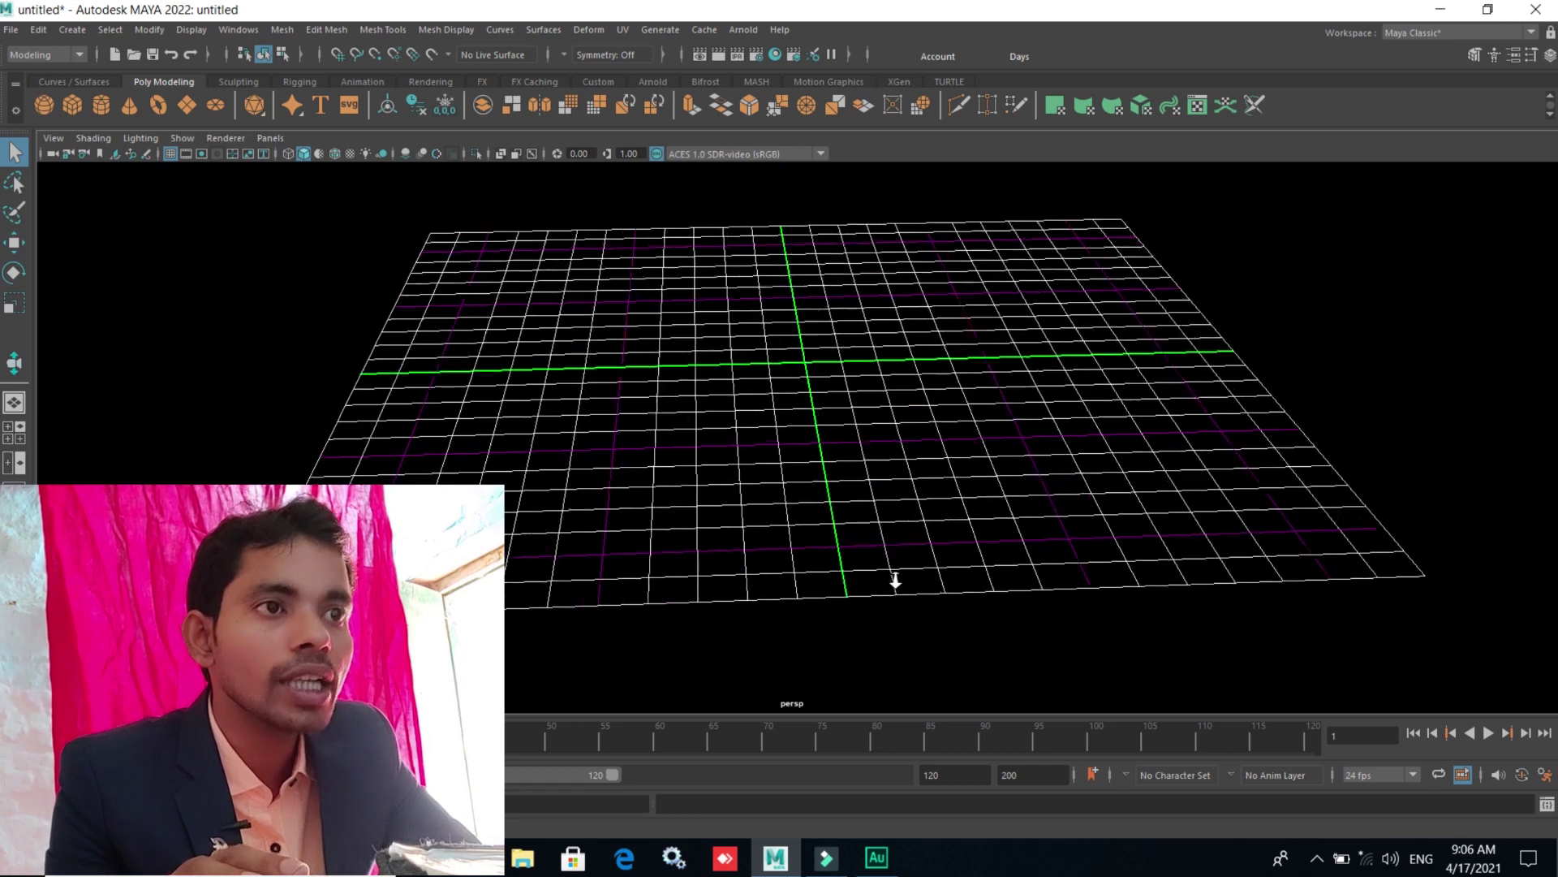
scroll(892, 597, "up", 2)
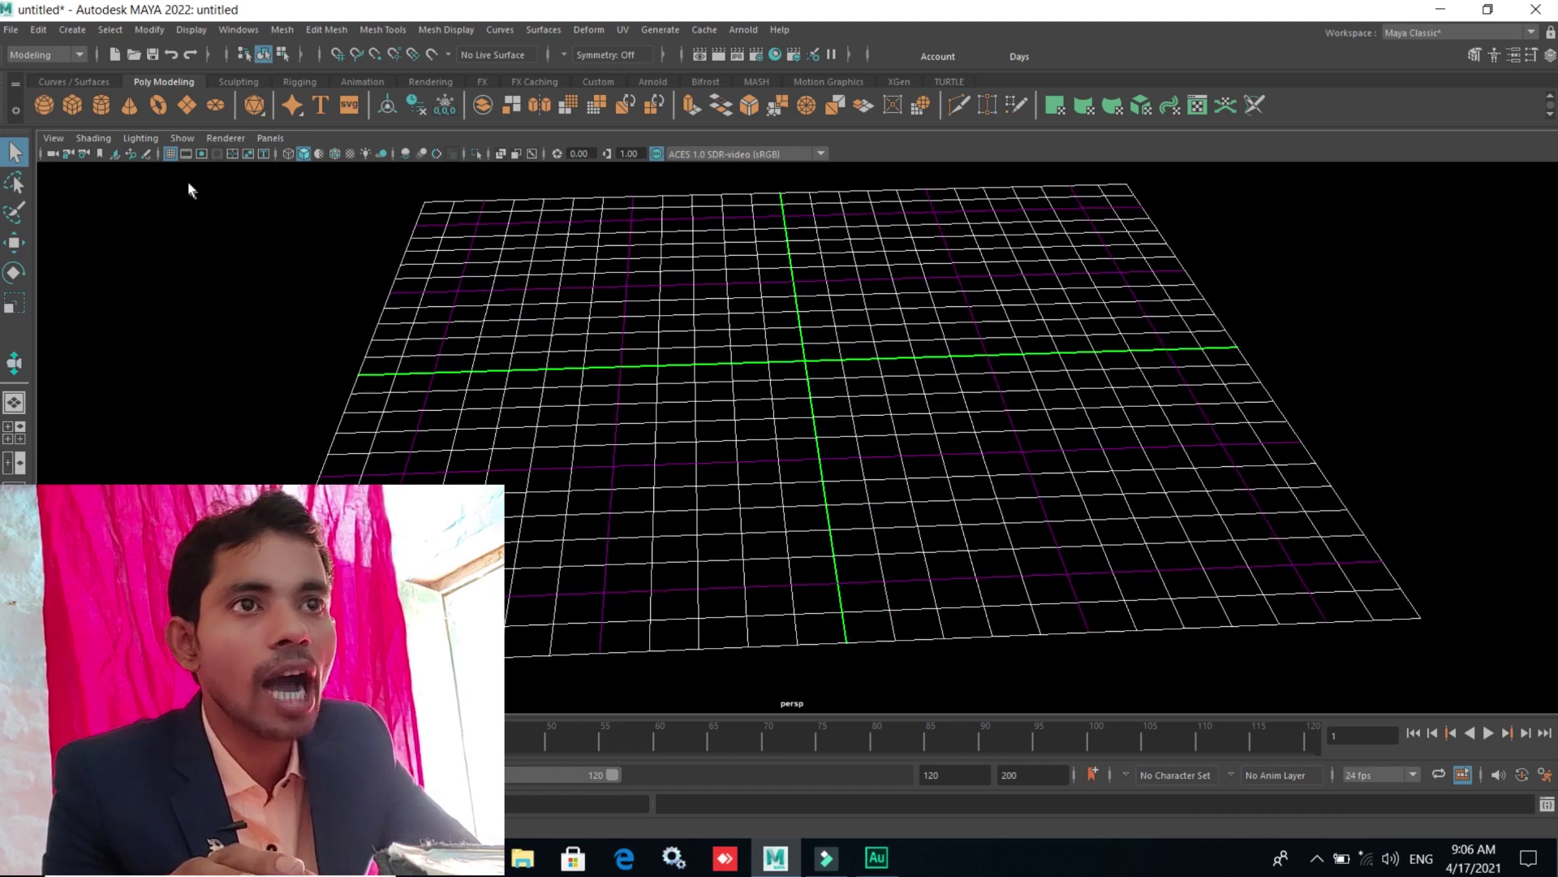
left_click(172, 154)
- Set the grid Length and width to 24 units and apply
left_click(219, 182)
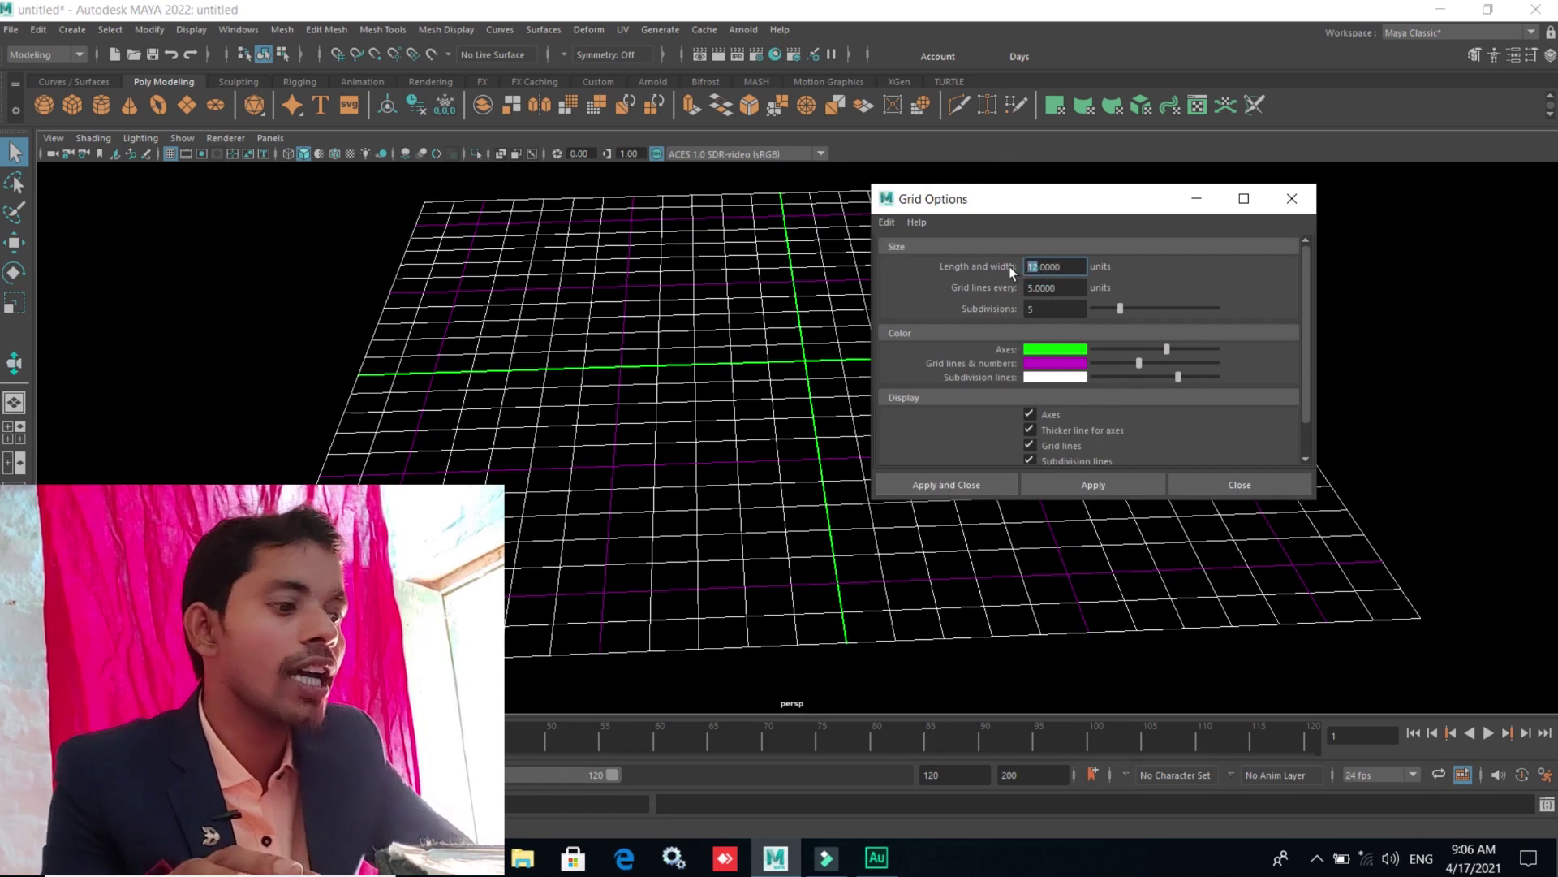
type("24")
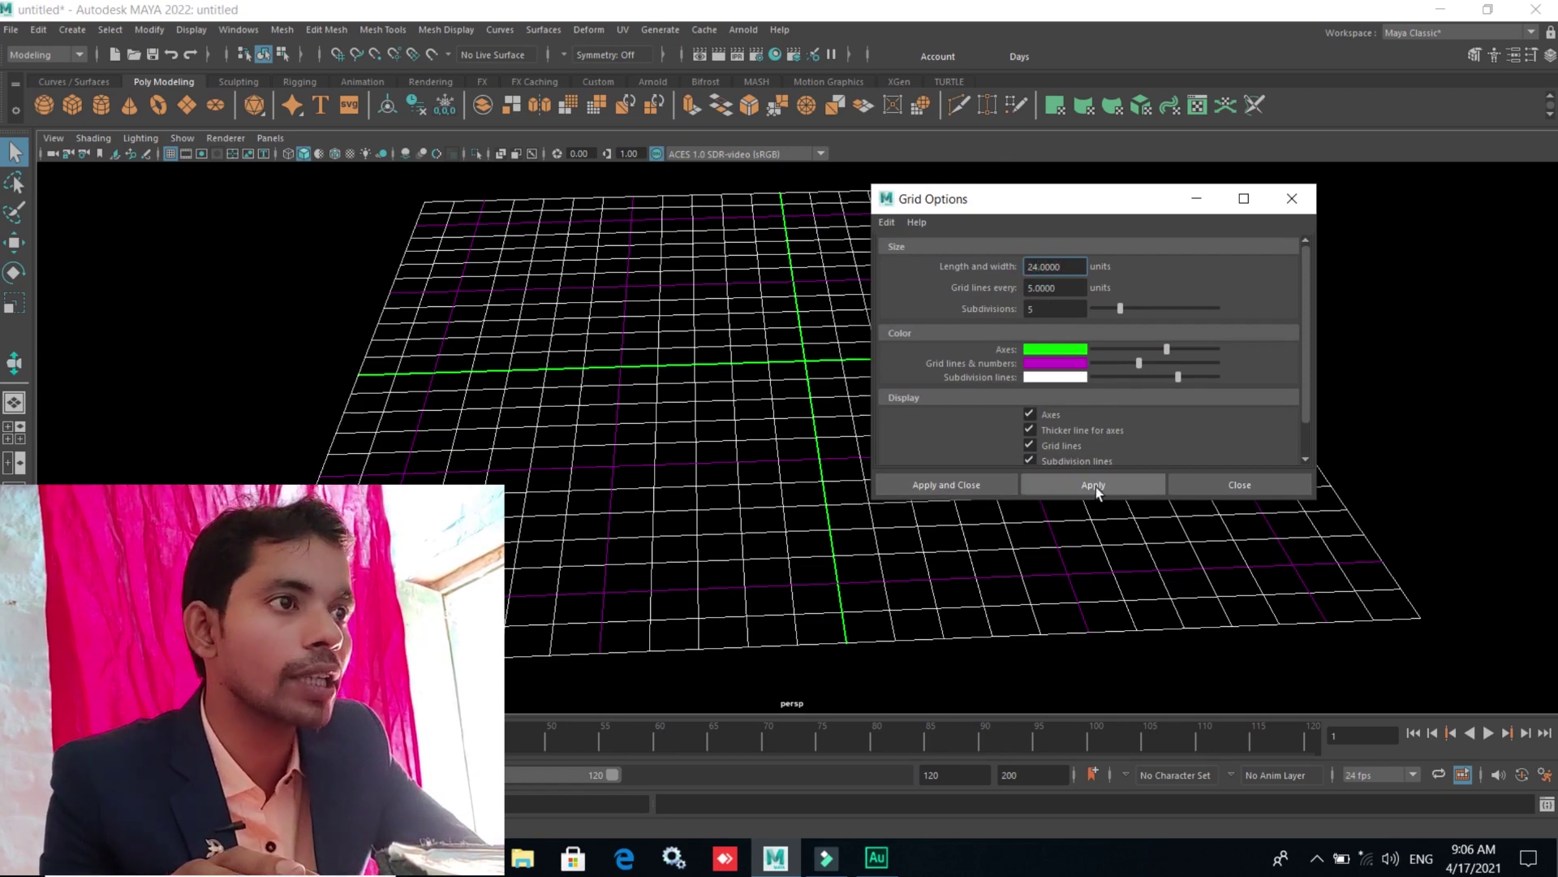
left_click(1096, 485)
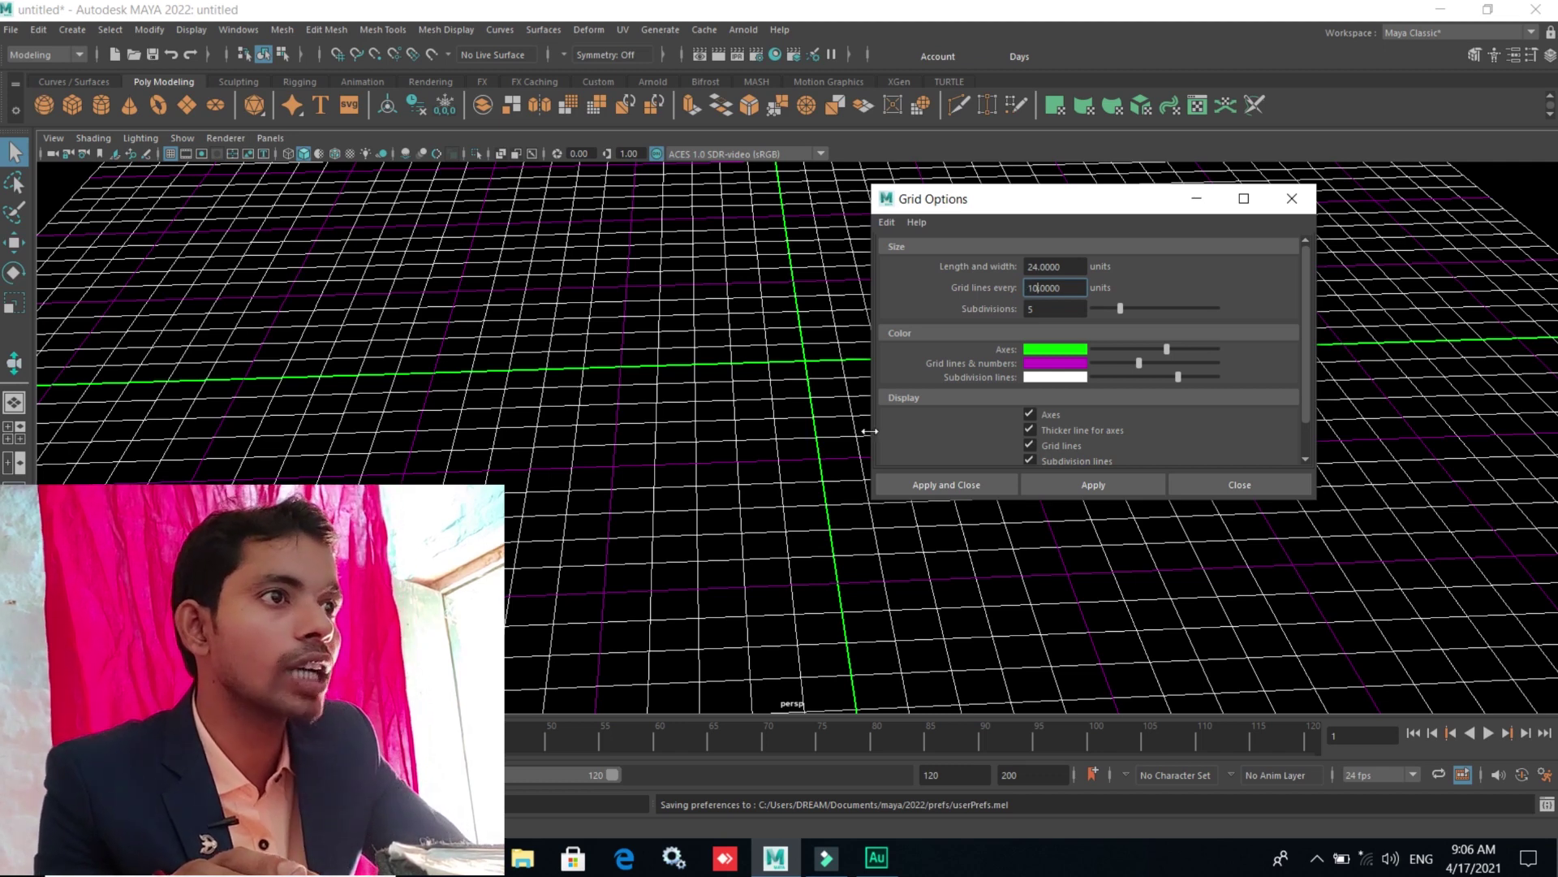
- Try major grid lines every 10 units, then recentre the view on the grid
type("10")
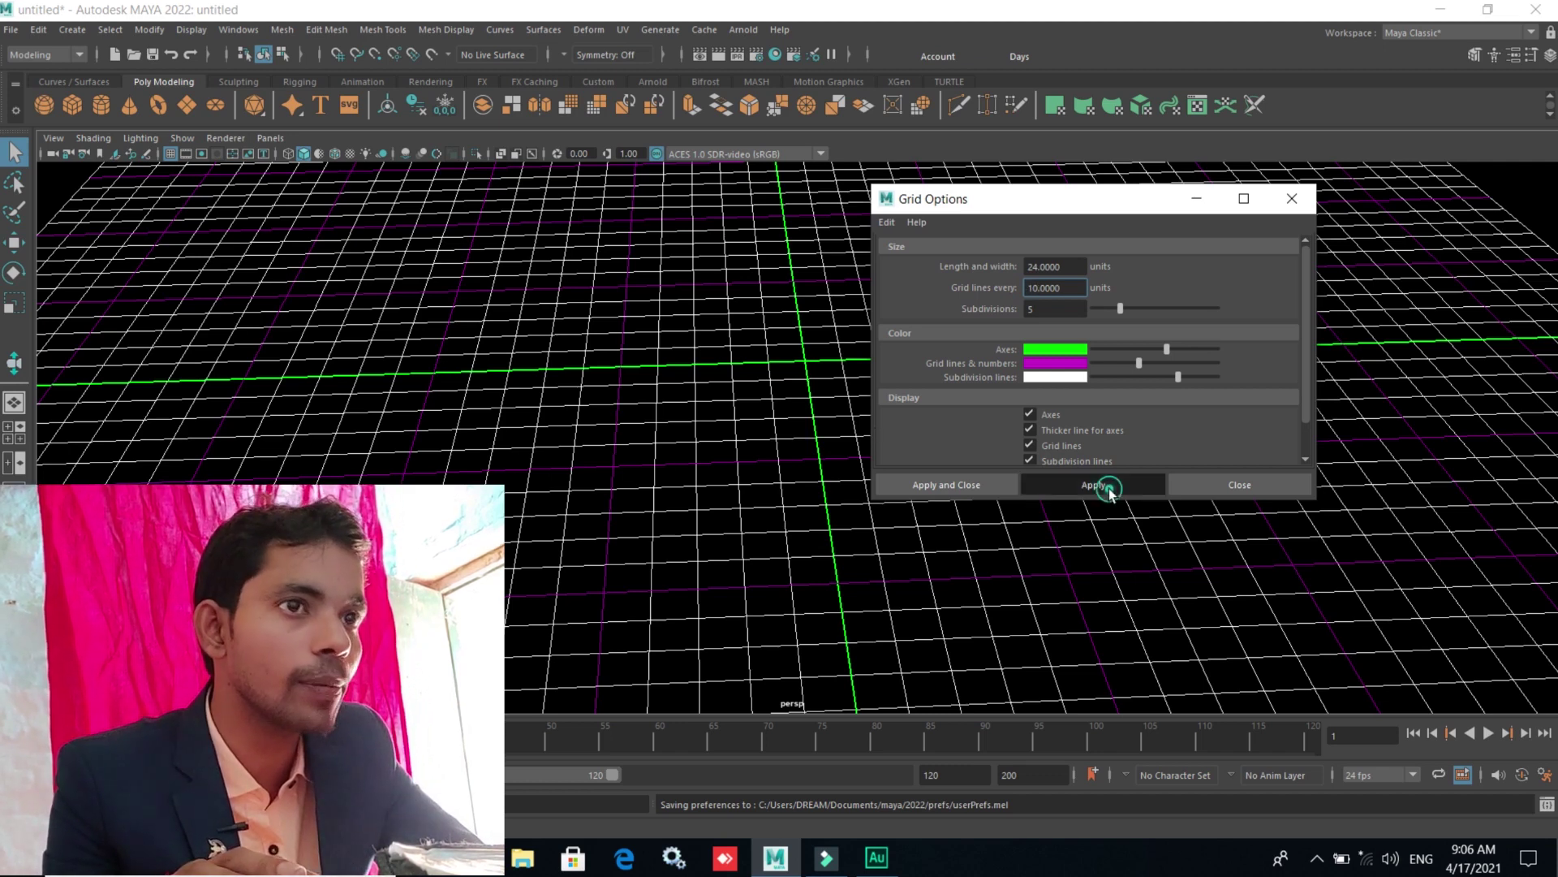
left_click(1093, 487)
scroll(715, 519, "down", 3)
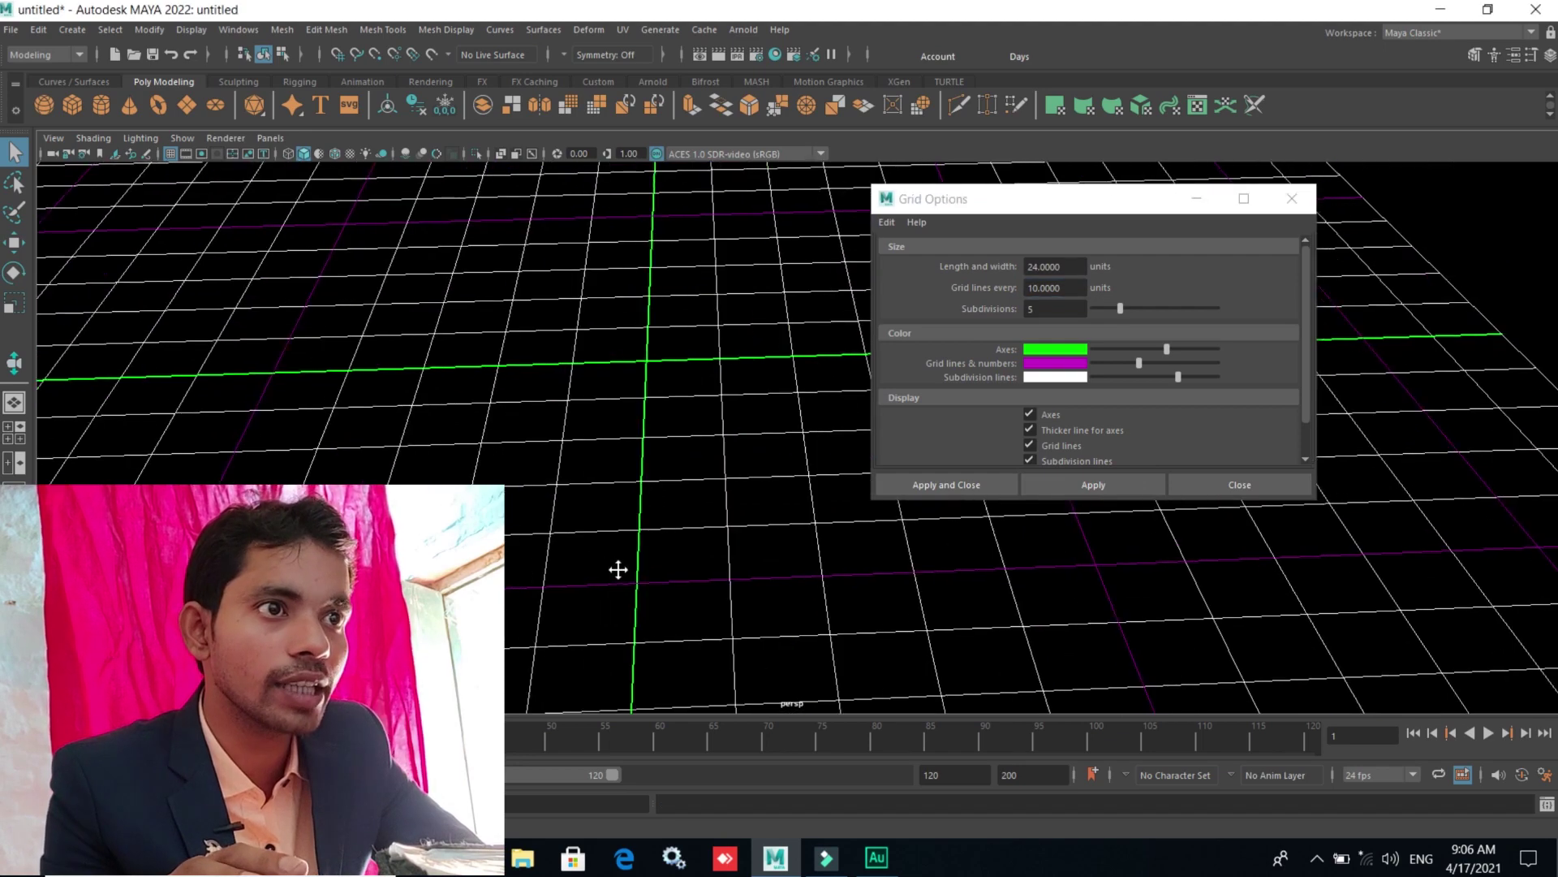
scroll(645, 534, "down", 3)
scroll(641, 524, "down", 2)
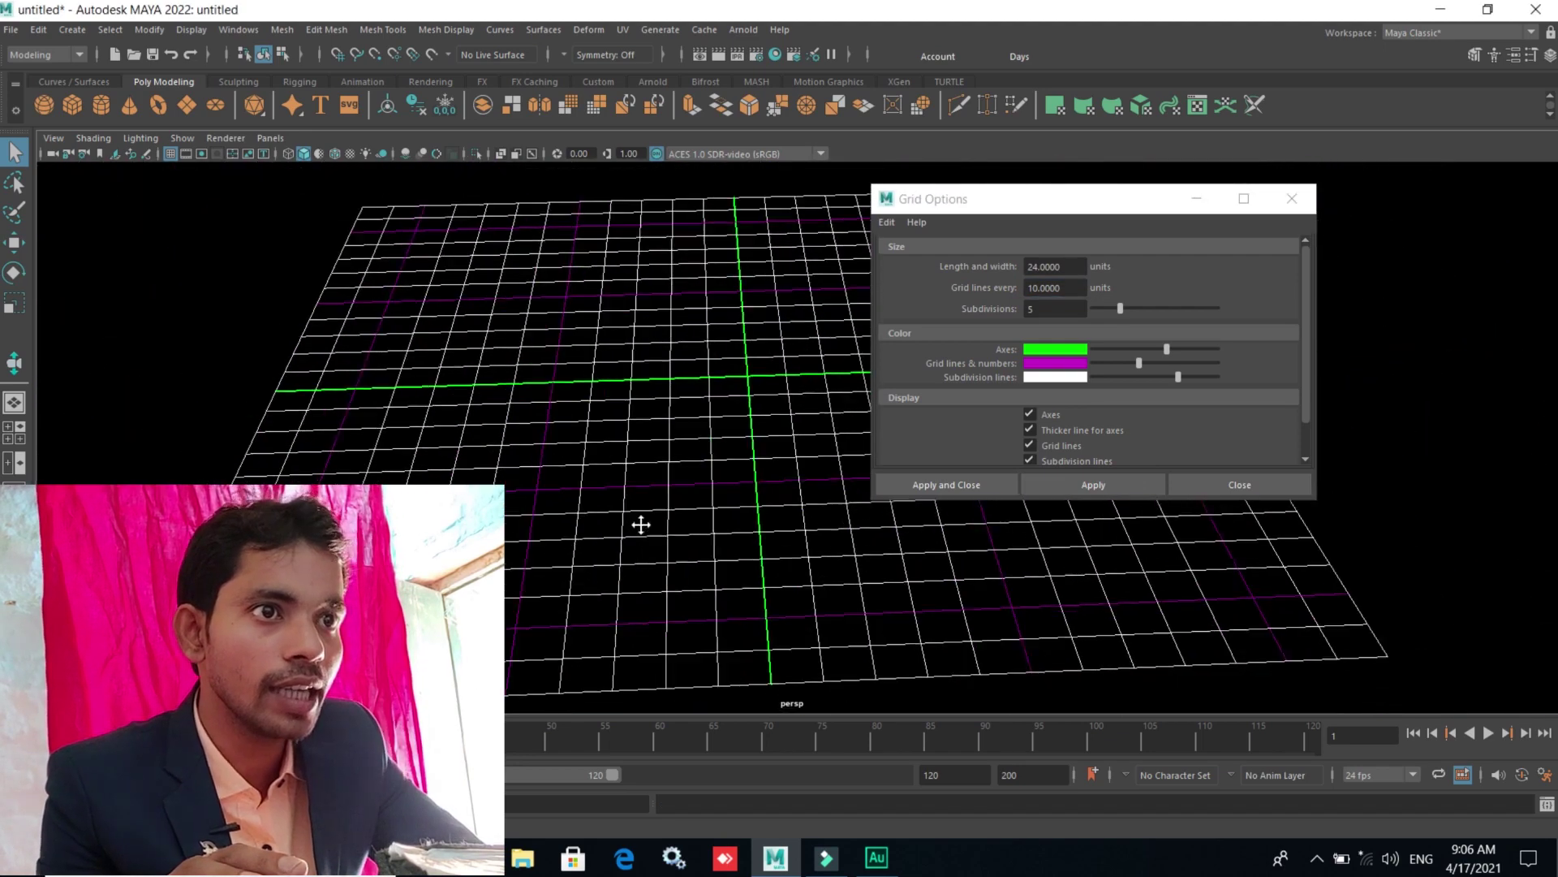
middle_click_drag(642, 524, 677, 496, "alt")
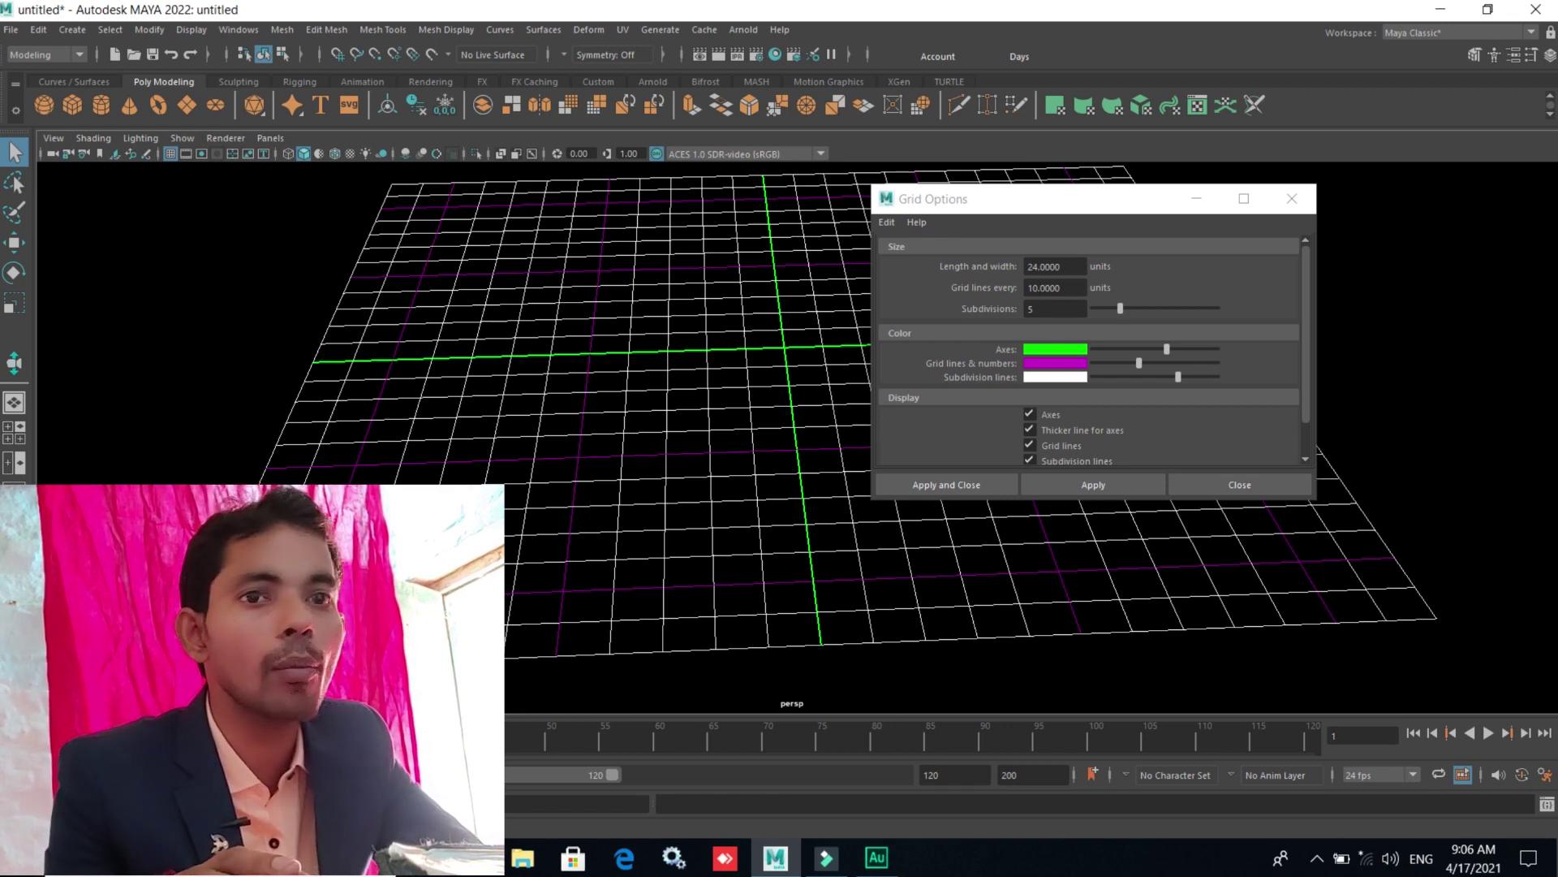
double_click(1036, 288)
type("5.0000")
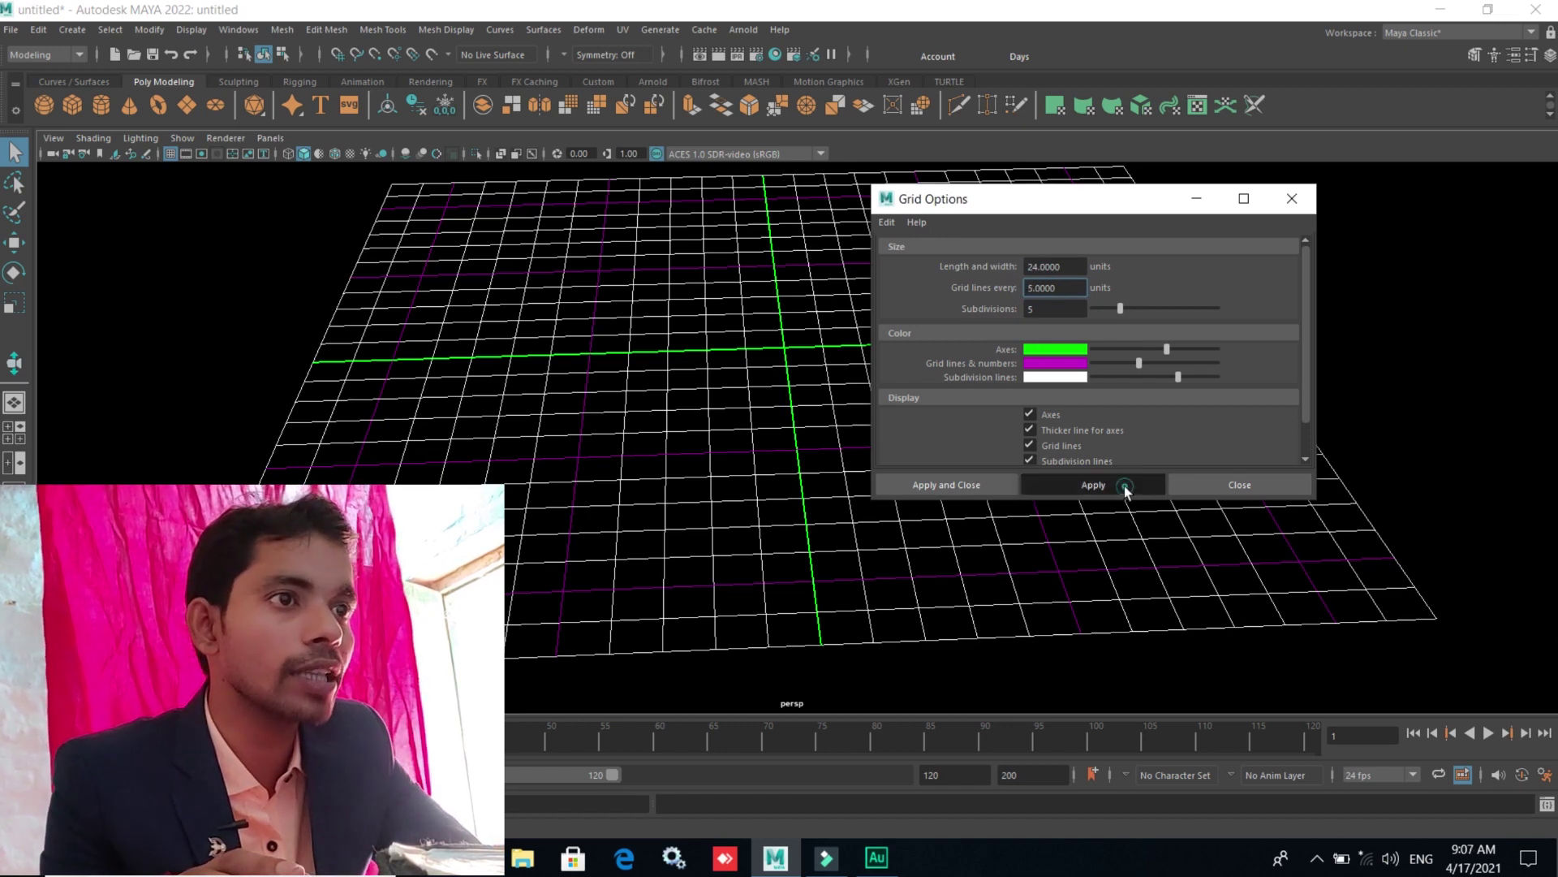
- Set the grid Subdivisions to 10, apply, and orbit to view the denser grid
mouse_move(767, 574)
left_mouse_down("alt")
mouse_move(747, 557)
mouse_move(786, 564)
mouse_move(638, 490)
left_mouse_up("alt")
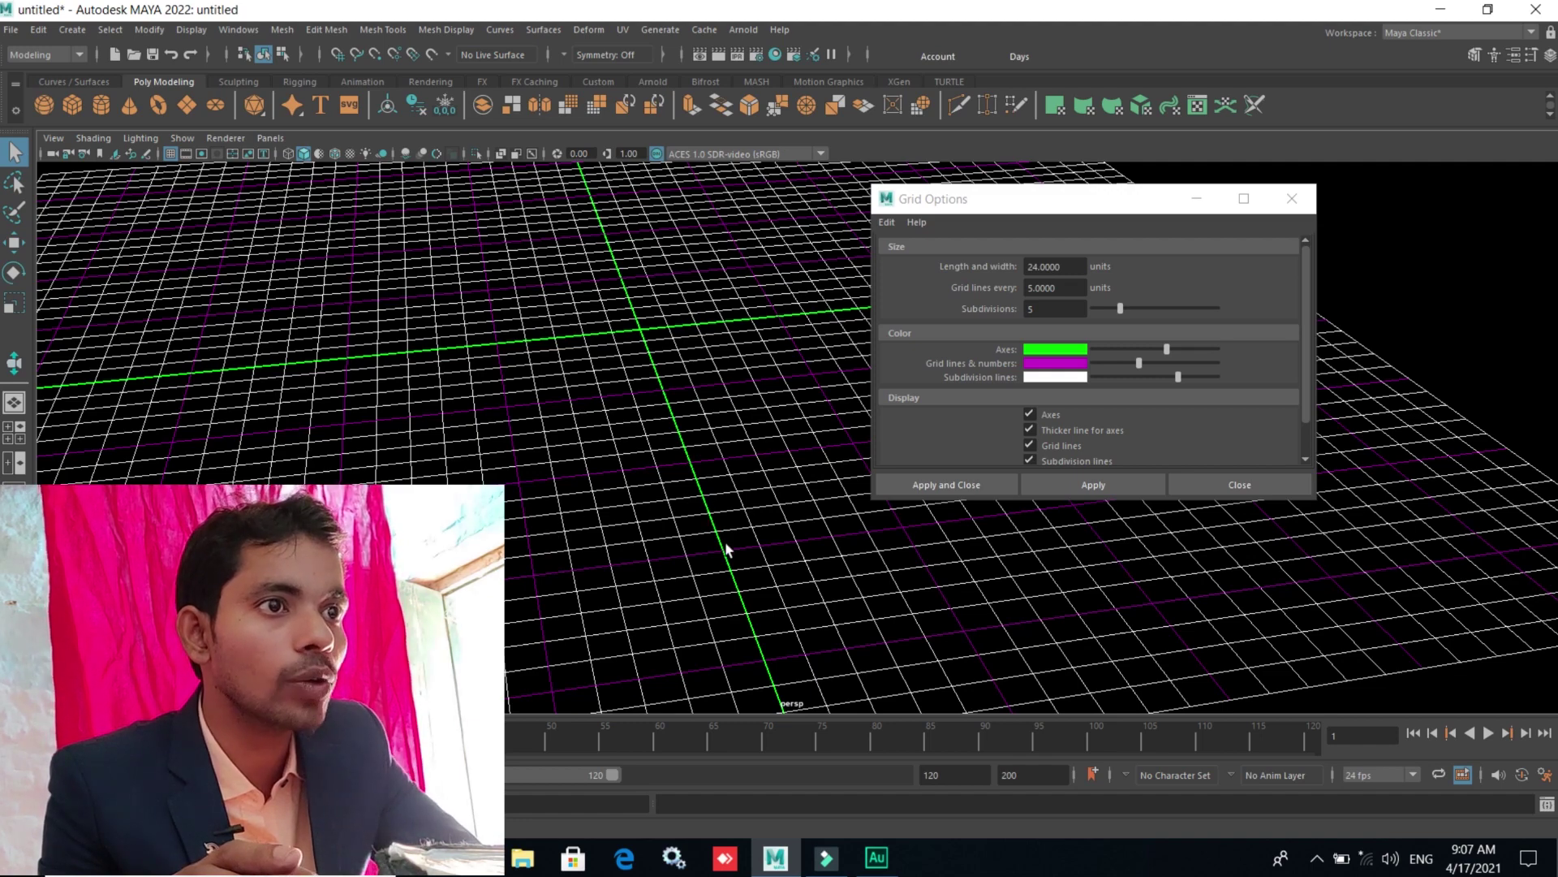
left_click_drag(727, 550, 652, 571, "alt")
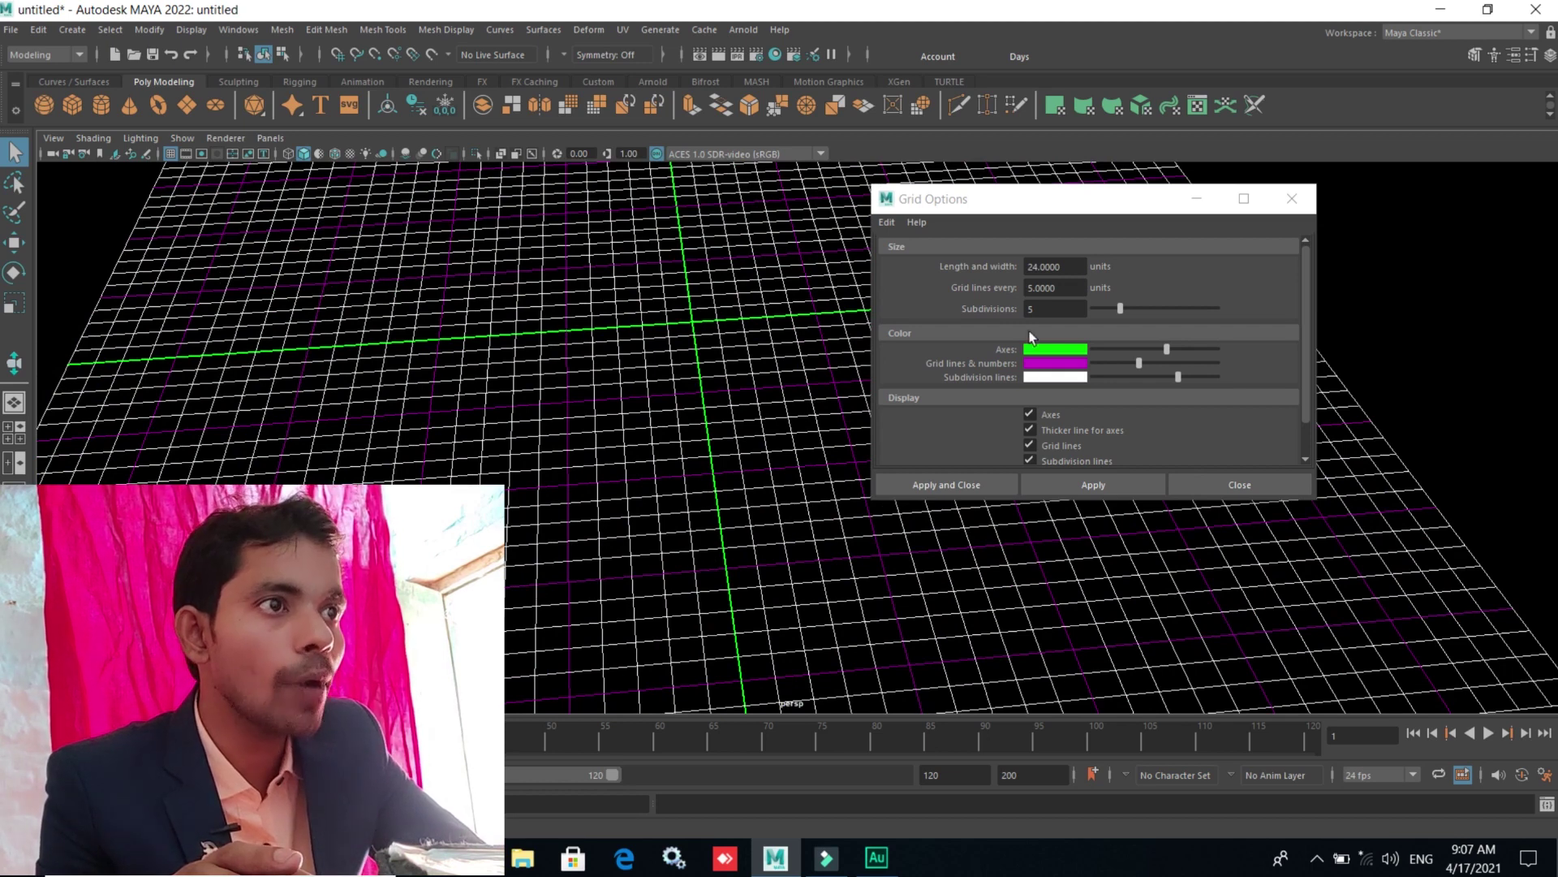
double_click(1051, 308)
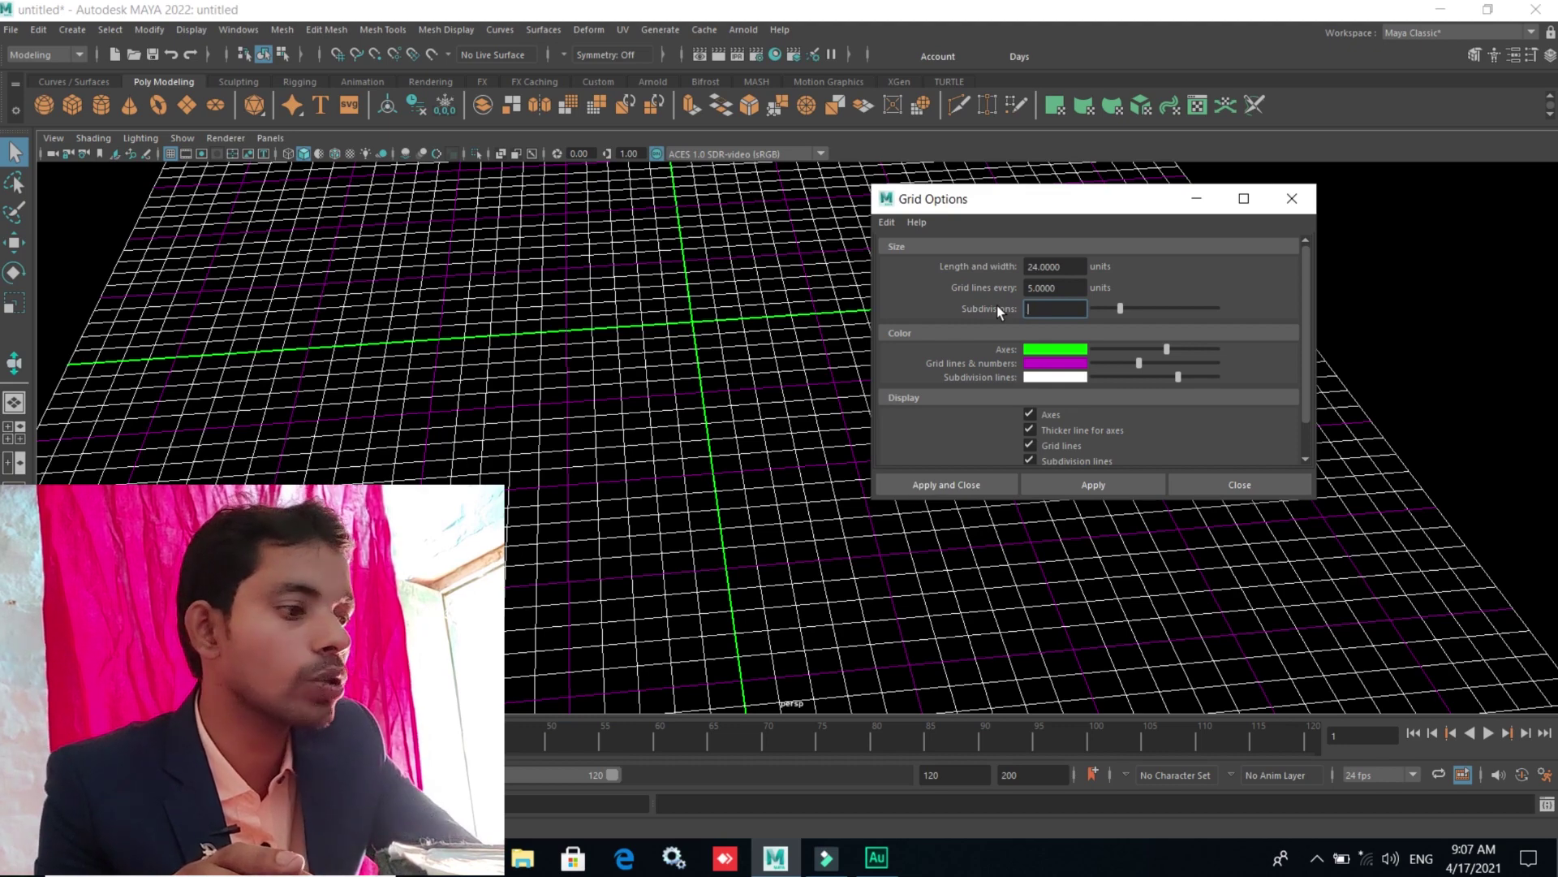
type("10")
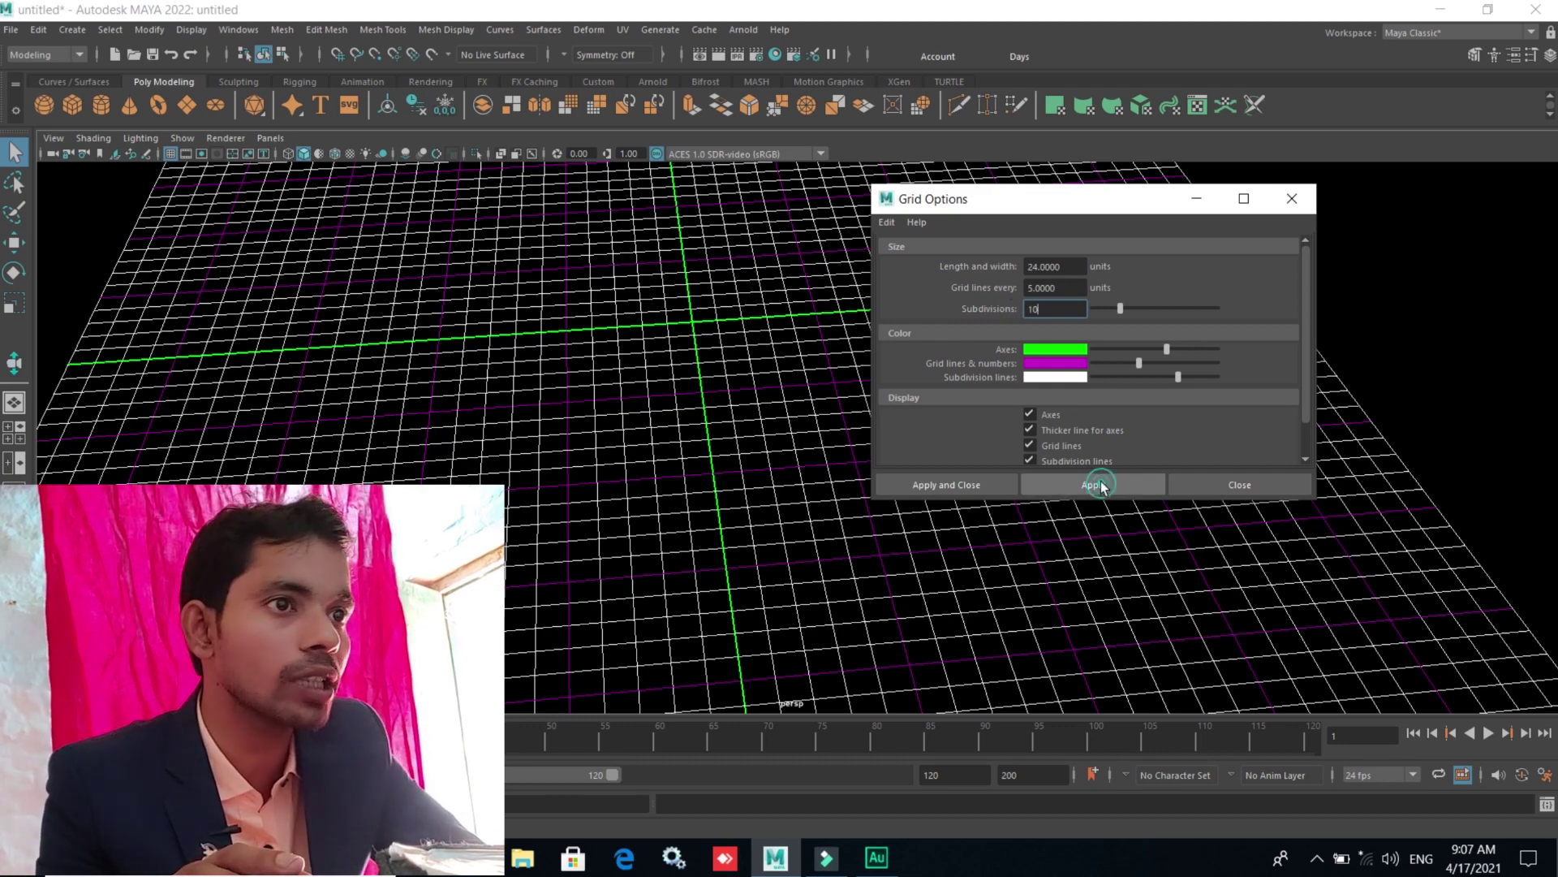
left_click(1099, 484)
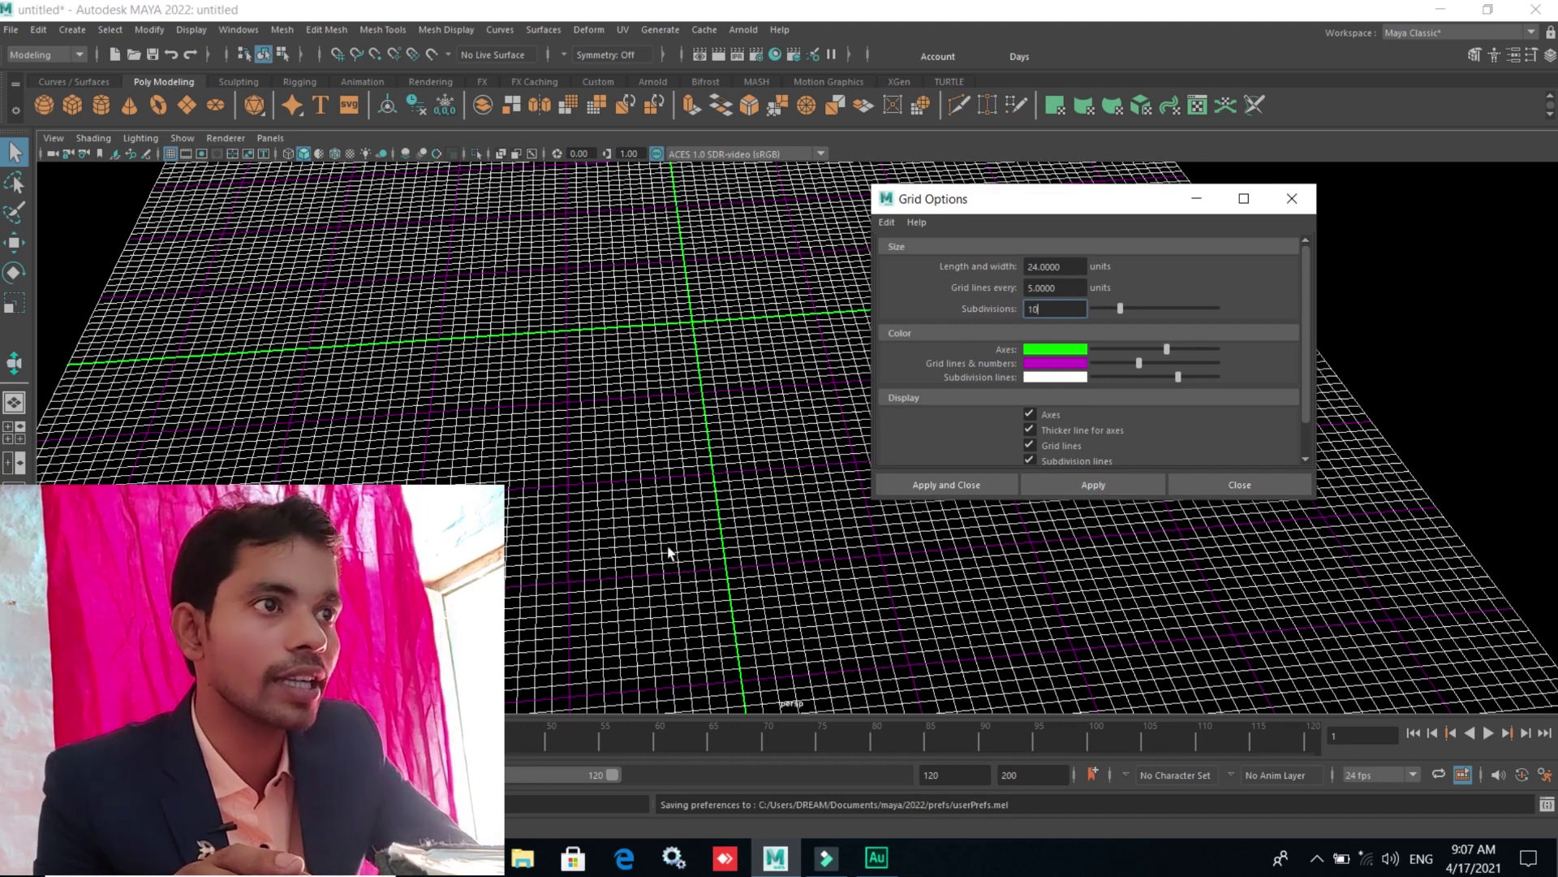
mouse_move(612, 626)
left_mouse_down("alt")
mouse_move(633, 612)
mouse_move(625, 529)
left_mouse_up("alt")
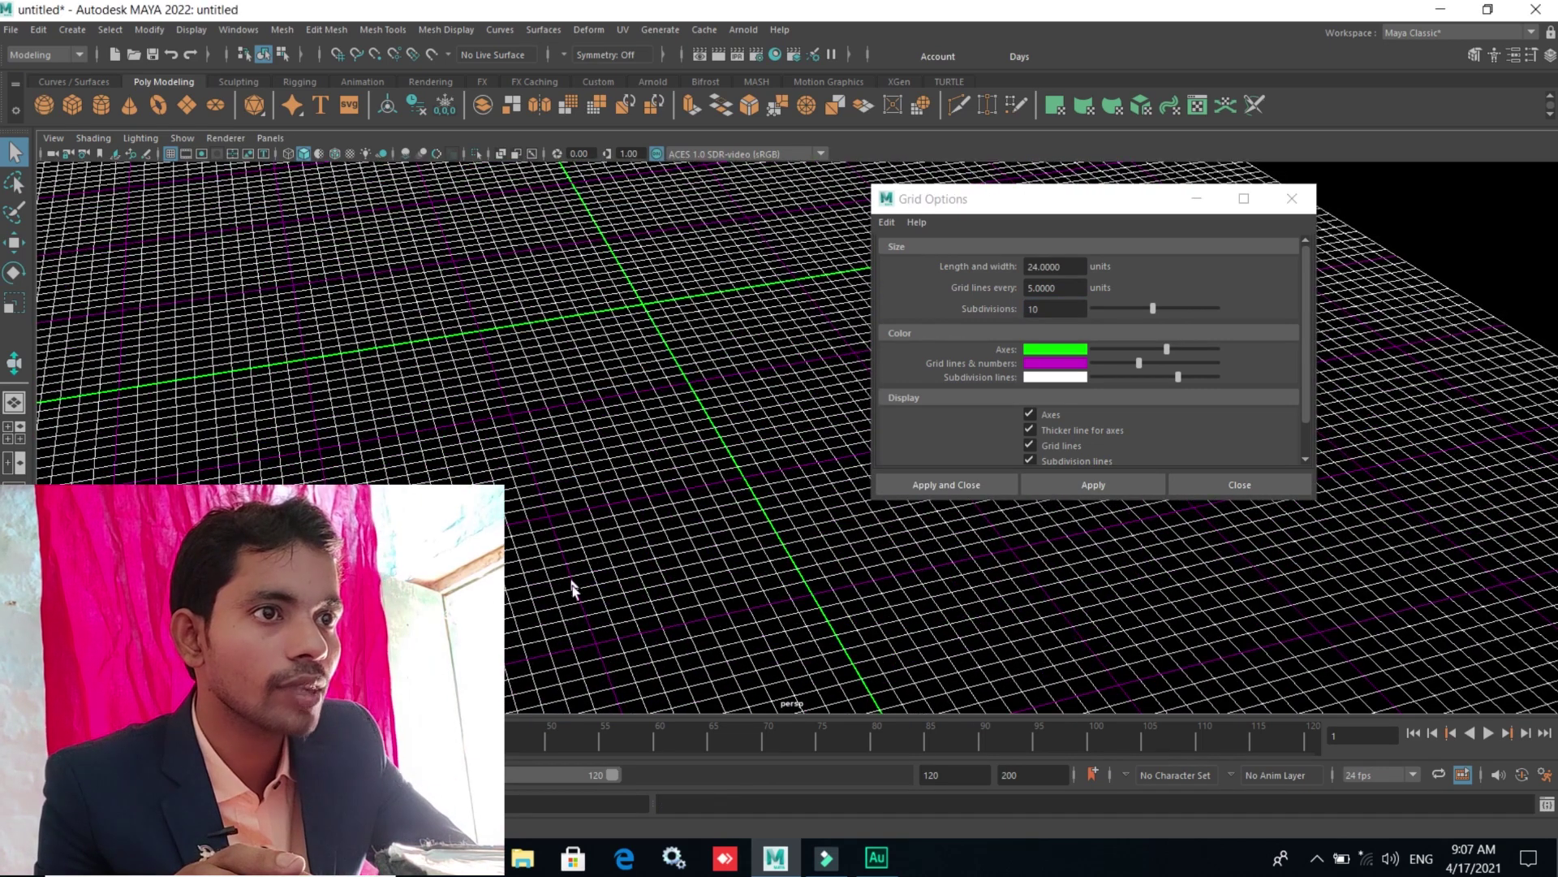
- Reset the grid options to the default 12-unit grid and apply them
mouse_move(989, 599)
left_mouse_down("alt")
mouse_move(897, 599)
mouse_move(927, 582)
left_mouse_up("alt")
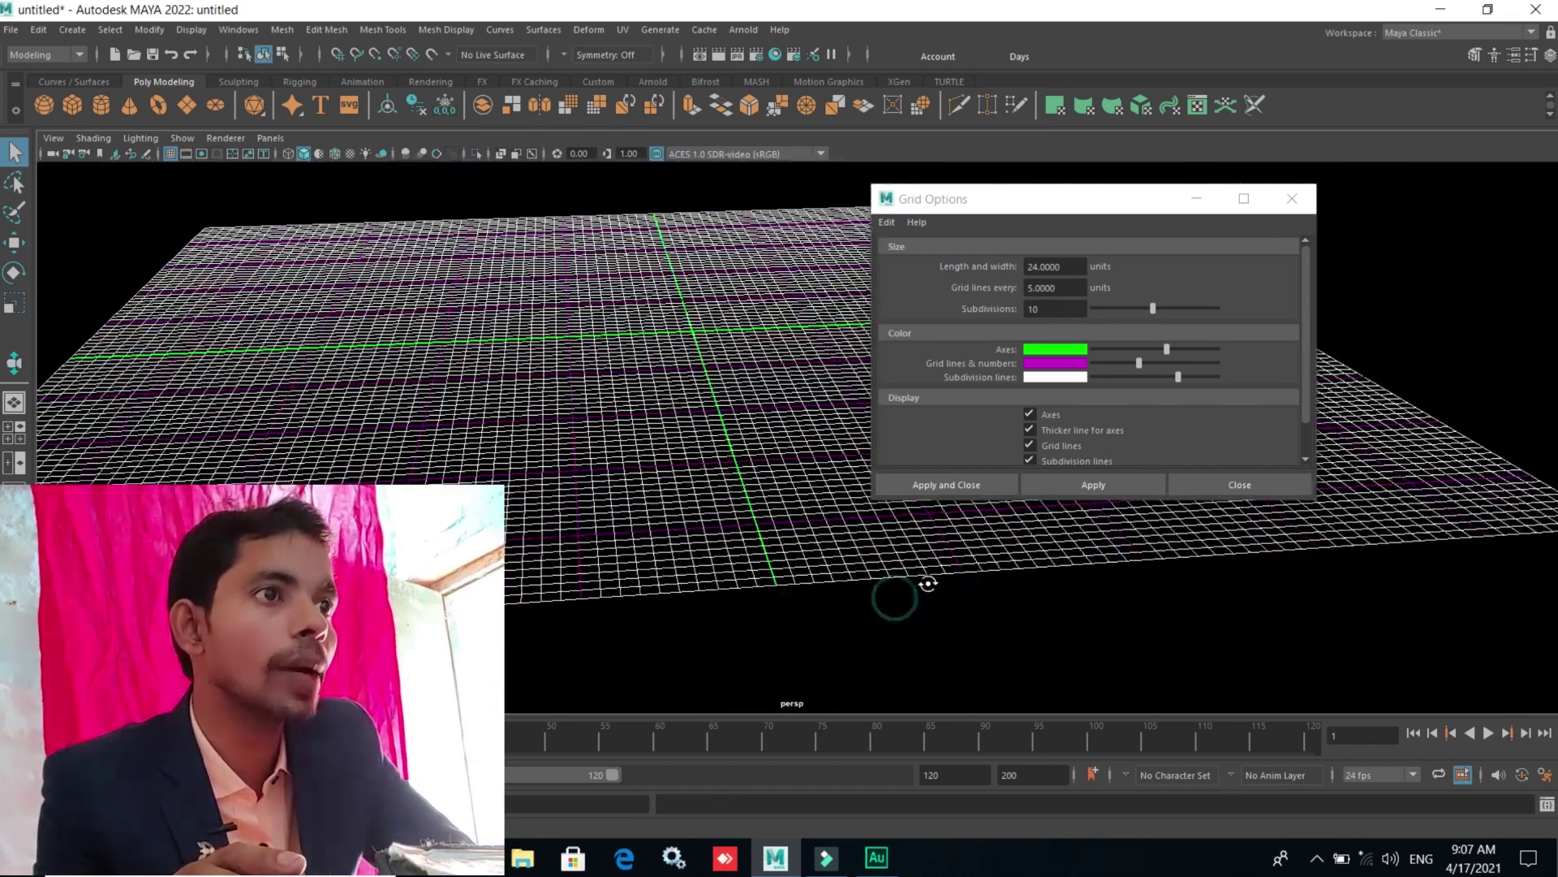
left_click(888, 222)
left_click(909, 260)
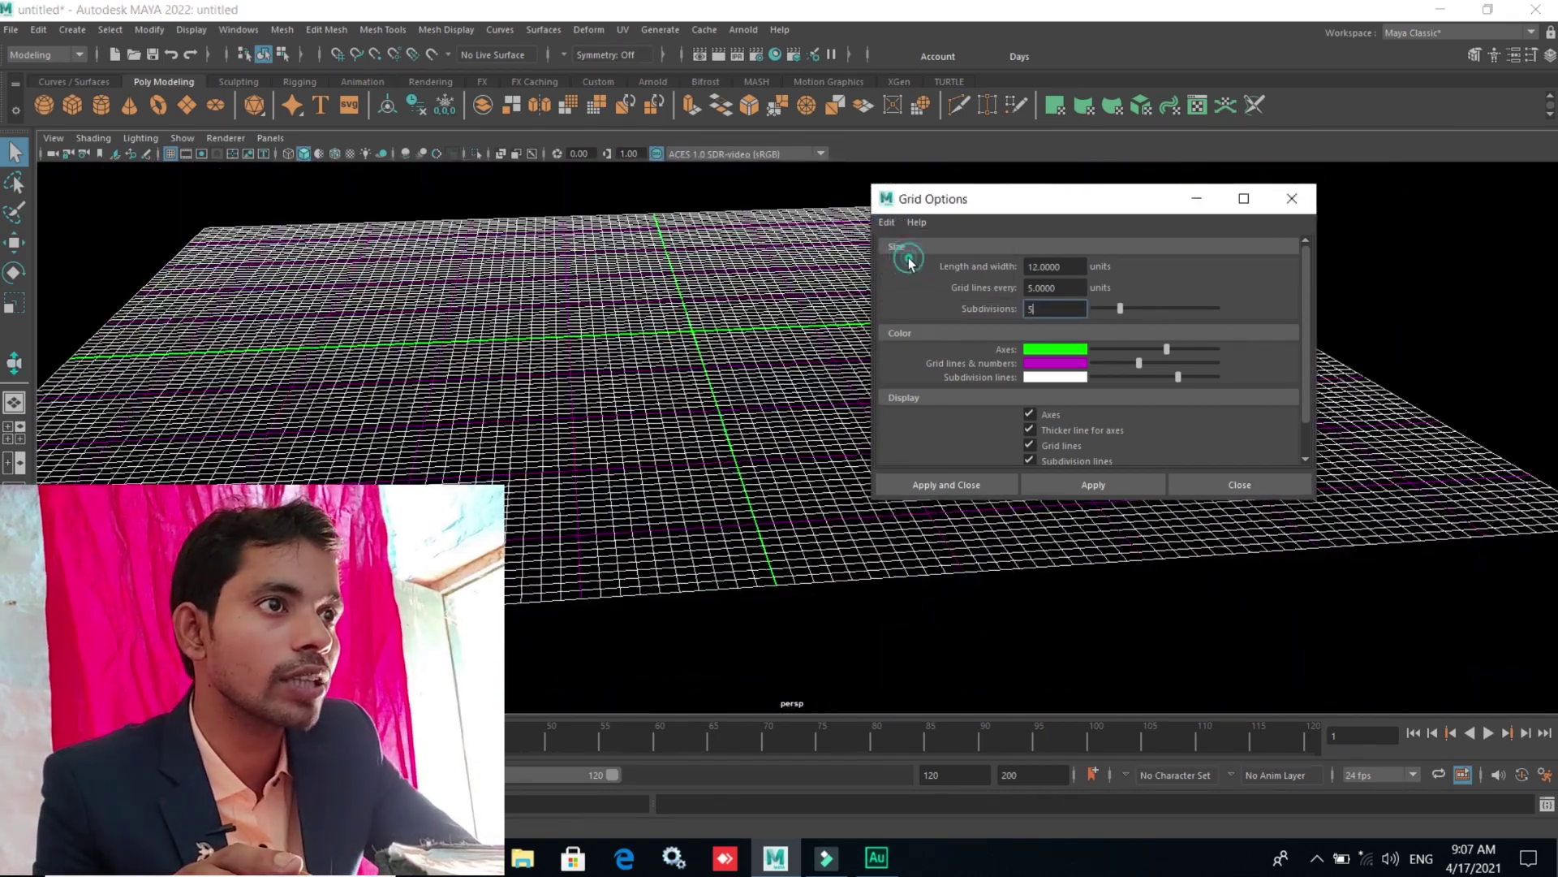
left_click(1075, 490)
- Darken the grid's axes, grid line and subdivision line colours and apply
left_click_drag(797, 548, 797, 546, "alt")
middle_click_drag(797, 546, 788, 575, "alt")
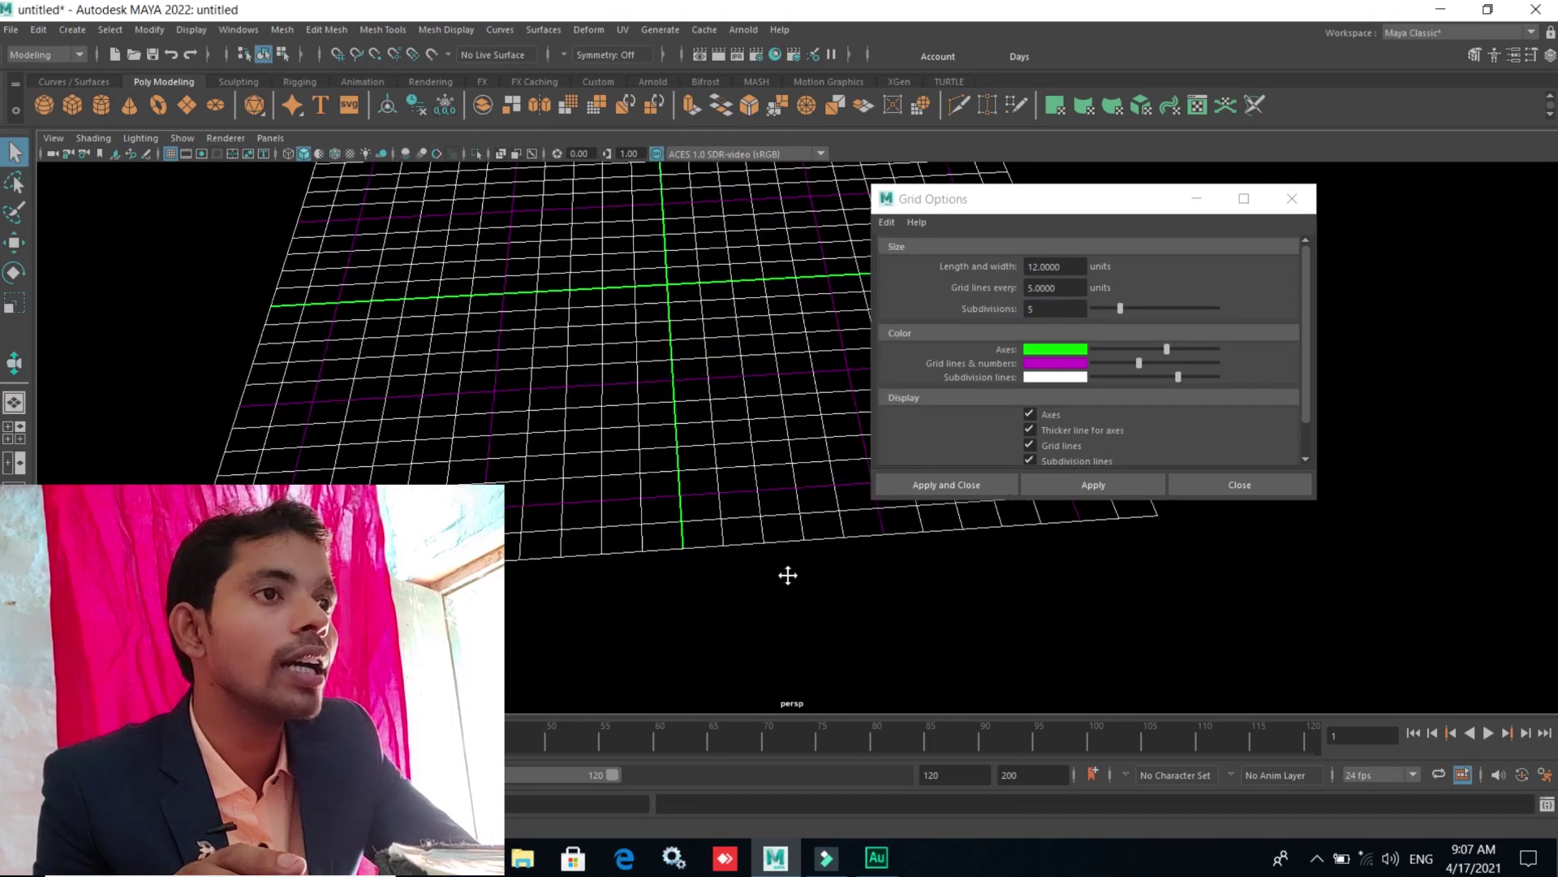
scroll(787, 575, "down", 3)
scroll(806, 578, "down", 2)
left_click(1127, 348)
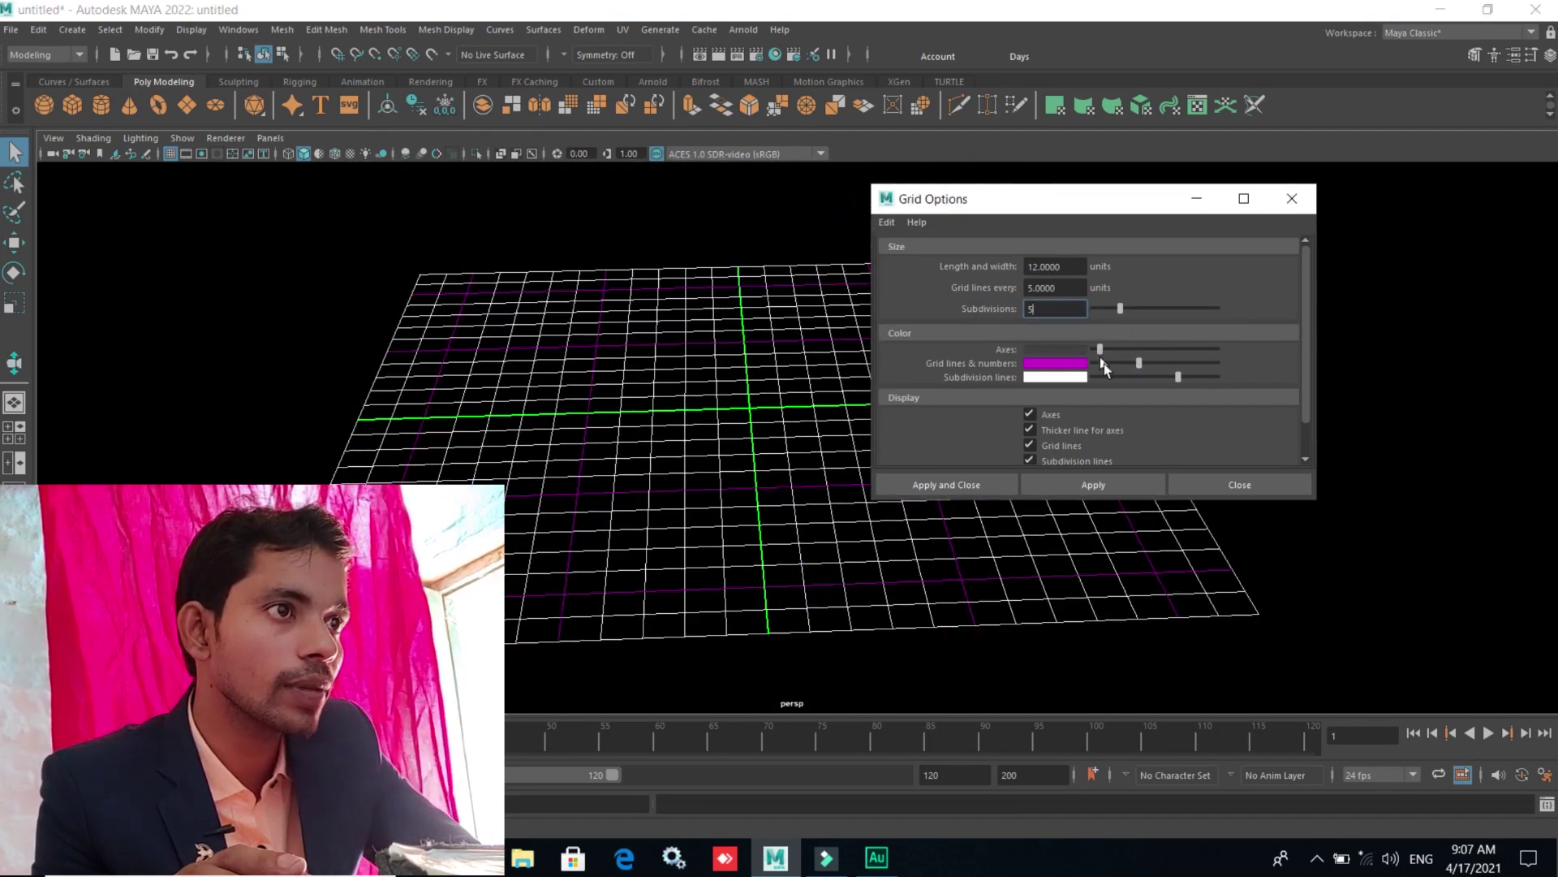
left_click_drag(1137, 362, 1105, 367)
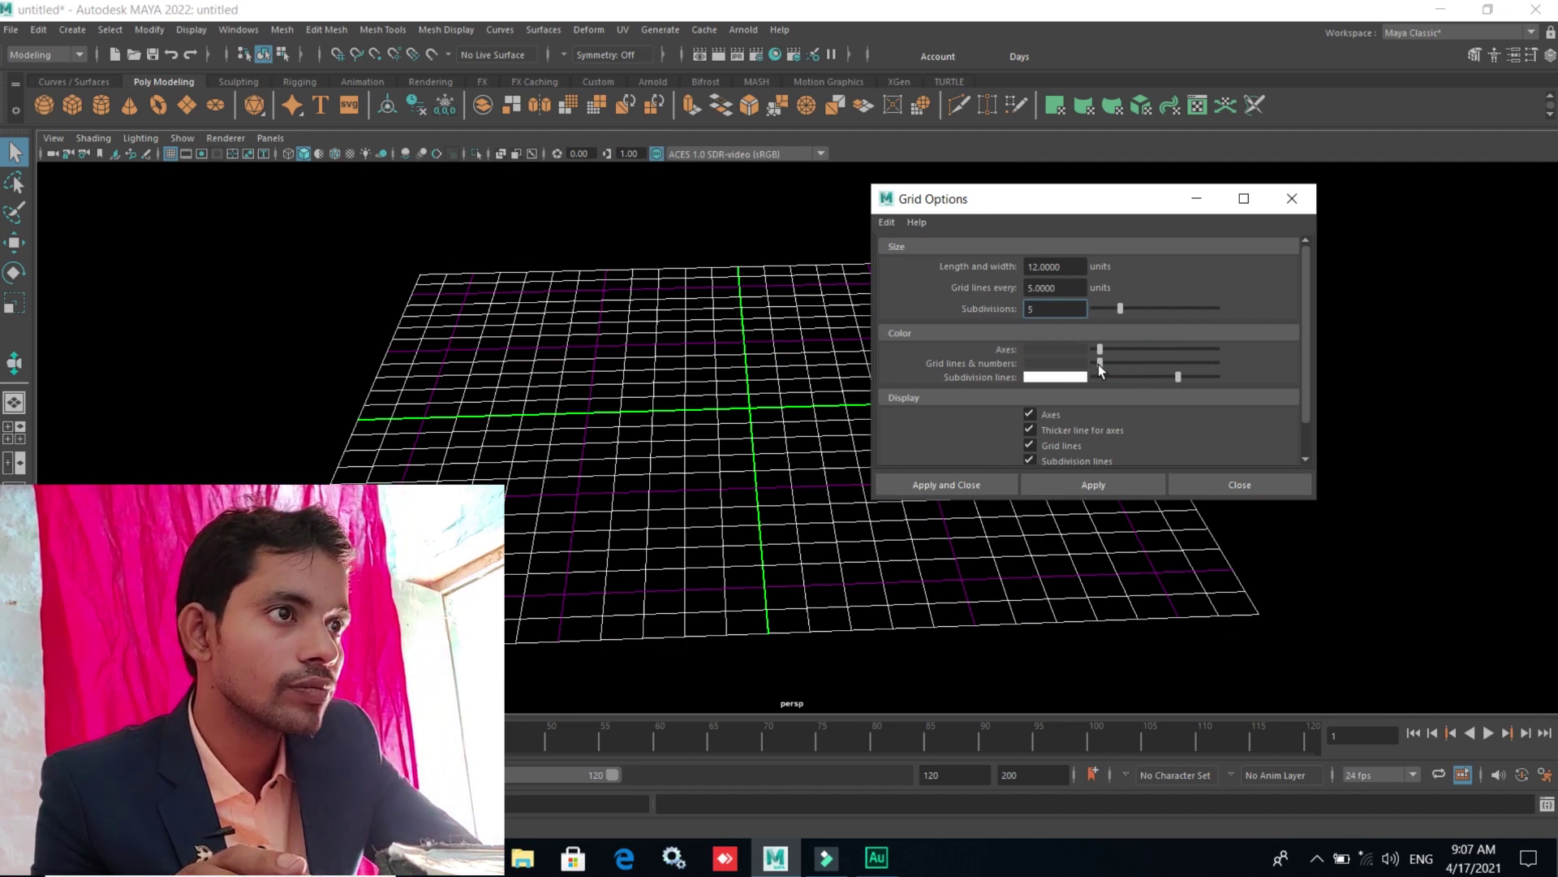
left_click_drag(1172, 378, 1102, 377)
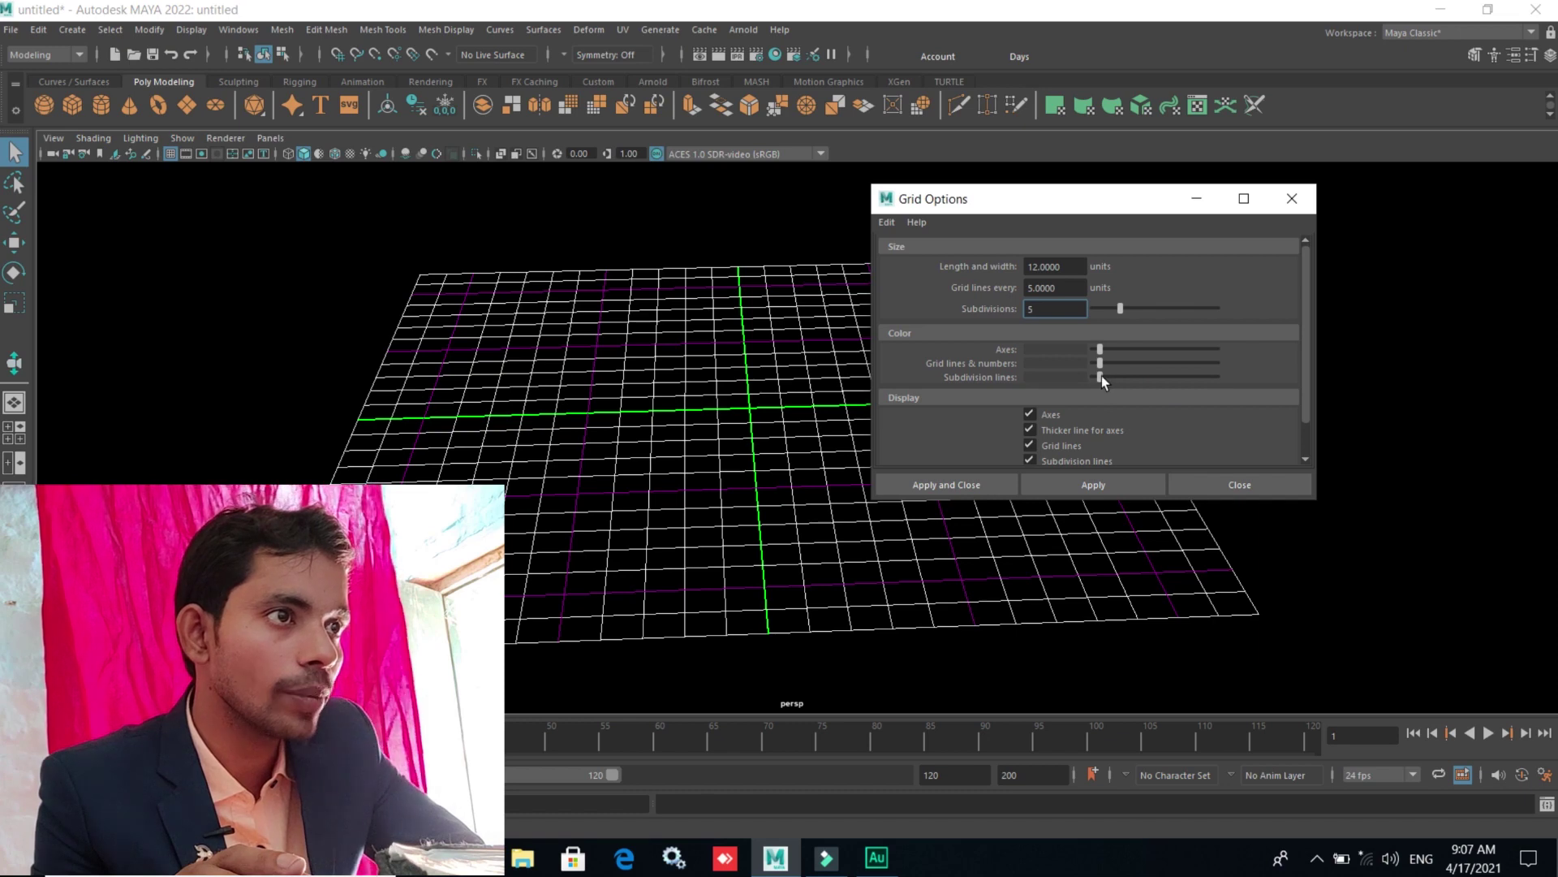
left_click(1063, 487)
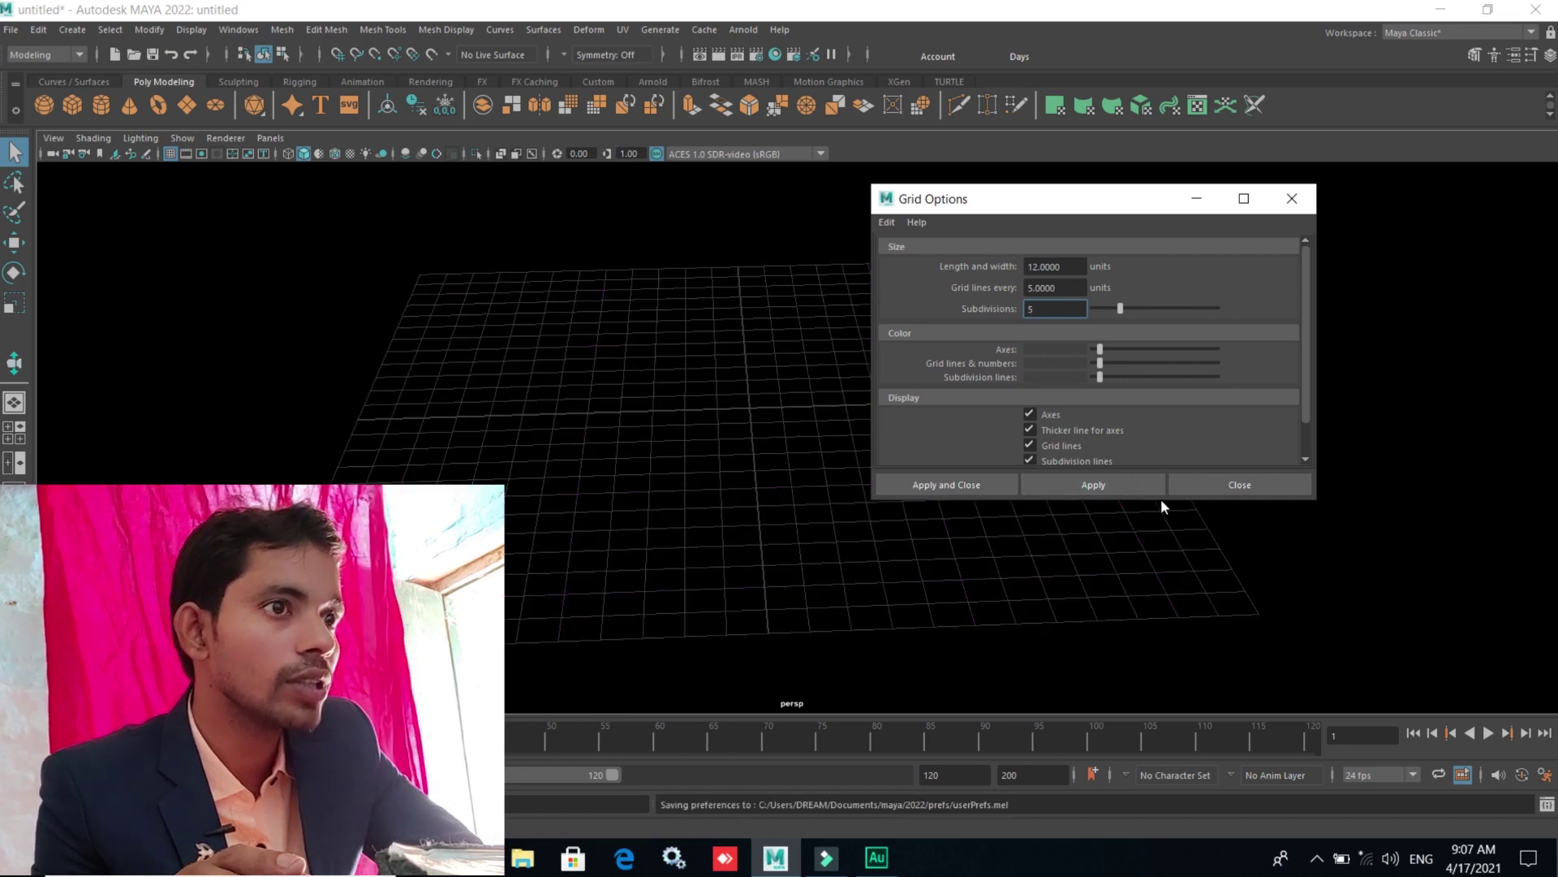
mouse_move(557, 498)
left_mouse_down("alt")
mouse_move(600, 511)
mouse_move(601, 460)
mouse_move(605, 501)
mouse_move(644, 522)
mouse_move(617, 494)
mouse_move(605, 528)
mouse_move(641, 515)
mouse_move(615, 499)
mouse_move(601, 512)
left_mouse_up("alt")
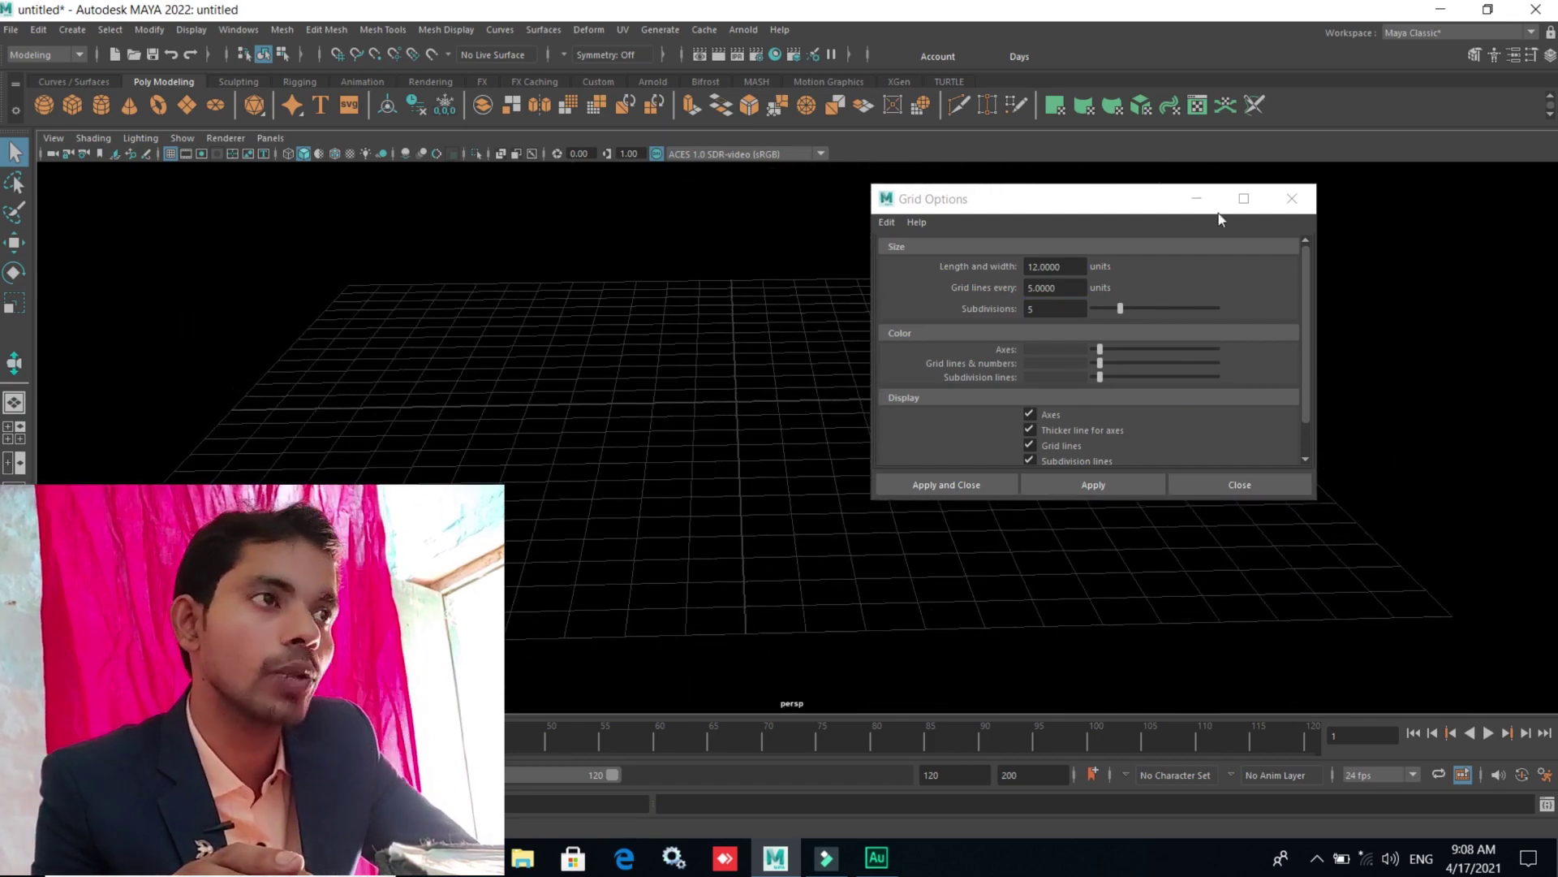
- Close the grid options and bring the camera in toward the grid
left_click(1302, 203)
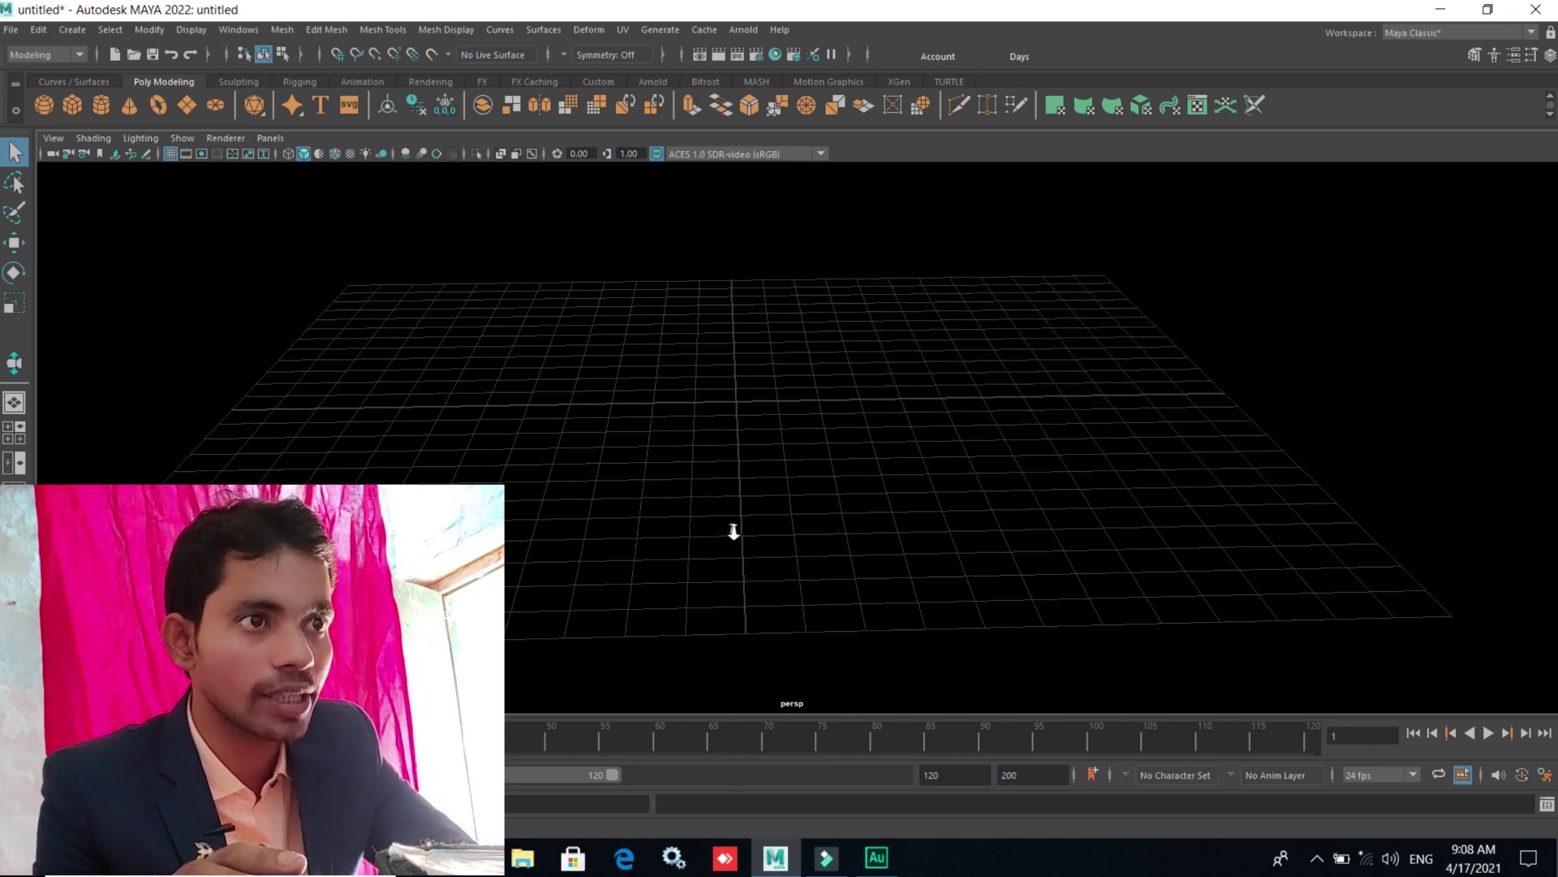
right_click_drag(734, 530, 738, 549, "alt")
mouse_move(738, 549)
left_mouse_down("alt")
mouse_move(760, 533)
mouse_move(758, 556)
mouse_move(674, 539)
mouse_move(692, 546)
left_mouse_up("alt")
middle_click_drag(692, 546, 809, 584, "alt")
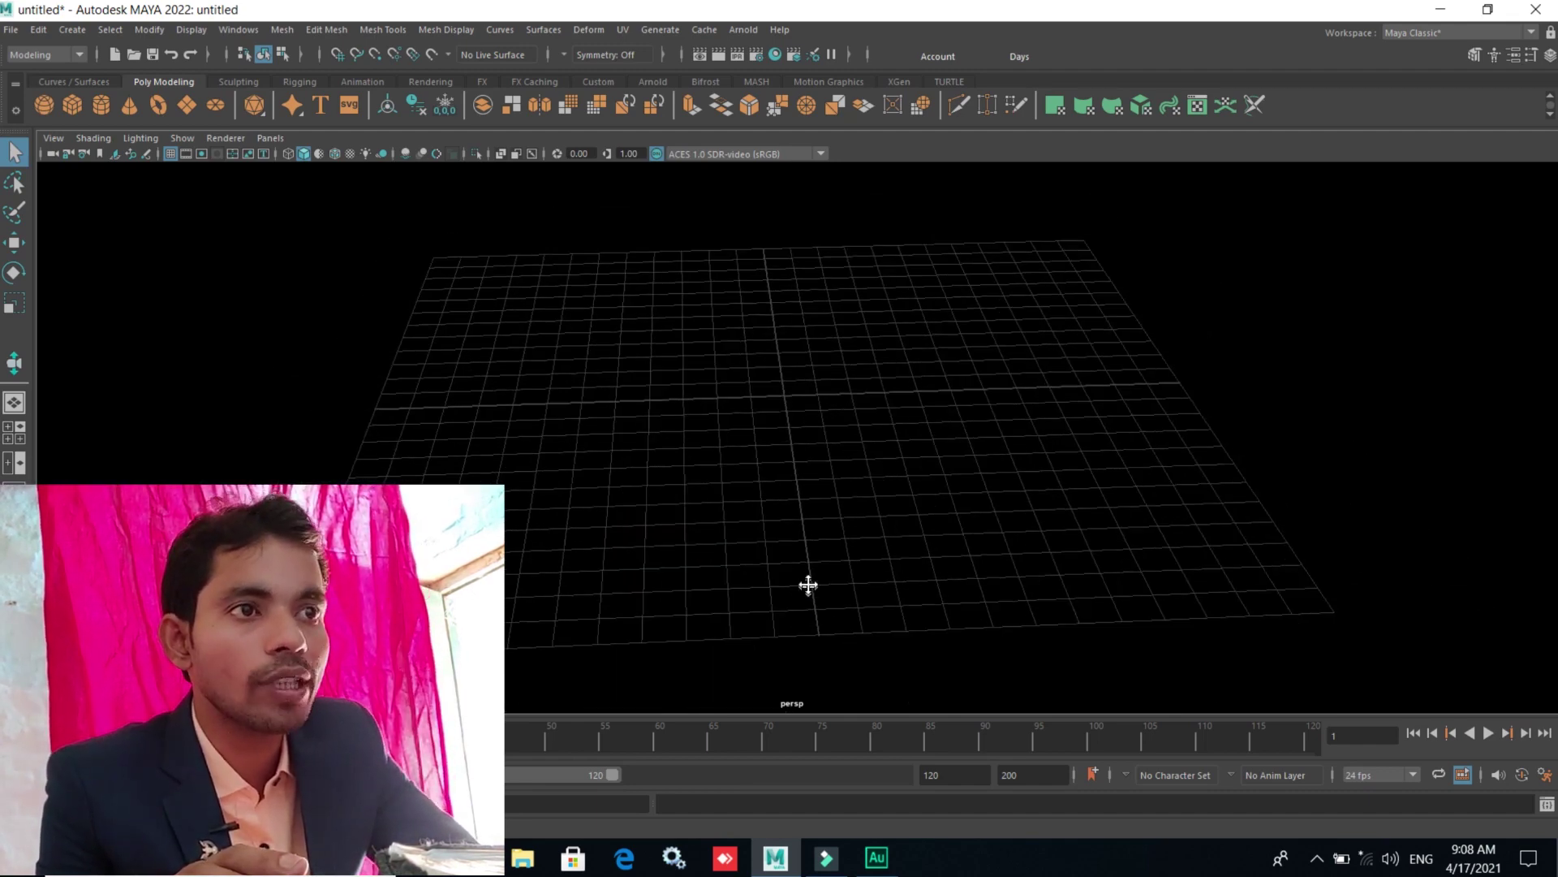
scroll(808, 581, "down", 2)
scroll(809, 578, "down", 1)
scroll(809, 578, "down", 1)
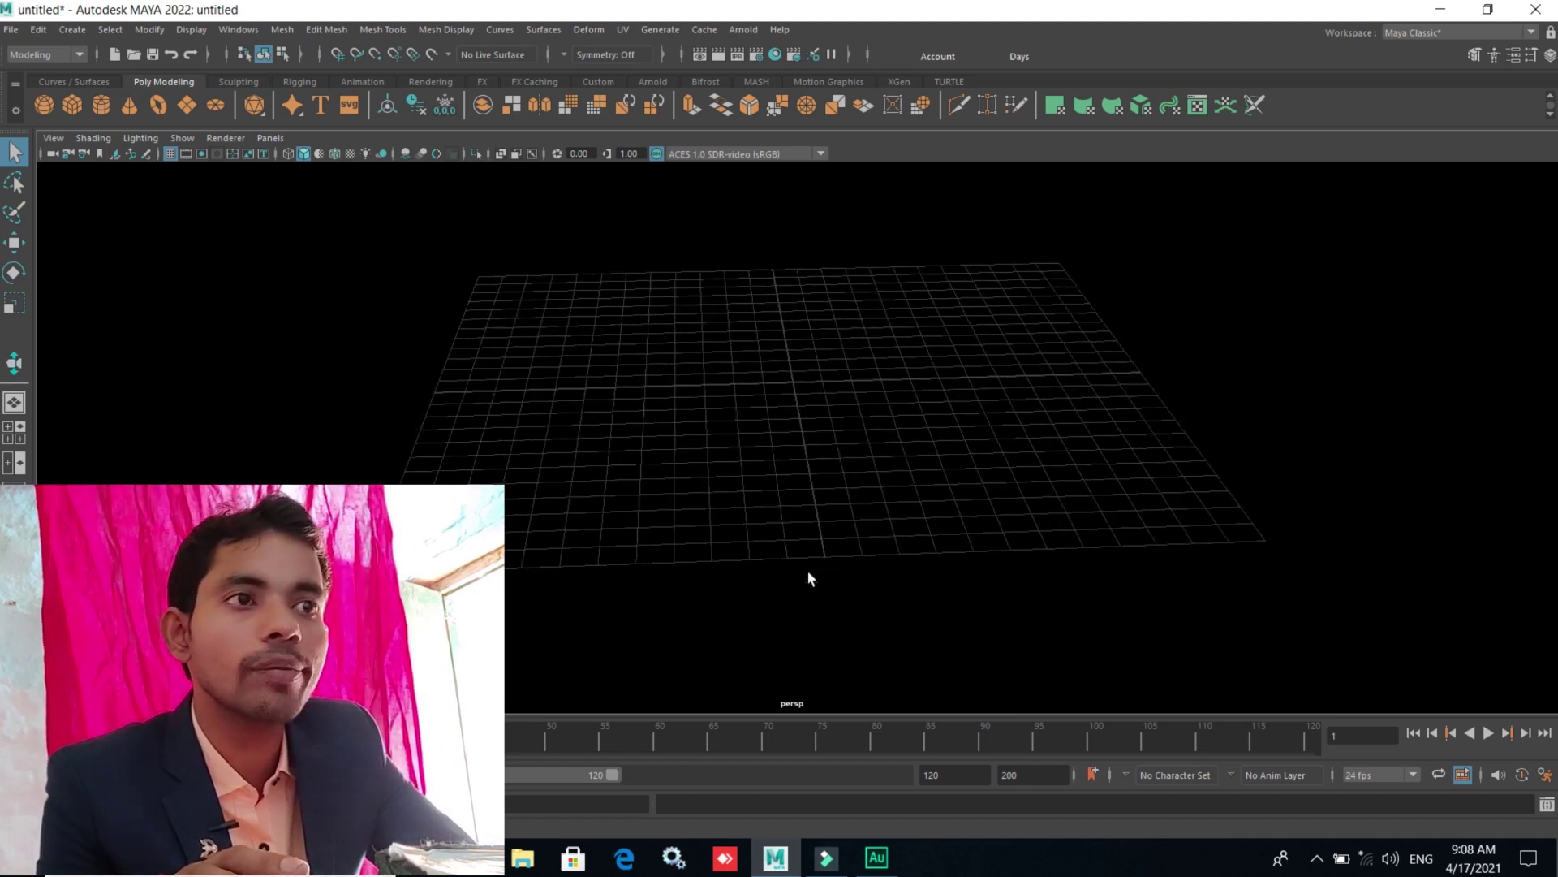
- Tumble and dolly the perspective view to a flatter angle over the grid
mouse_move(809, 578)
left_mouse_down("alt")
mouse_move(807, 557)
mouse_move(802, 592)
mouse_move(793, 487)
mouse_move(788, 530)
left_mouse_up("alt")
middle_click_drag(848, 489, 842, 538, "alt")
left_click_drag(841, 539, 849, 543, "alt")
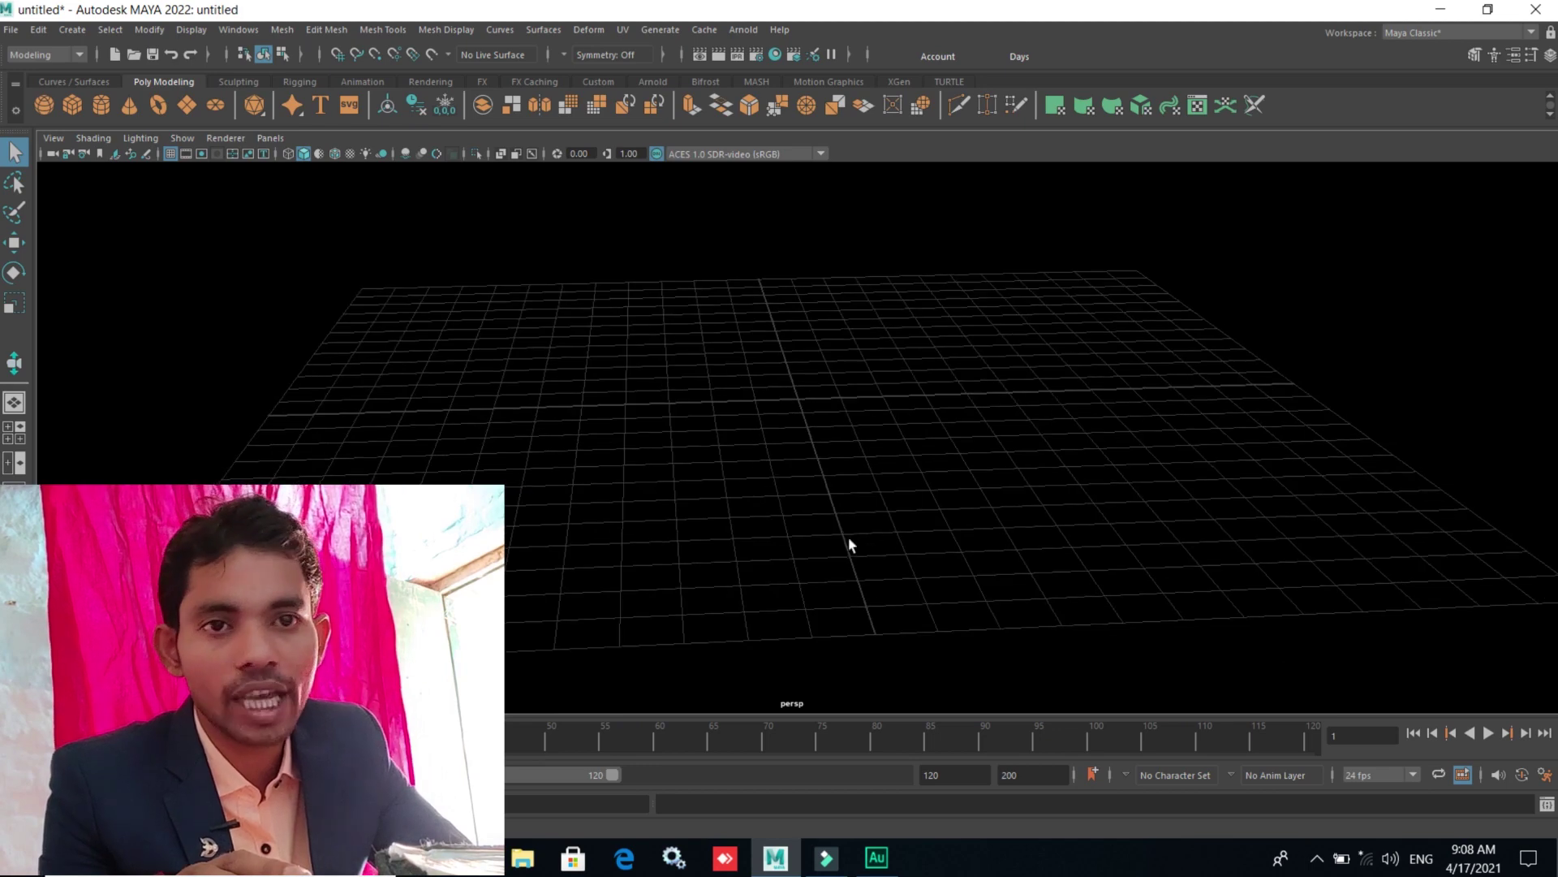
middle_click_drag(849, 543, 850, 532, "alt")
mouse_move(828, 564)
left_mouse_down("alt")
mouse_move(898, 557)
mouse_move(777, 582)
left_mouse_up("alt")
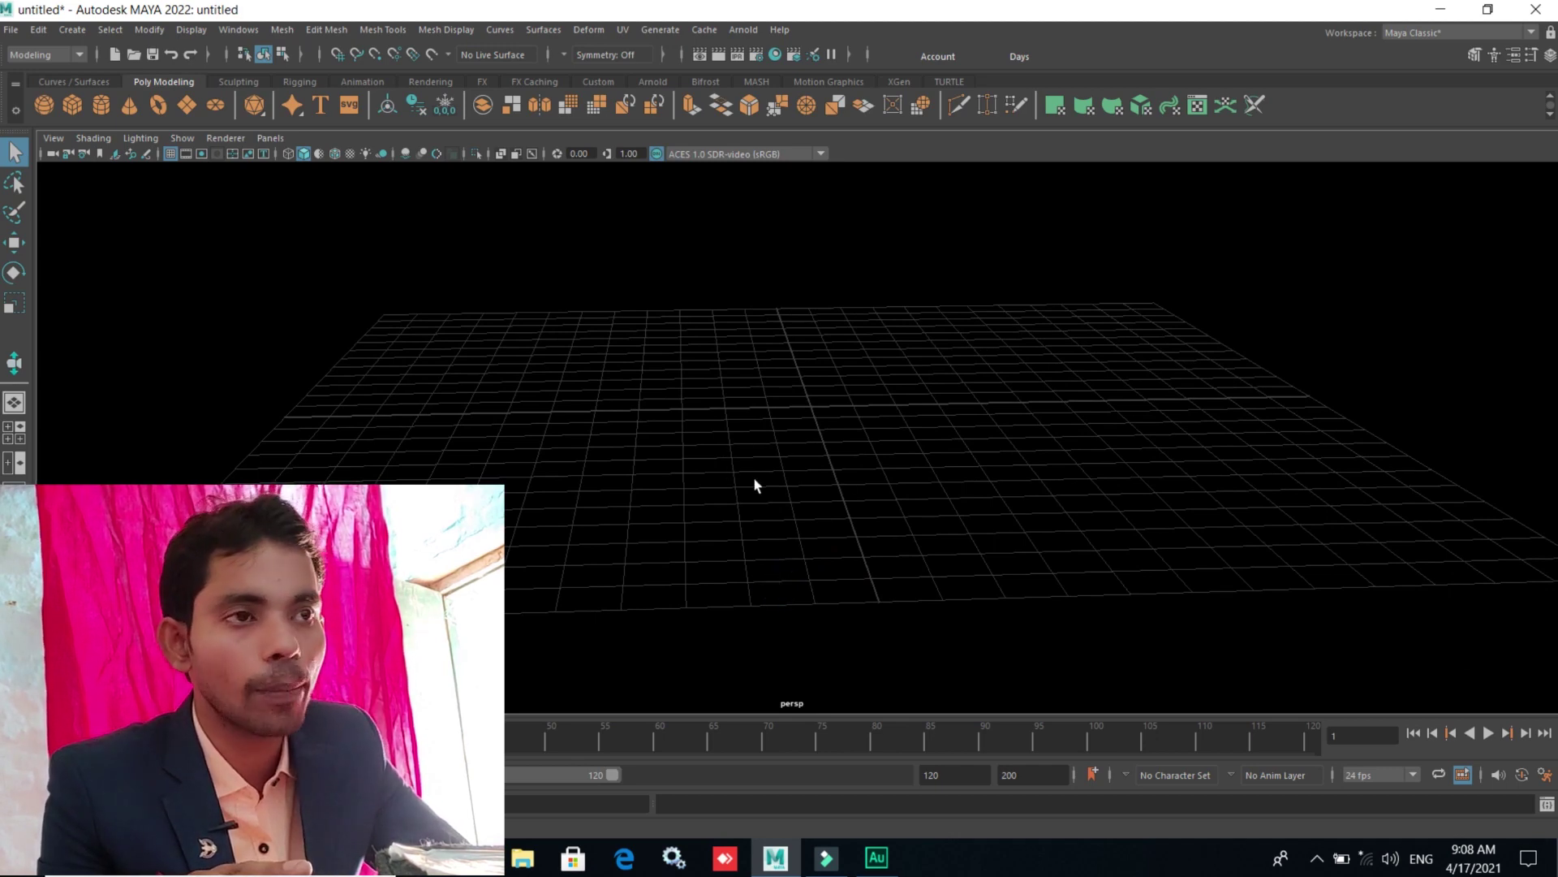
left_click_drag(755, 486, 755, 498, "alt")
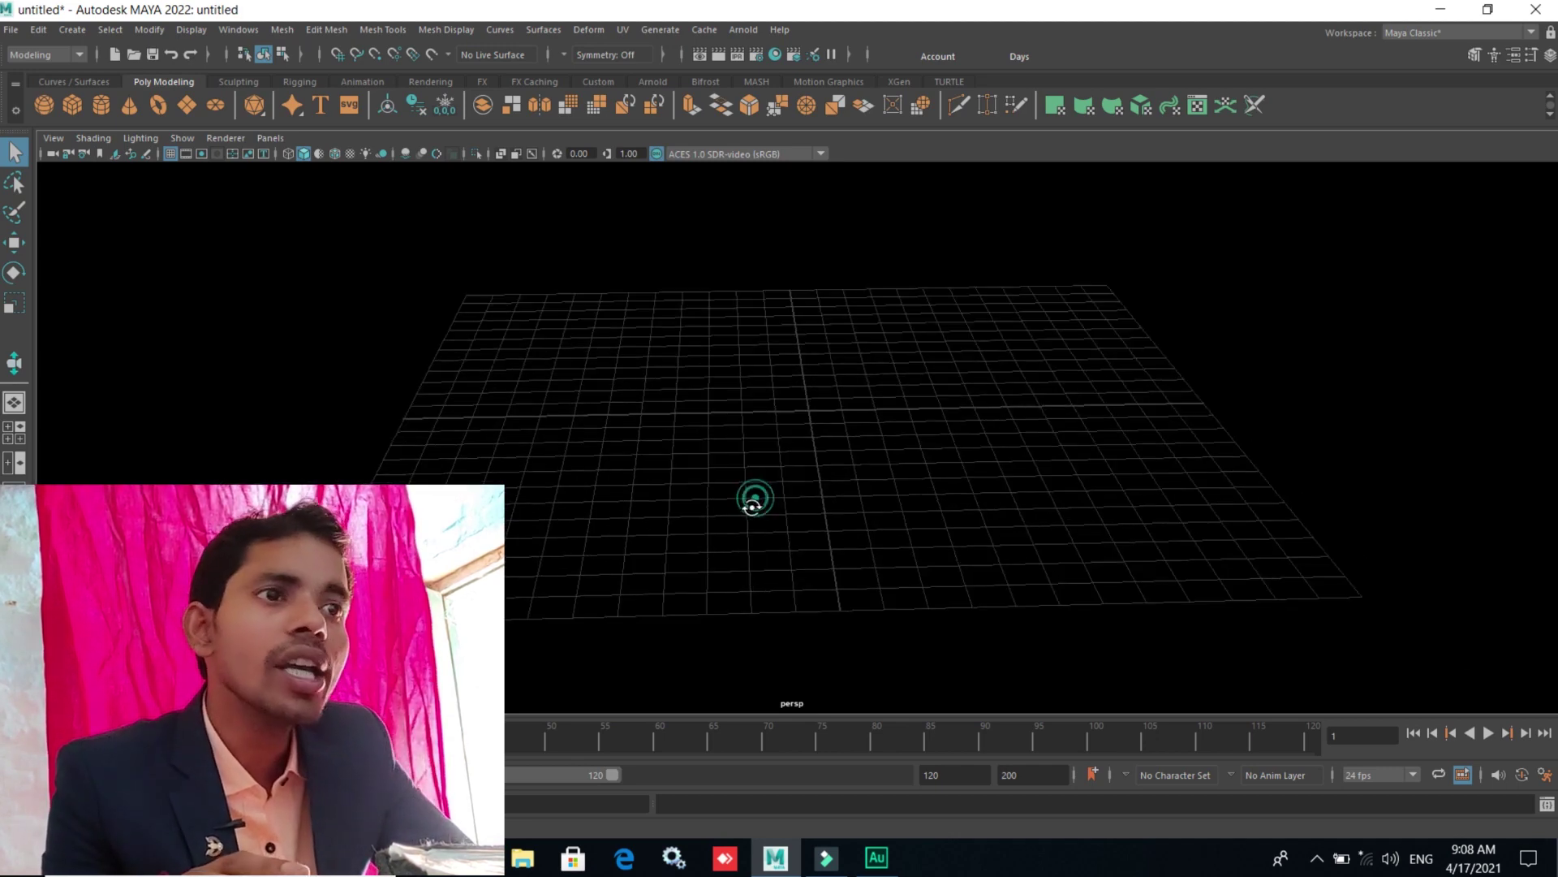
mouse_move(755, 497)
middle_mouse_down("alt")
mouse_move(751, 522)
mouse_move(758, 480)
middle_mouse_up("alt")
scroll(757, 472, "down", 2)
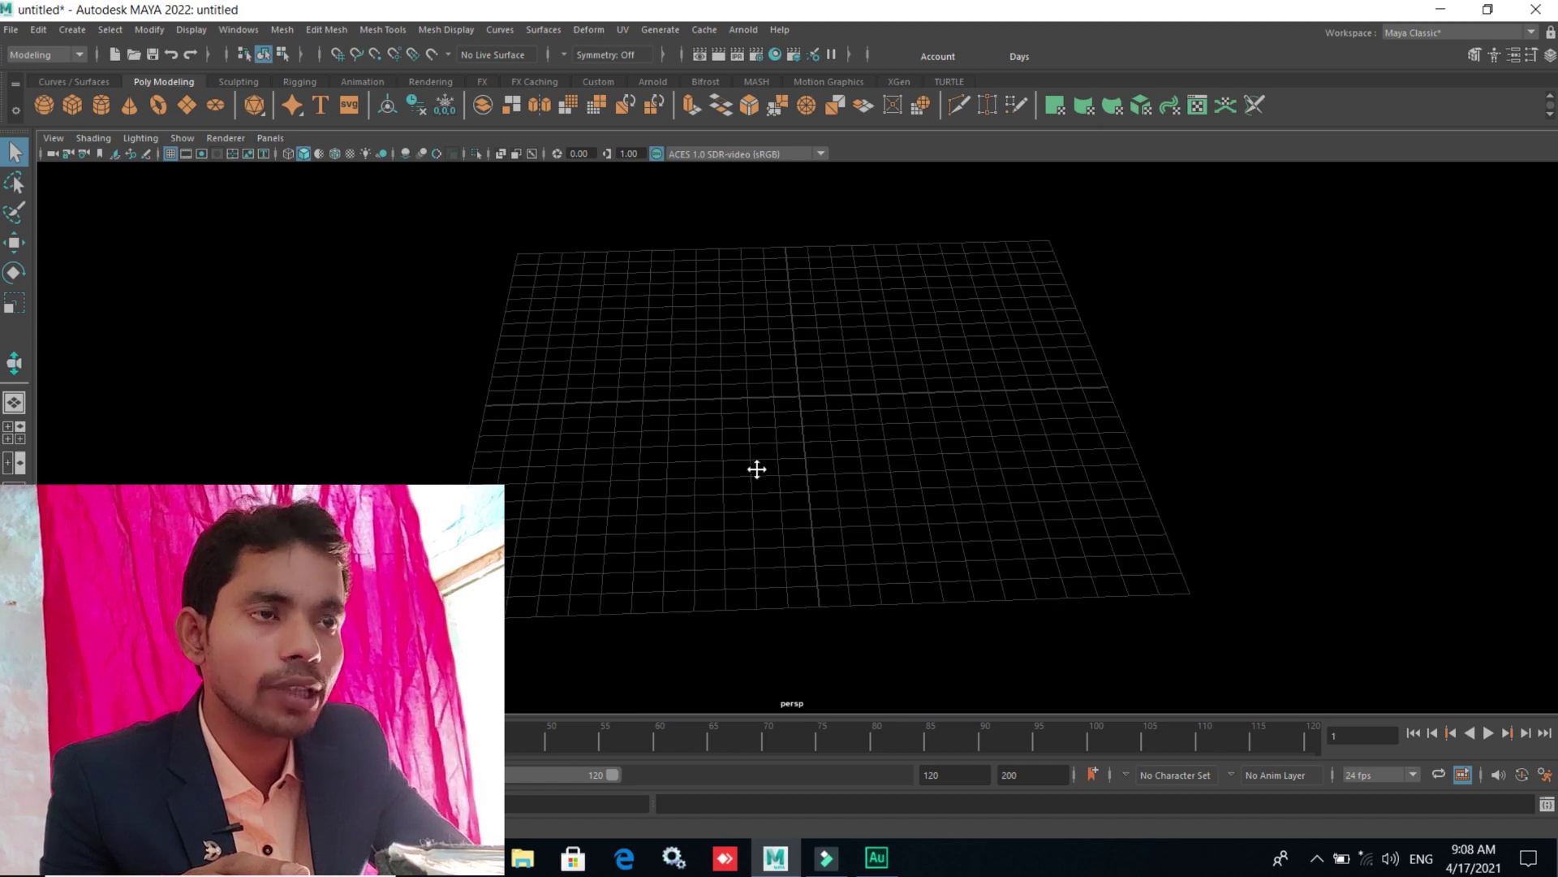
left_click_drag(755, 466, 752, 485, "alt")
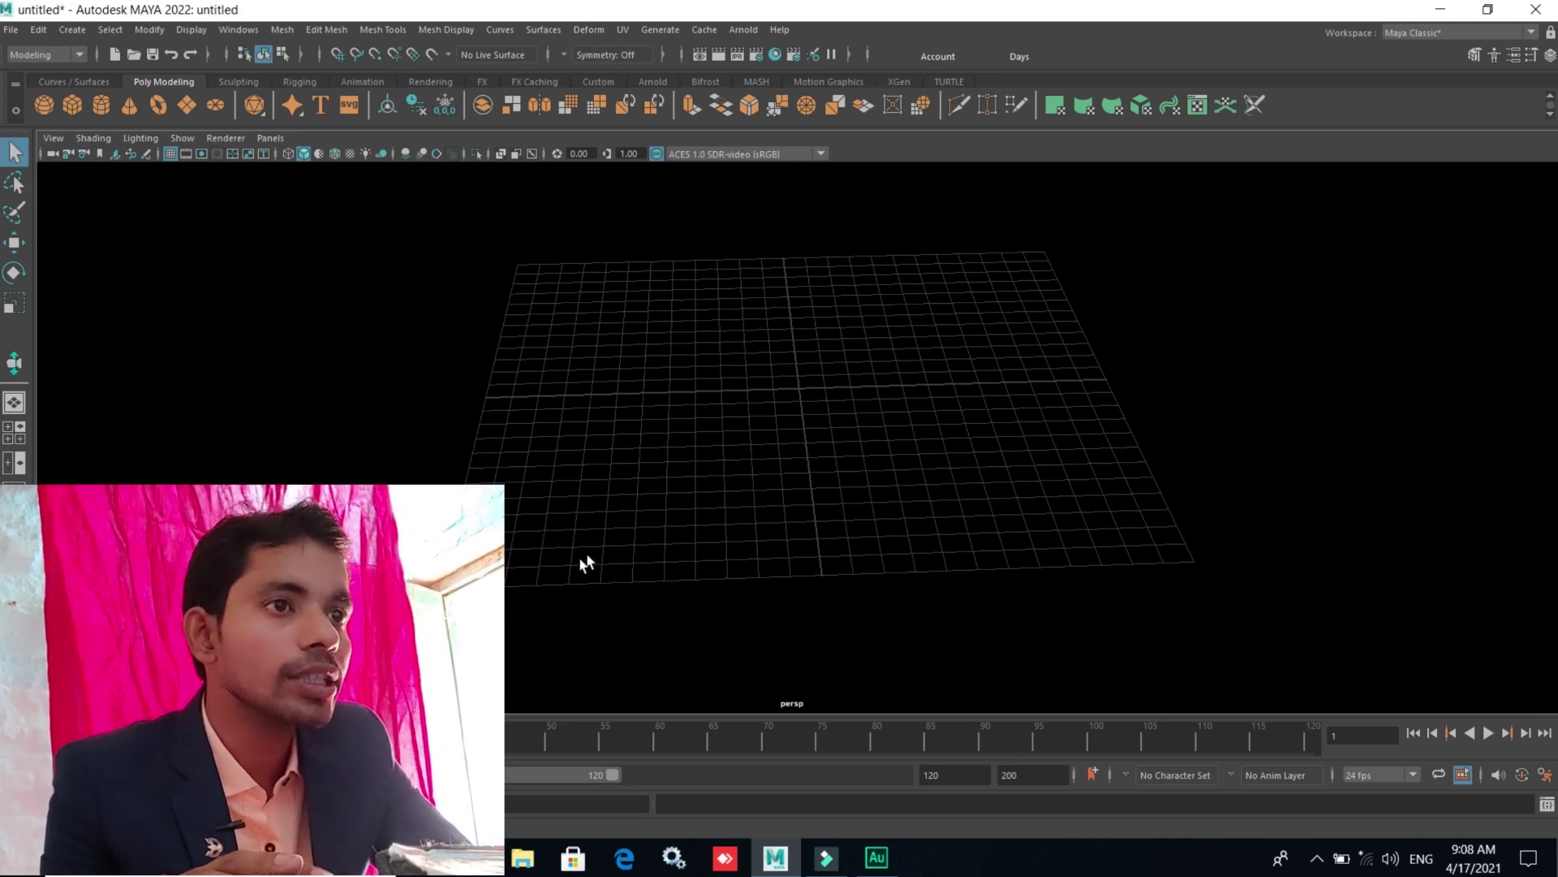
left_click_drag(655, 563, 675, 542, "alt")
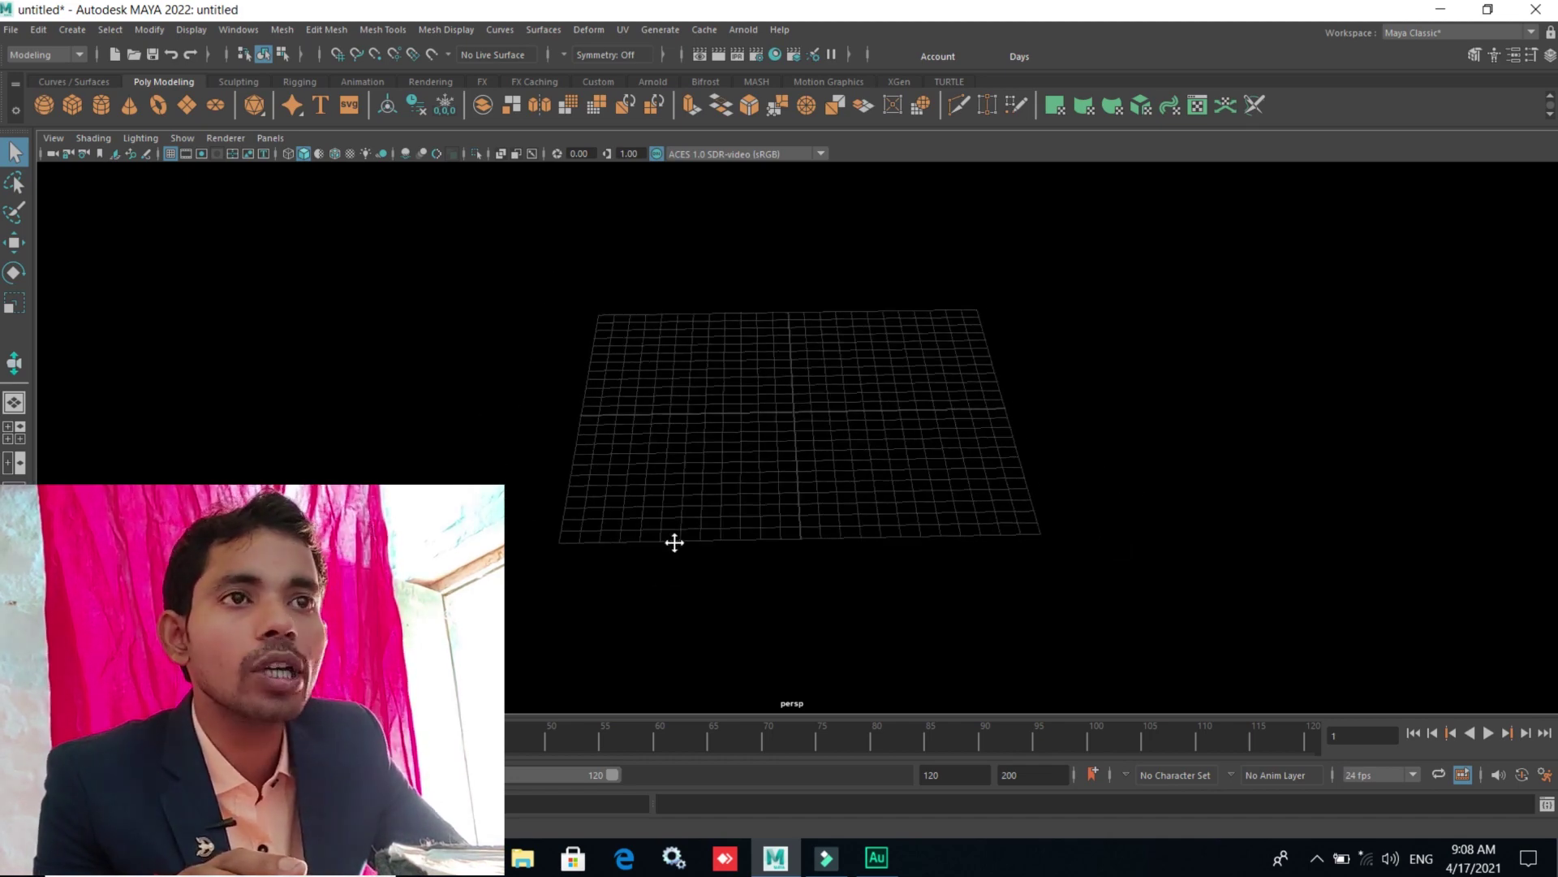
middle_click_drag(674, 542, 659, 558, "alt")
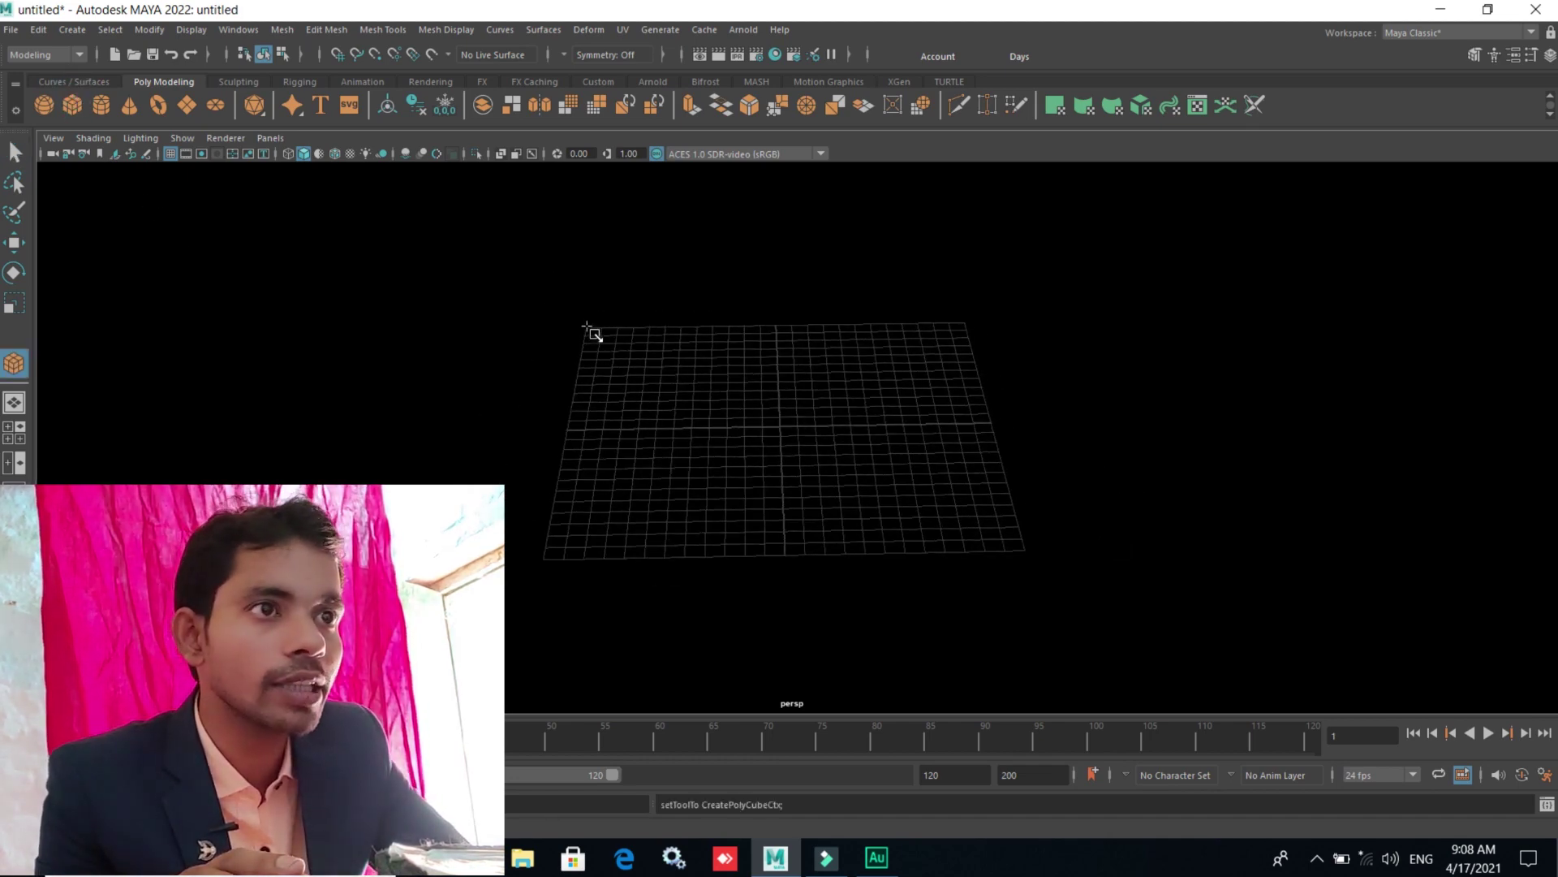
- Draw a wide, low box across the grid and select its front face
mouse_move(591, 328)
left_mouse_down()
mouse_move(957, 494)
mouse_move(1026, 550)
left_mouse_up()
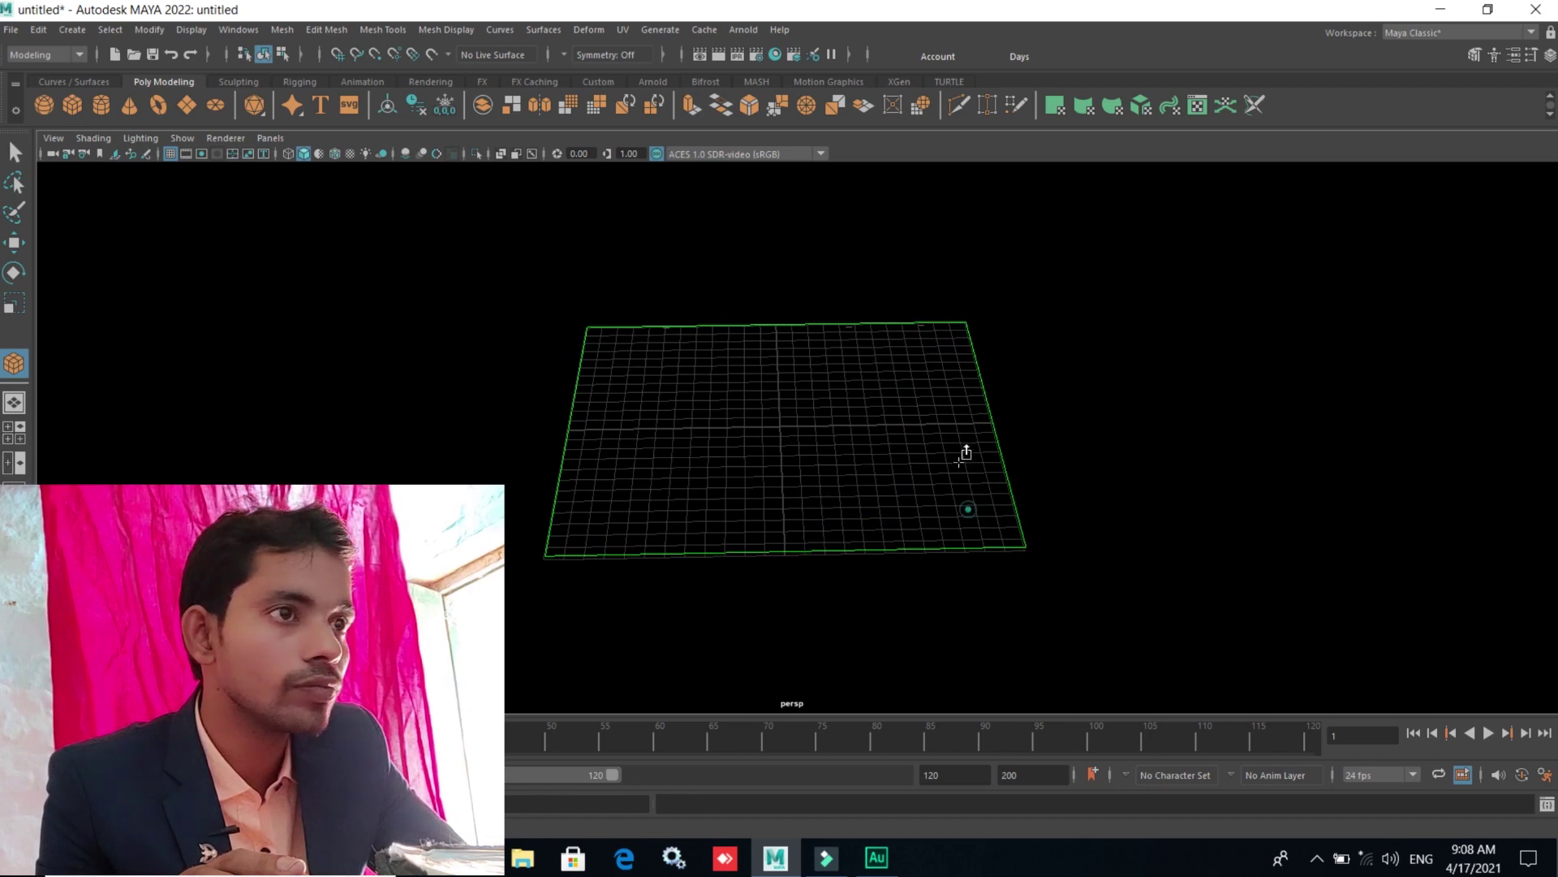
mouse_move(964, 457)
left_mouse_down()
mouse_move(932, 244)
mouse_move(859, 539)
mouse_move(905, 499)
mouse_move(908, 522)
mouse_move(852, 512)
mouse_move(811, 532)
left_mouse_up()
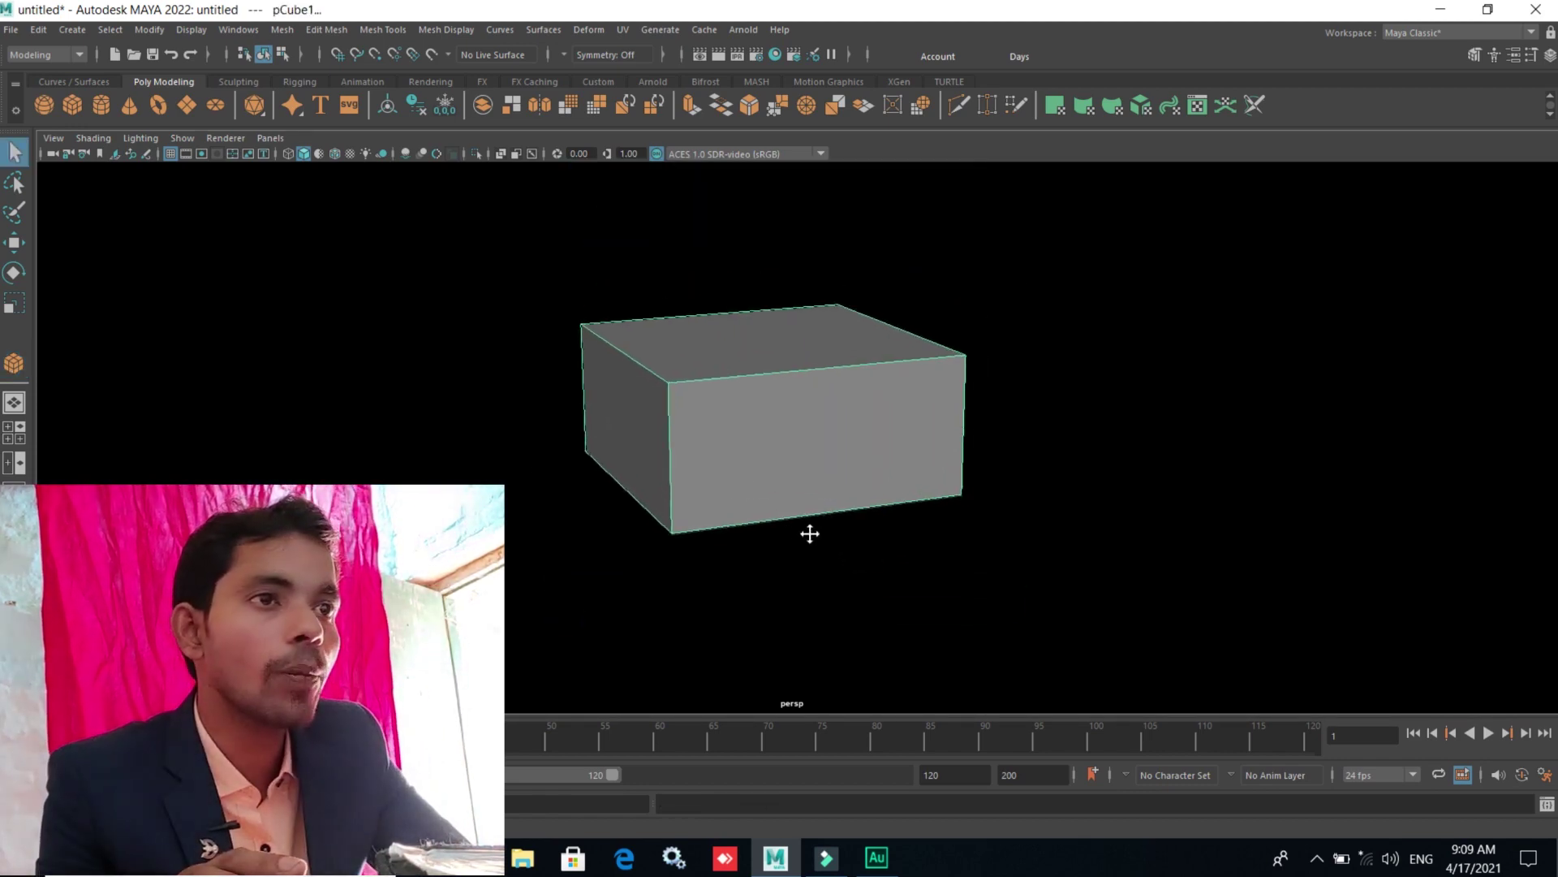
right_click(769, 450)
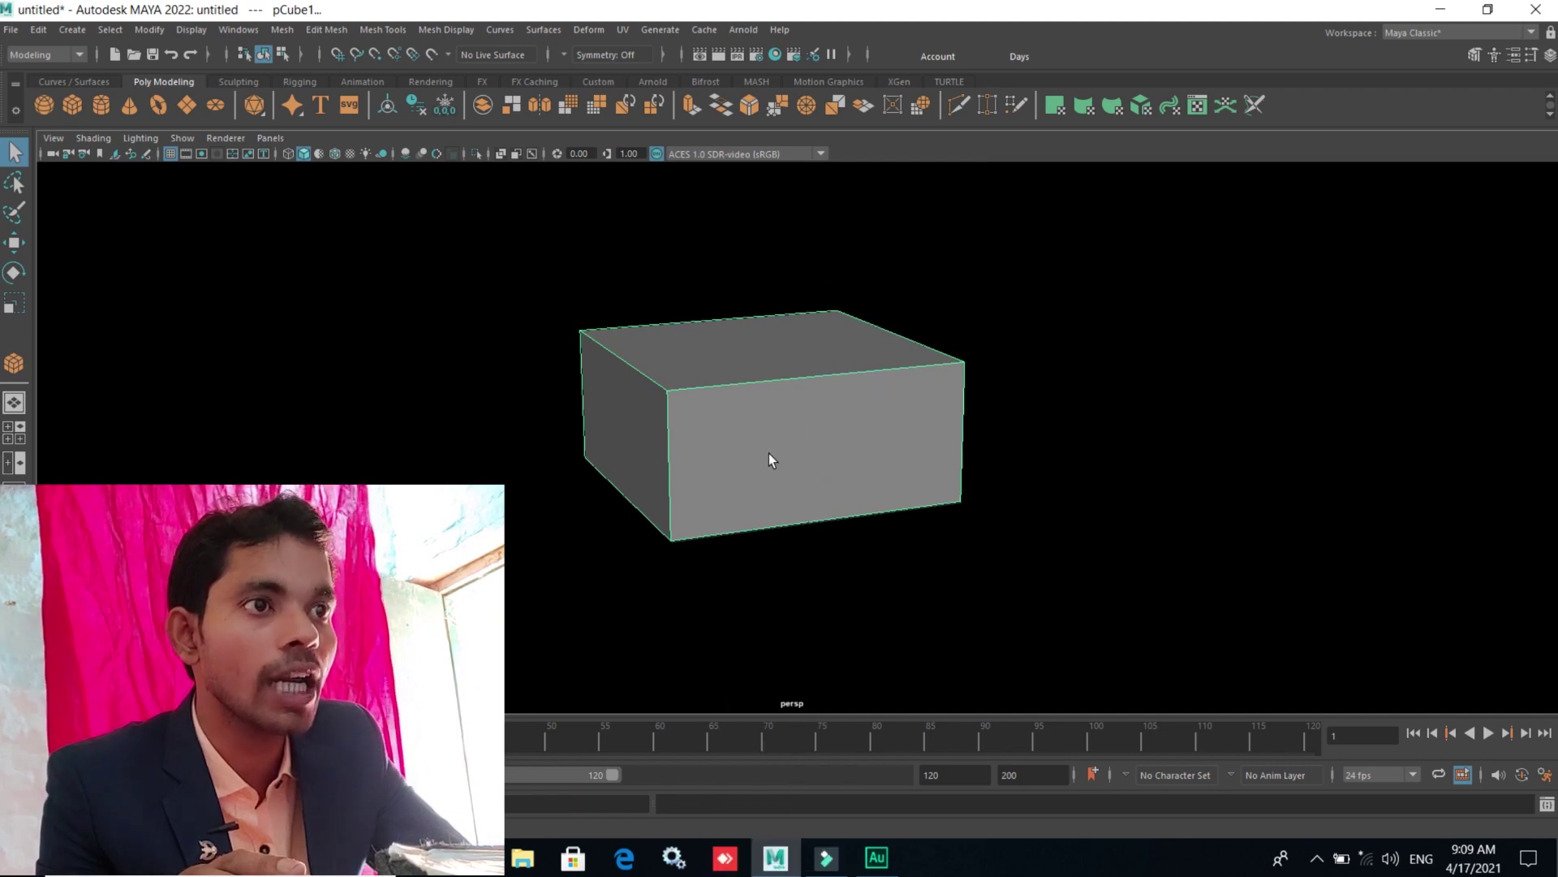
left_click(768, 451)
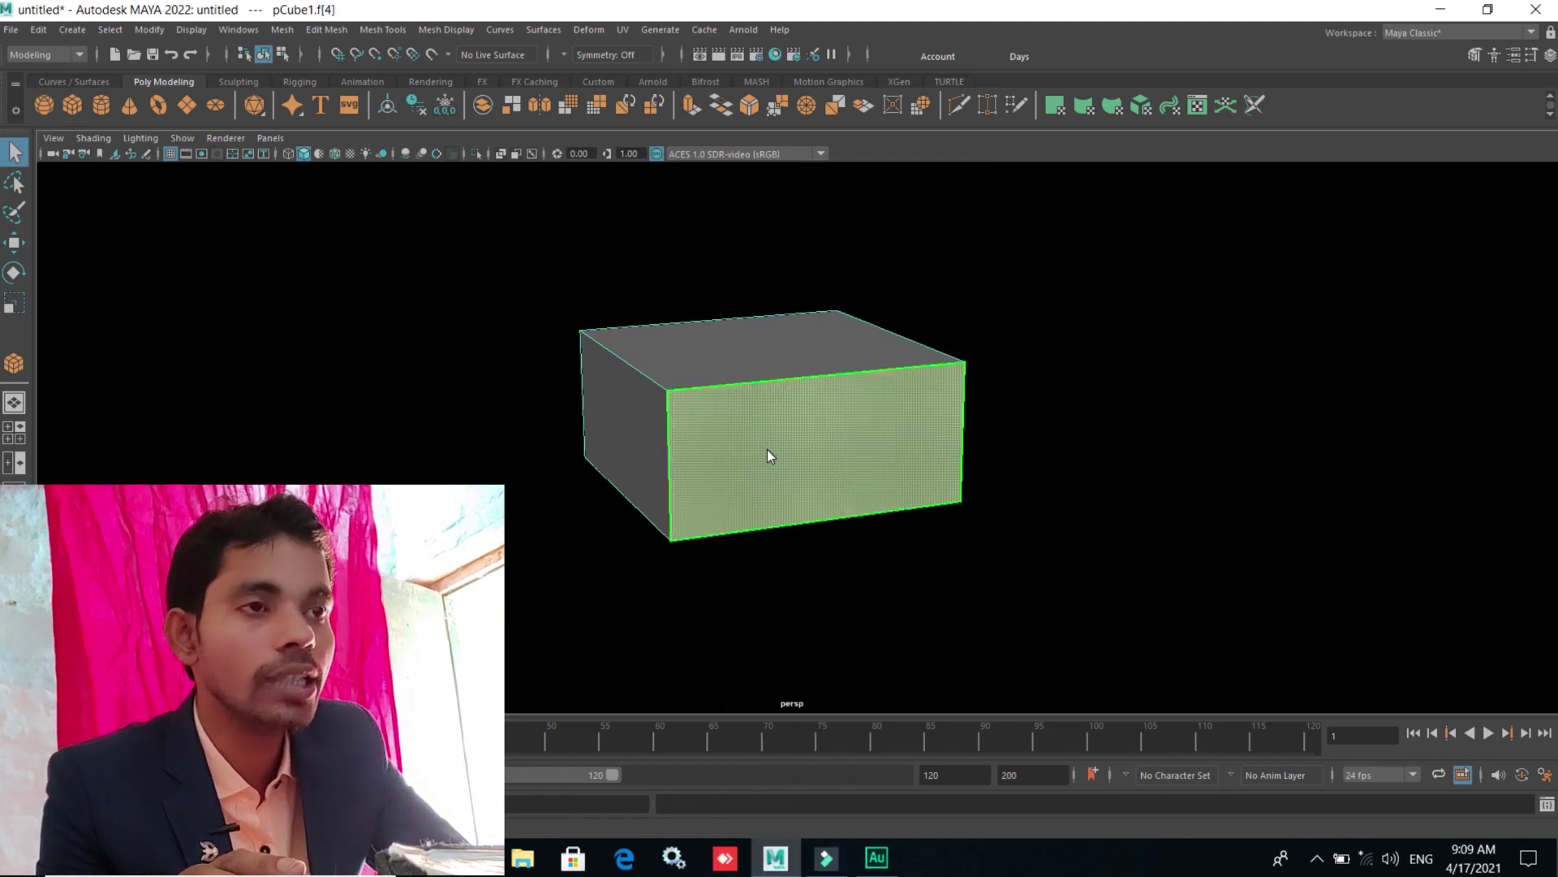
- Assign the front face a new Phong E material coloured red
right_click(767, 451)
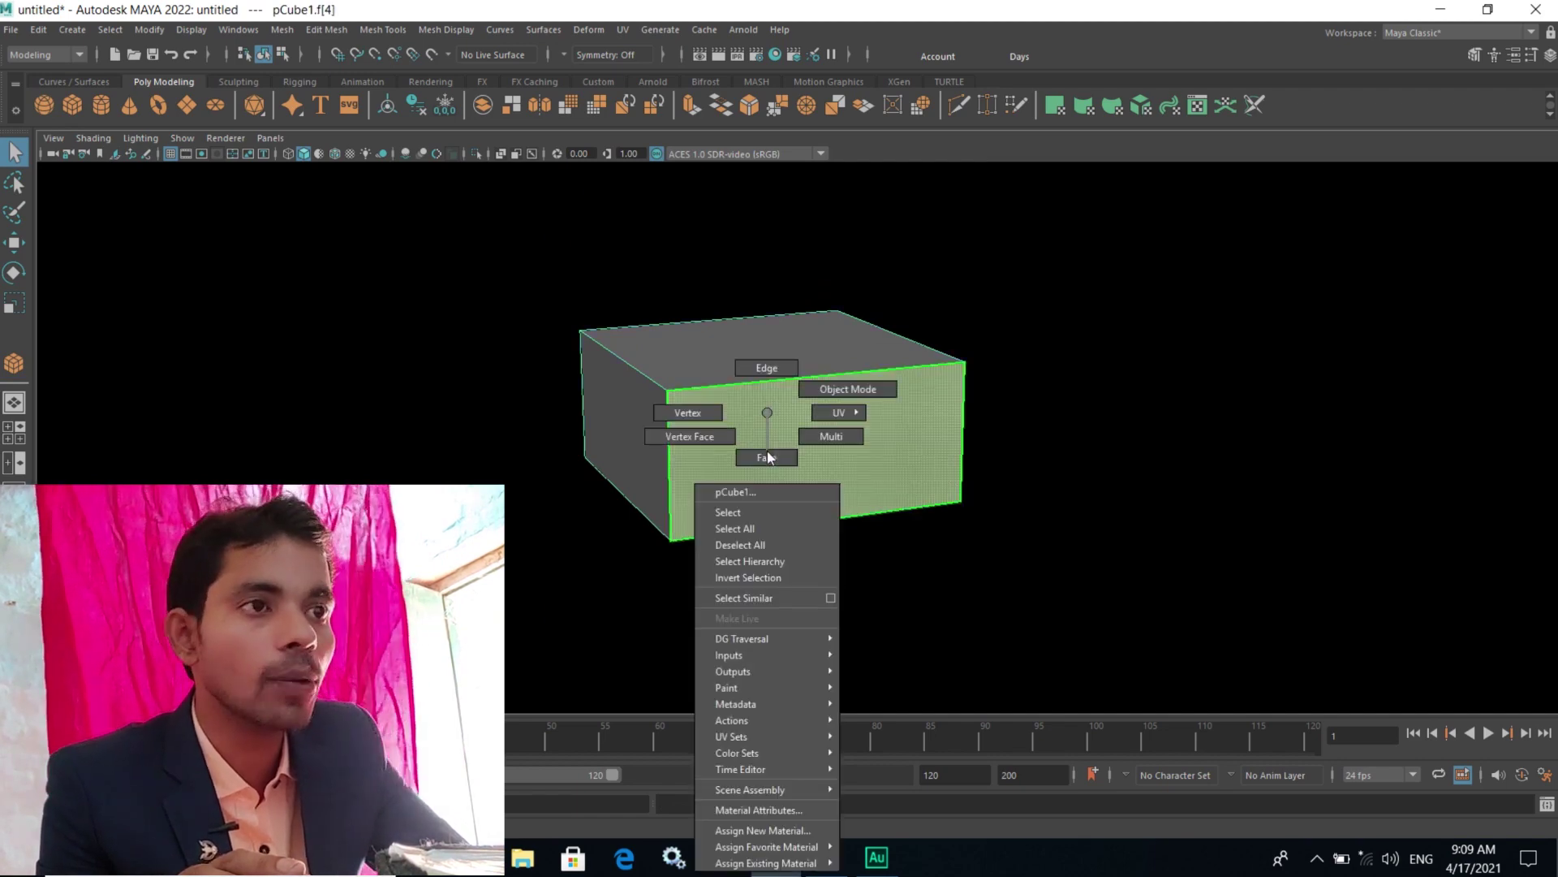
left_click(755, 830)
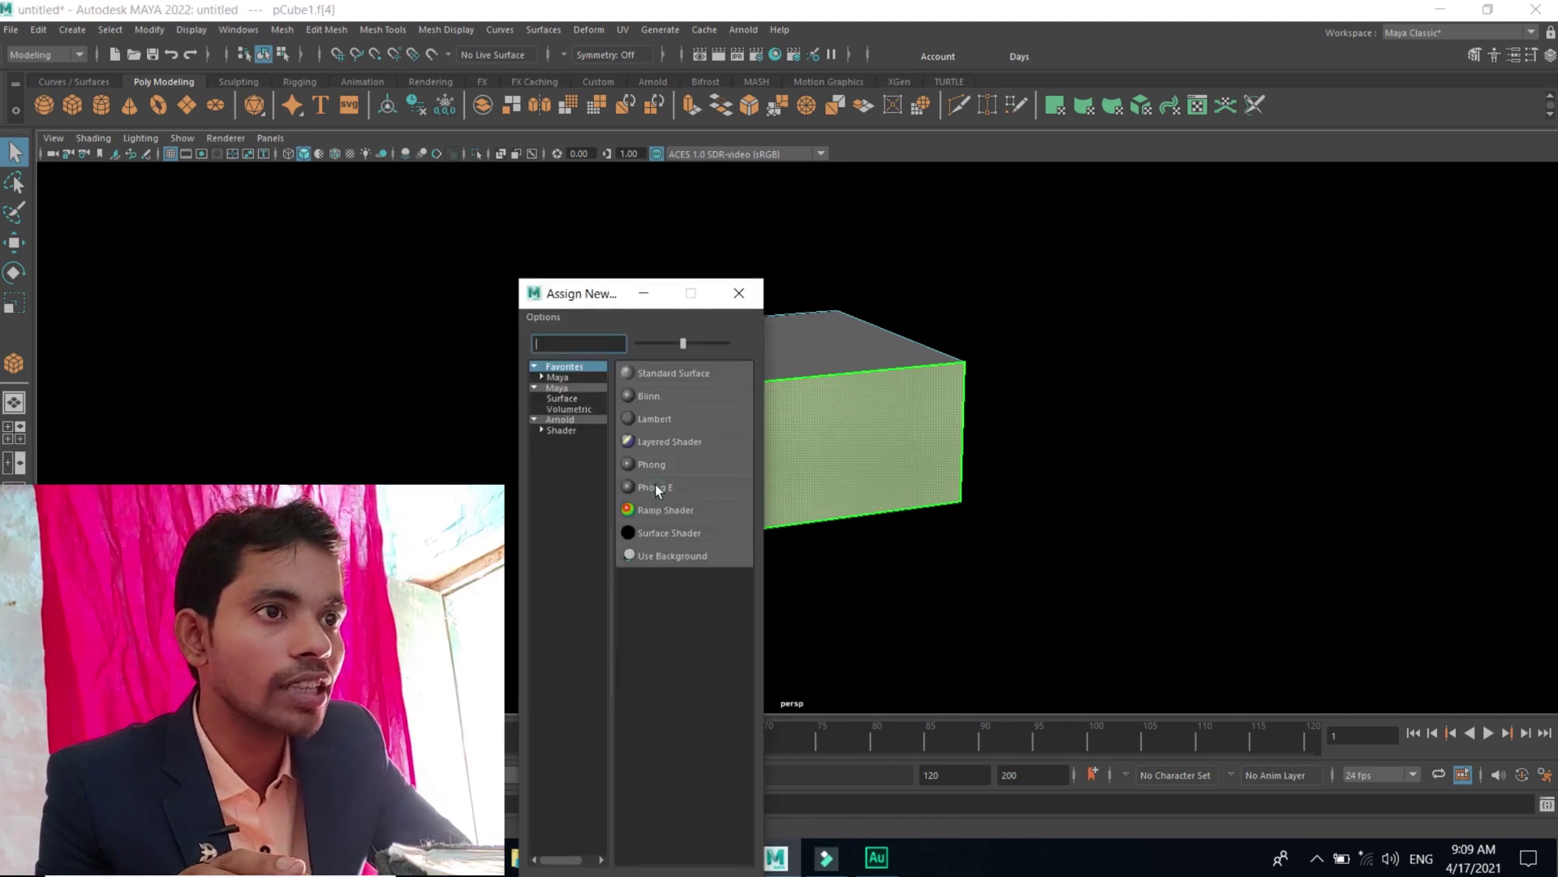
left_click(655, 485)
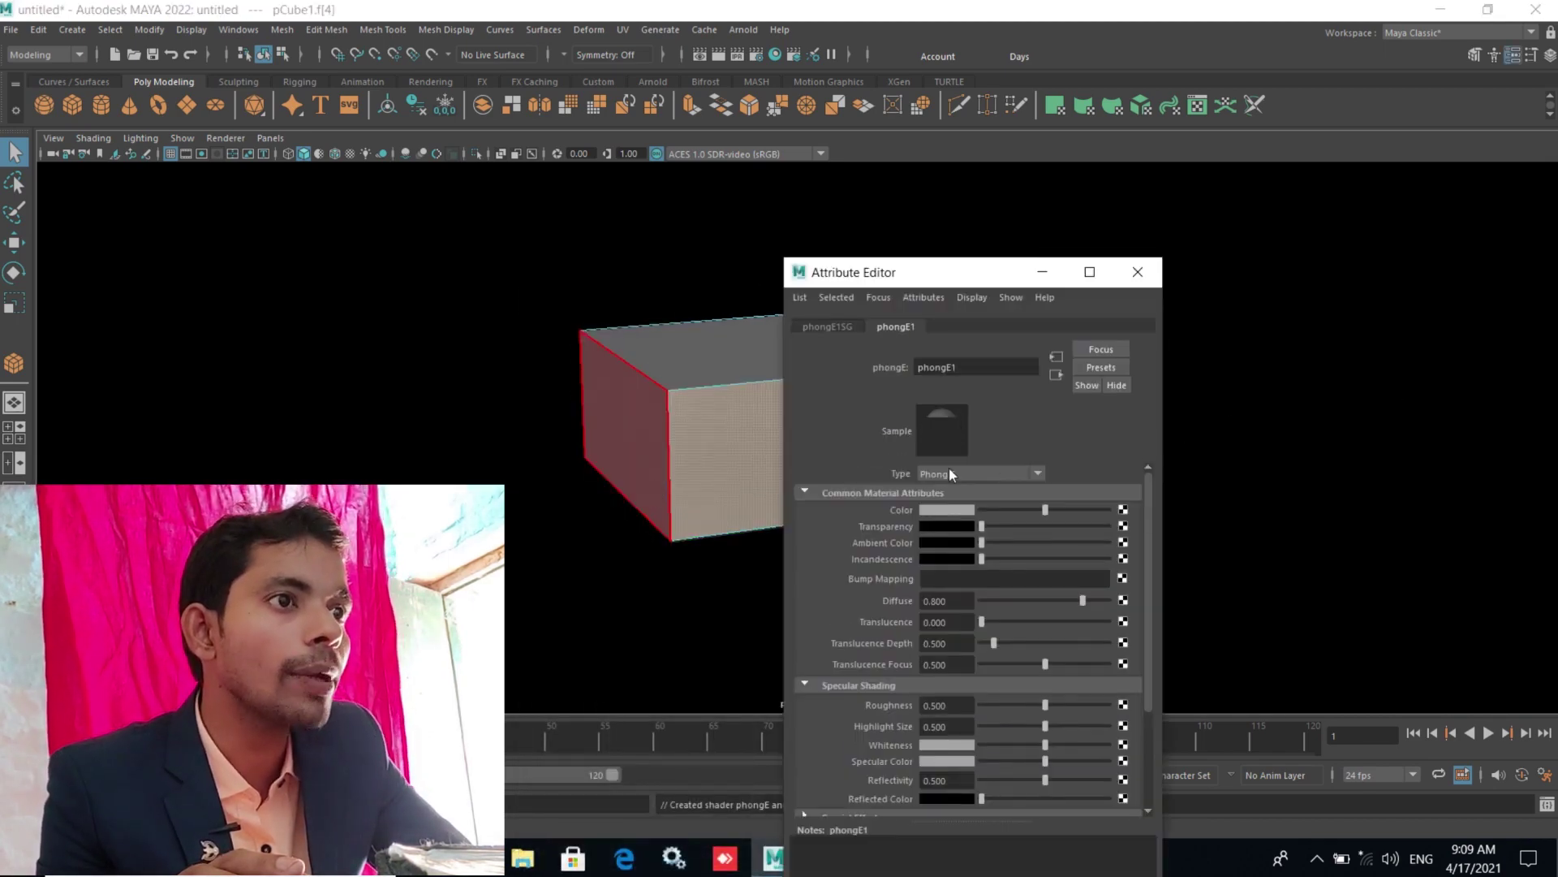
left_click(947, 511)
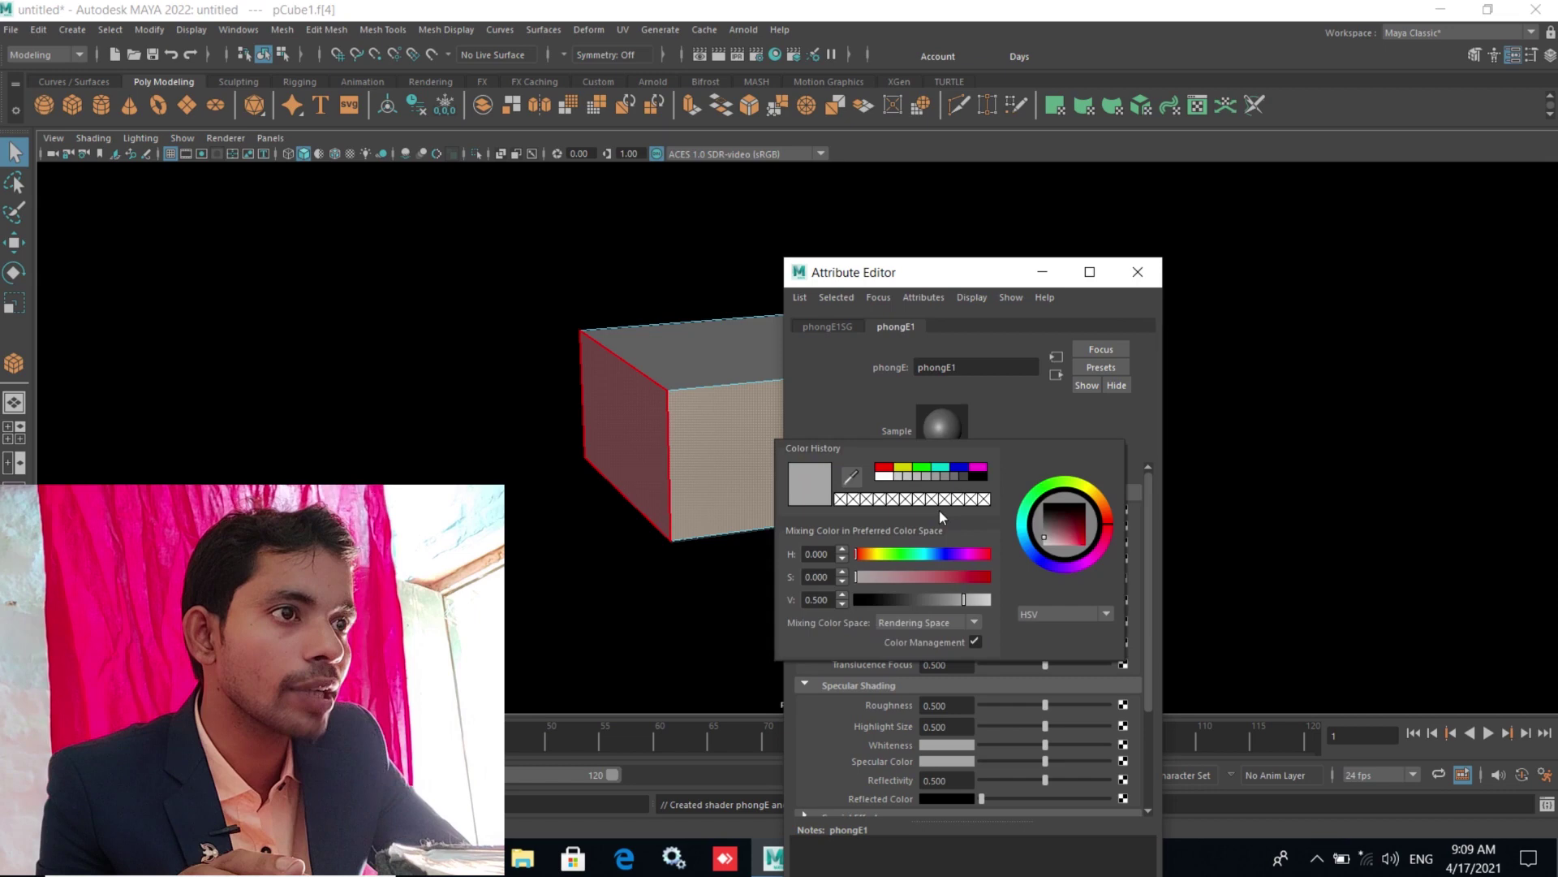
left_click(884, 468)
left_click_drag(938, 275, 1270, 251)
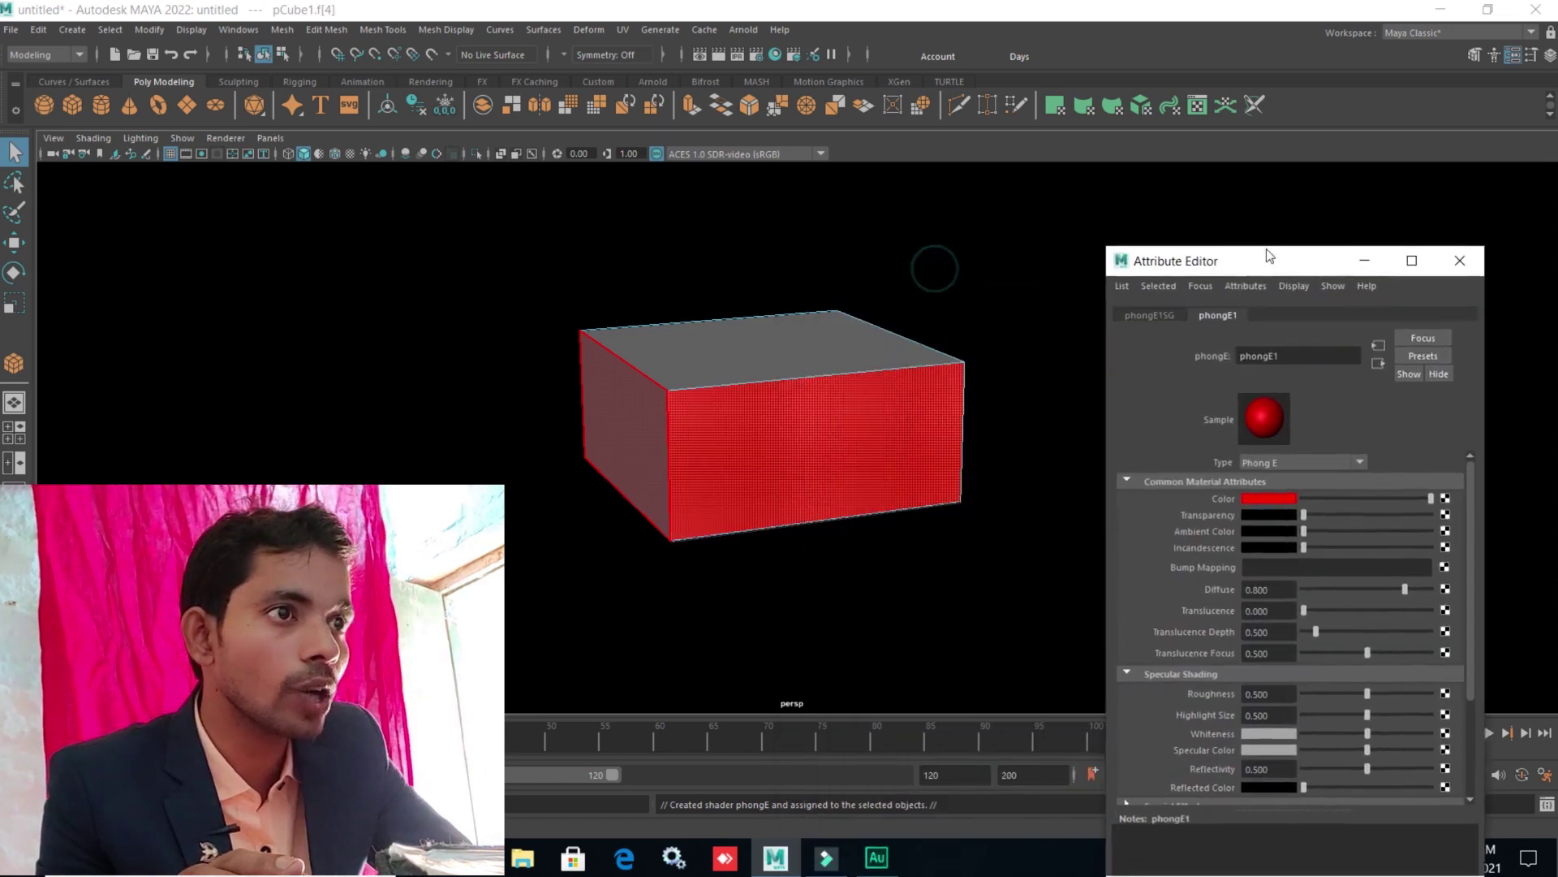
left_click(678, 609)
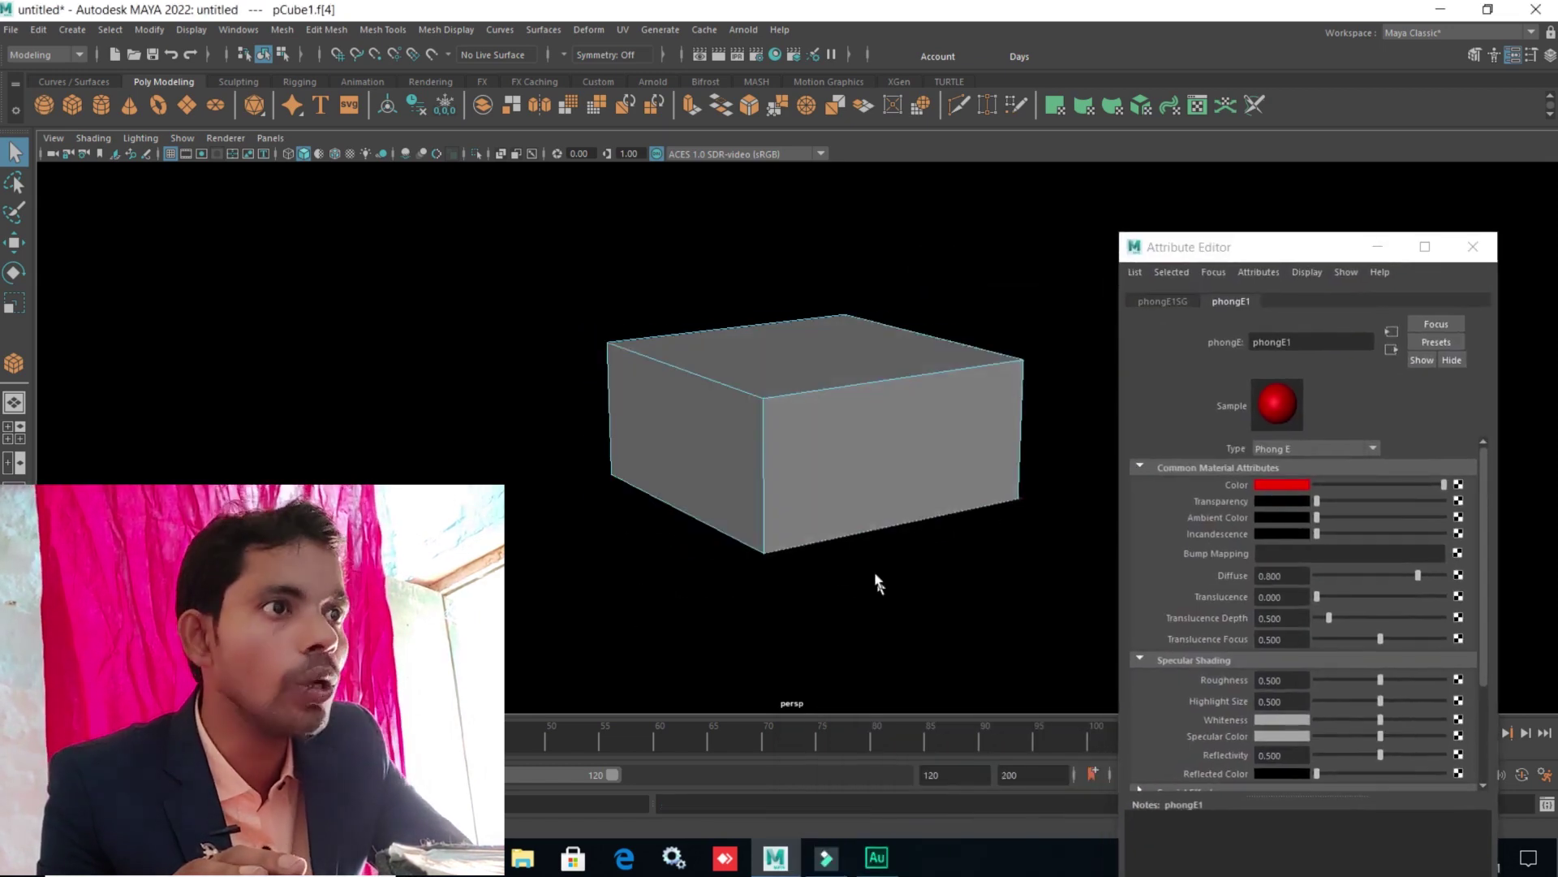
left_click(787, 461)
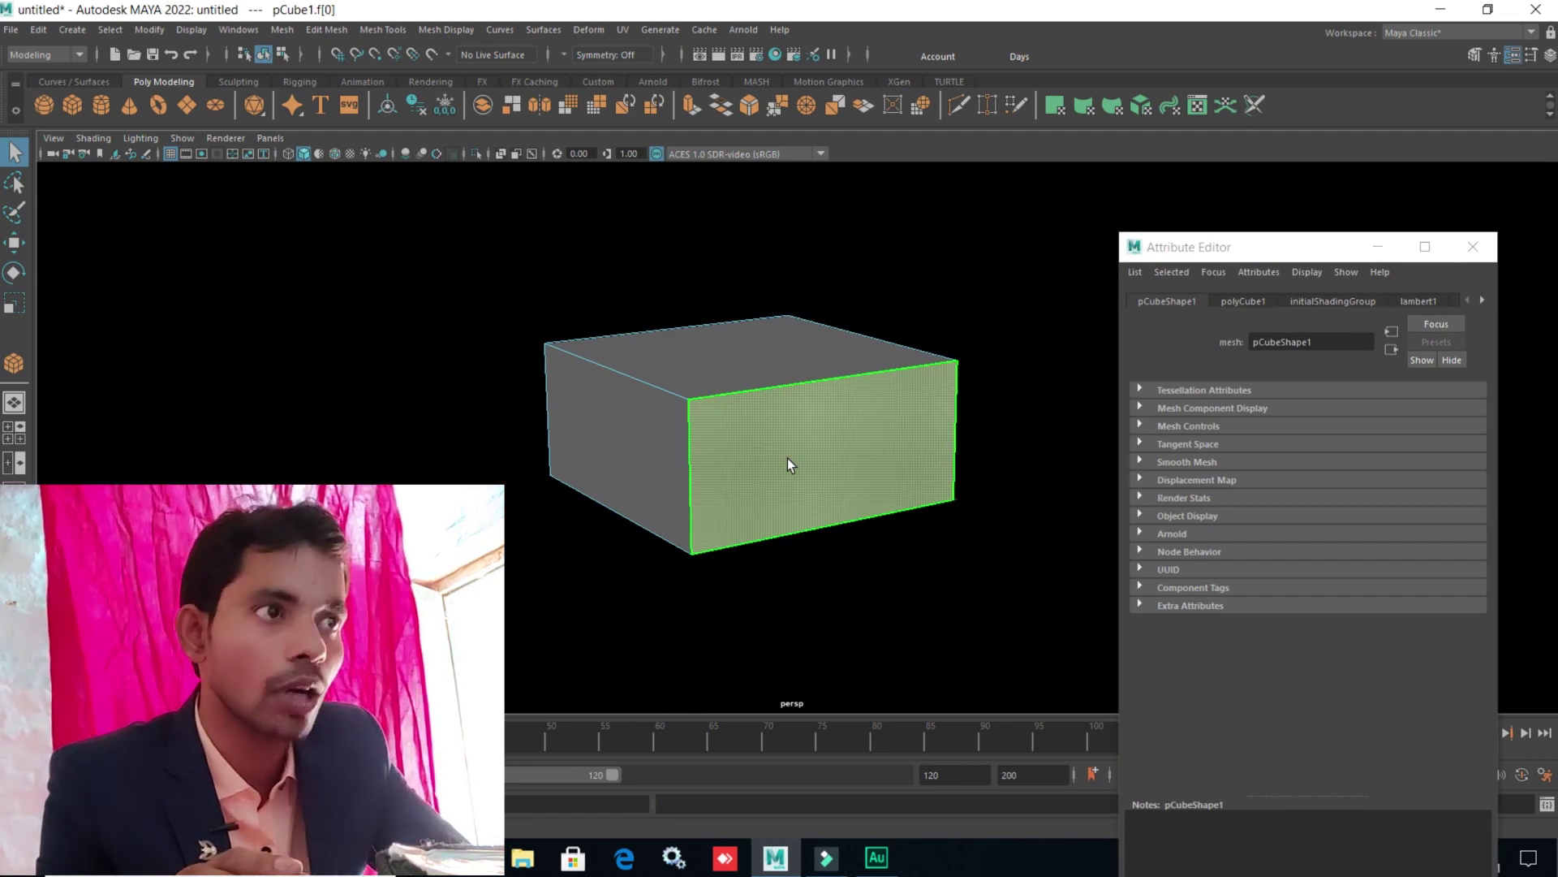
- Give a second box face a new Phong E material coloured cyan
right_click_drag(788, 413, 796, 839)
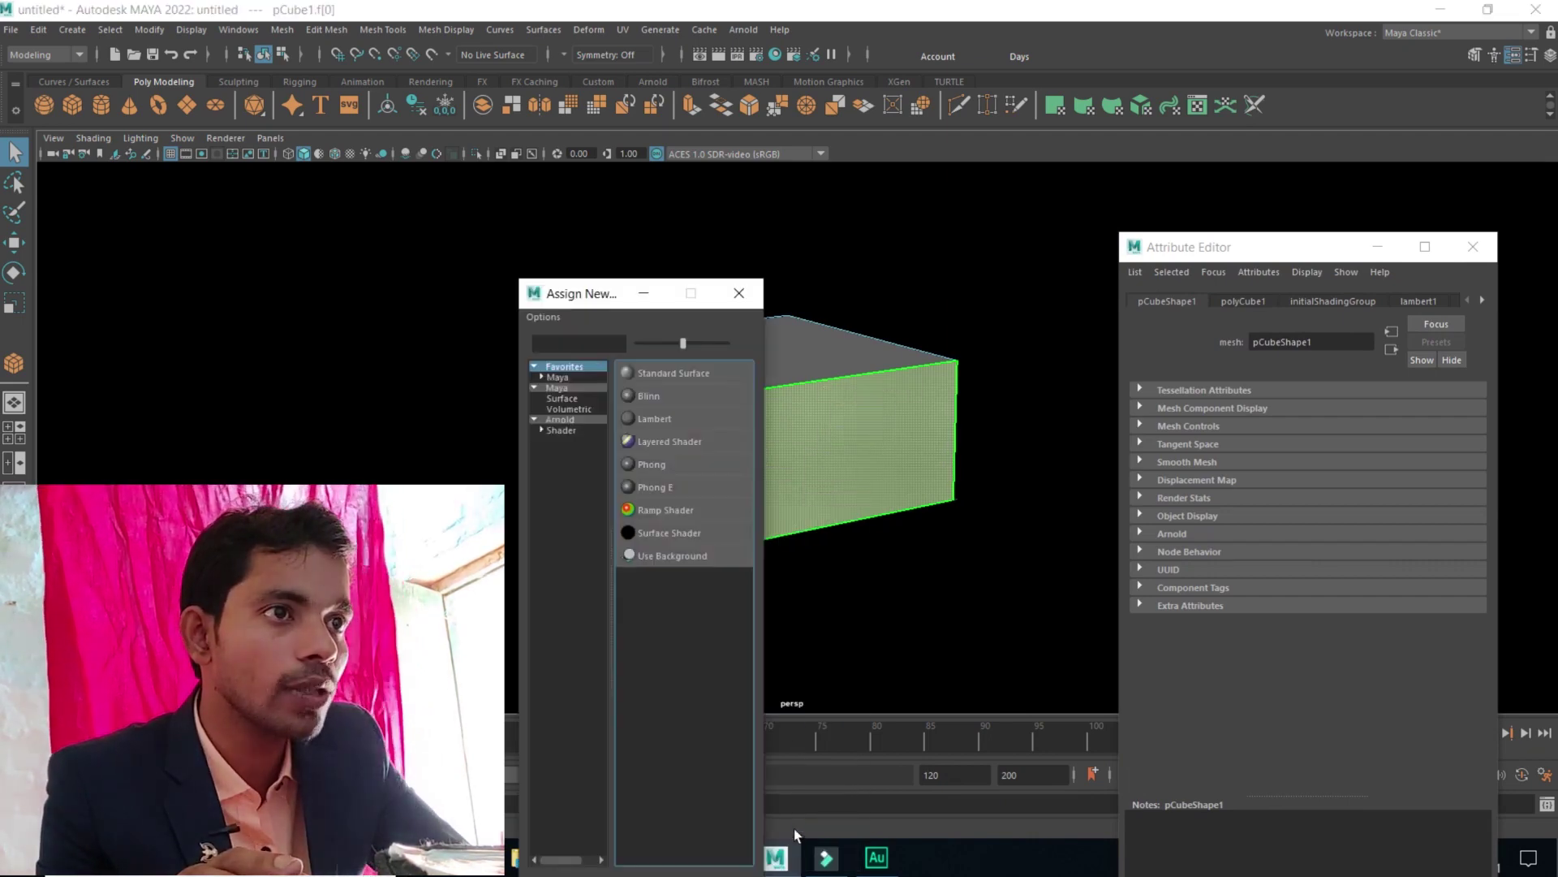
left_click(658, 491)
left_click(660, 490)
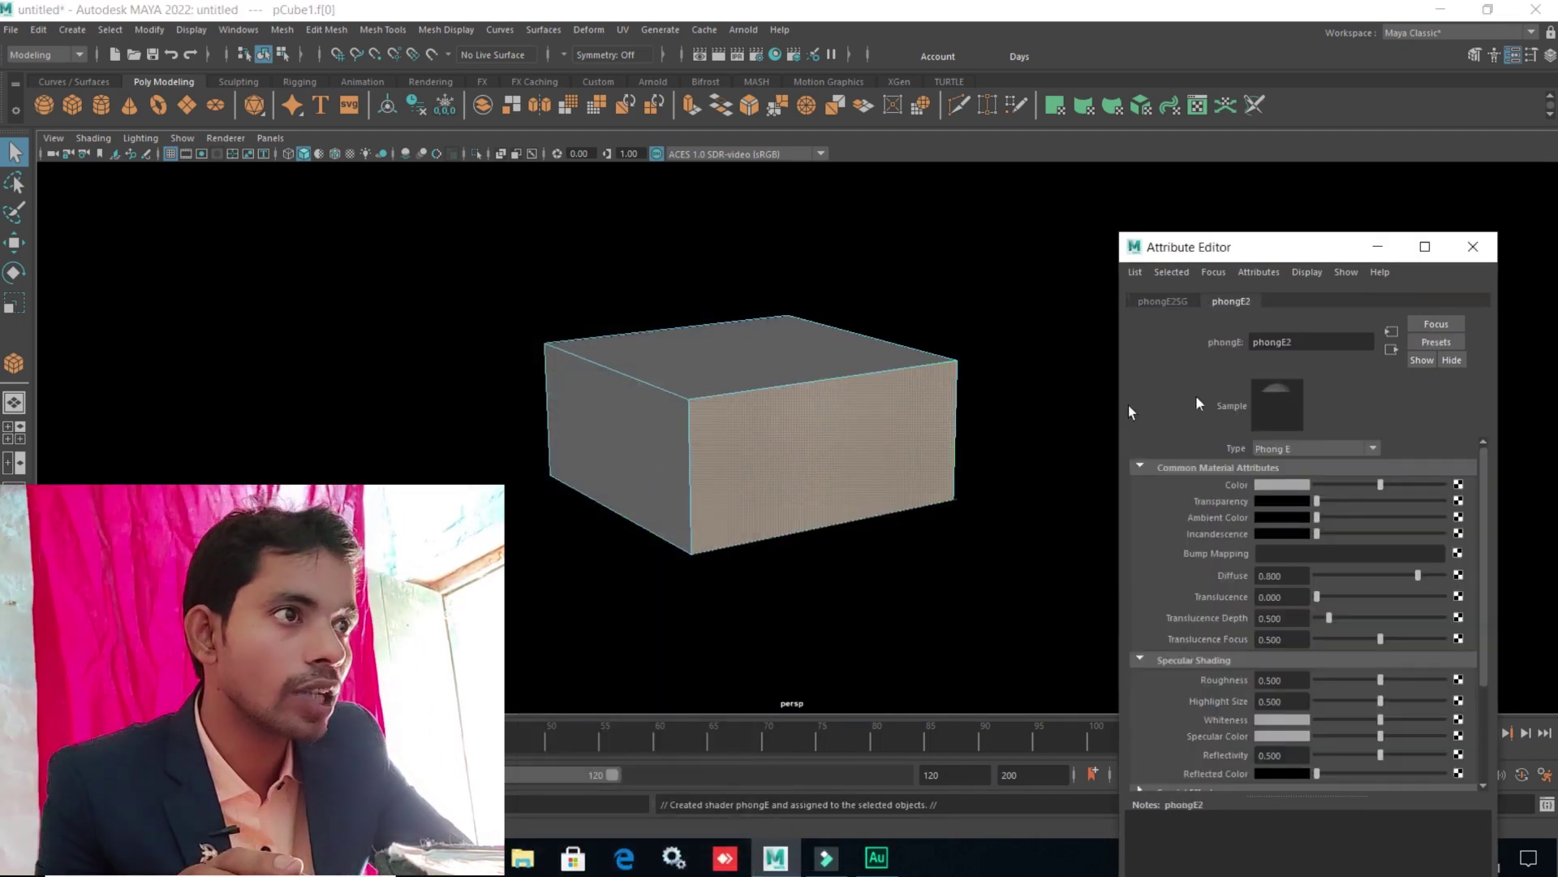
left_click(1289, 485)
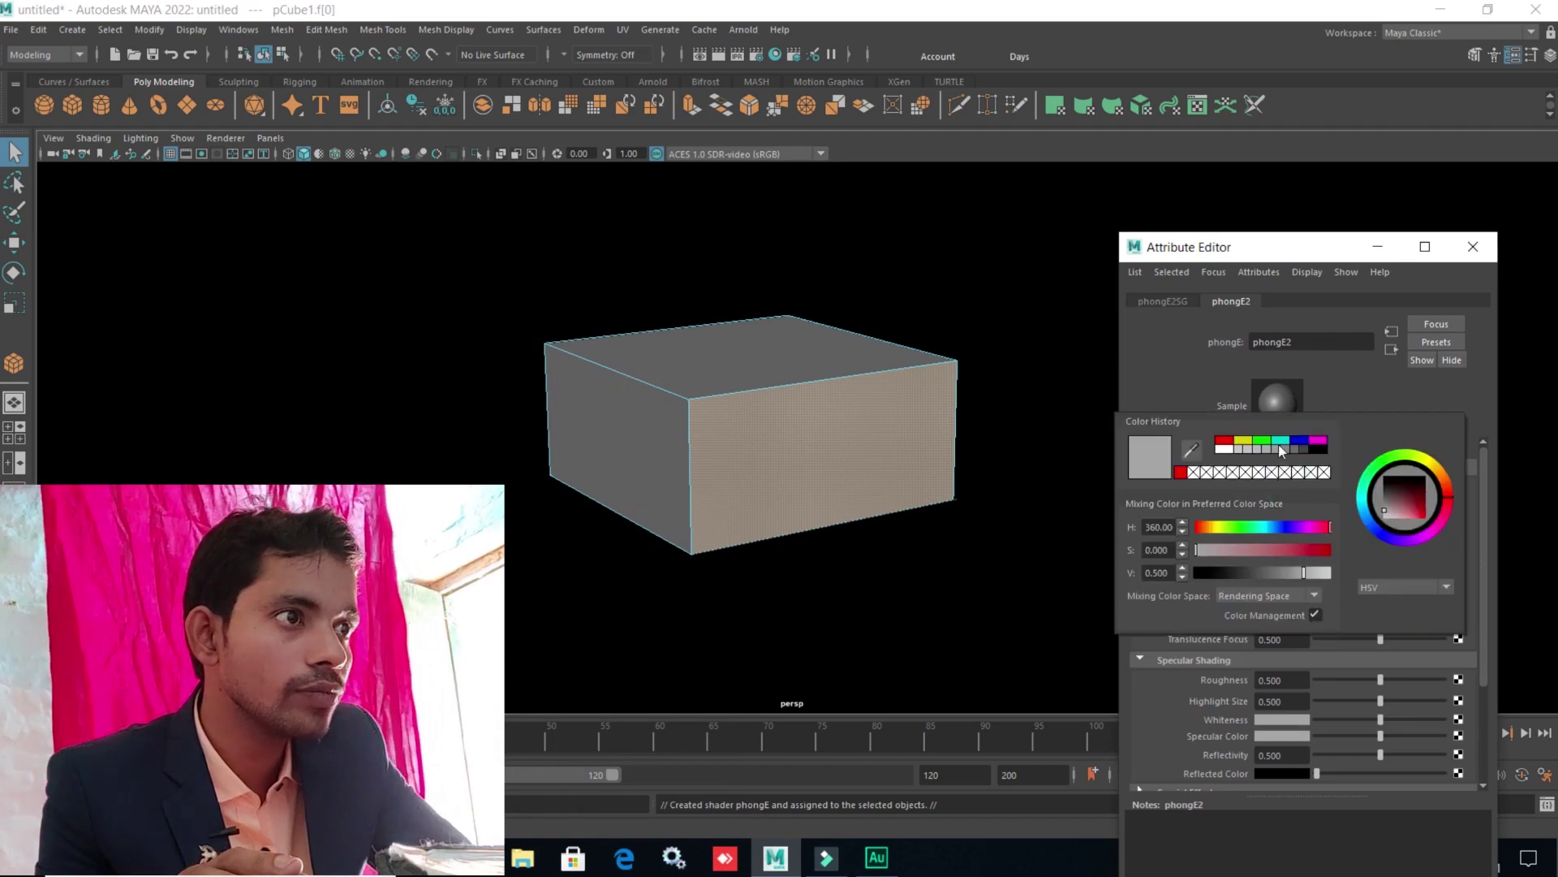
left_click(1281, 440)
left_click_drag(689, 555, 779, 467, "alt")
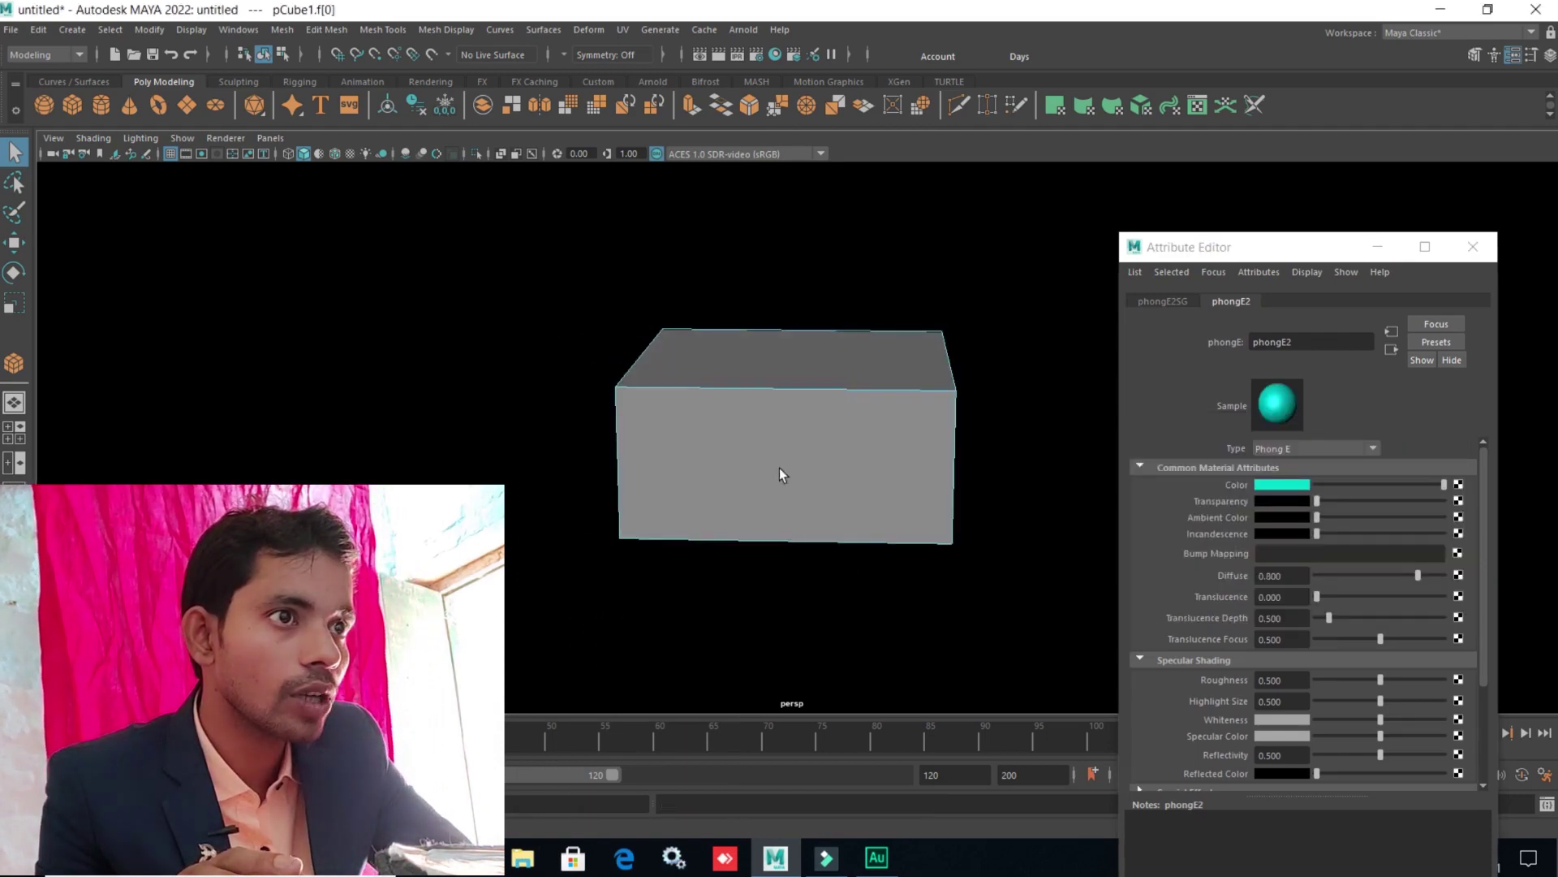
right_click_drag(778, 412, 779, 829)
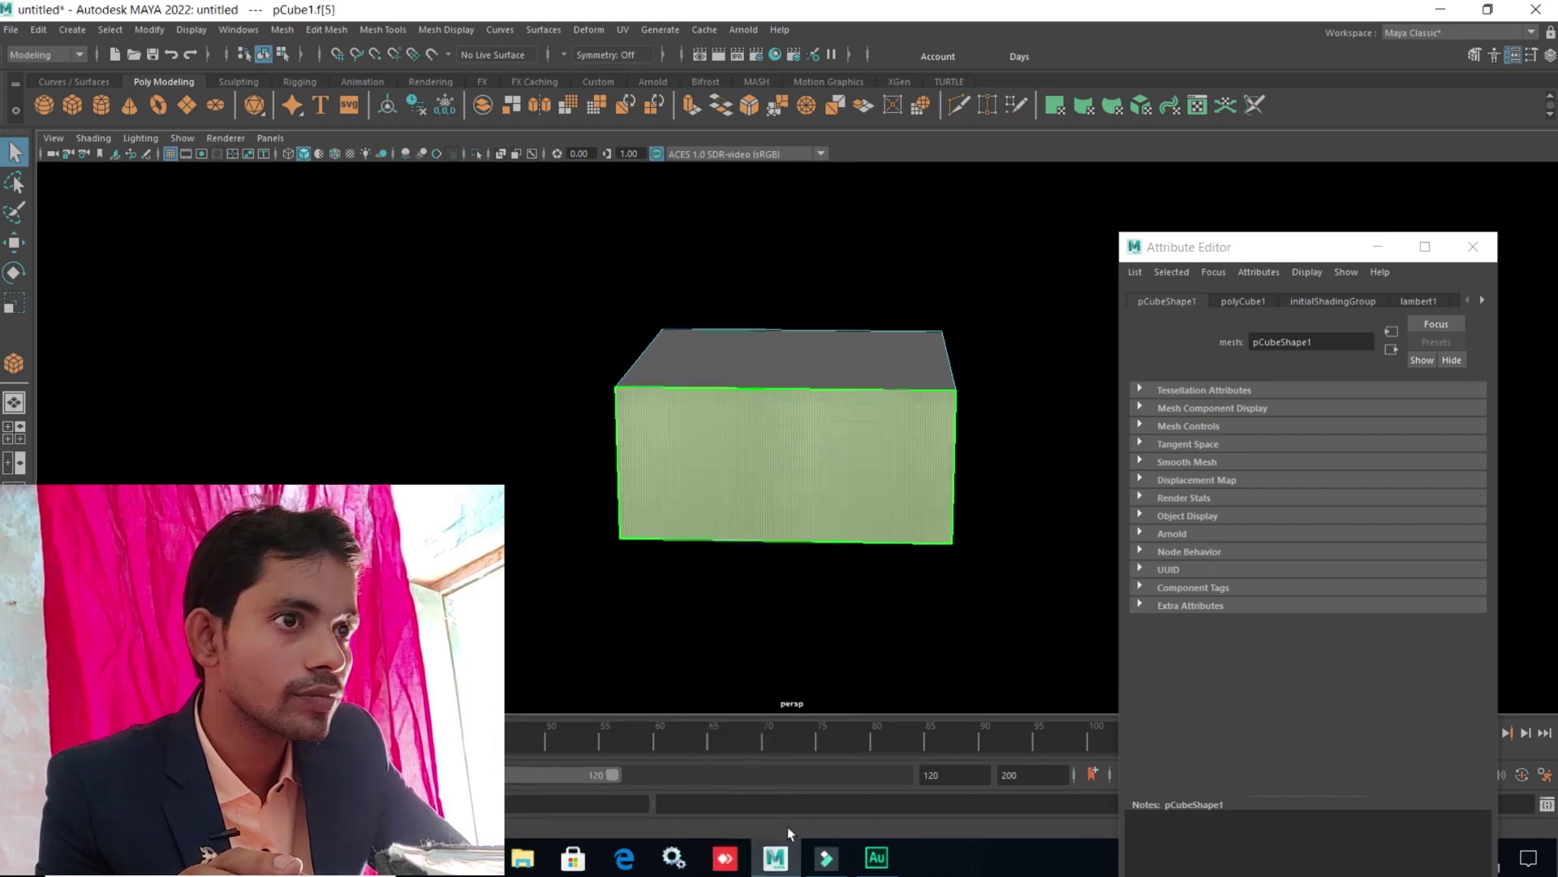
- Give the next face a new Phong E material coloured blue
left_click(661, 489)
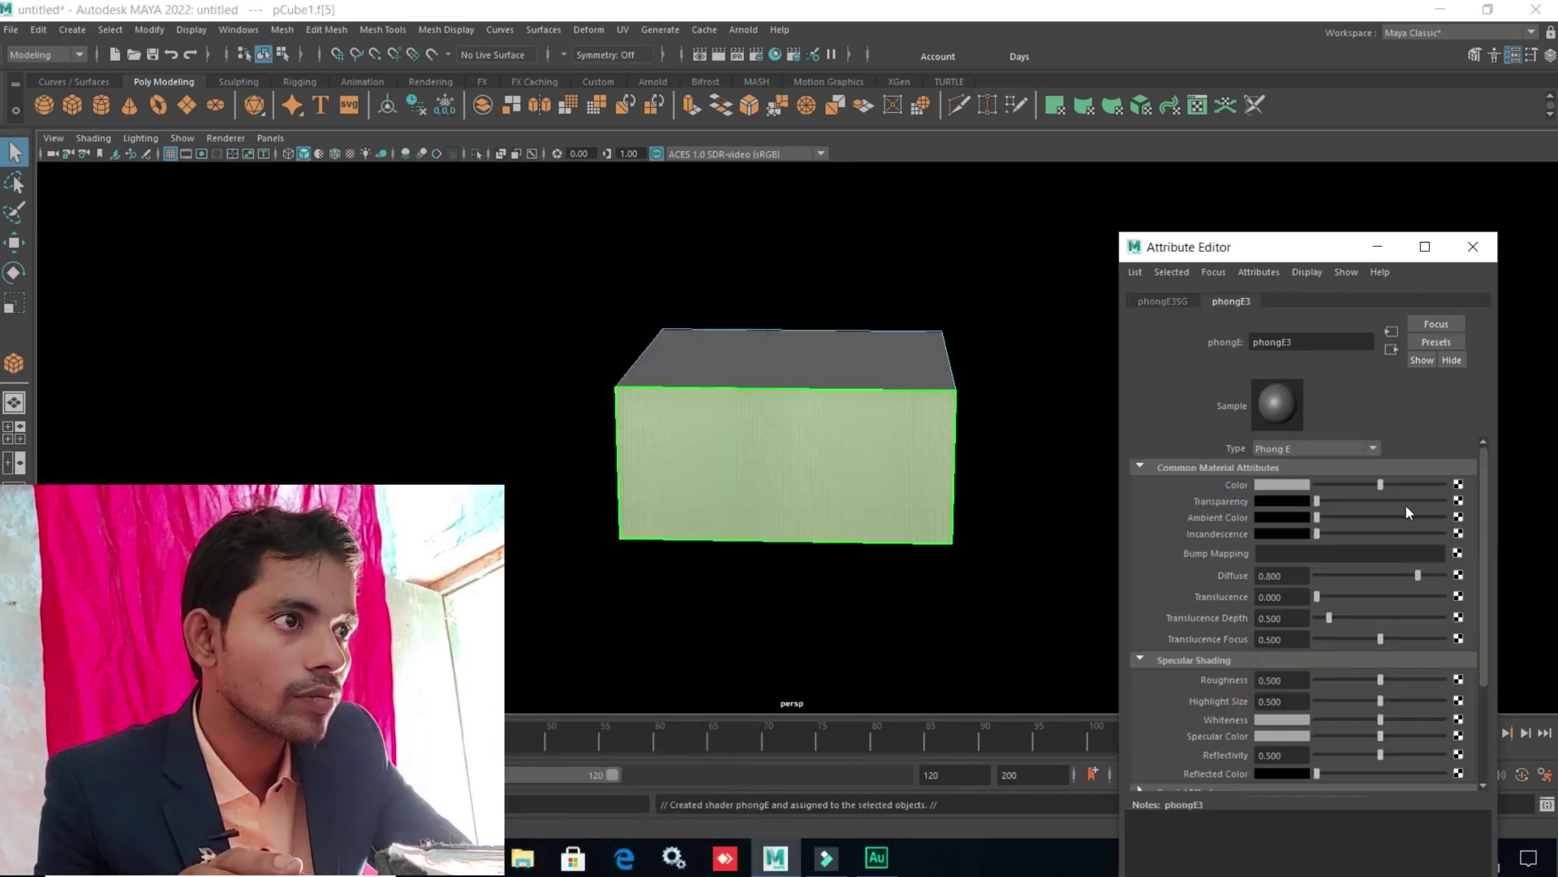
left_click(1286, 483)
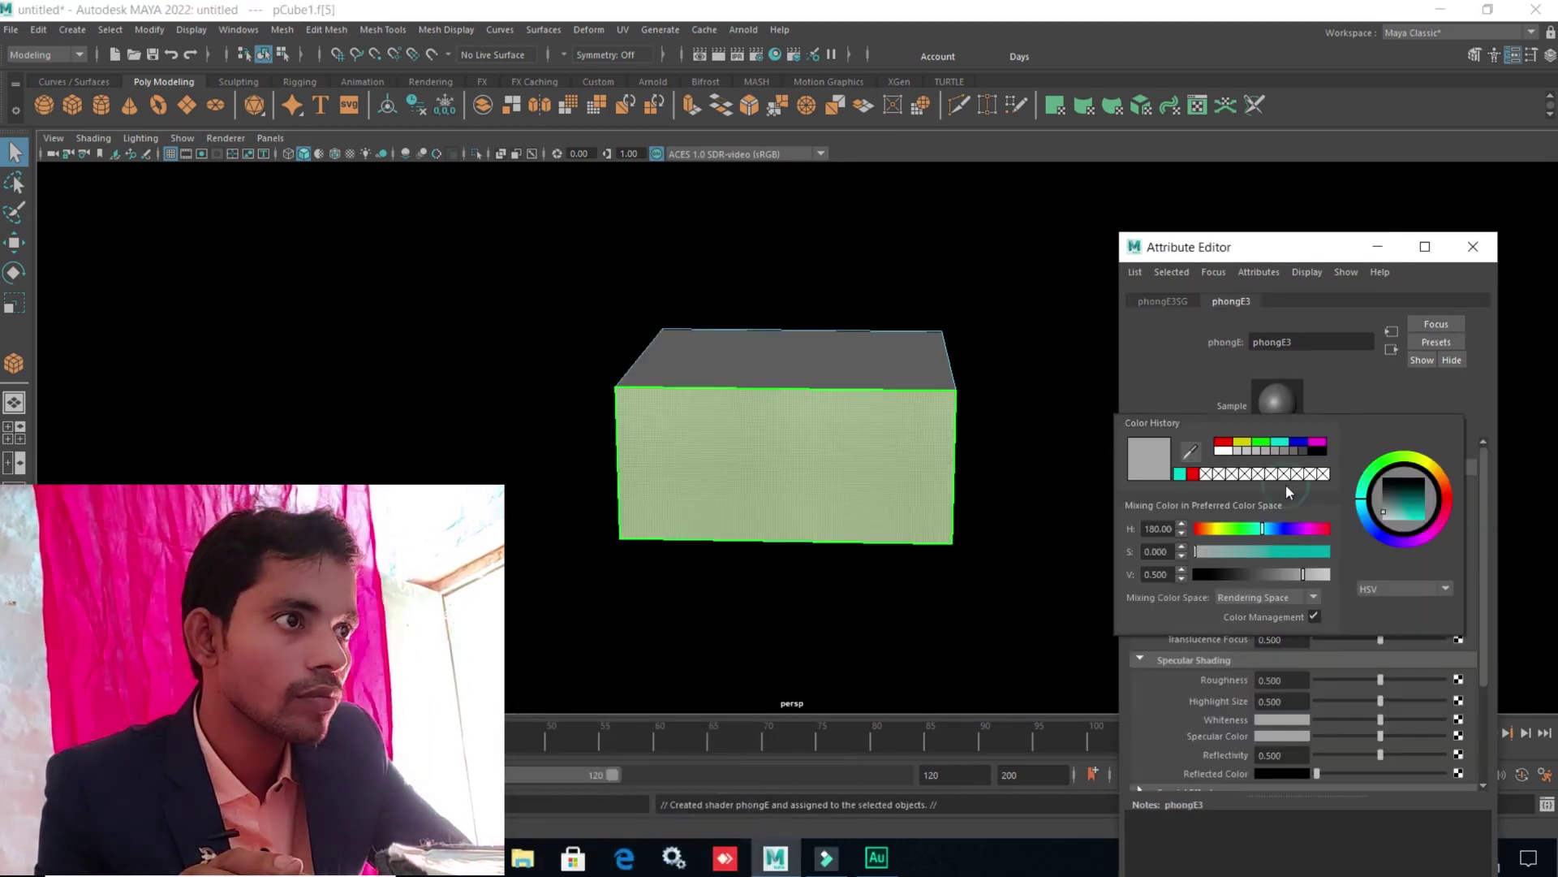
left_click(1298, 442)
mouse_move(802, 624)
left_mouse_down("alt")
mouse_move(928, 619)
mouse_move(758, 573)
mouse_move(1101, 563)
mouse_move(729, 609)
mouse_move(787, 498)
left_mouse_up("alt")
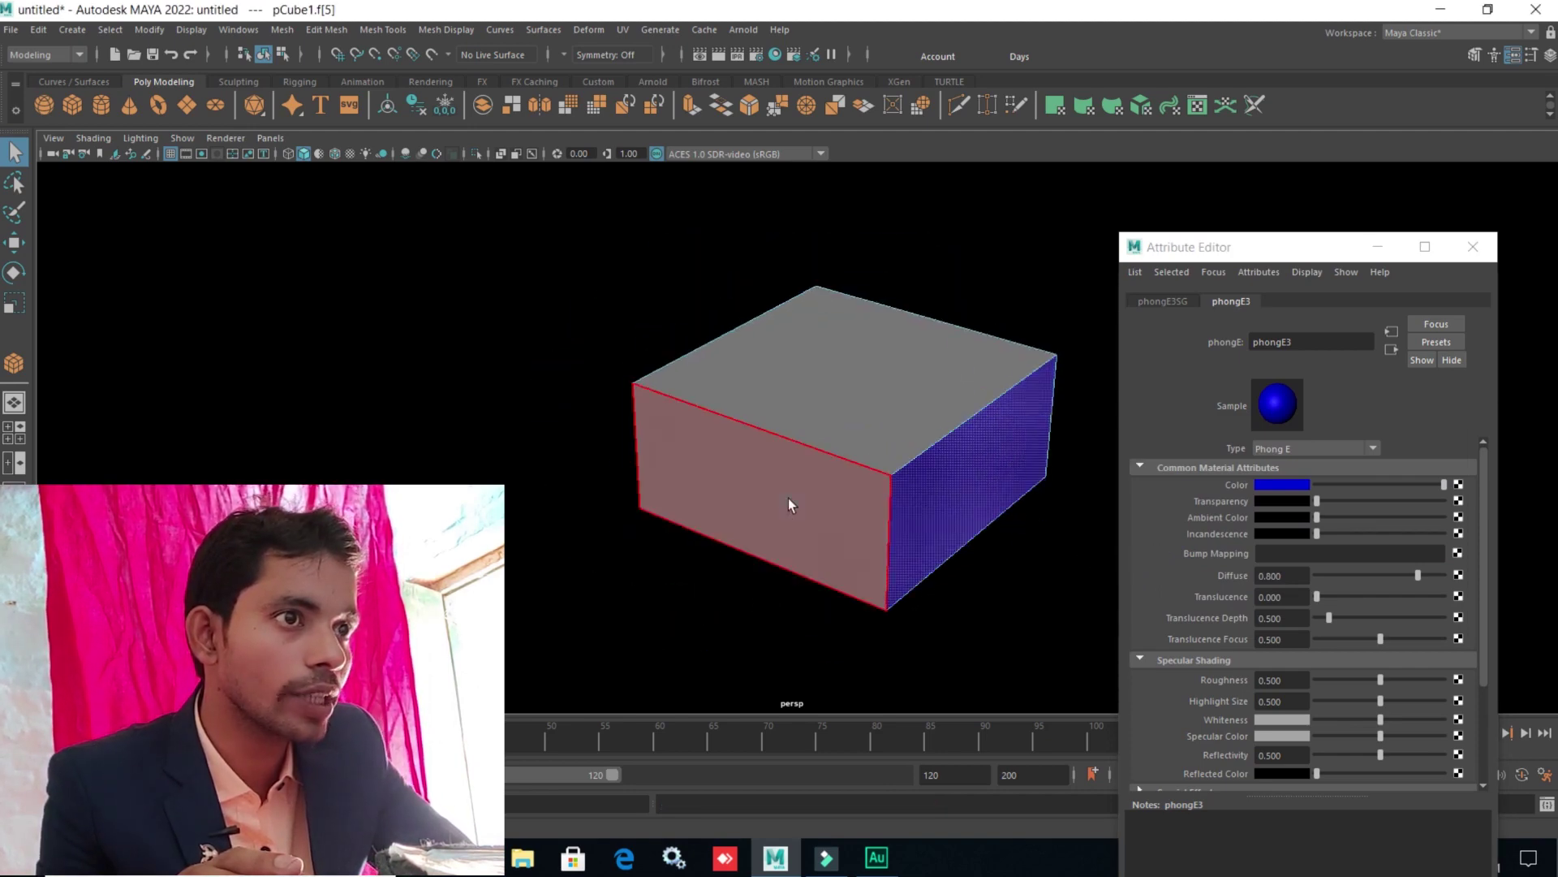
left_click(788, 499)
- Give the left face a new green Phong E and recolour the front face yellow
right_click(788, 498)
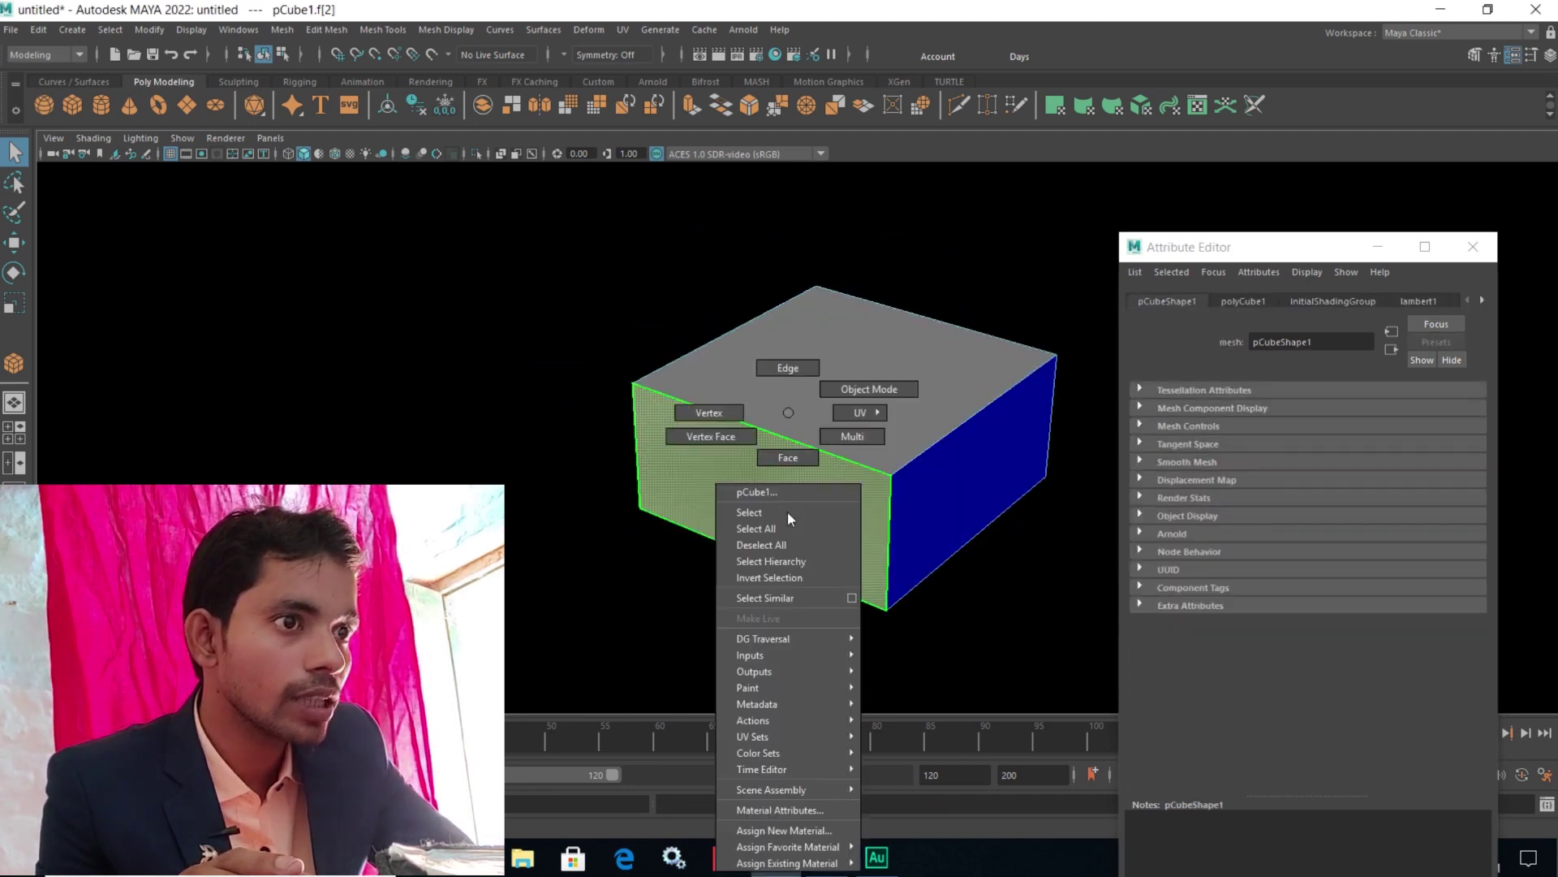
left_click(791, 827)
left_click(655, 490)
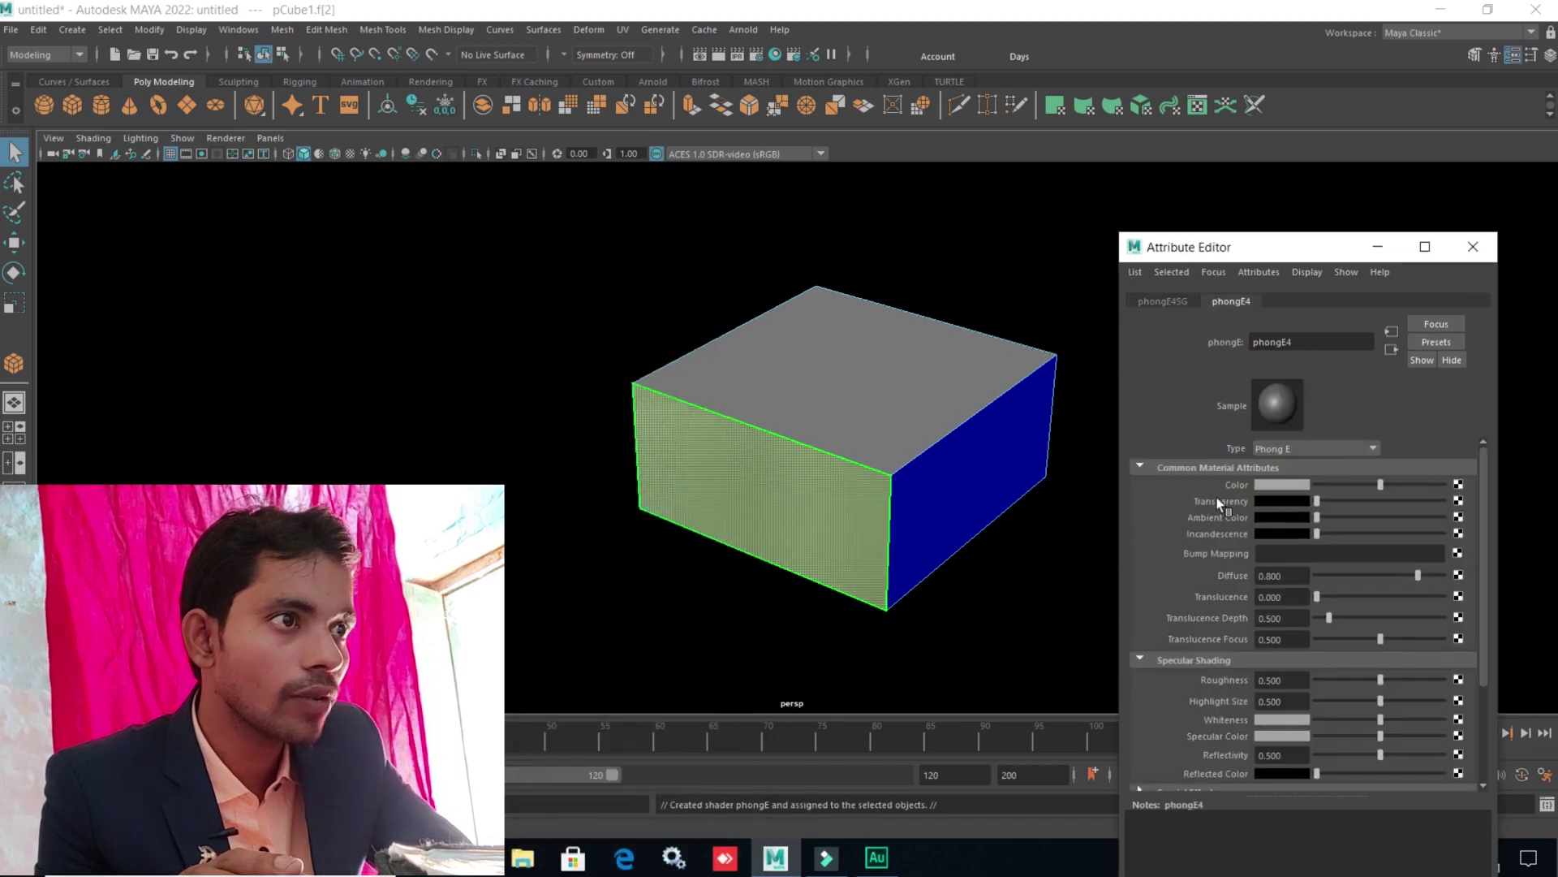
left_click(1294, 492)
left_click(1302, 444)
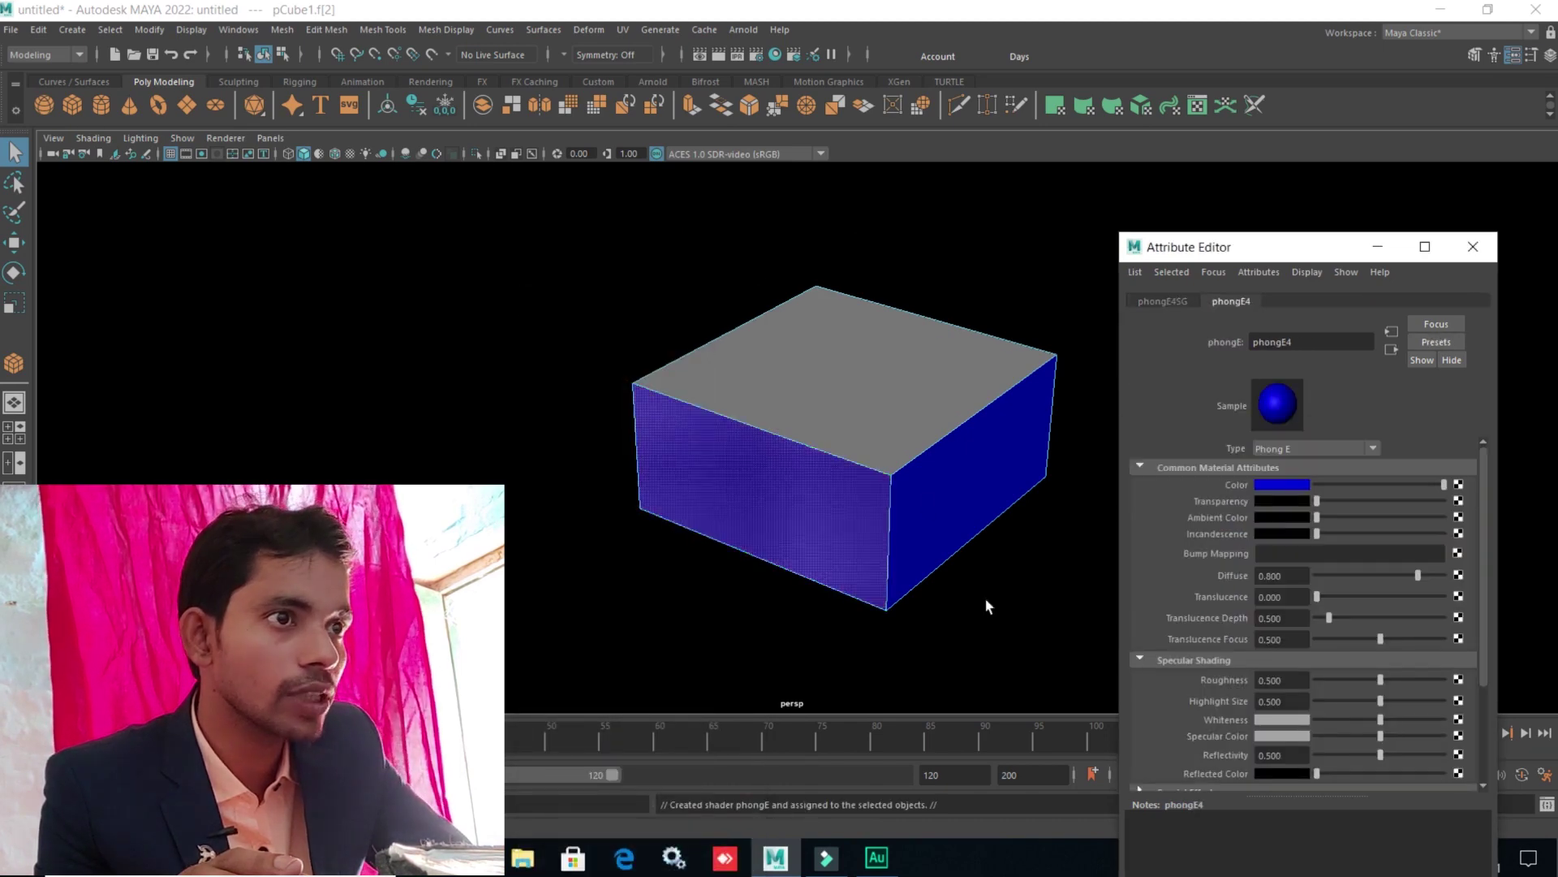
left_click(1284, 485)
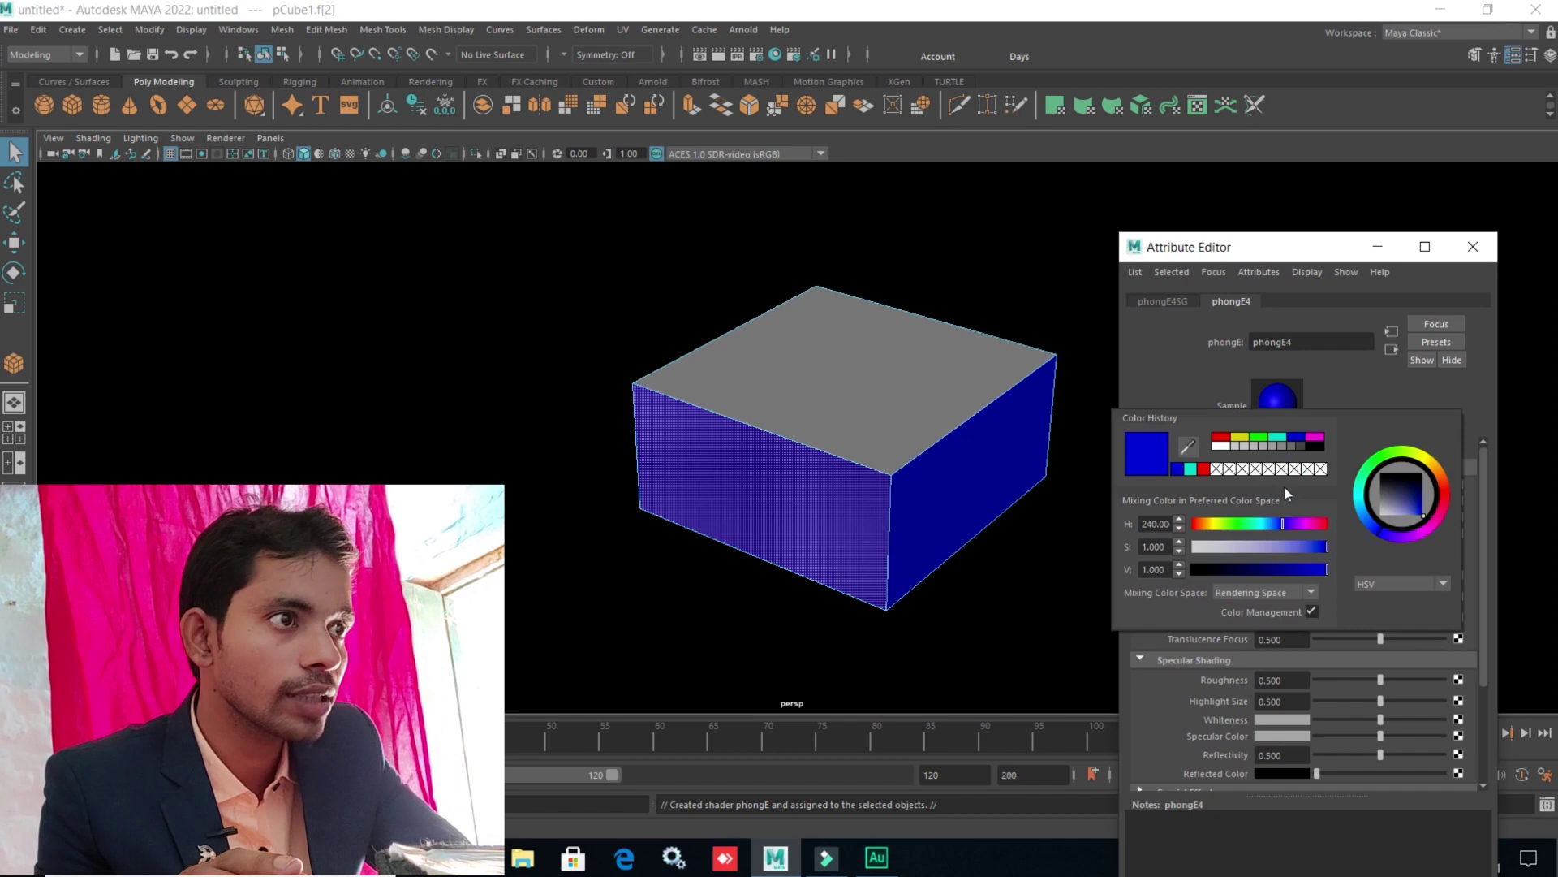
left_click(1256, 443)
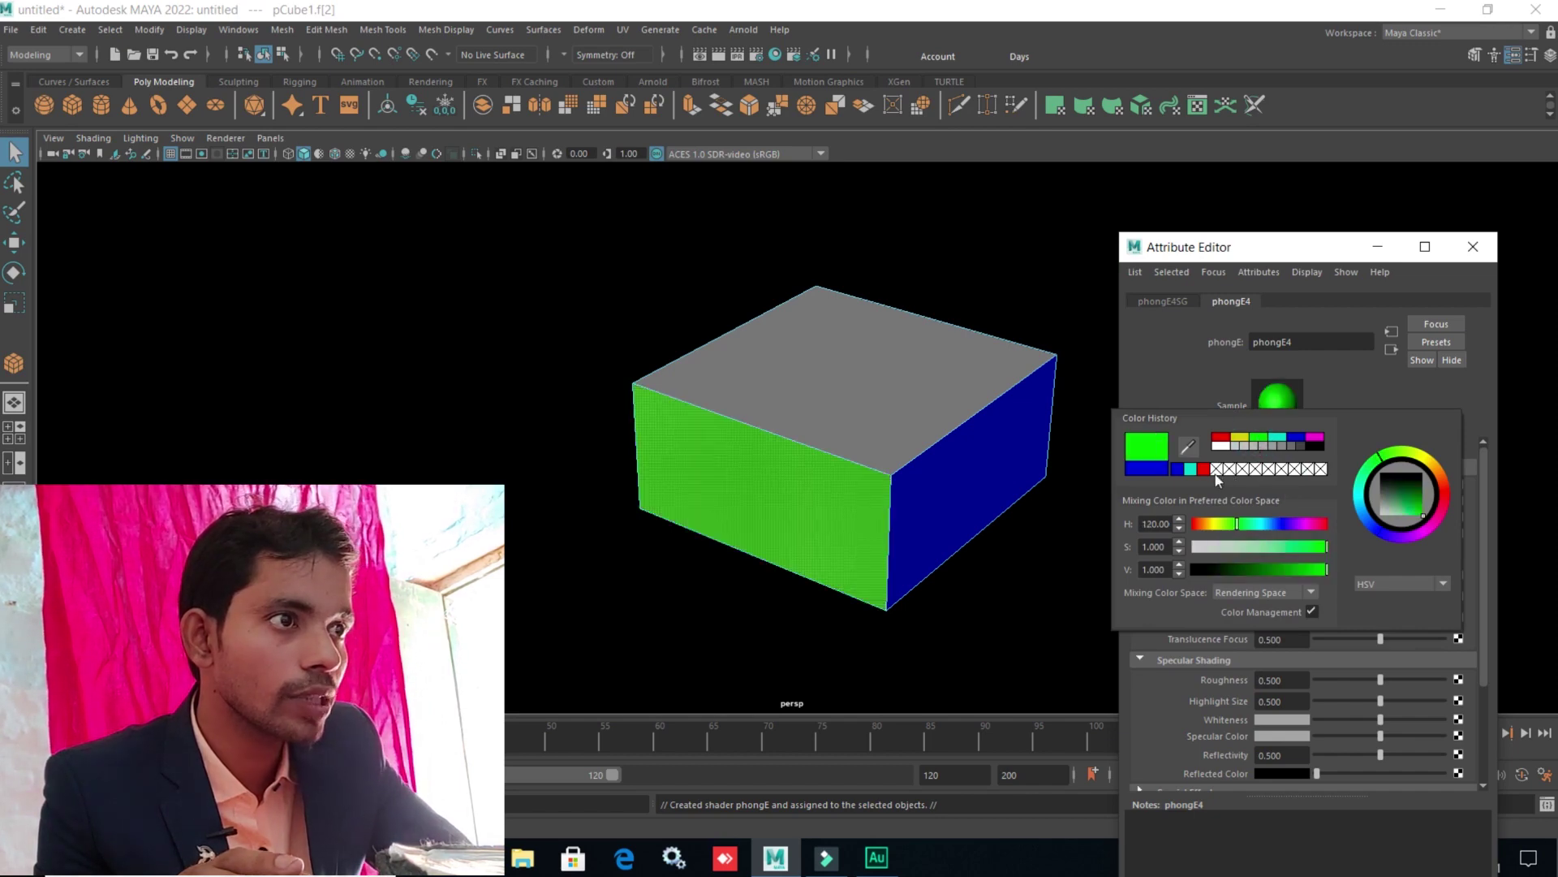
left_click(1191, 471)
left_click(1257, 441)
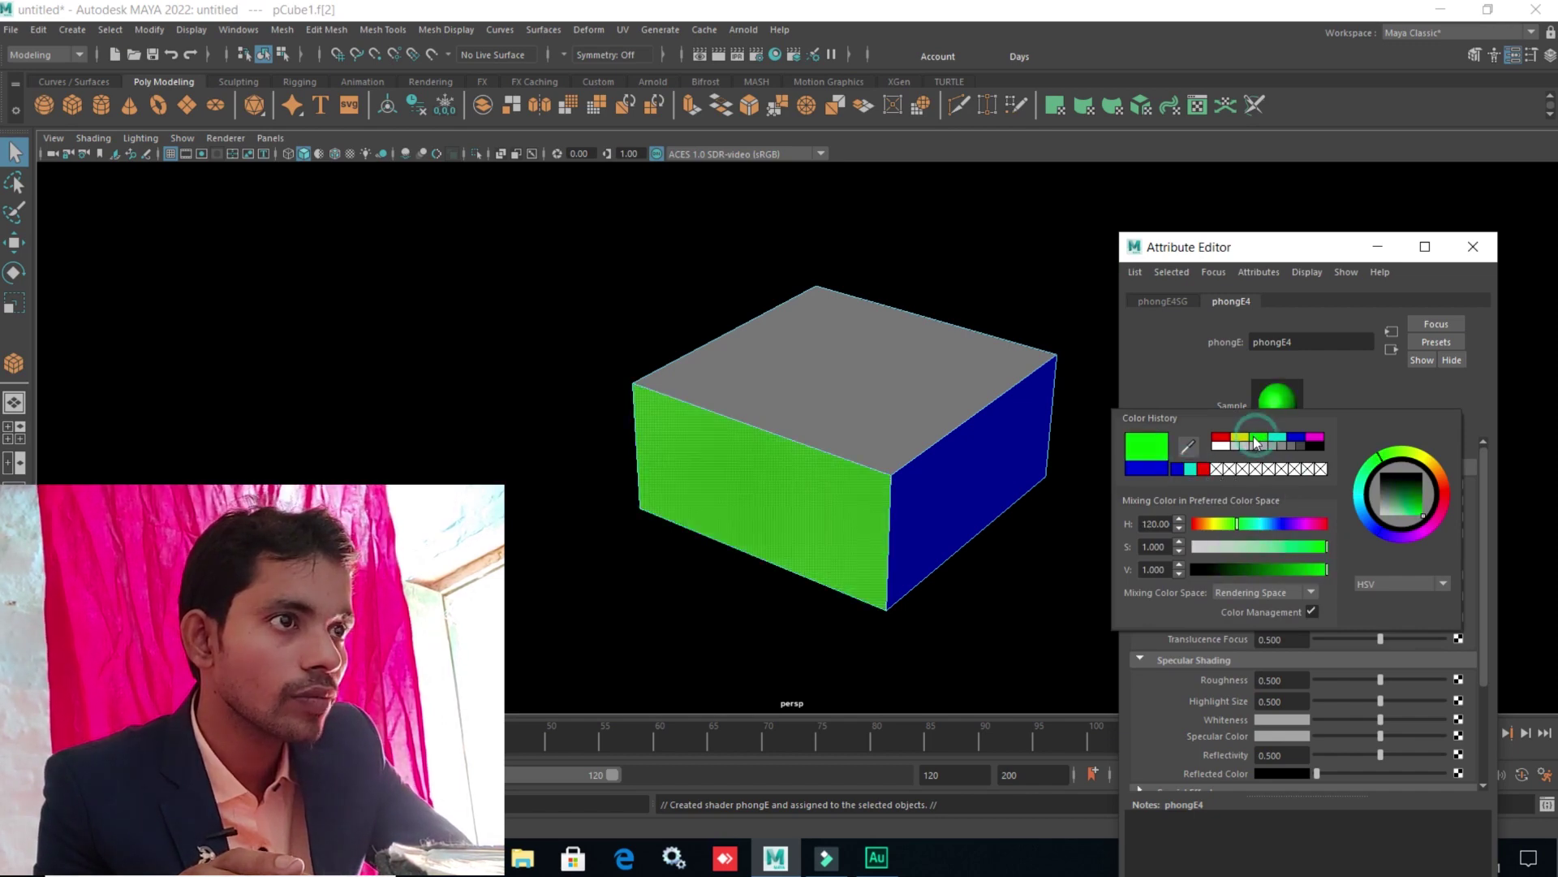
left_click(1239, 439)
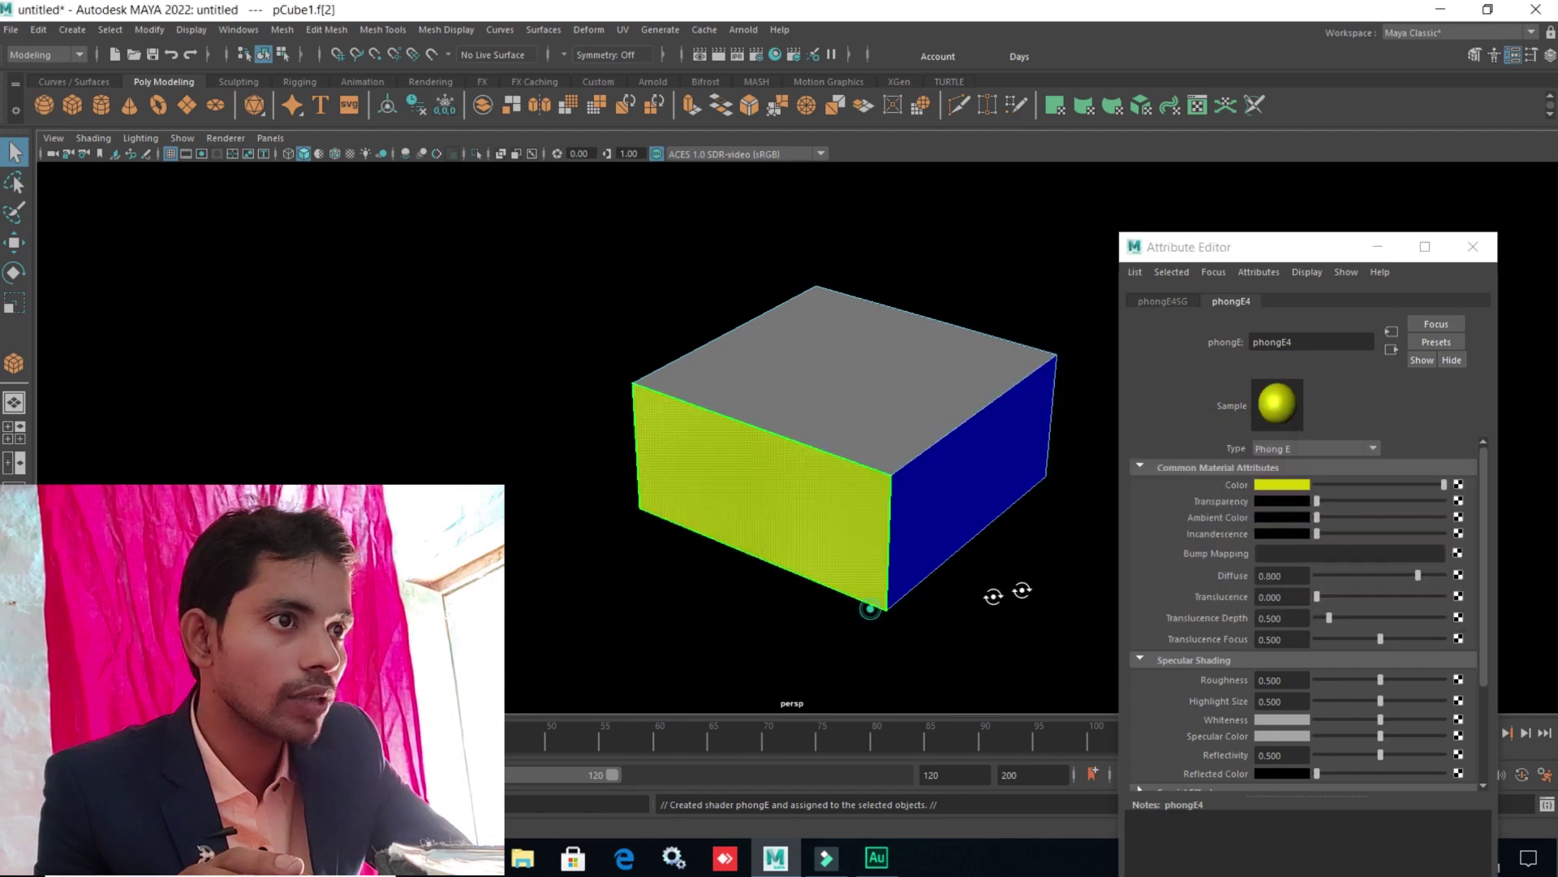
- Assign the cube's bottom face a new white Phong E material
mouse_move(991, 599)
left_mouse_down("alt")
mouse_move(1021, 543)
mouse_move(678, 452)
left_mouse_up("alt")
left_click_drag(789, 559, 873, 552, "alt")
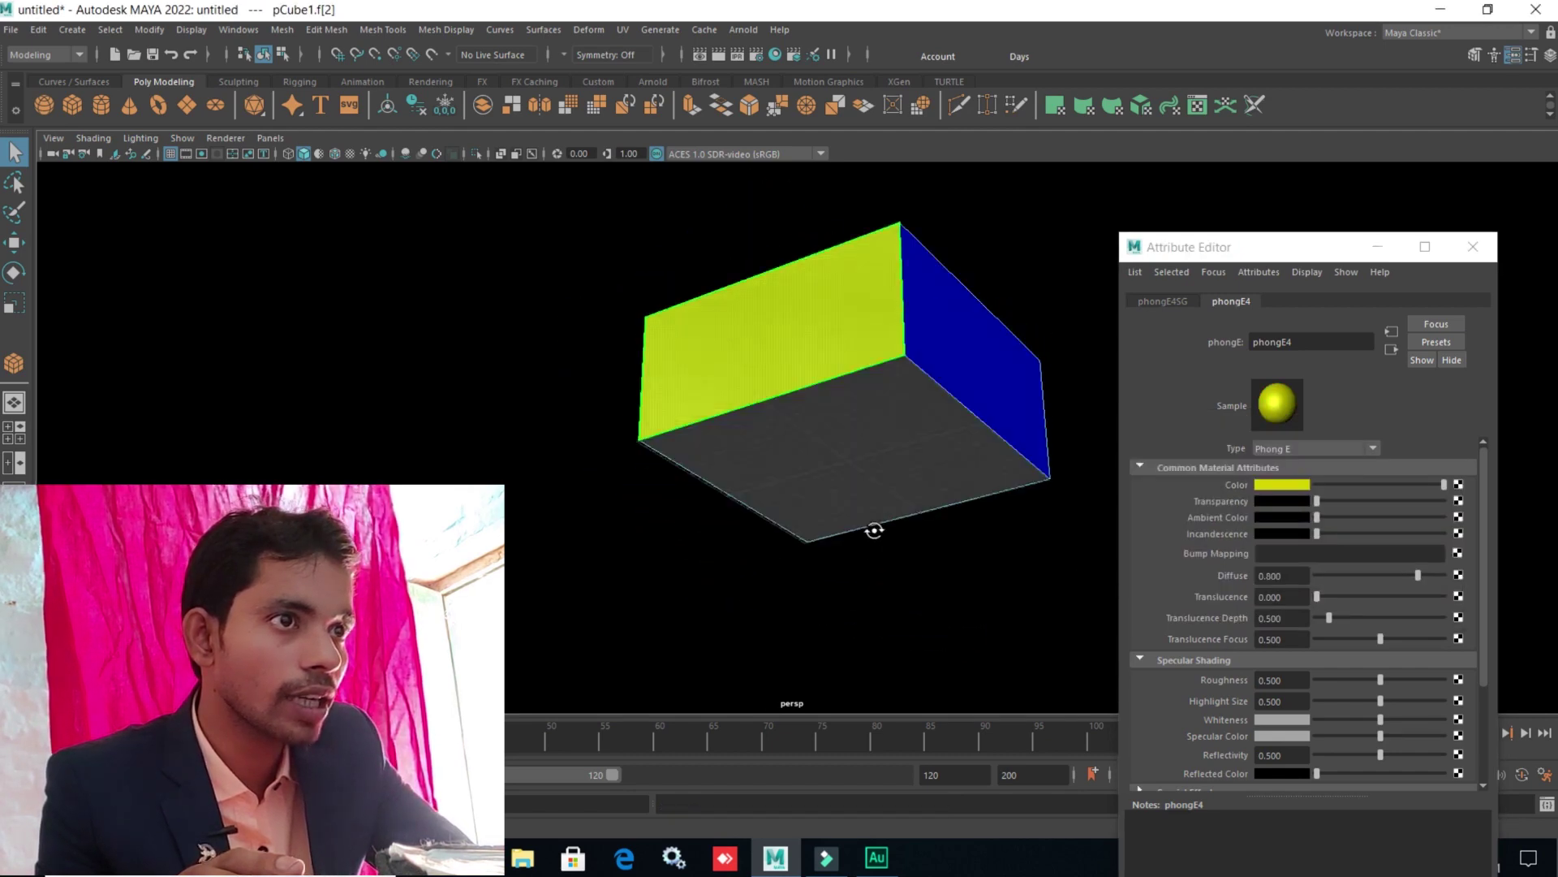
left_click(866, 422)
right_click_drag(878, 510, 880, 831)
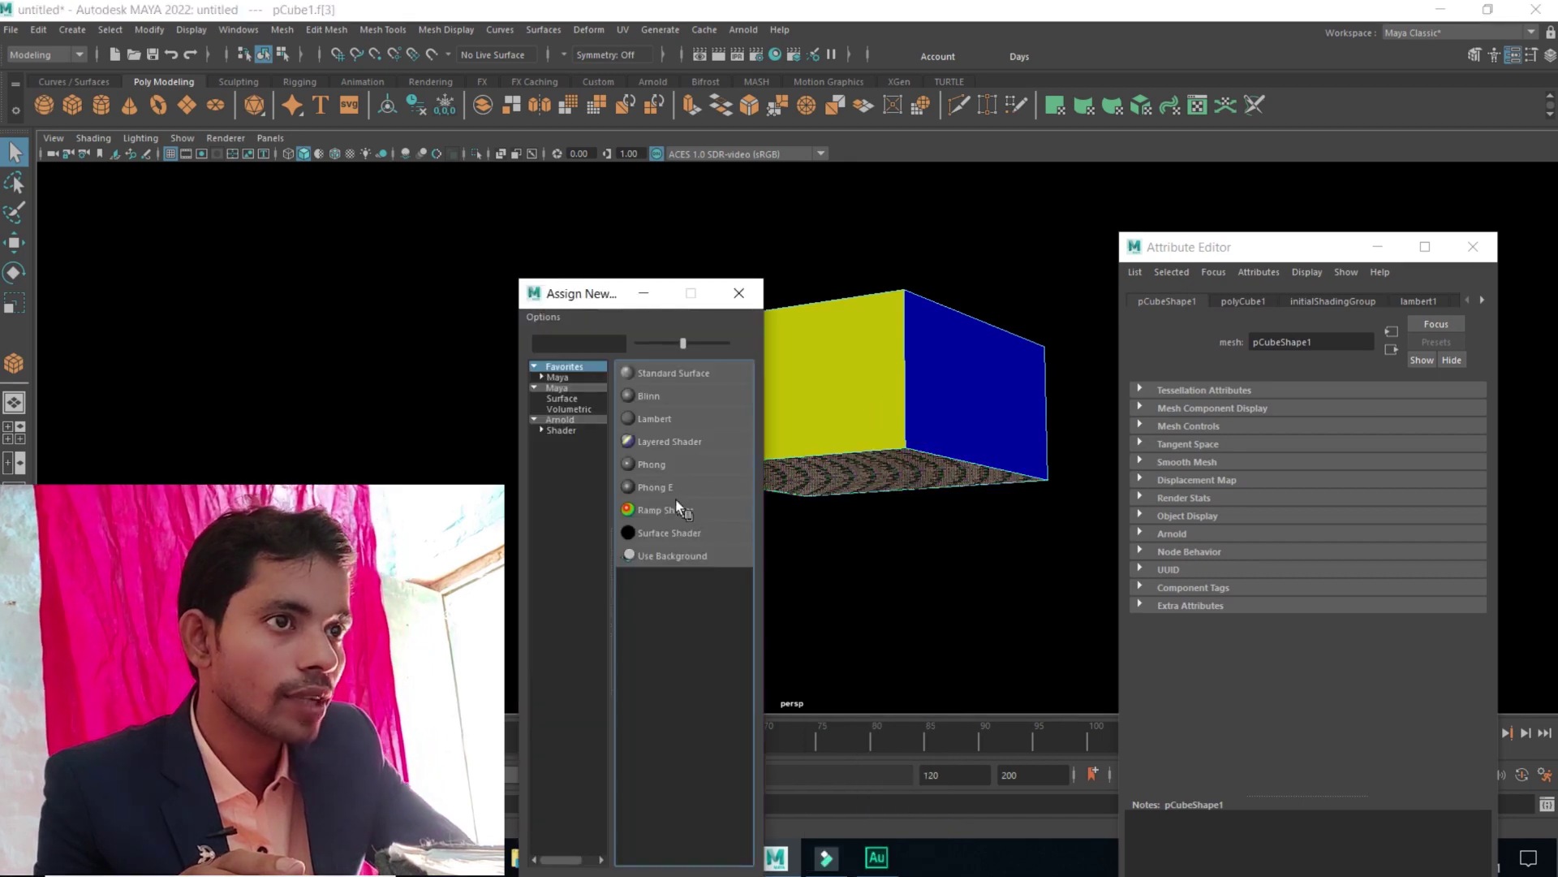
left_click(690, 487)
left_click_drag(952, 578, 981, 617, "alt")
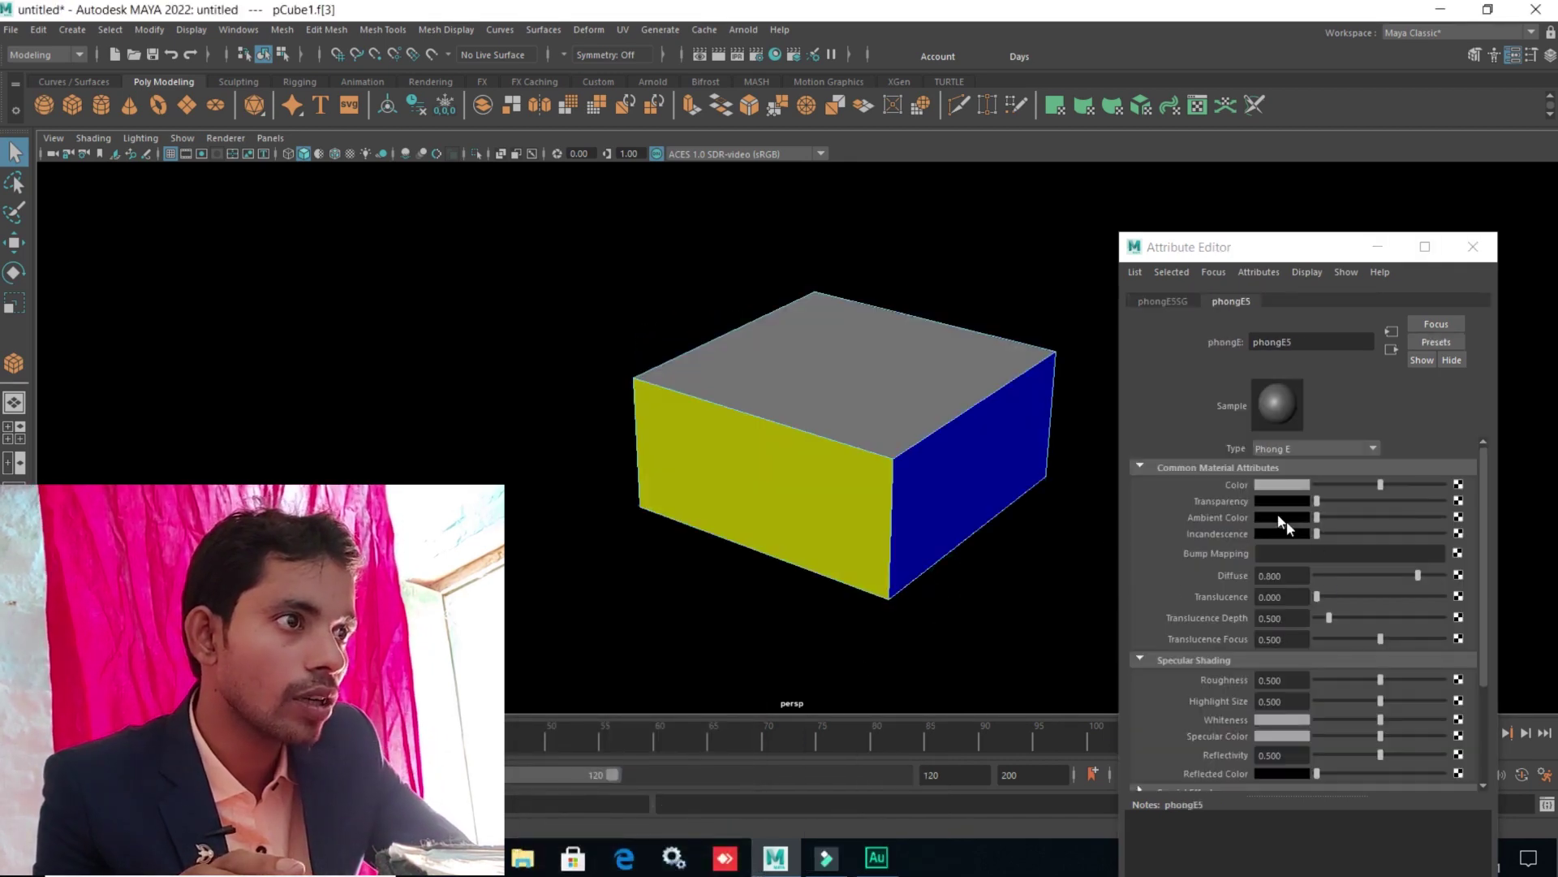
left_click(1283, 486)
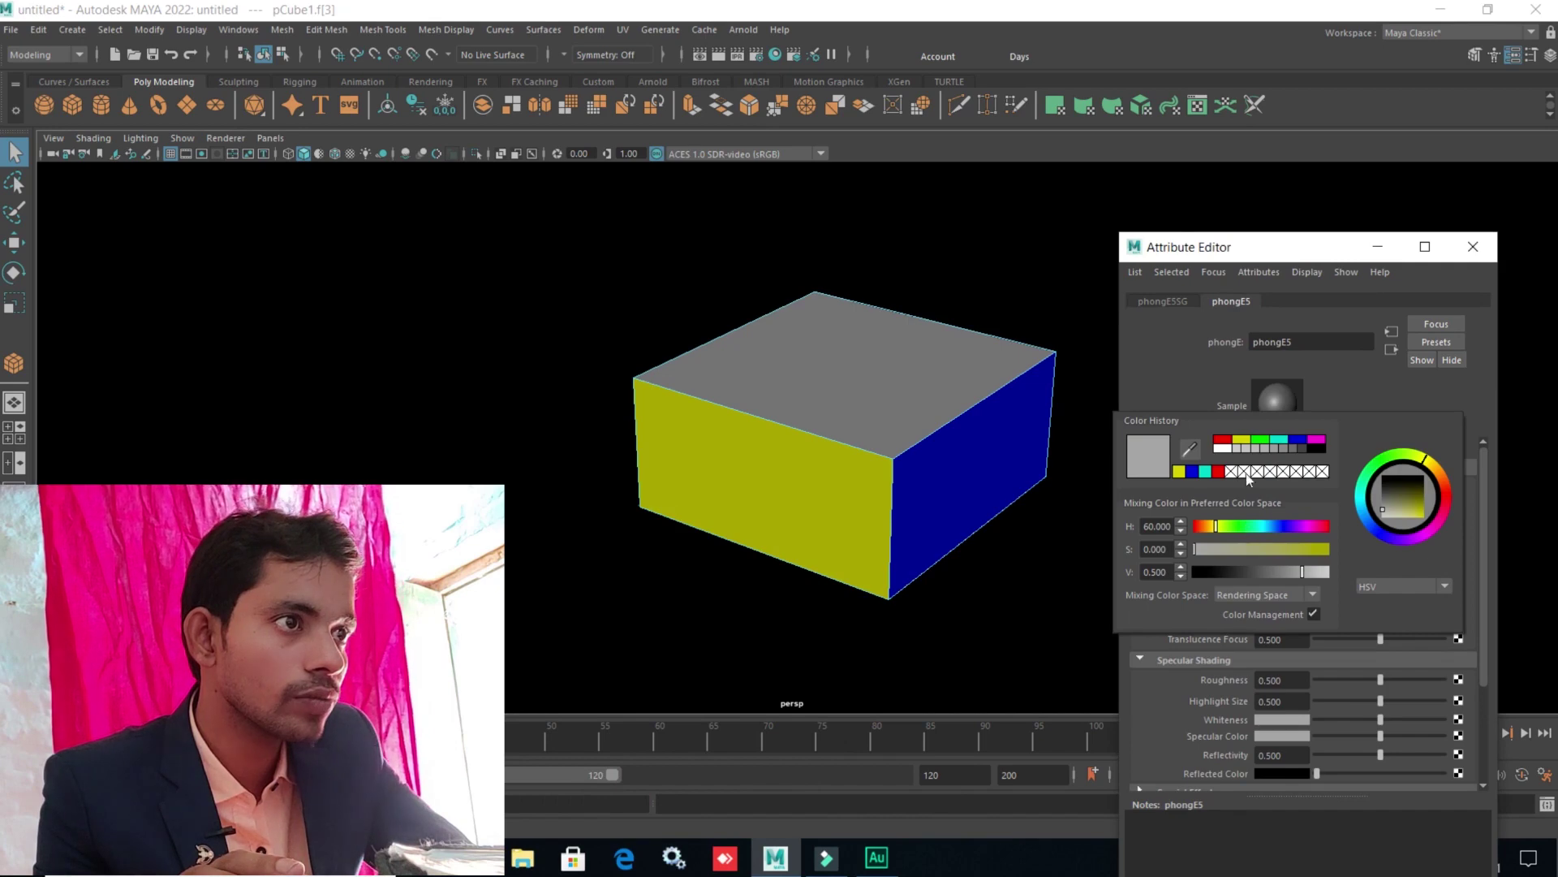
left_click(1224, 448)
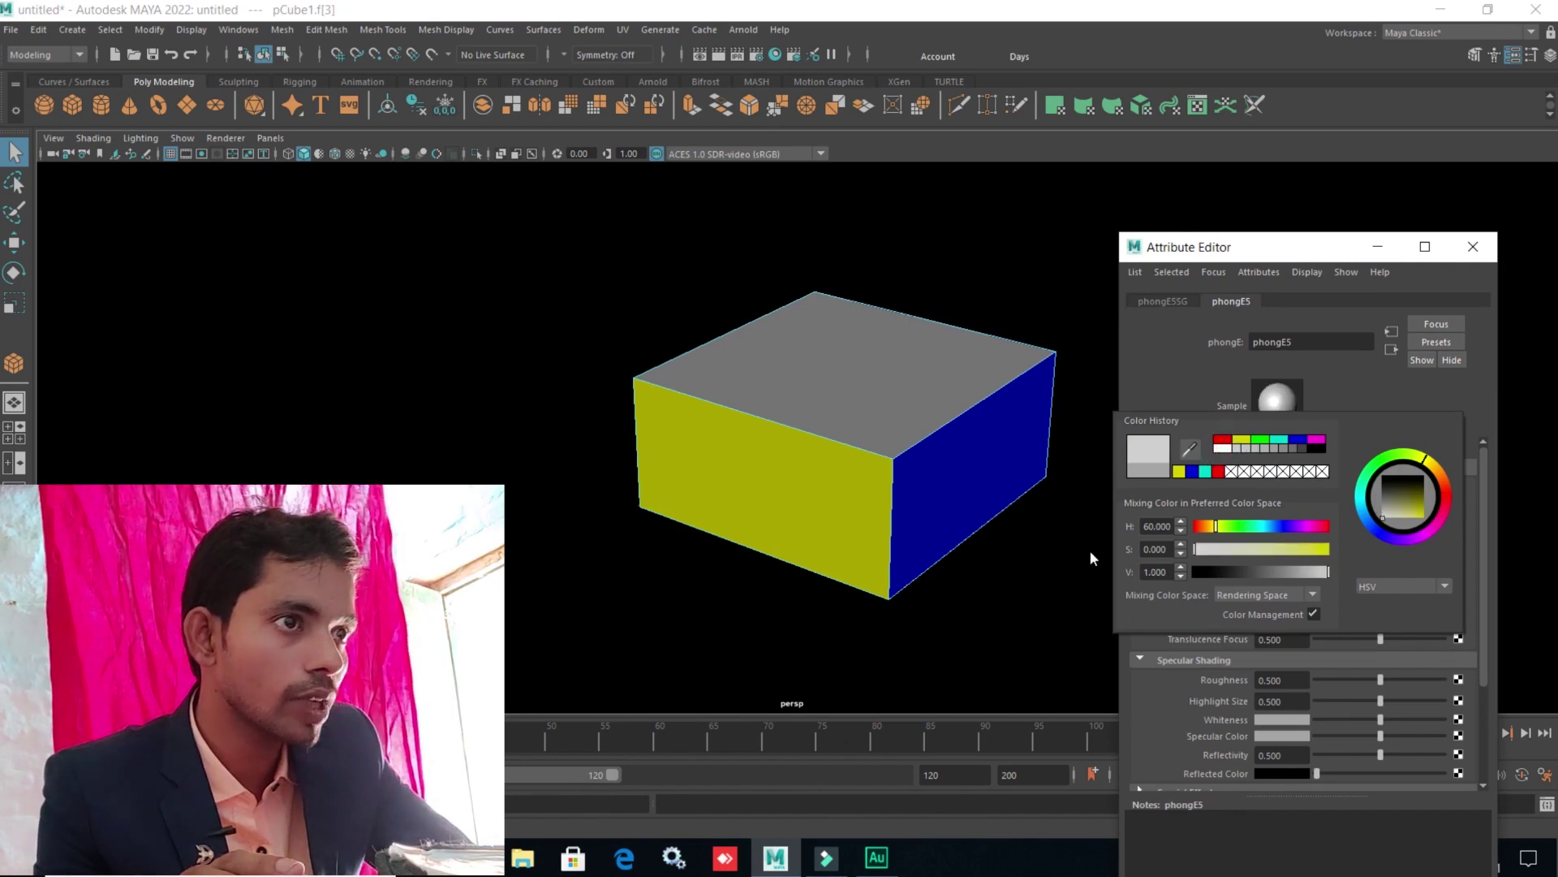
- Assign the cube's top face a new orange Phong E material
left_click(906, 402)
right_click(907, 402)
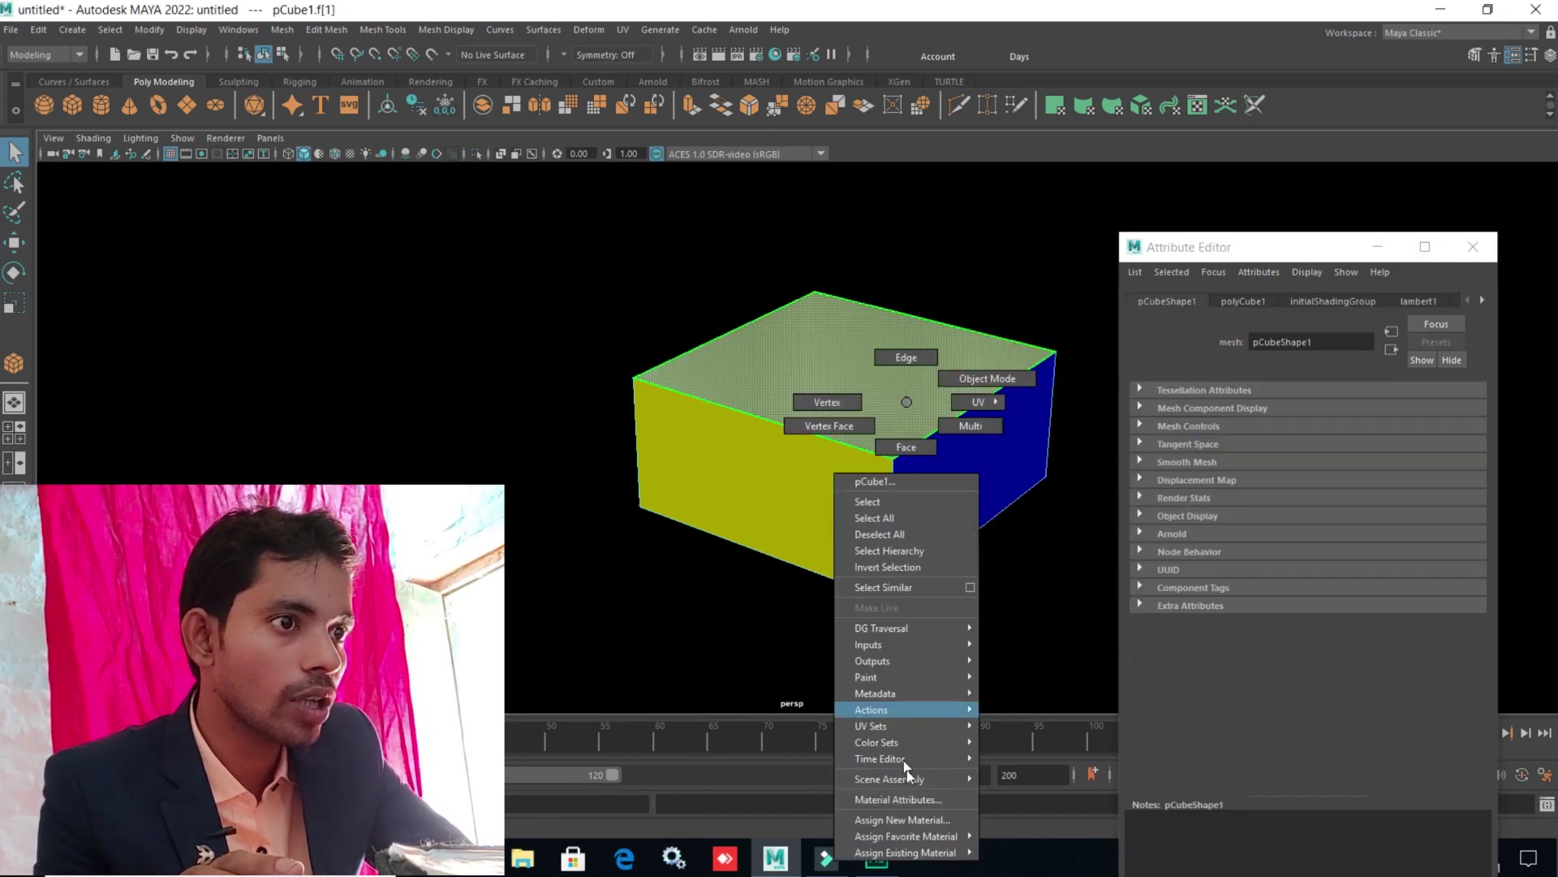
mouse_move(906, 836)
left_click(895, 818)
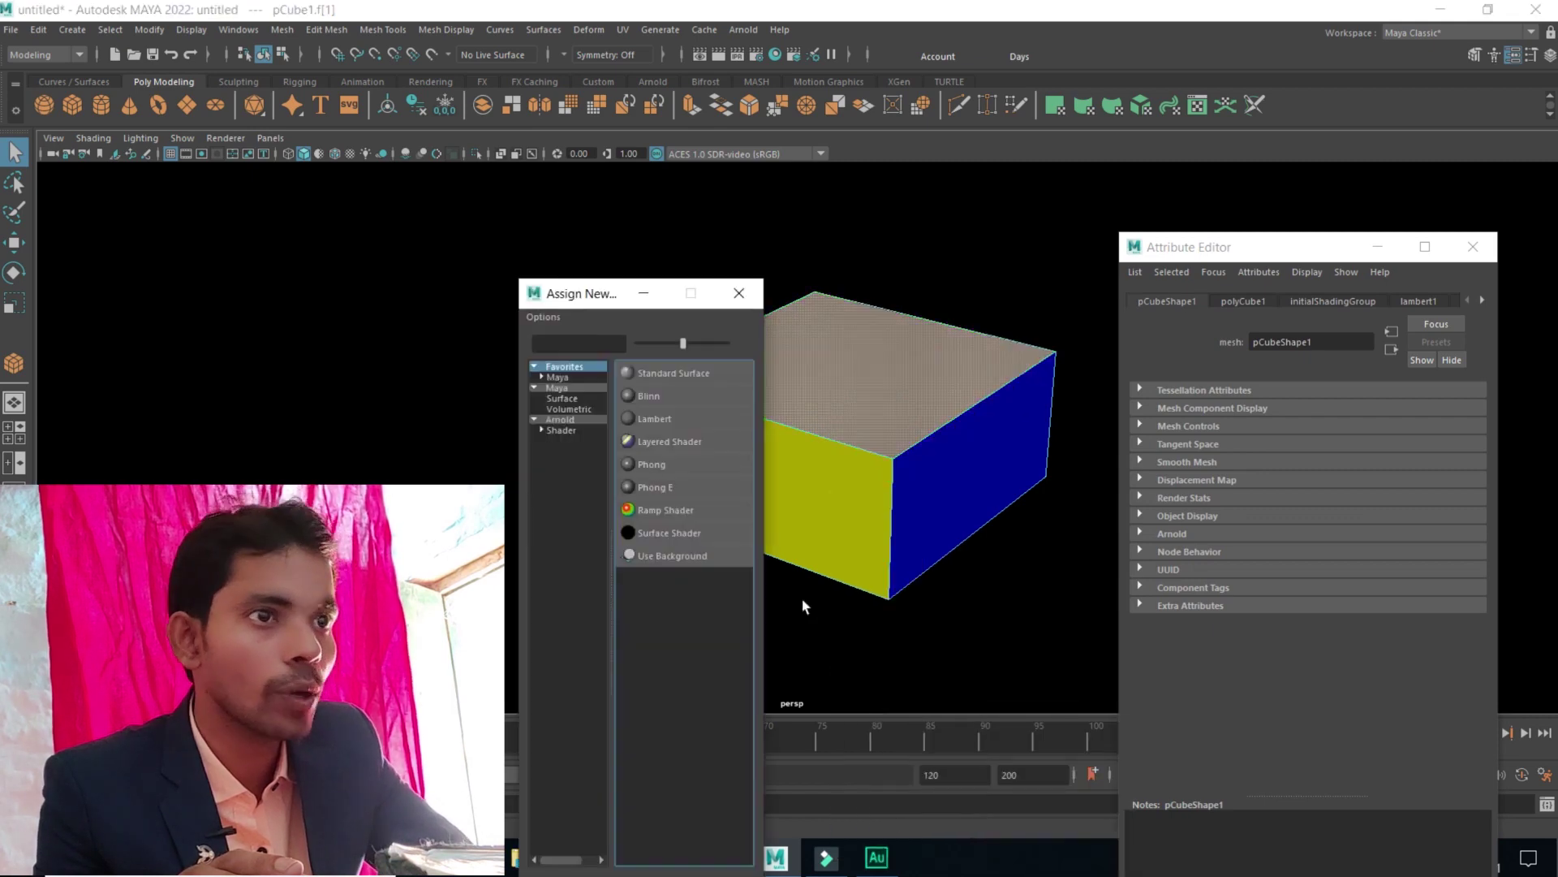
left_click(662, 492)
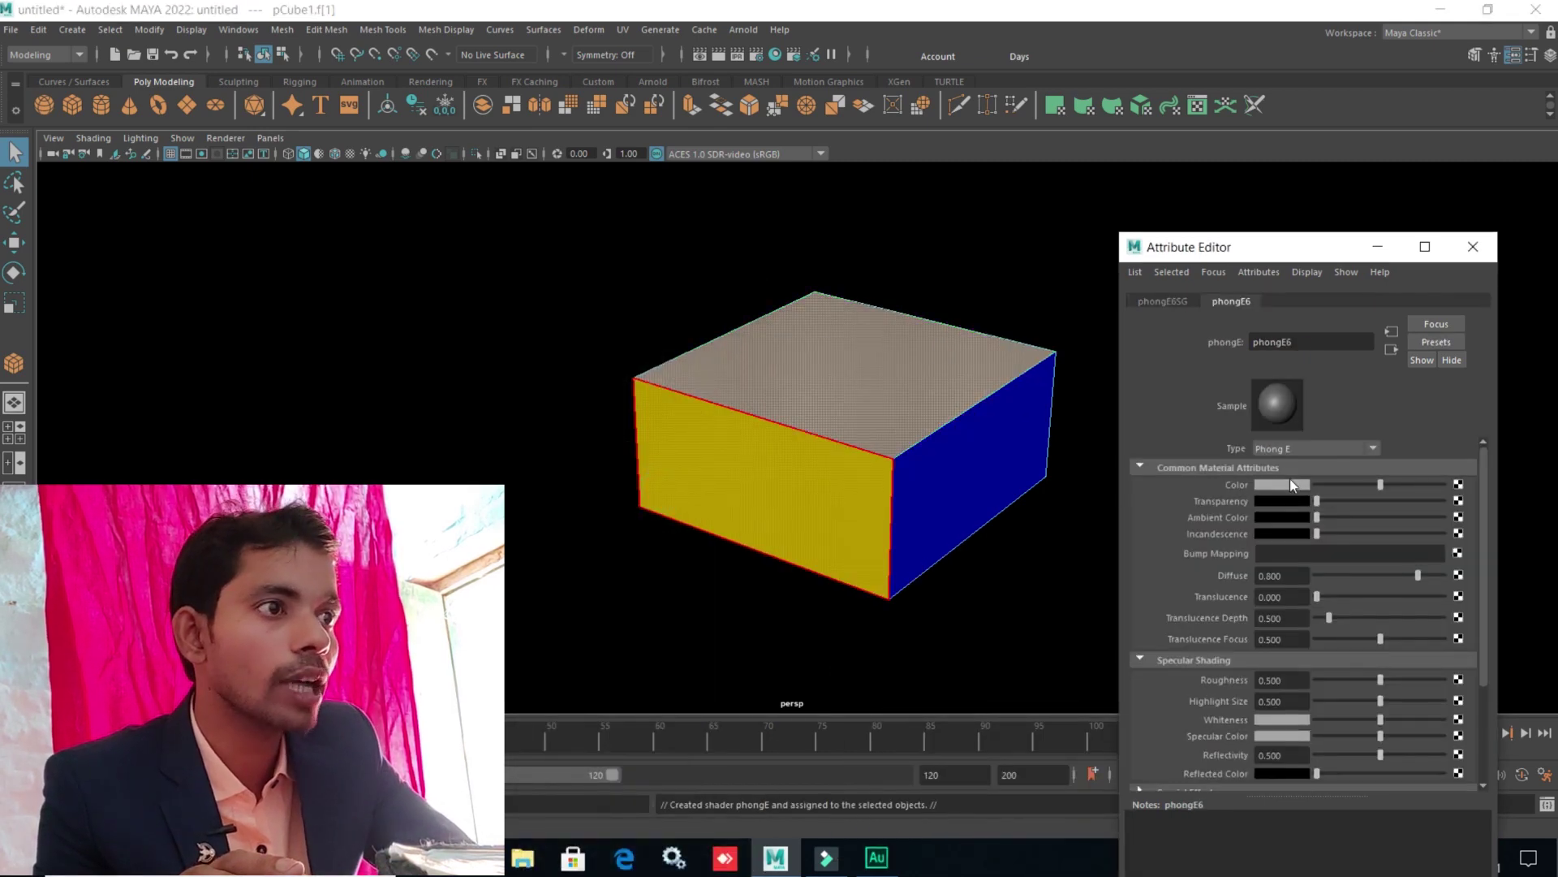
left_click(1289, 481)
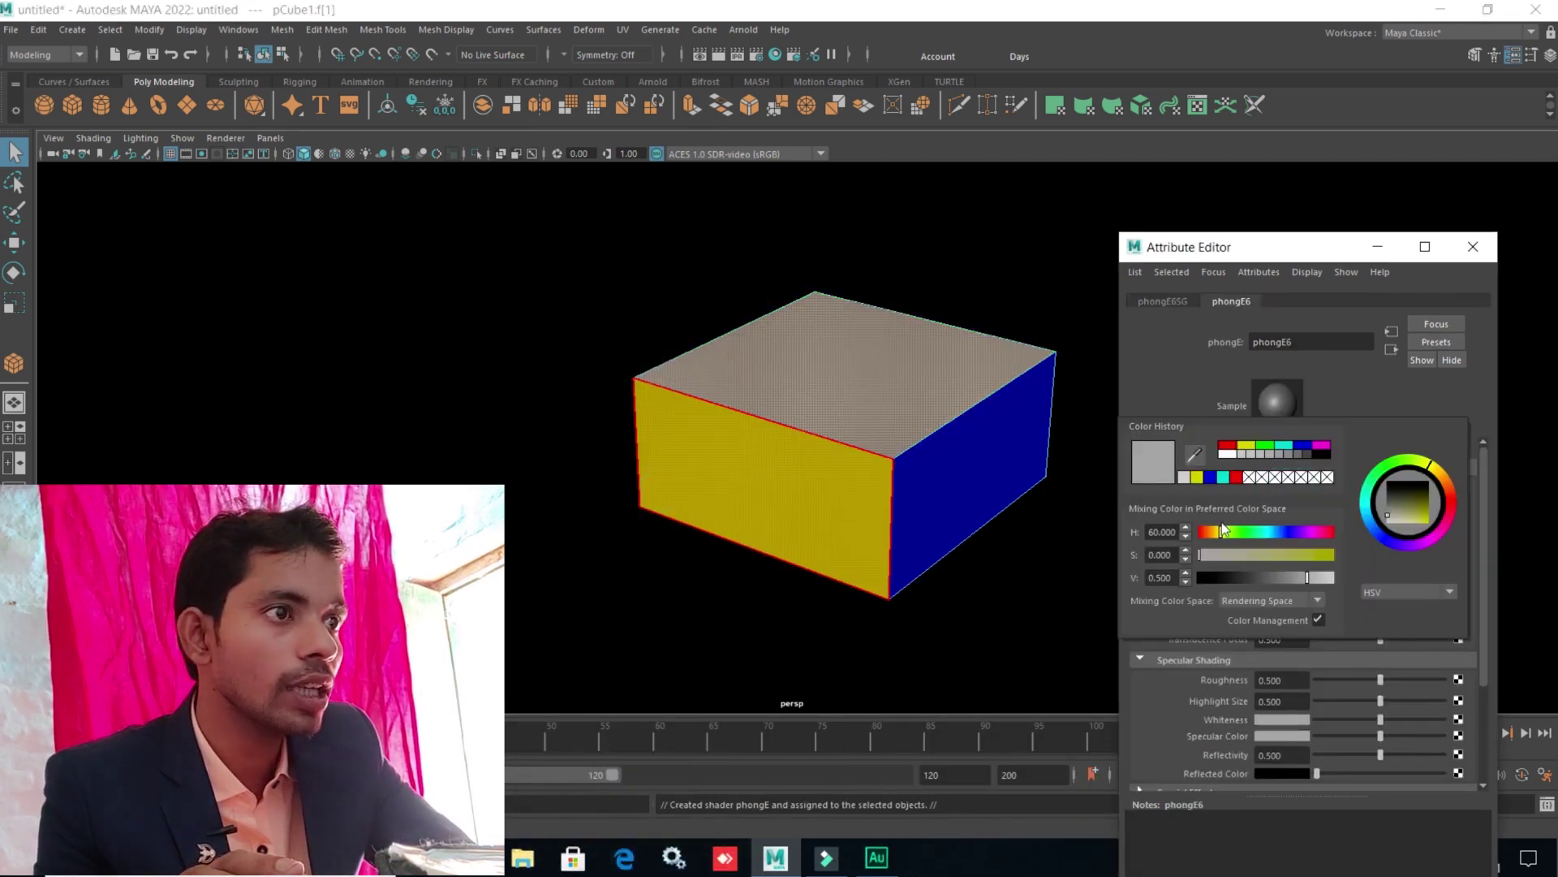
left_click(1206, 533)
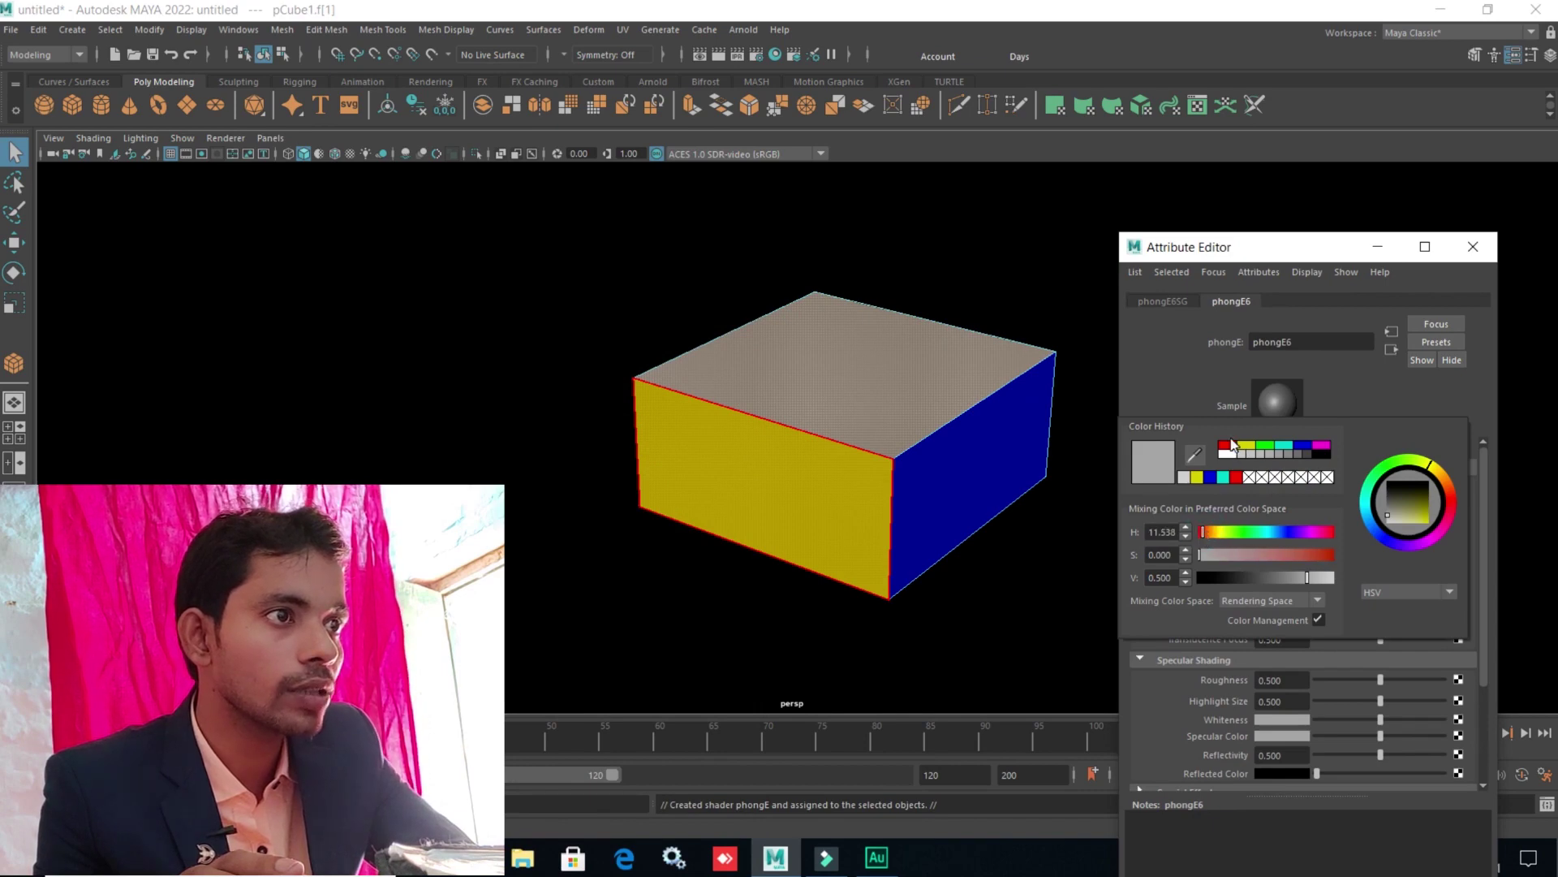
left_click(1228, 447)
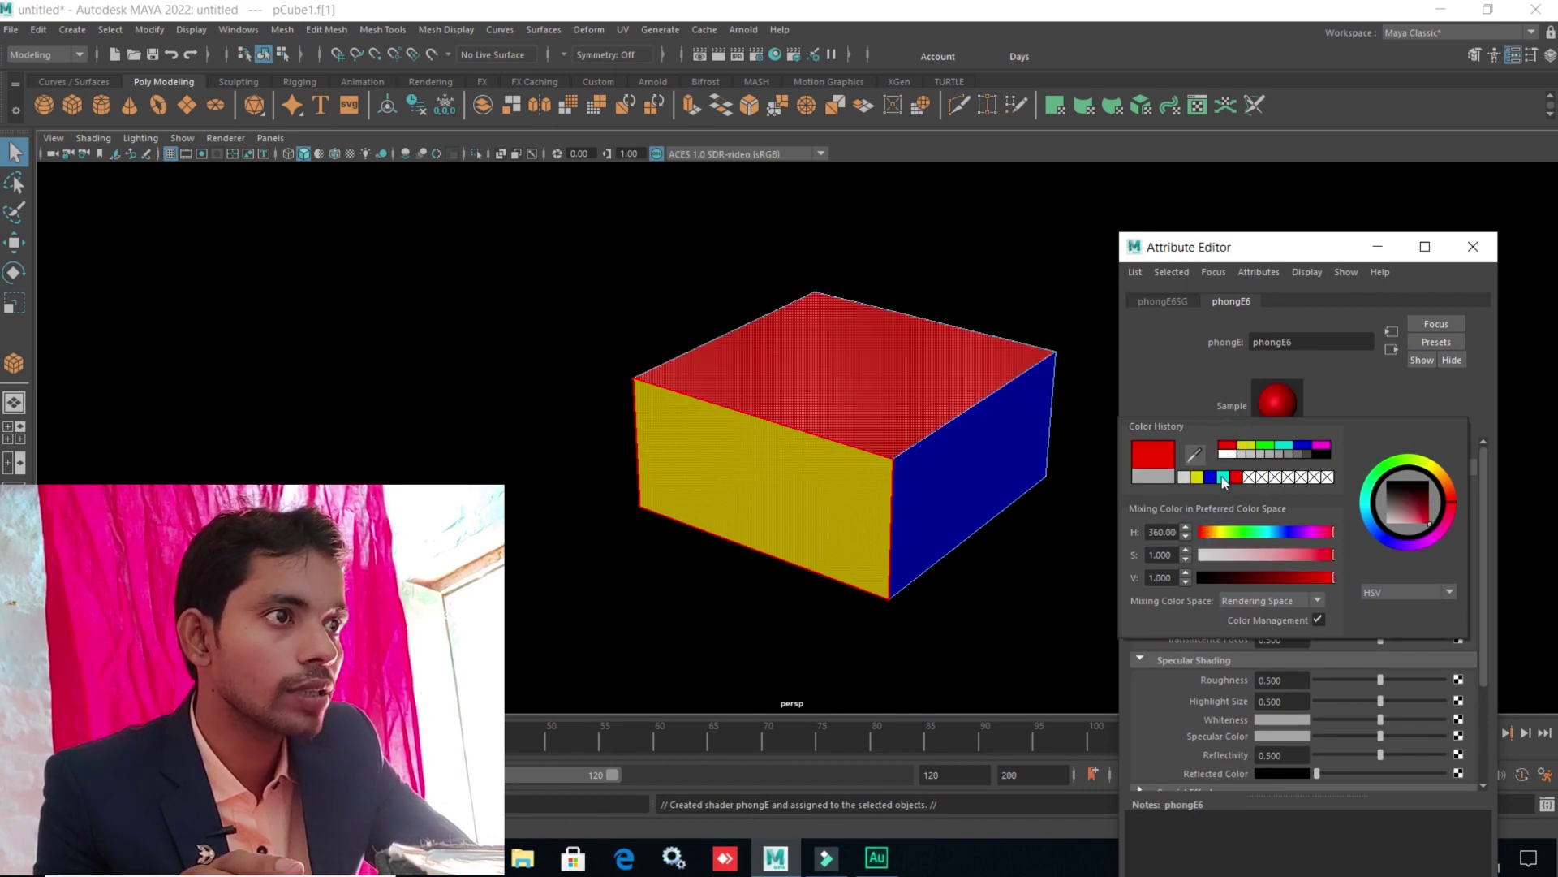
left_click(1212, 532)
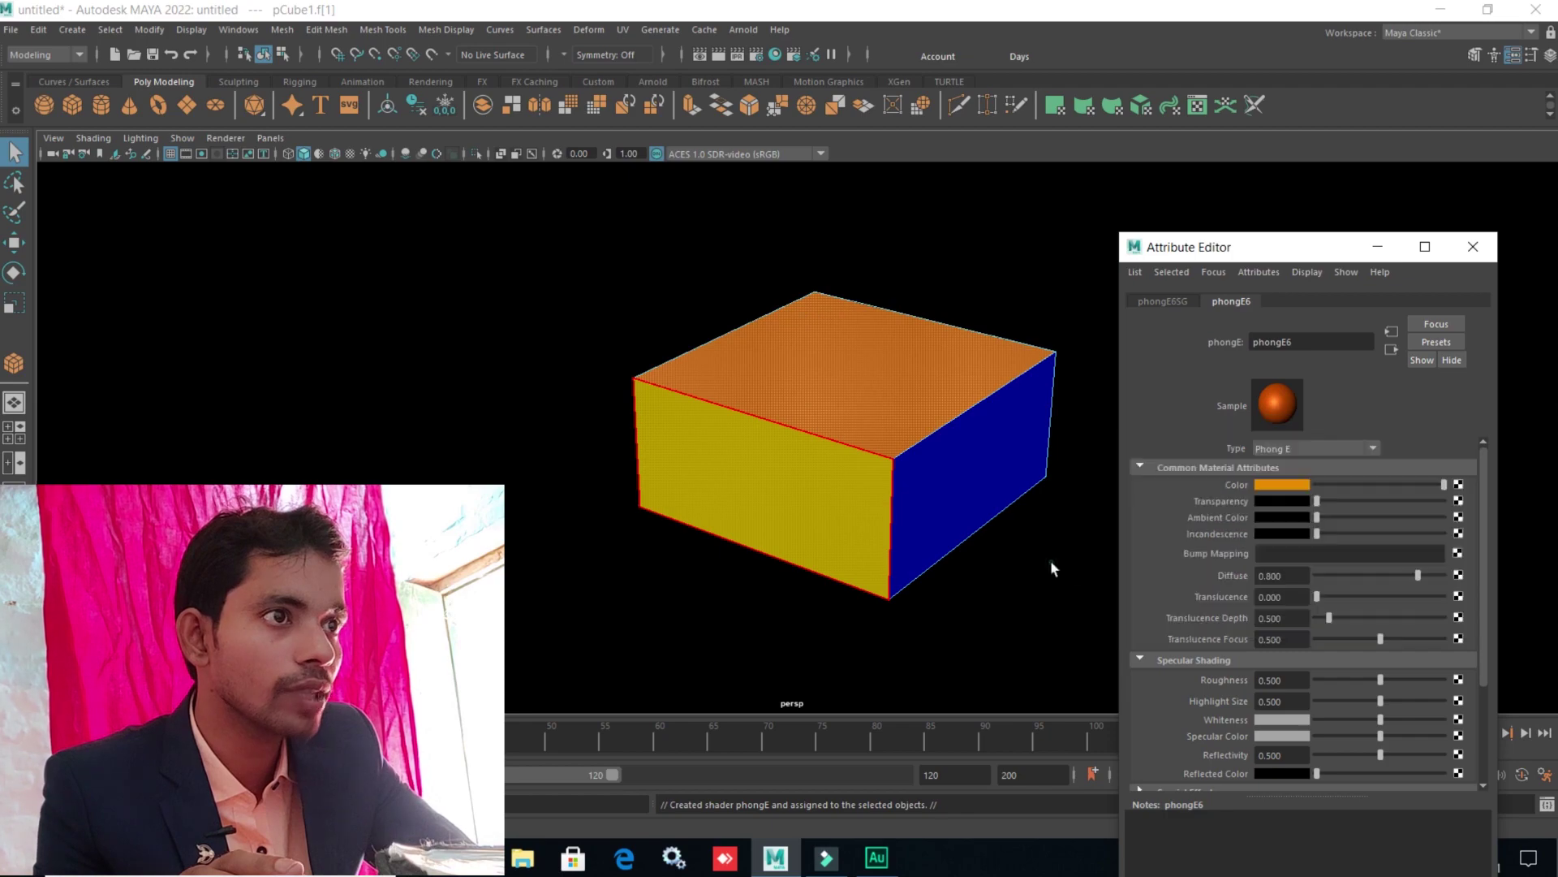
left_click(1016, 577)
mouse_move(1015, 578)
left_mouse_down("alt")
mouse_move(967, 591)
mouse_move(964, 442)
mouse_move(919, 546)
mouse_move(940, 567)
left_mouse_up("alt")
right_click_drag(907, 513, 977, 373)
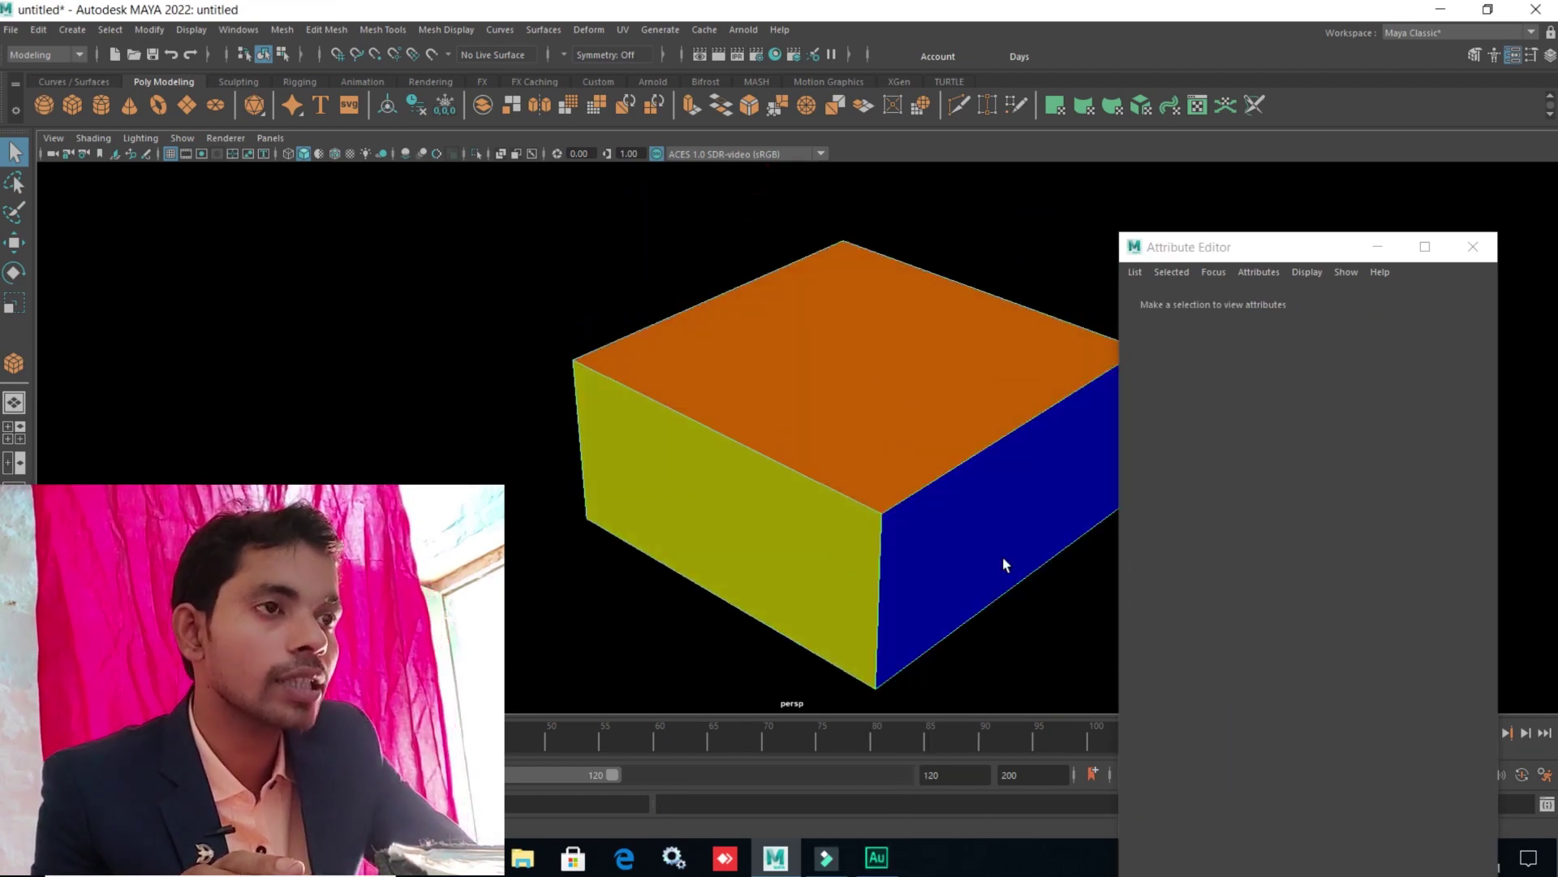
- Scale the cube taller along its height with the Scale tool
left_click(897, 497)
scroll(897, 497, "down", 2)
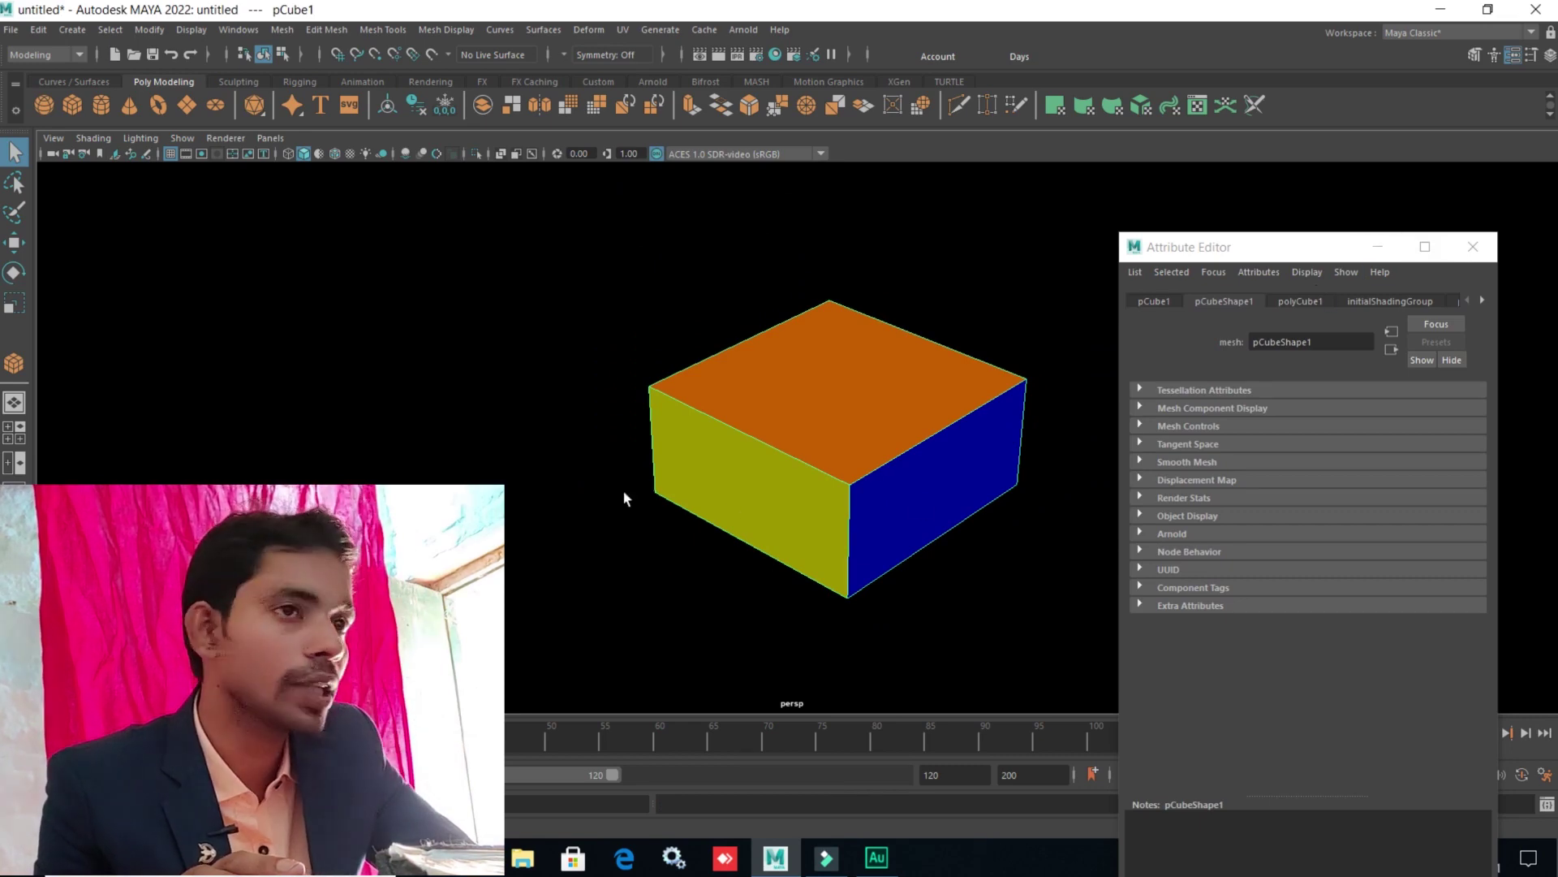
left_click(14, 303)
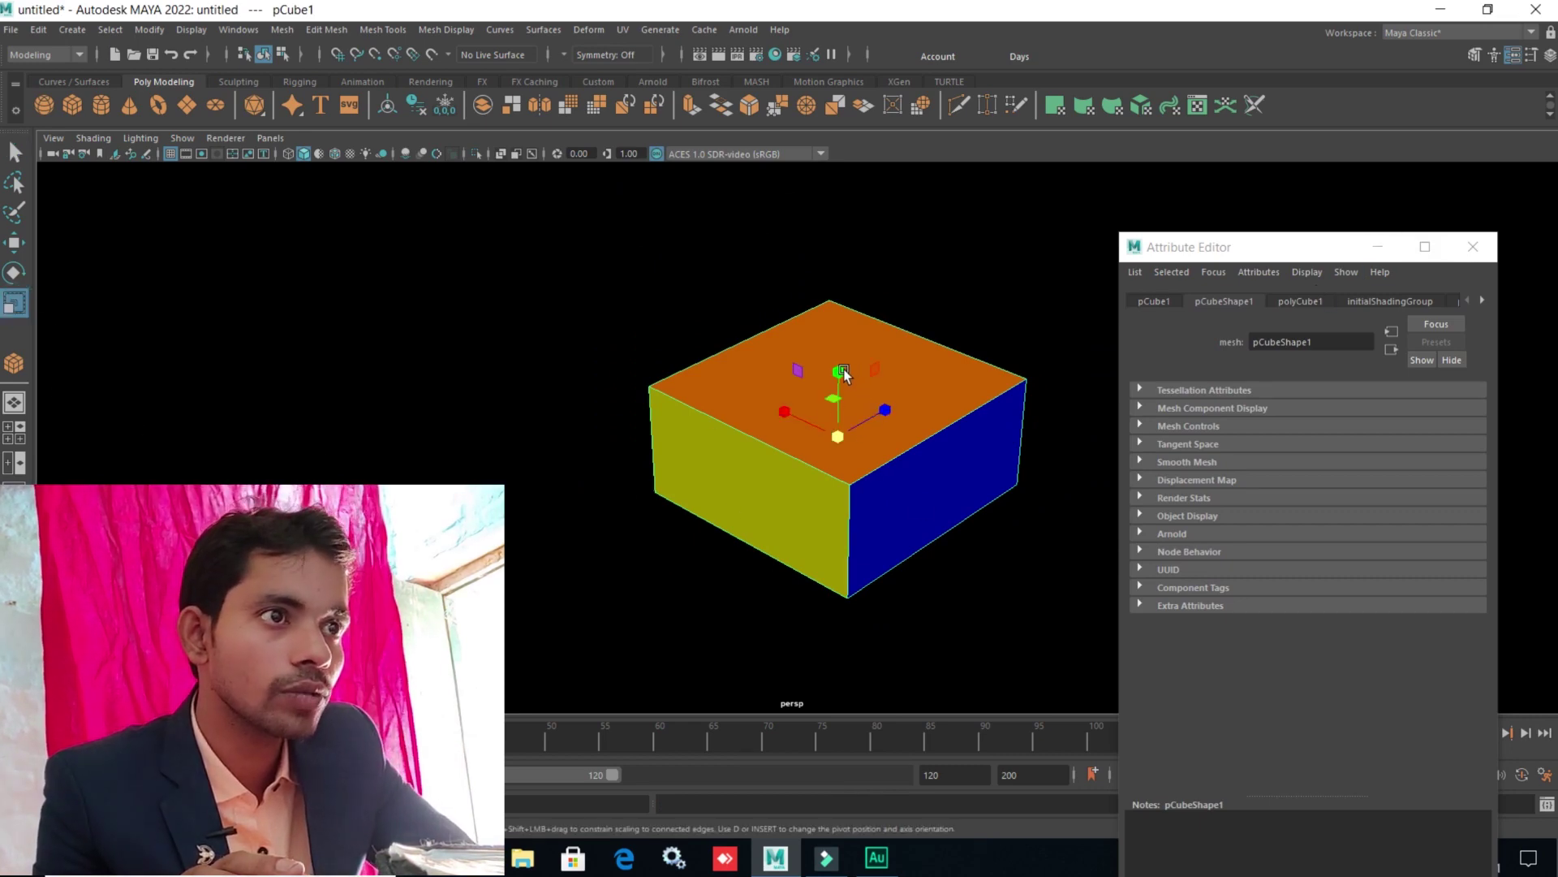
mouse_move(839, 373)
left_mouse_down()
mouse_move(840, 302)
mouse_move(874, 567)
mouse_move(1005, 533)
mouse_move(749, 561)
mouse_move(916, 574)
mouse_move(795, 535)
left_mouse_up()
left_click(1473, 247)
left_click(940, 477)
mouse_move(939, 476)
left_mouse_down("alt")
mouse_move(932, 535)
mouse_move(797, 528)
mouse_move(817, 509)
mouse_move(839, 546)
mouse_move(942, 563)
mouse_move(907, 566)
left_mouse_up("alt")
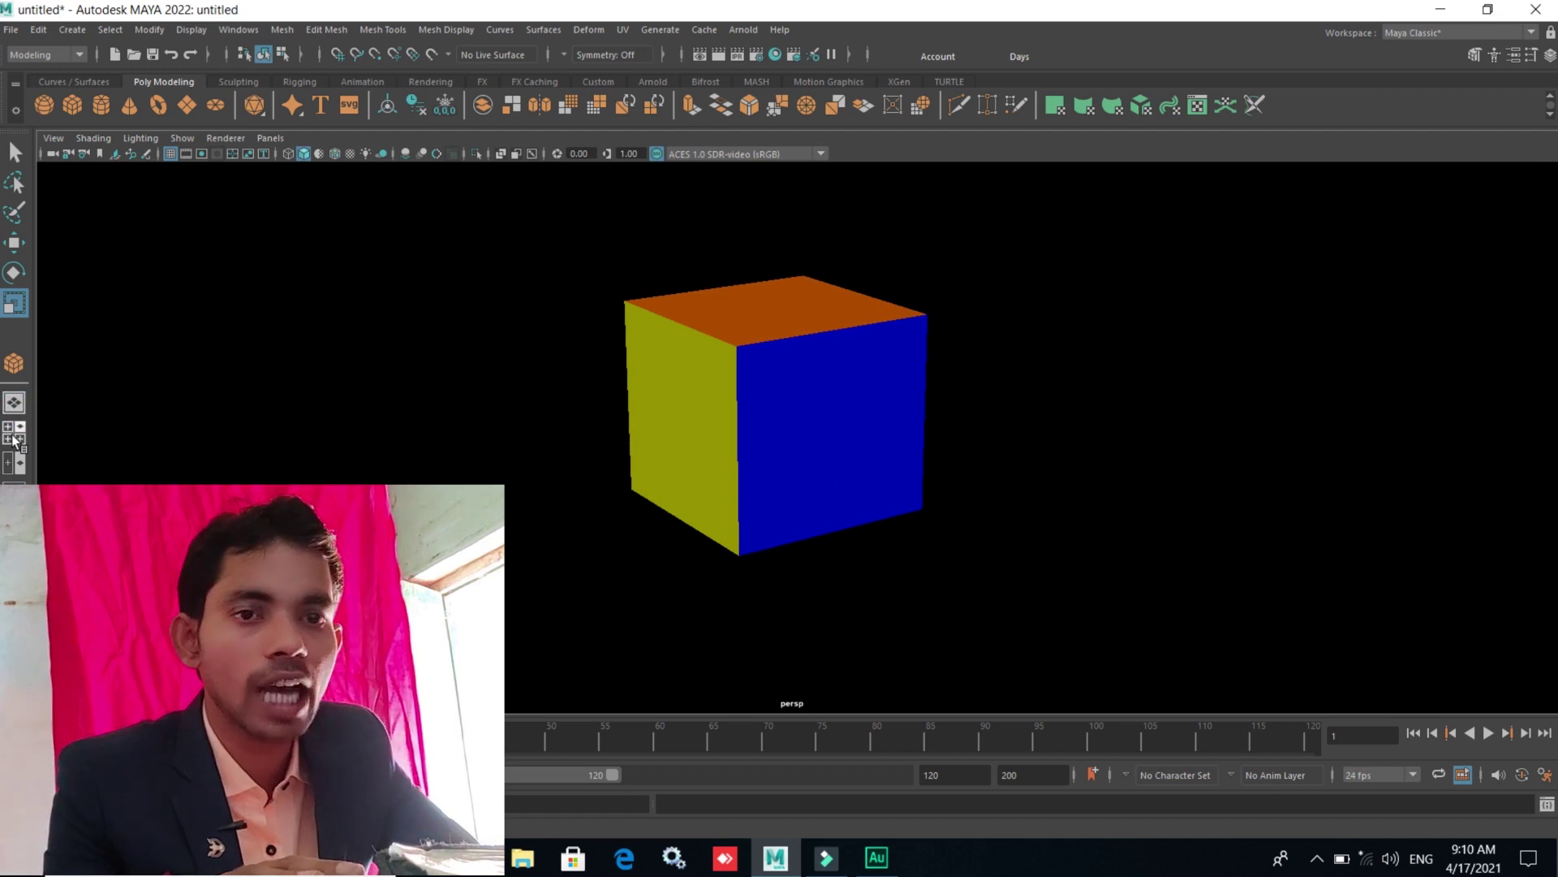
- Reselect the cube and switch to the four-view layout
left_click(920, 469)
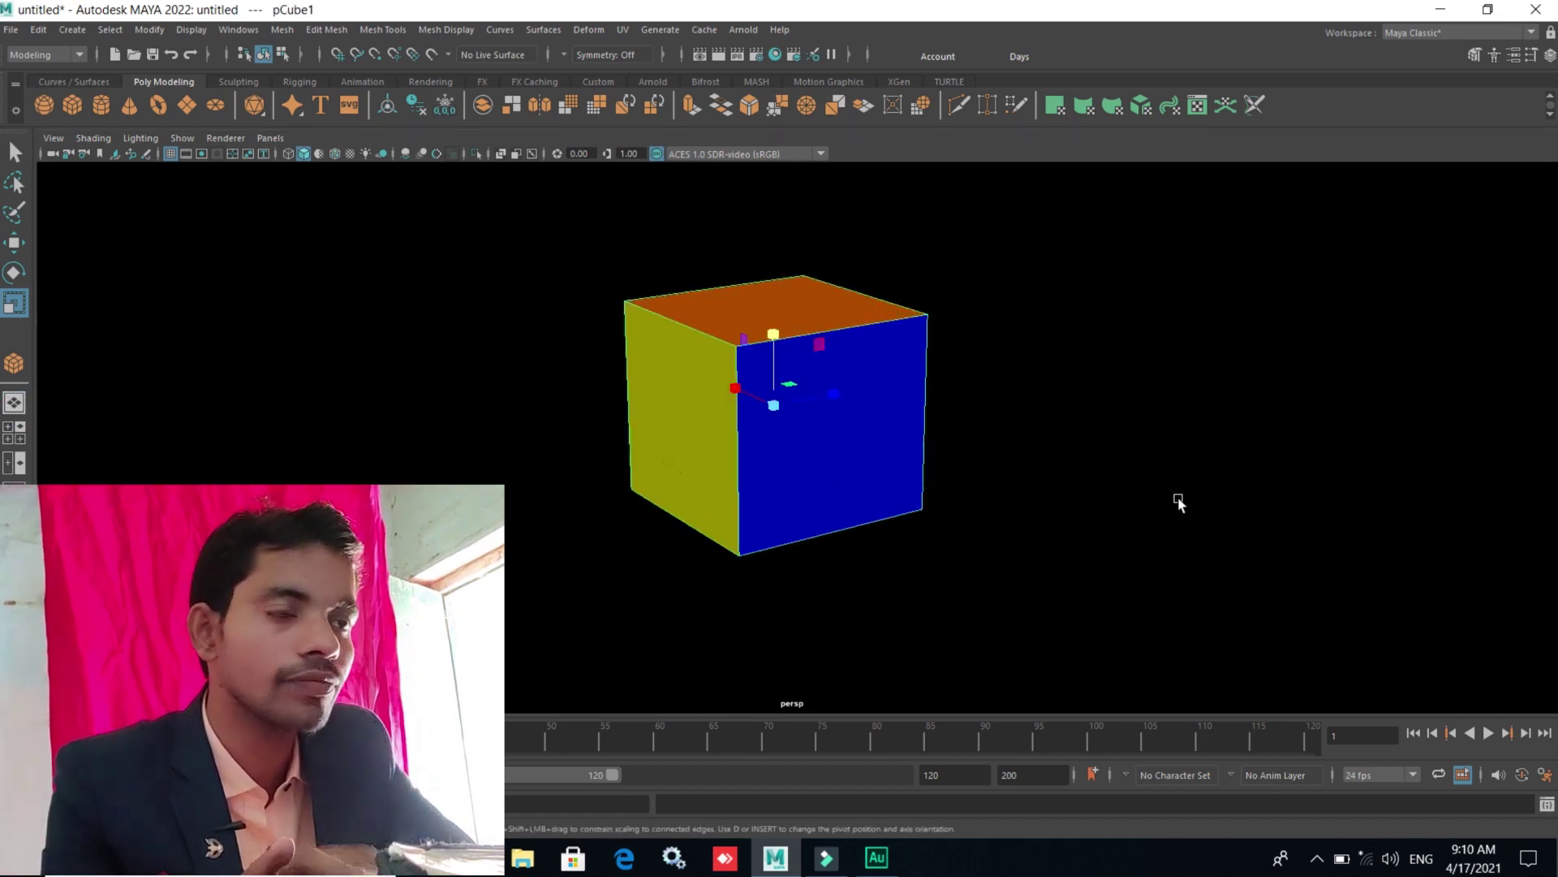
key("space")
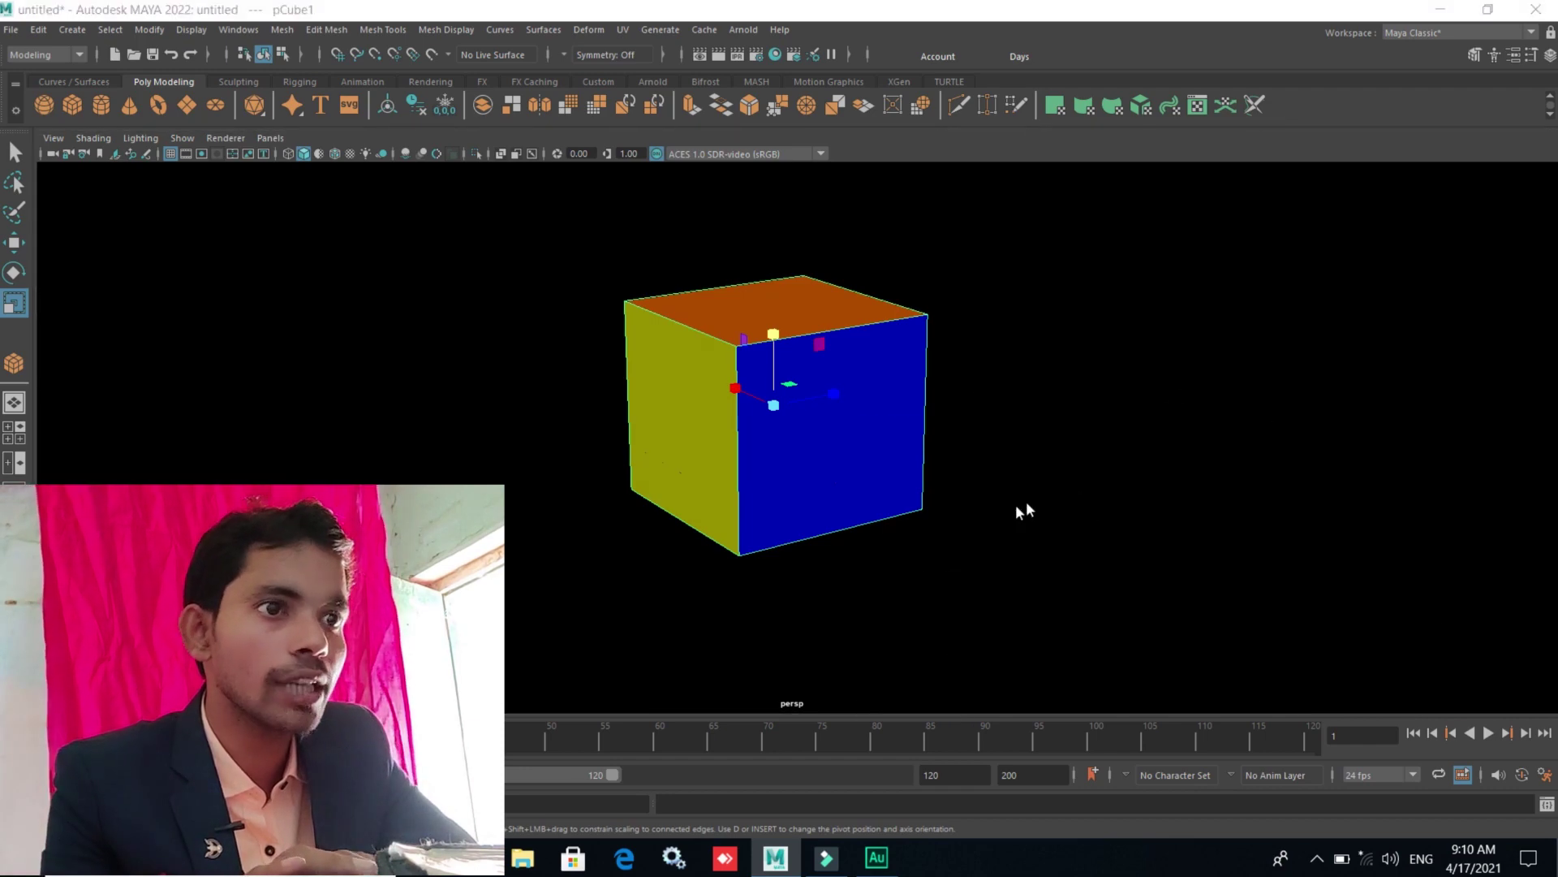
key("space")
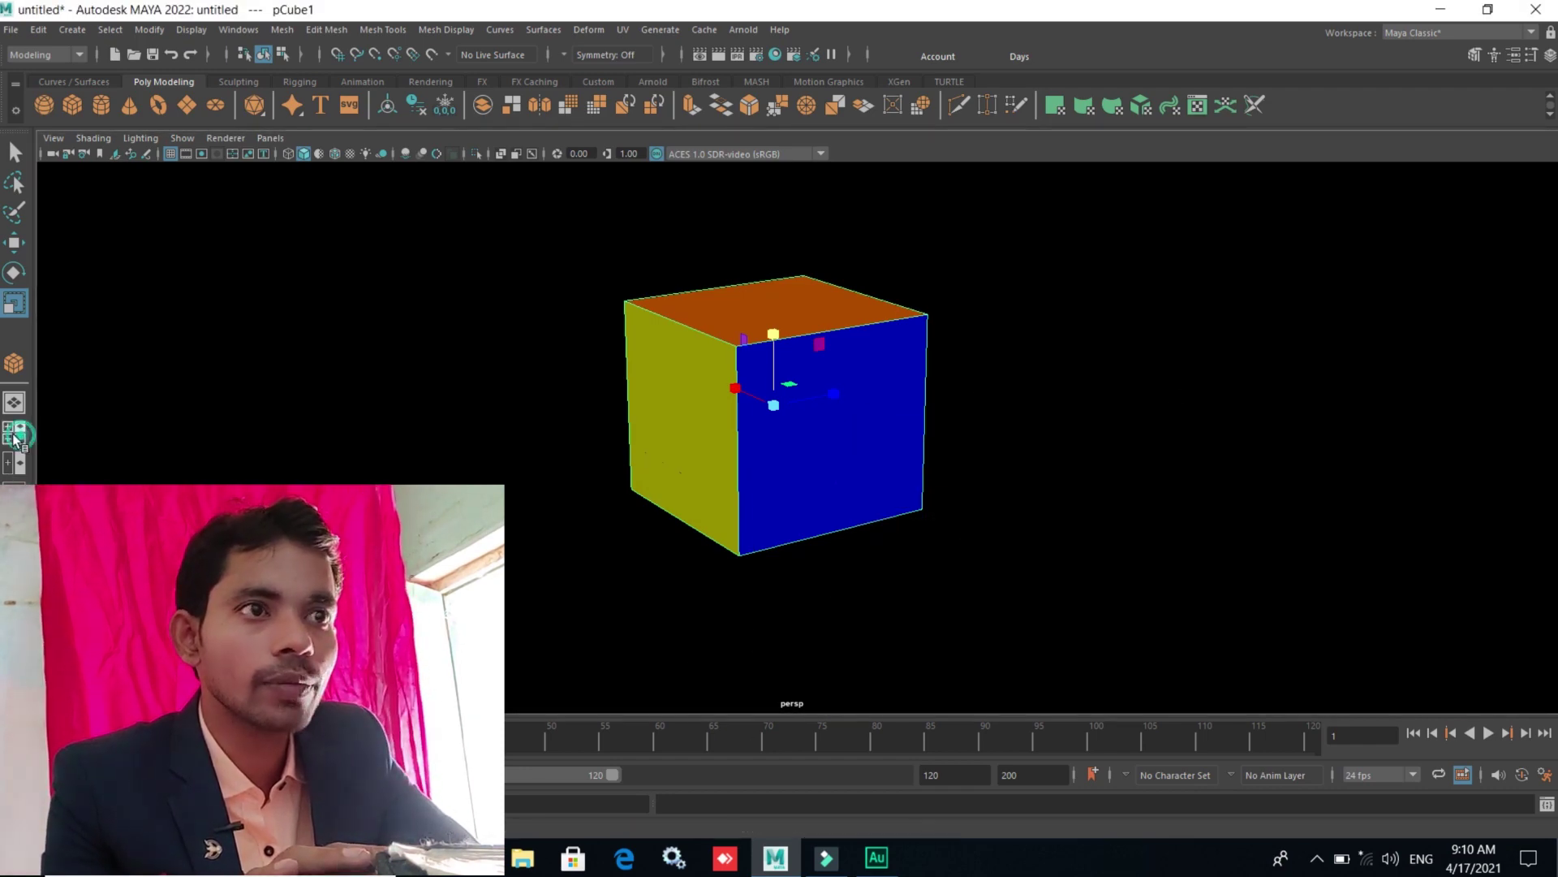
left_click(13, 436)
key("space")
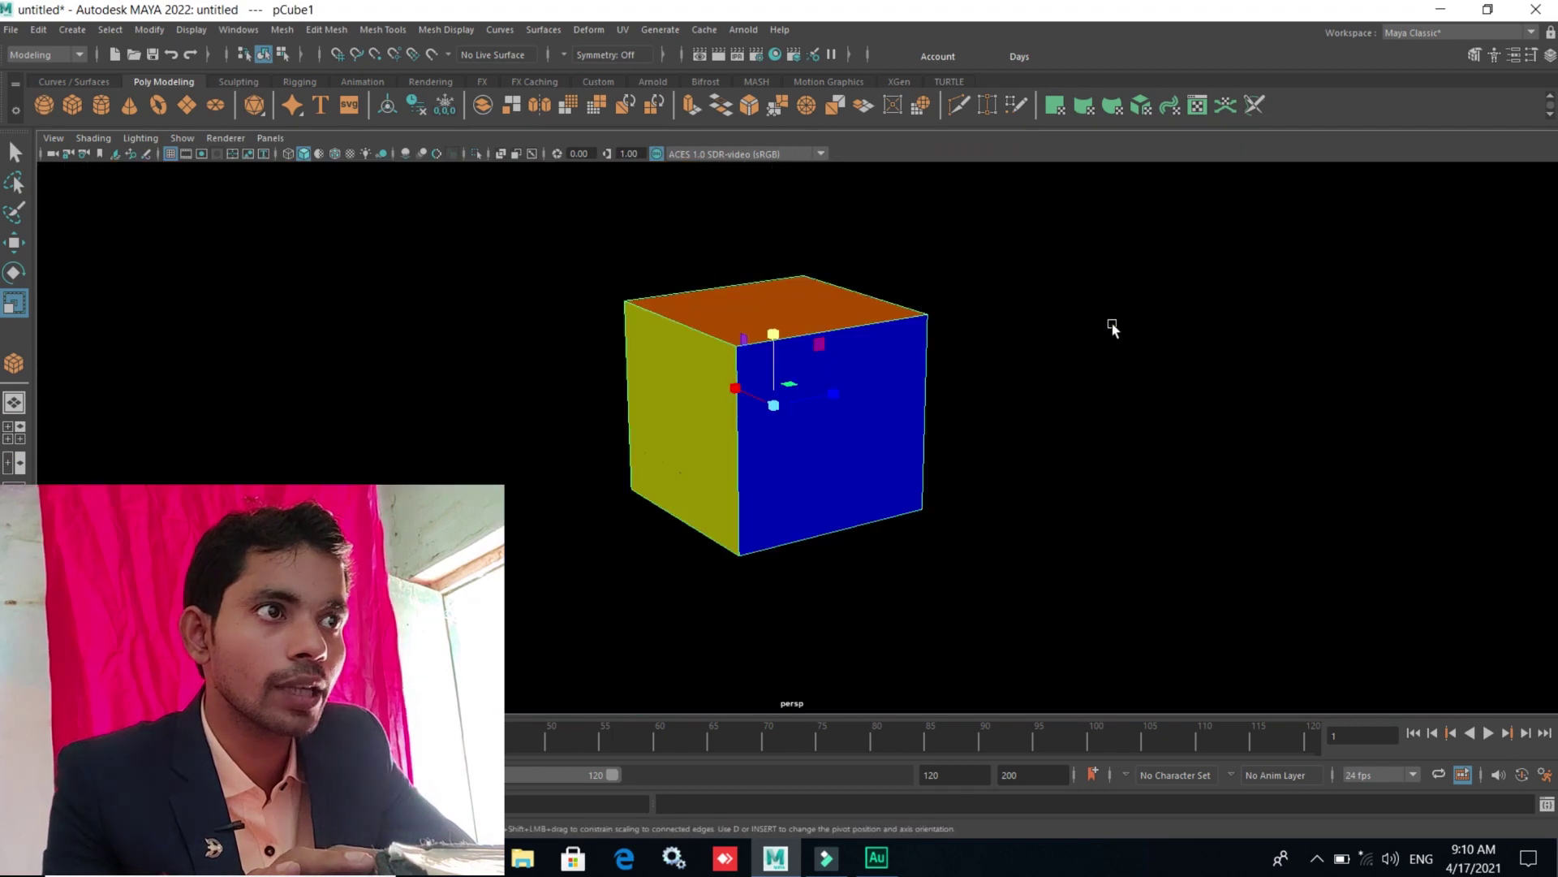
- Return to the four-view layout and zoom and orbit the perspective view
key("space")
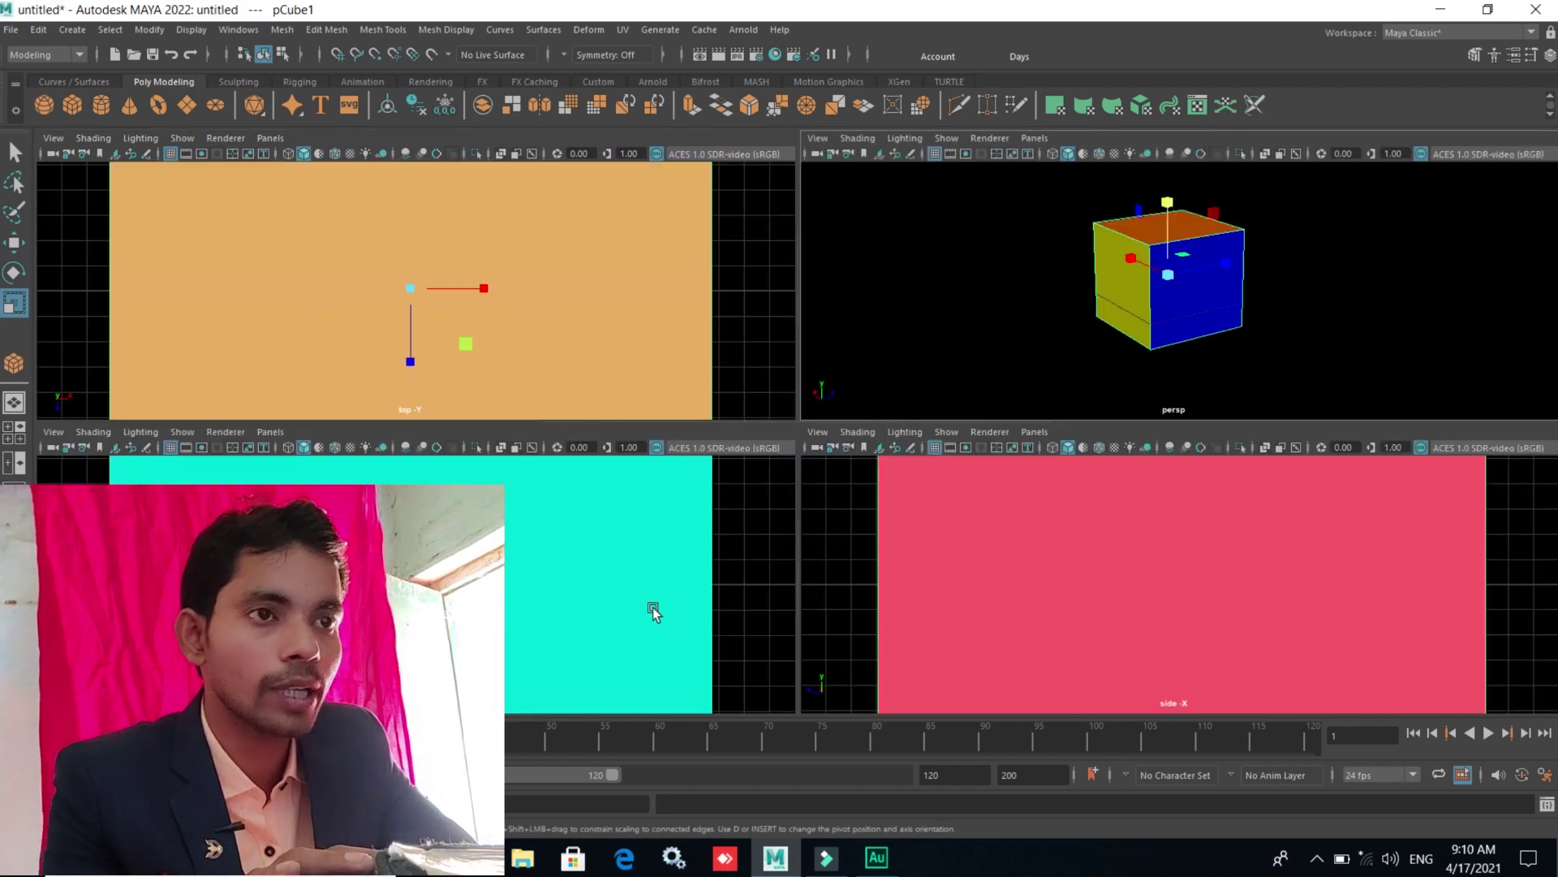
scroll(654, 610, "down", 3)
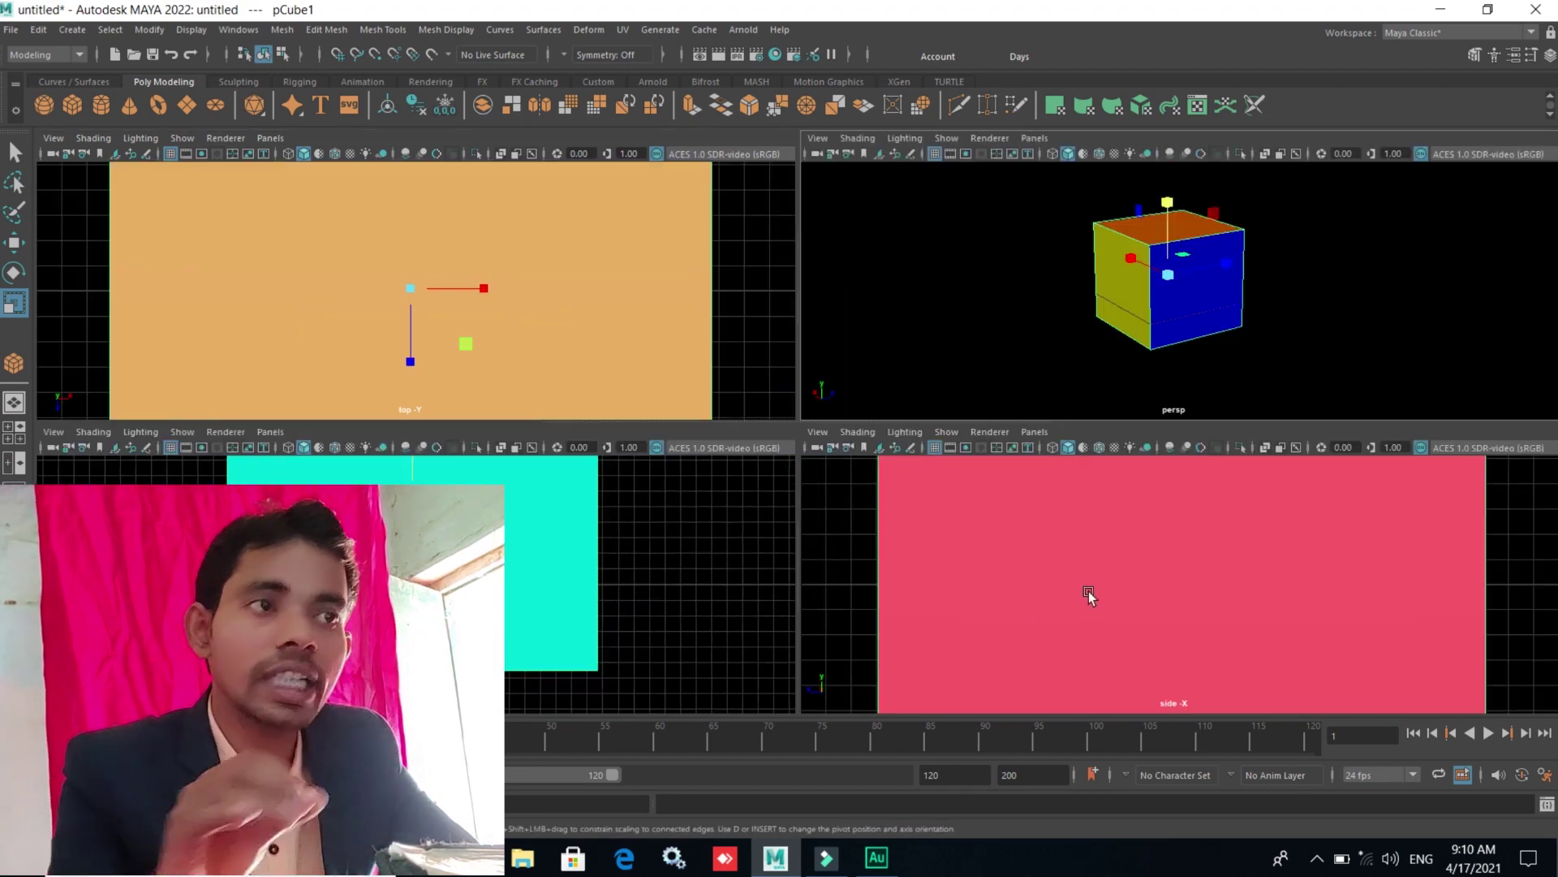
scroll(1089, 592, "down", 3)
scroll(1082, 591, "down", 2)
scroll(1163, 607, "down", 2)
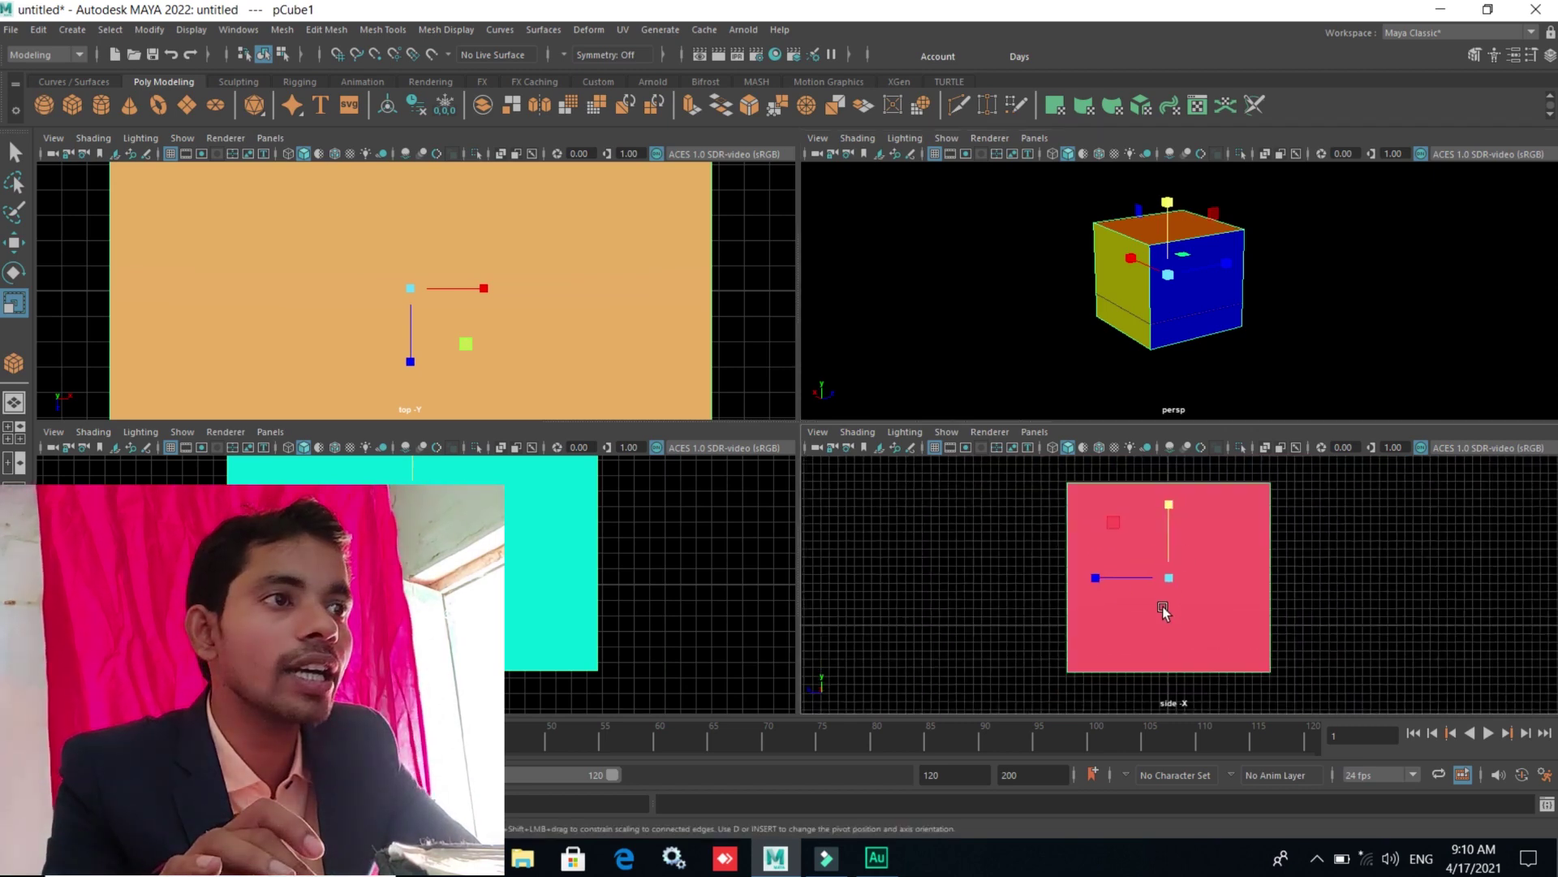
scroll(1074, 593, "down", 1)
scroll(507, 570, "down", 2)
scroll(543, 630, "down", 2)
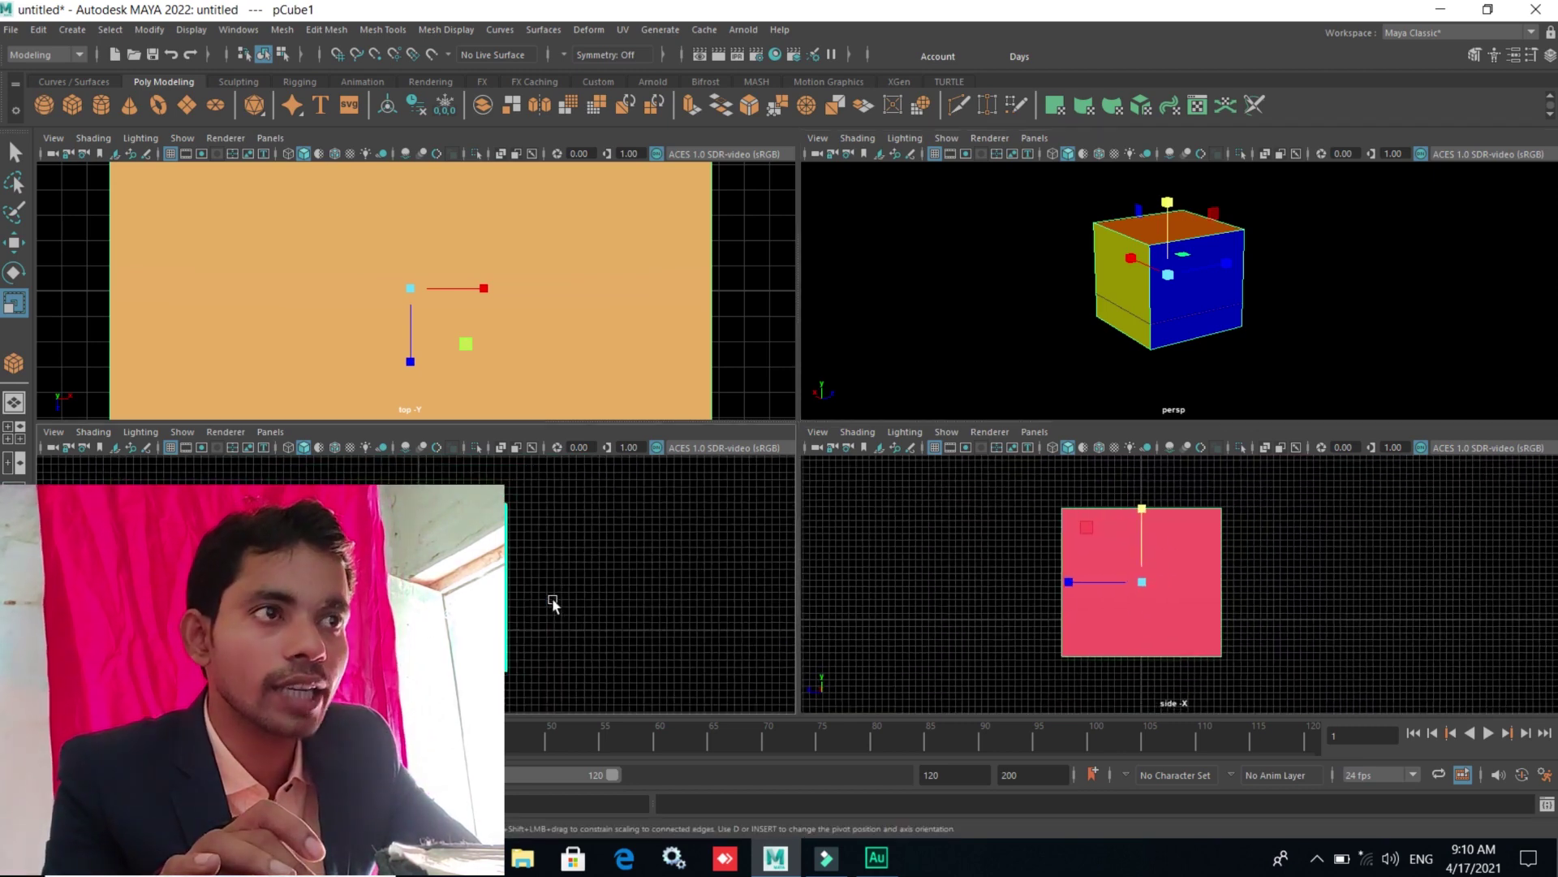
scroll(520, 323, "down", 2)
scroll(531, 337, "down", 2)
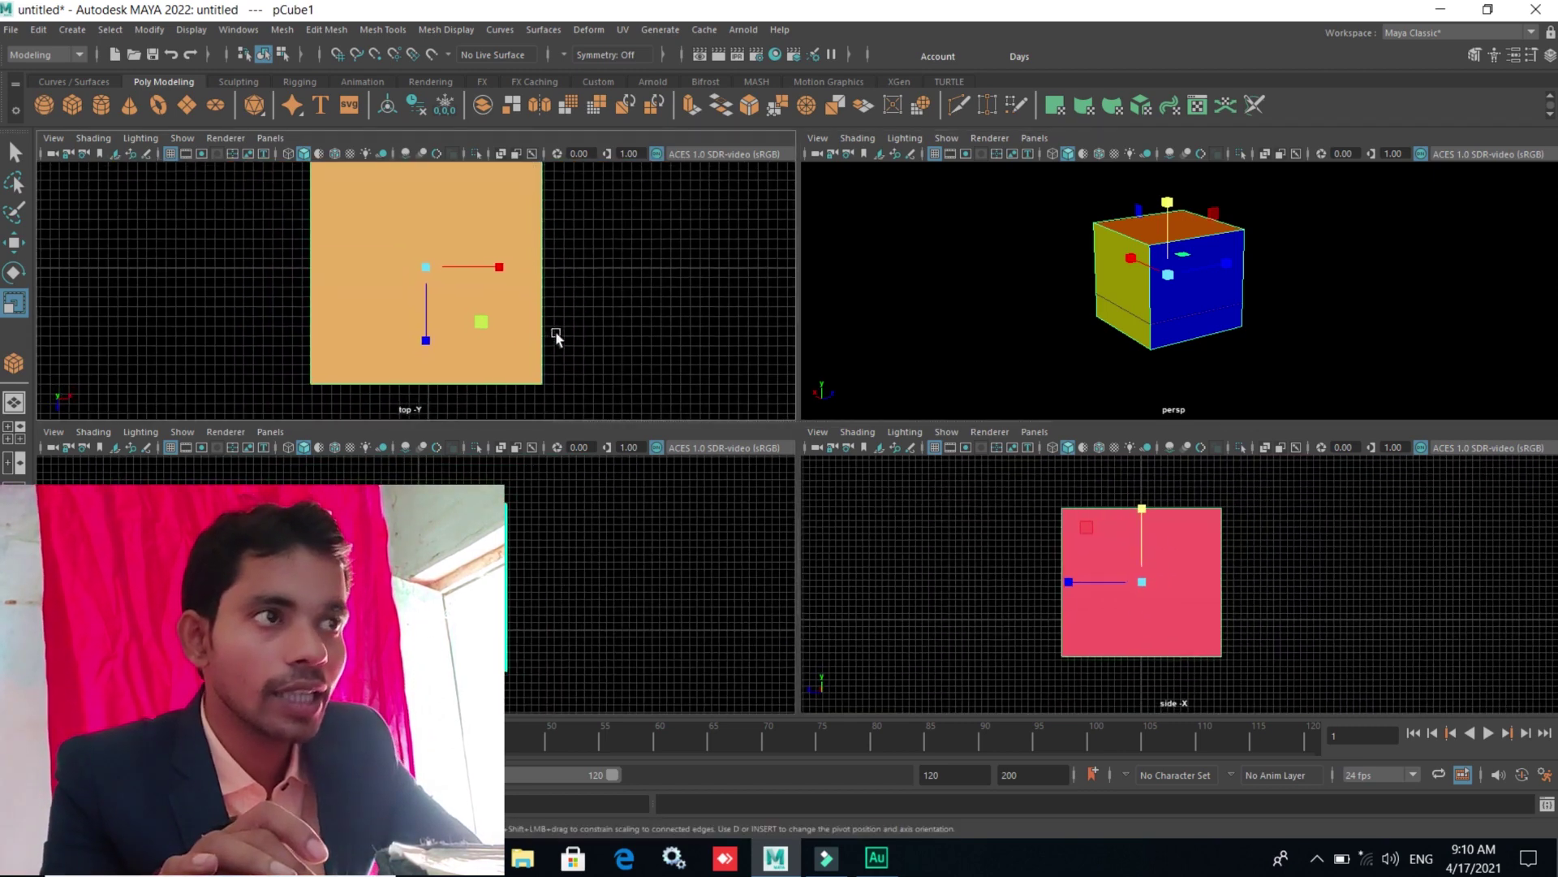
scroll(560, 341, "down", 2)
mouse_move(1241, 329)
left_mouse_down("alt")
mouse_move(1069, 338)
mouse_move(1263, 362)
mouse_move(1326, 352)
mouse_move(1020, 316)
mouse_move(1019, 365)
mouse_move(1051, 379)
left_mouse_up("alt")
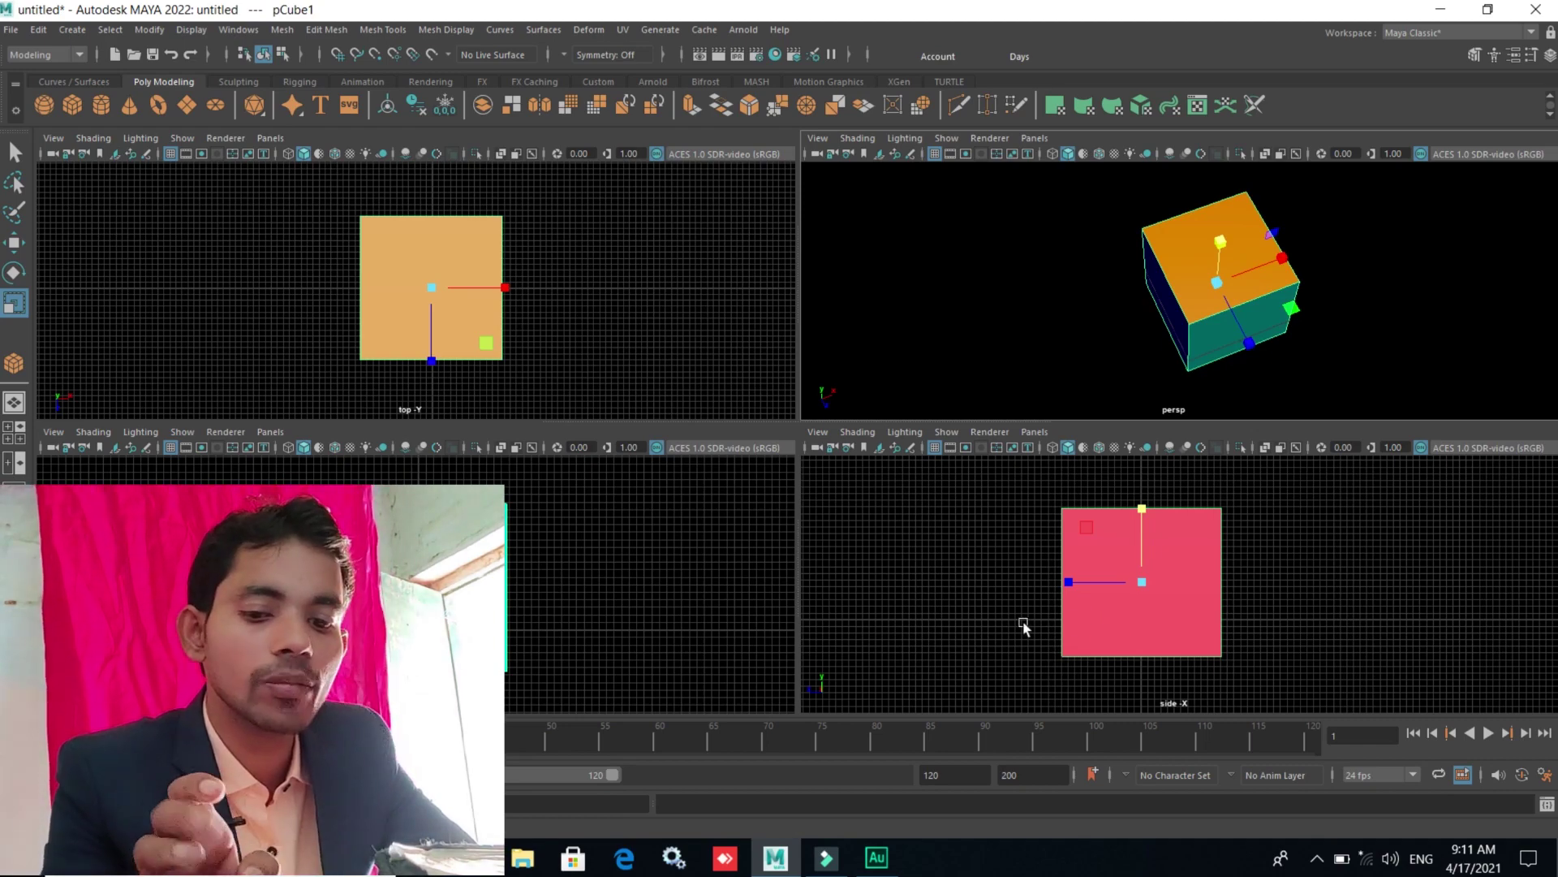
- Switch the lower-left viewport to a different camera via the spacebar popup
key("space")
key("space")
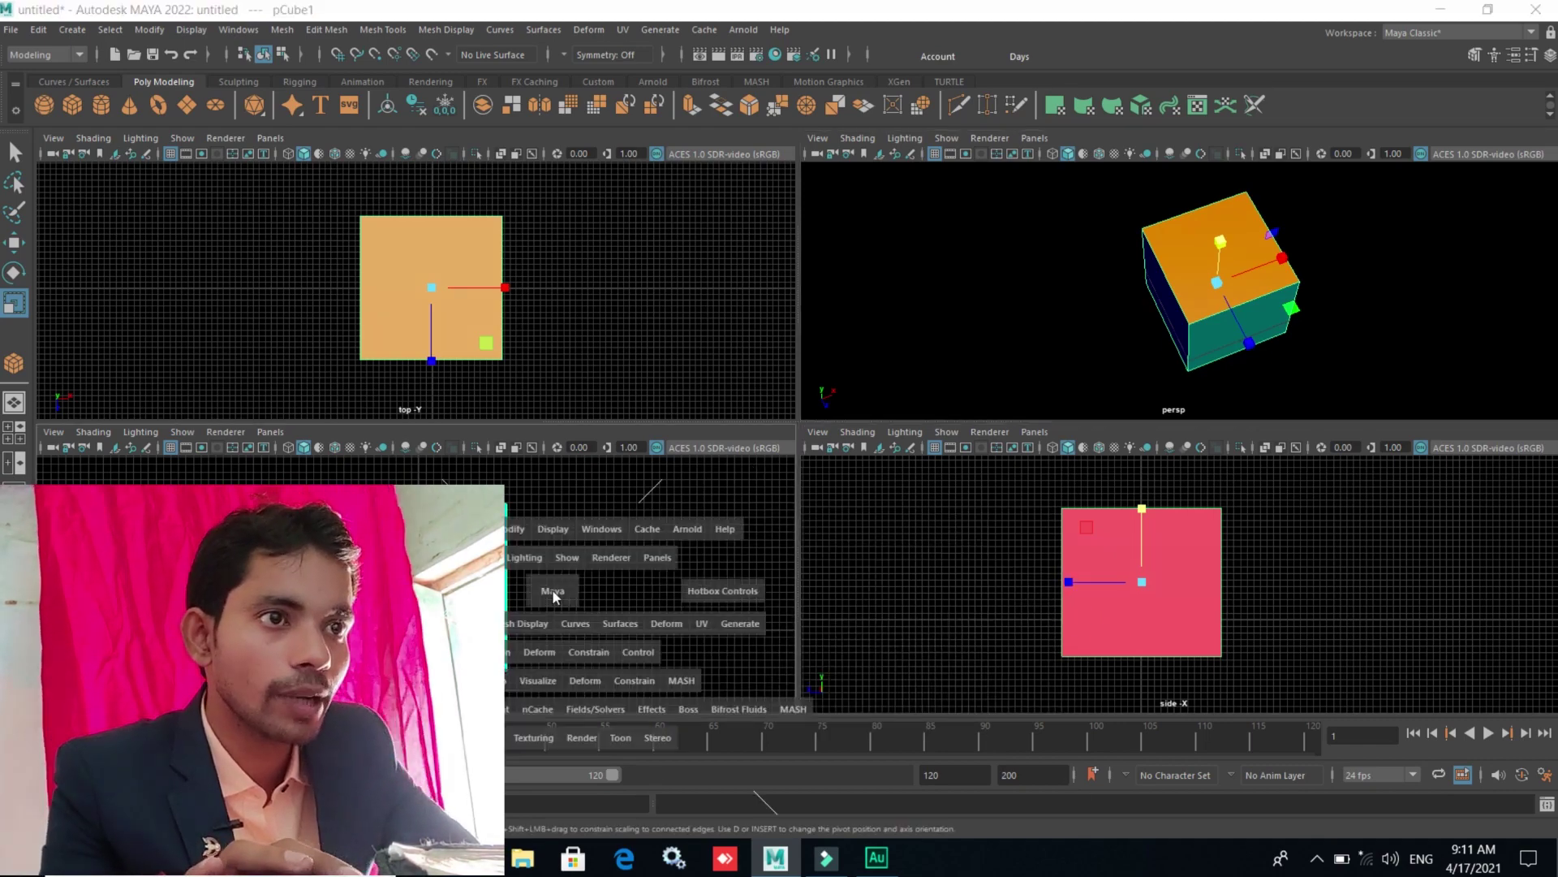
mouse_move(553, 589)
left_mouse_down()
mouse_move(567, 573)
mouse_move(542, 621)
left_mouse_up()
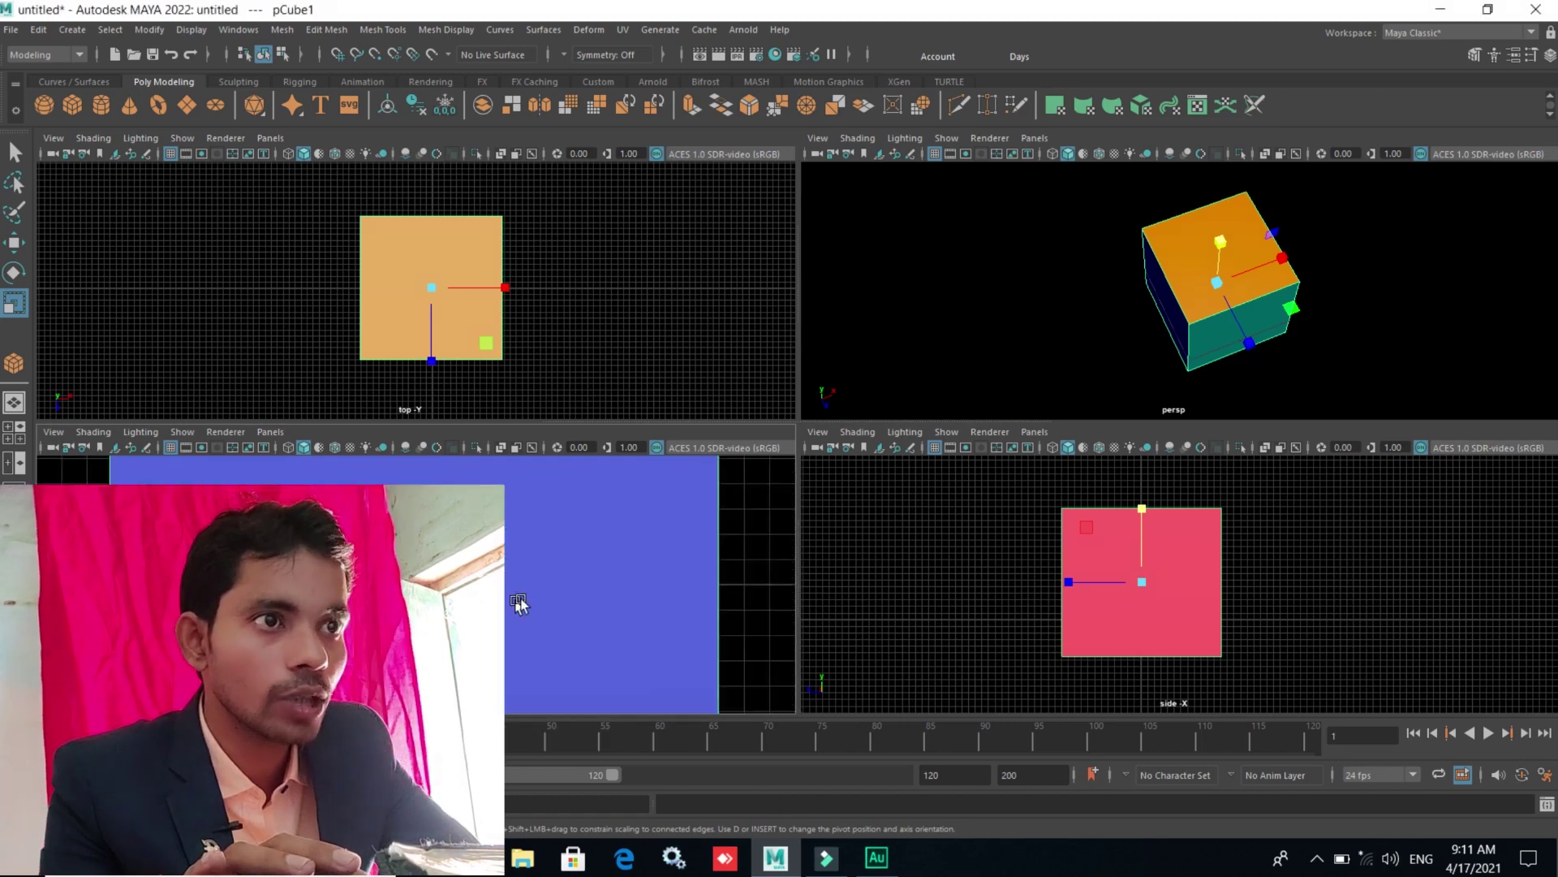
scroll(518, 603, "down", 2)
scroll(517, 603, "down", 2)
key("space")
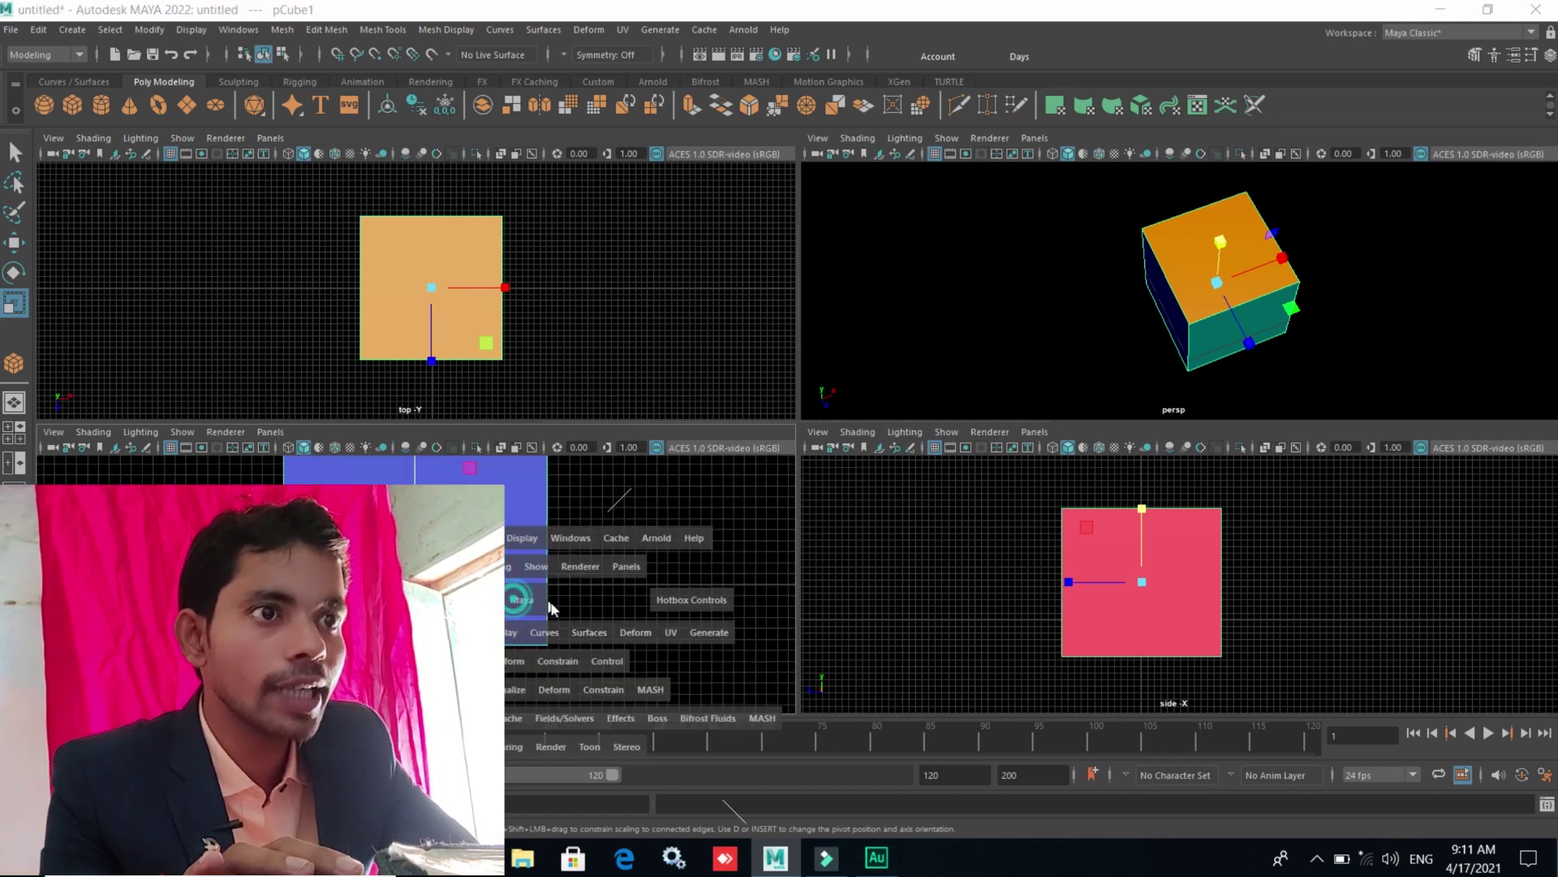
left_click_drag(551, 607, 560, 626)
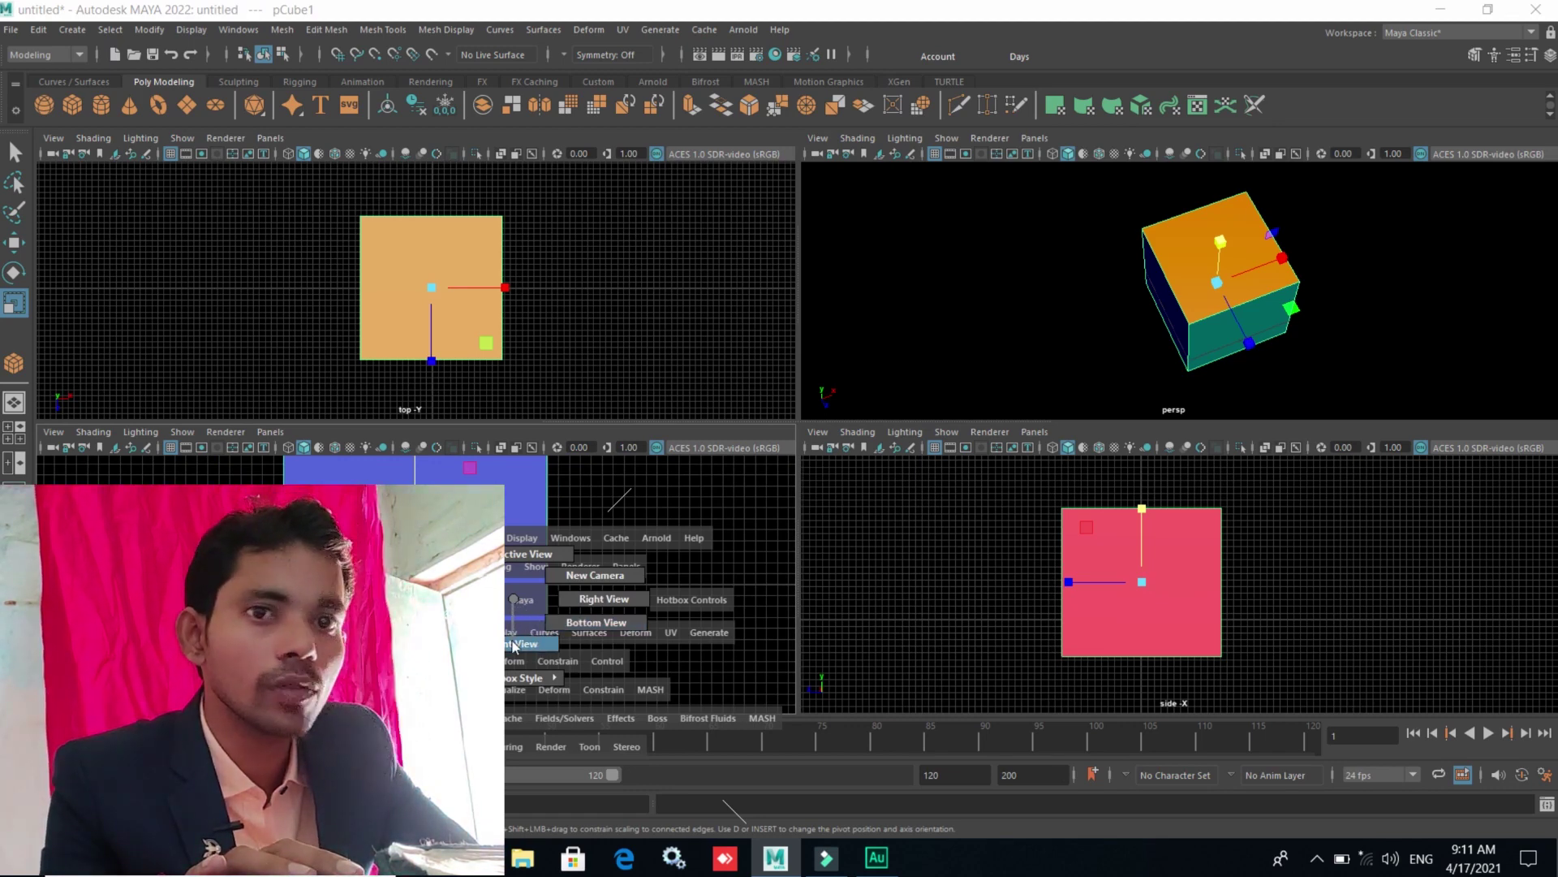
left_click_drag(512, 646, 512, 643)
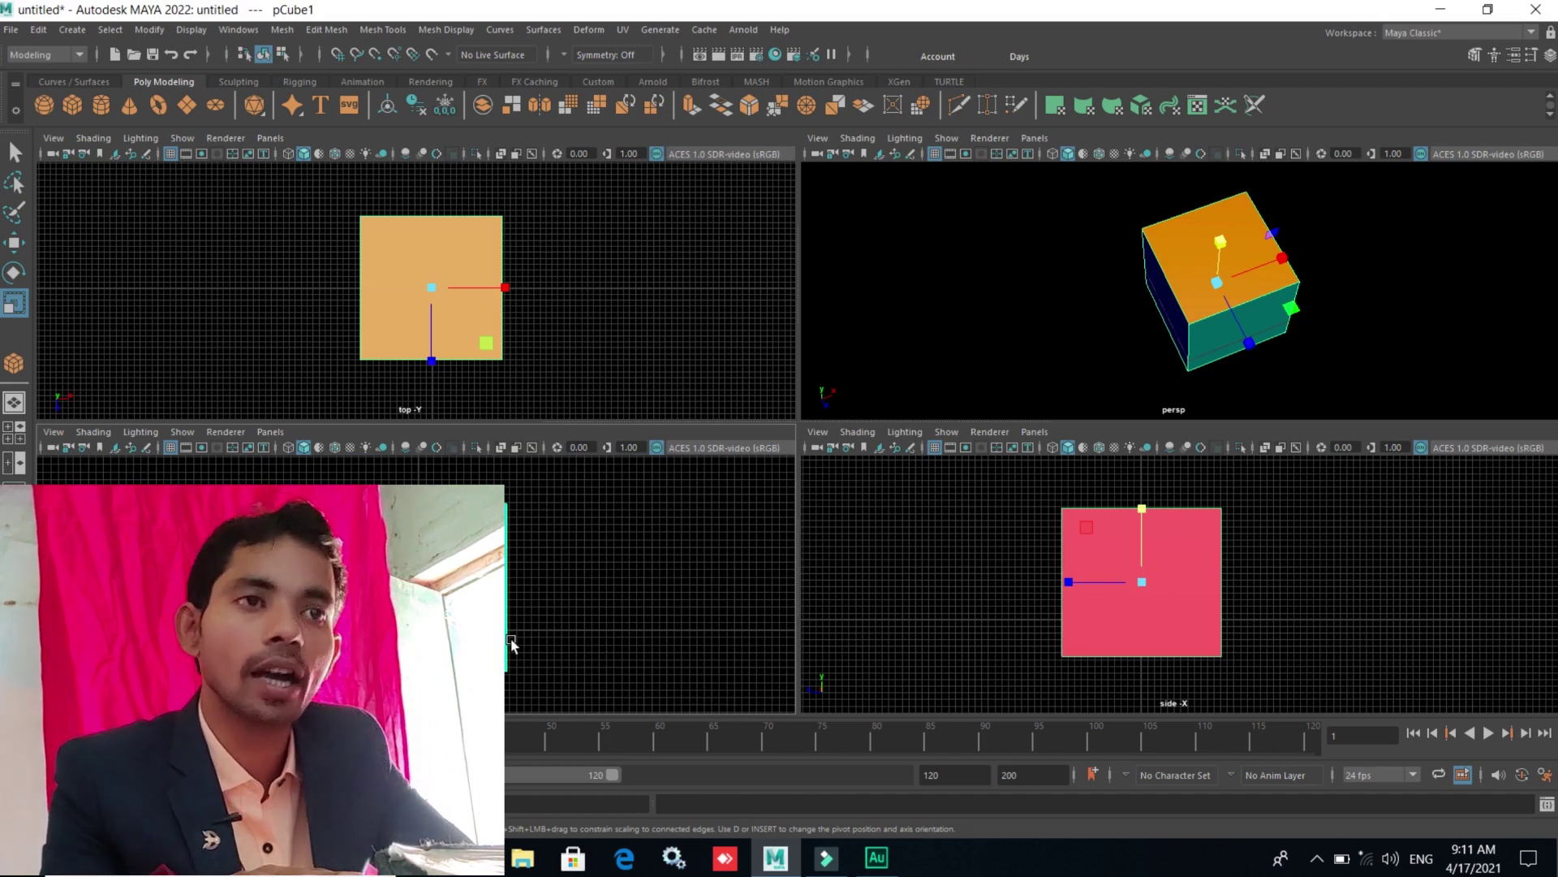
- Try the two-pane and four-view layouts, ending with only the perspective view full size
key("space")
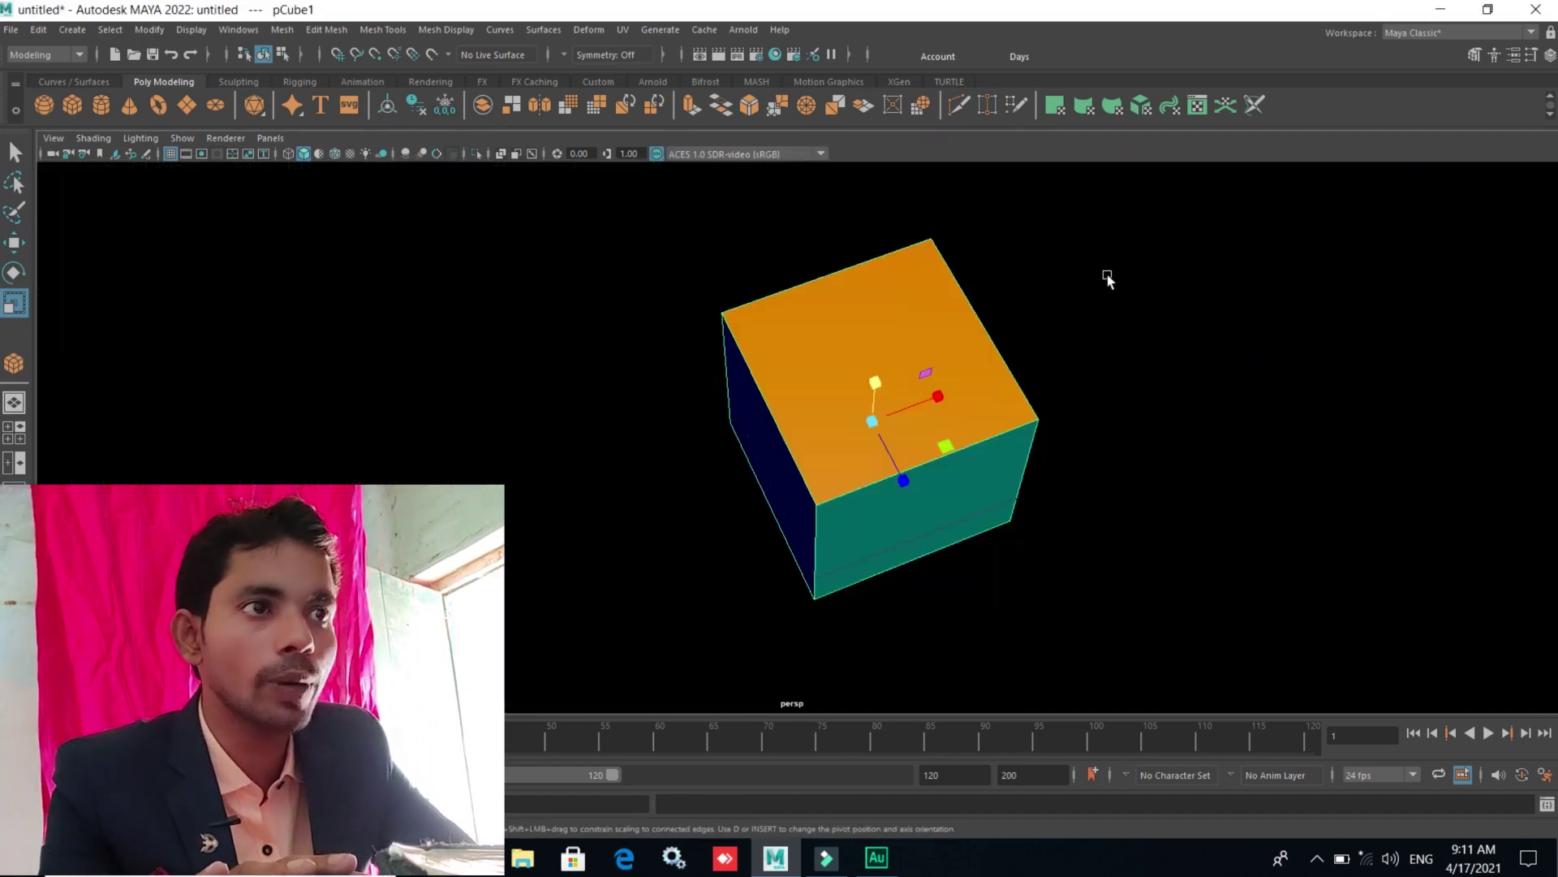
key("space")
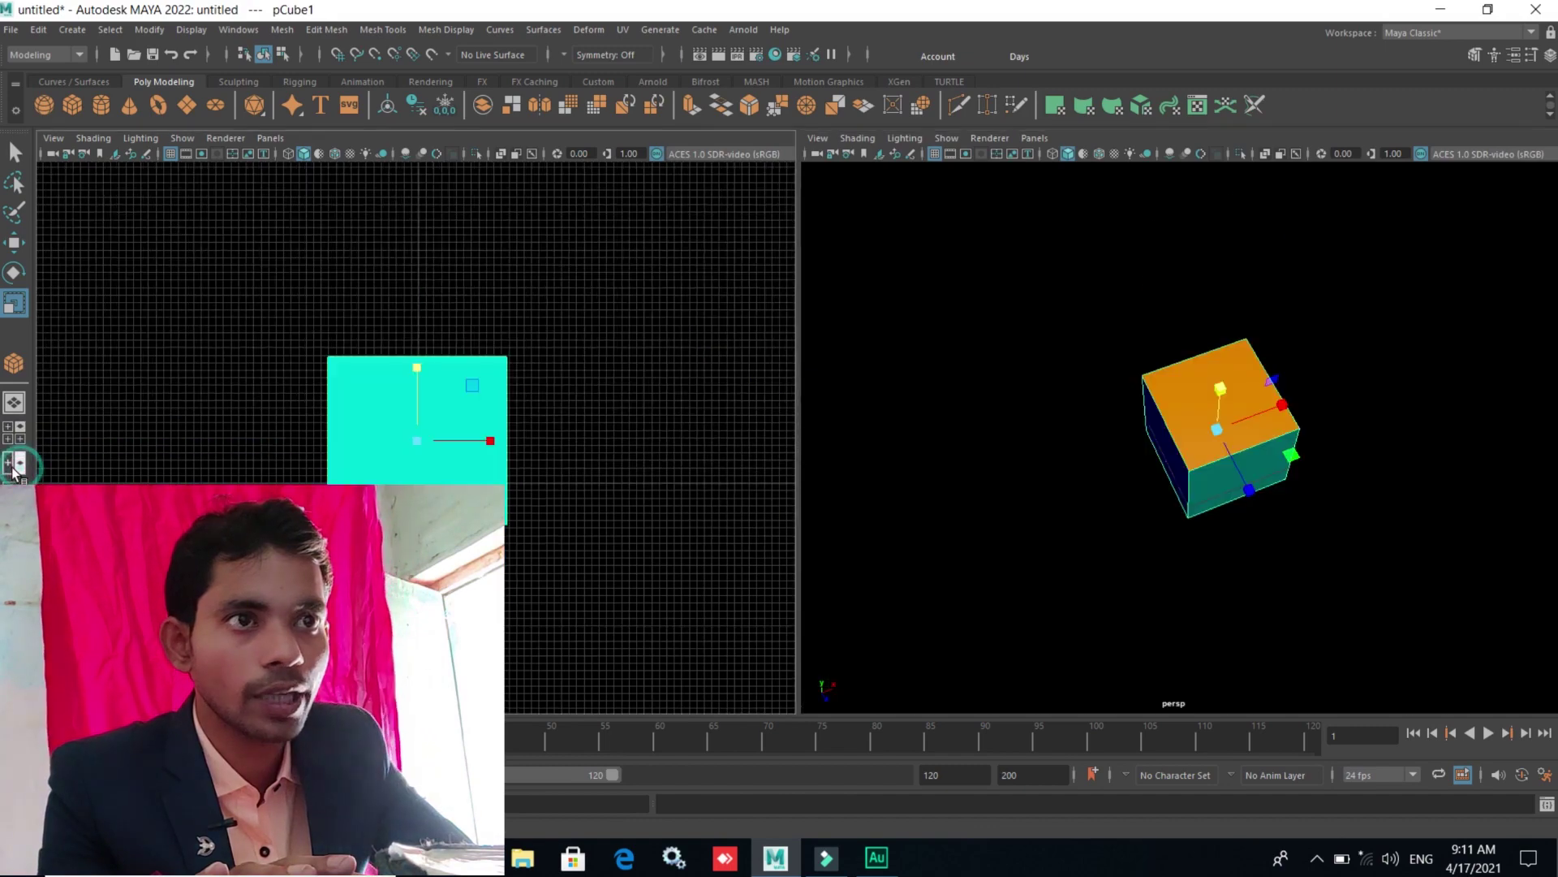
left_click(8, 440)
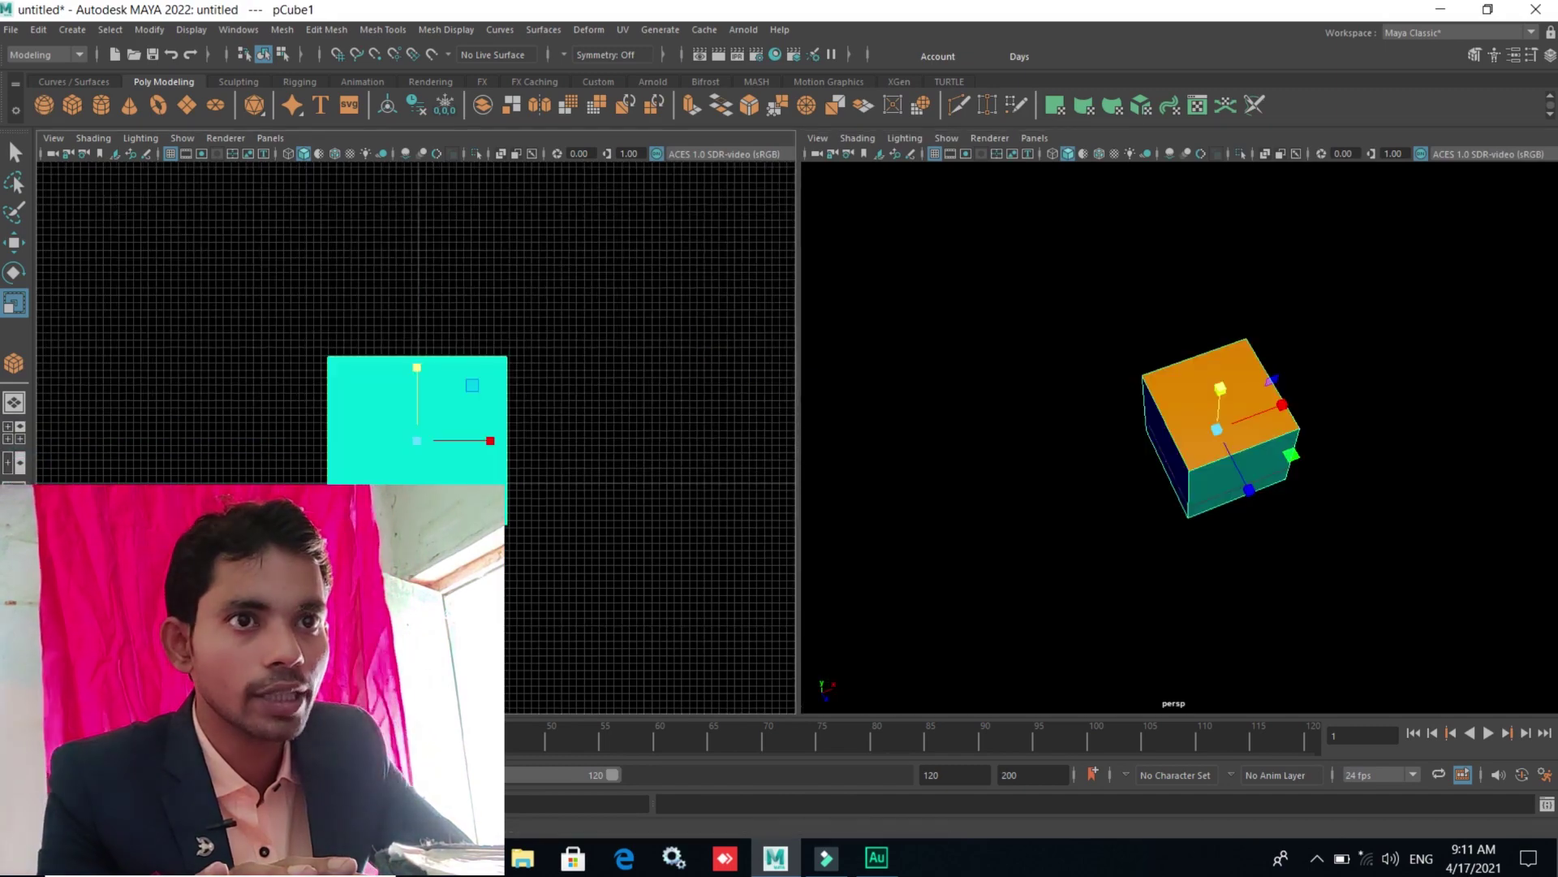
left_click(8, 427)
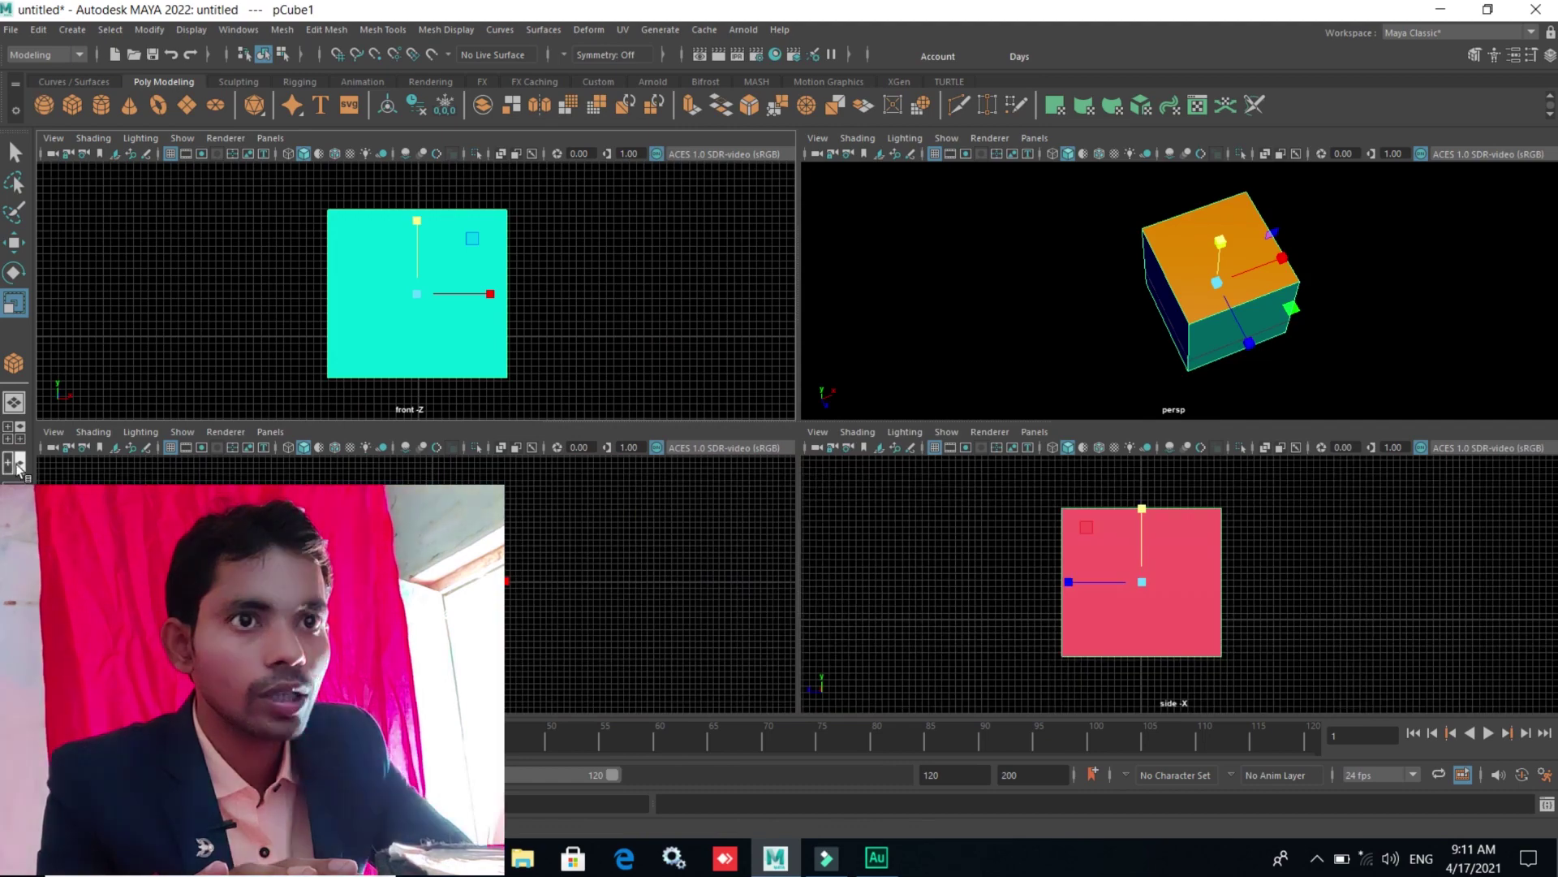
left_click(8, 426)
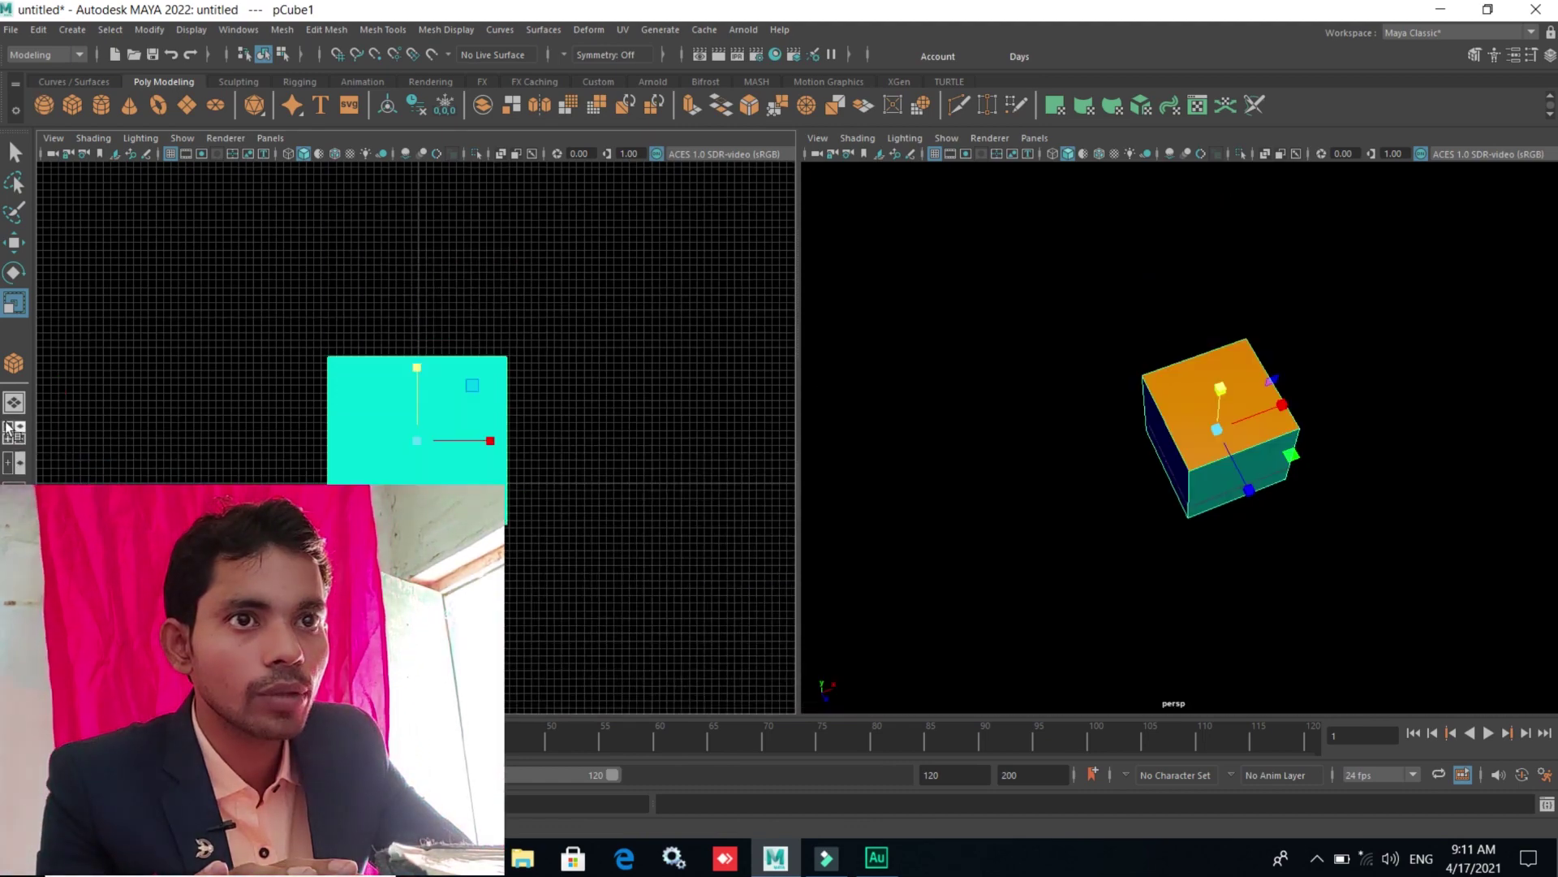
left_click(8, 426)
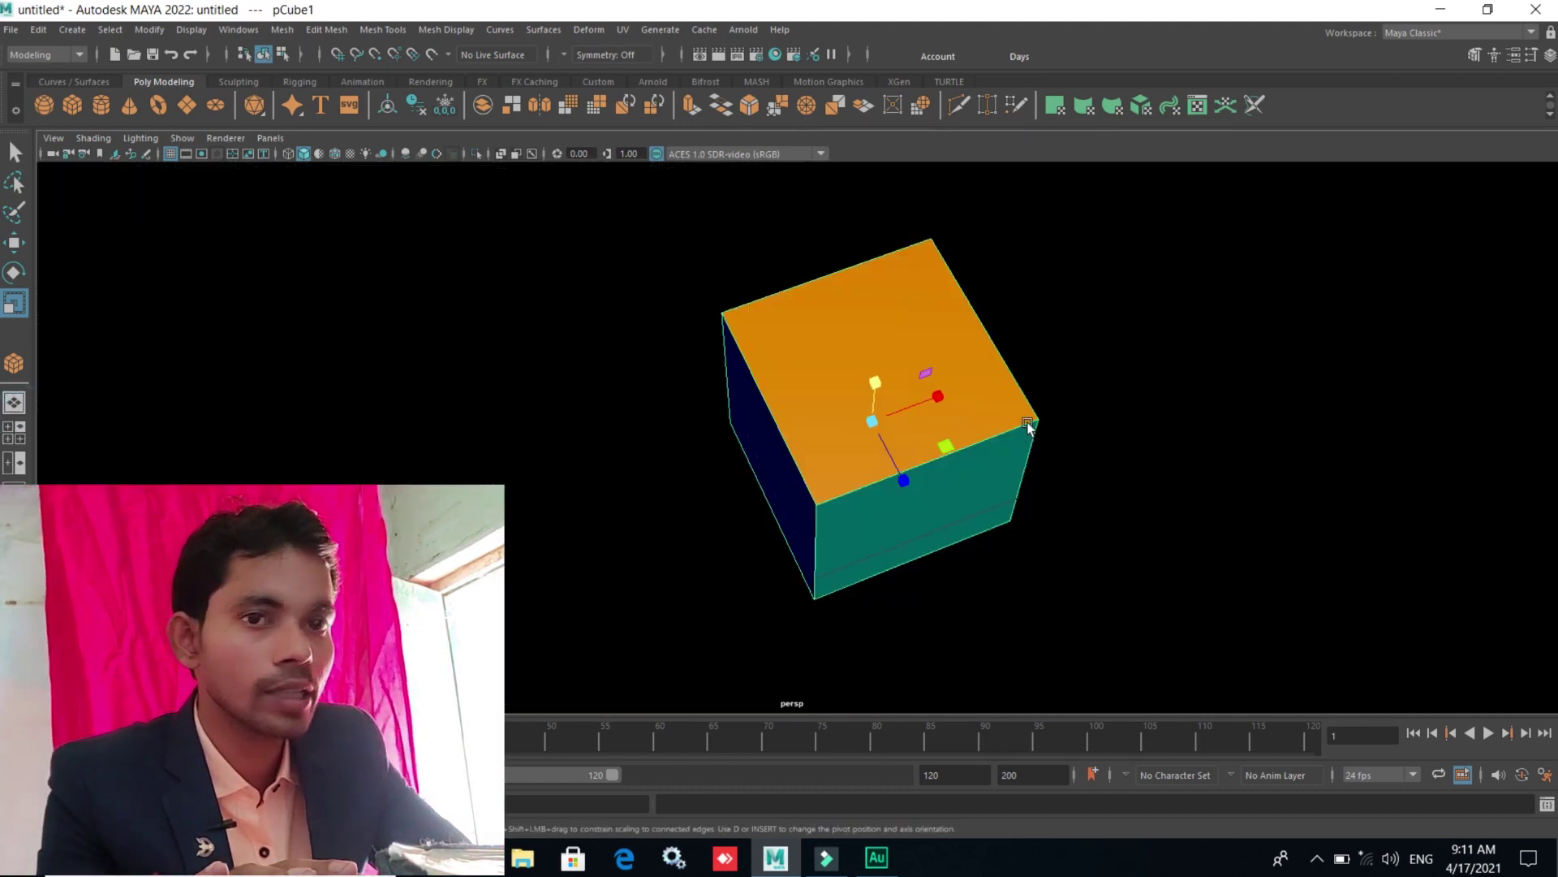
- Shrink the cube uniformly to a small size
left_click_drag(895, 534, 896, 479, "alt")
scroll(898, 532, "up", 3)
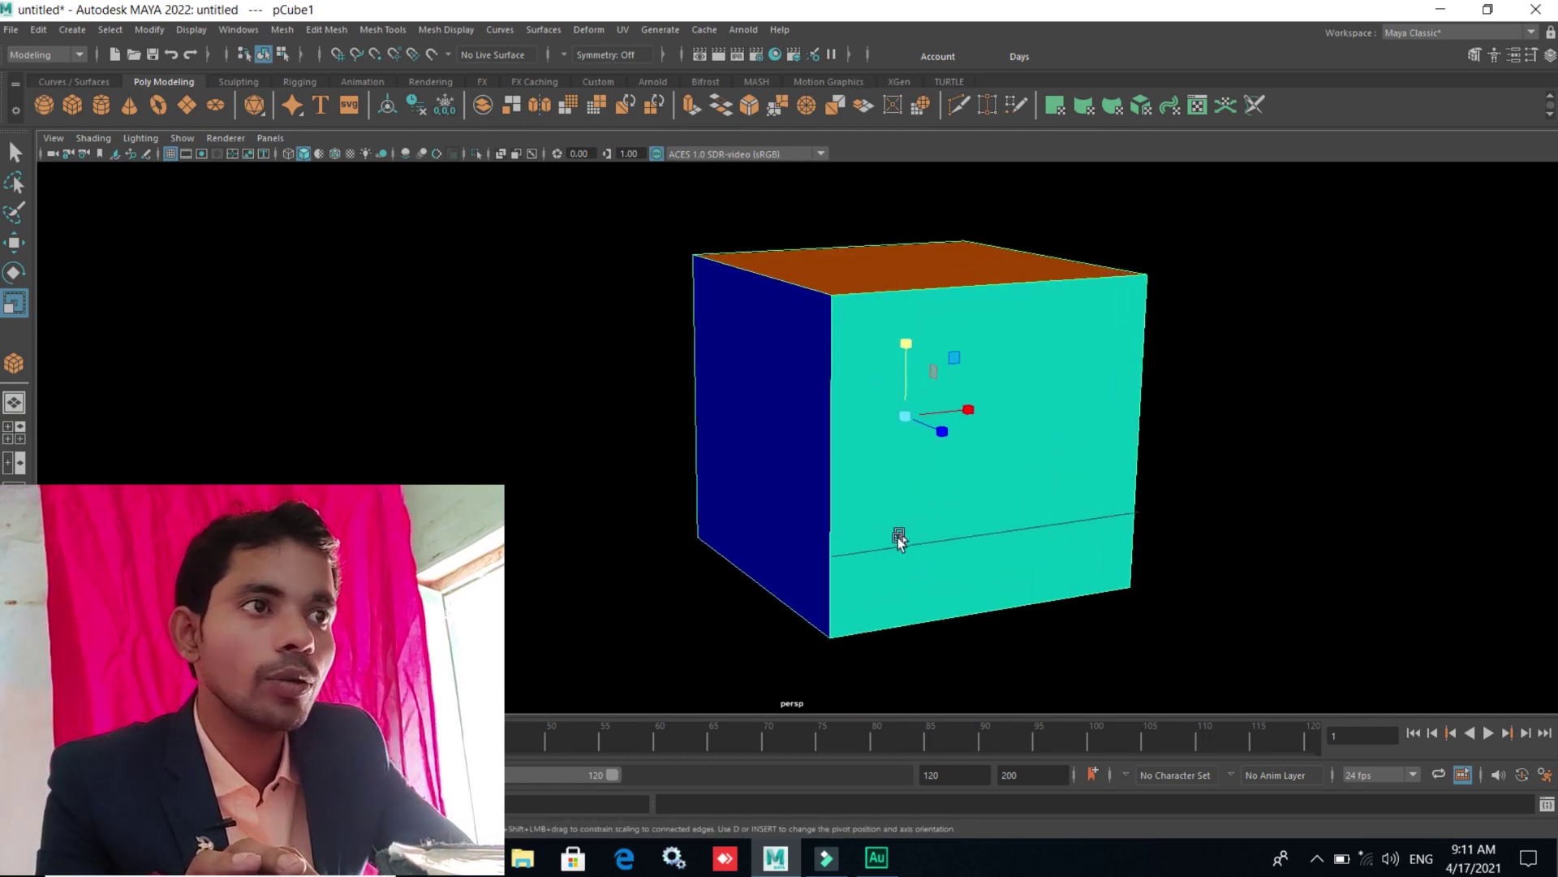
mouse_move(897, 535)
left_mouse_down("alt")
mouse_move(551, 560)
mouse_move(998, 574)
mouse_move(911, 528)
mouse_move(1094, 528)
mouse_move(845, 567)
mouse_move(898, 581)
mouse_move(899, 556)
mouse_move(898, 606)
mouse_move(891, 564)
mouse_move(838, 546)
mouse_move(866, 568)
mouse_move(870, 531)
mouse_move(861, 549)
left_mouse_up("alt")
scroll(860, 529, "down", 2)
scroll(900, 555, "down", 2)
scroll(880, 552, "up", 1)
mouse_move(912, 466)
left_mouse_down("alt")
mouse_move(893, 504)
mouse_move(860, 489)
left_mouse_up("alt")
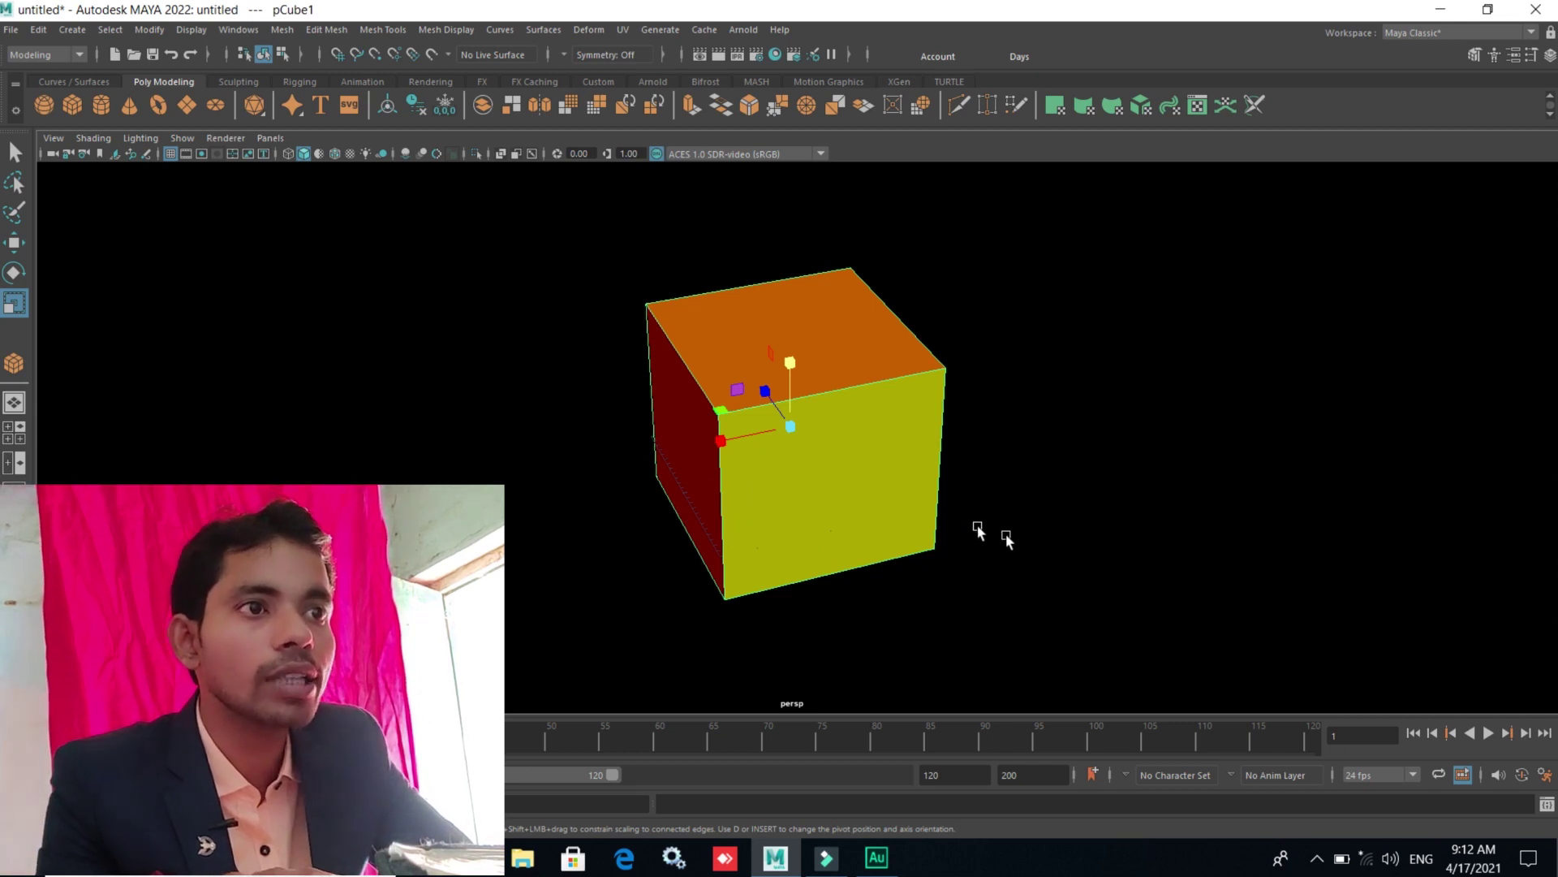
middle_click_drag(978, 530, 830, 520)
middle_click_drag(794, 436, 676, 424)
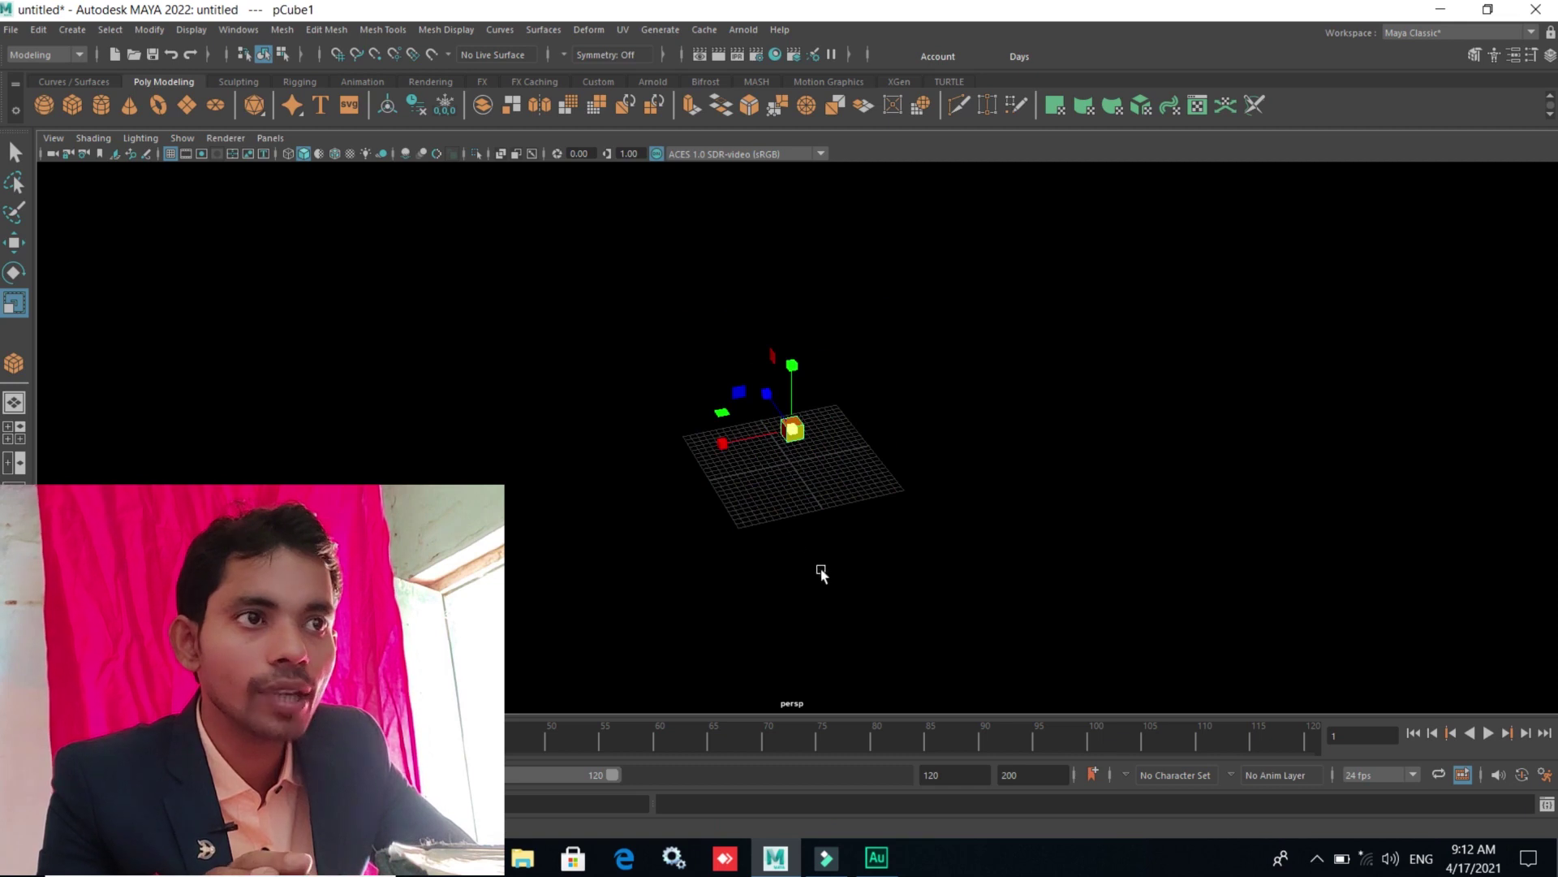
- Lower the cube onto the grid with the Move tool
mouse_move(822, 571)
left_mouse_down("alt")
mouse_move(803, 511)
mouse_move(793, 546)
mouse_move(681, 529)
left_mouse_up("alt")
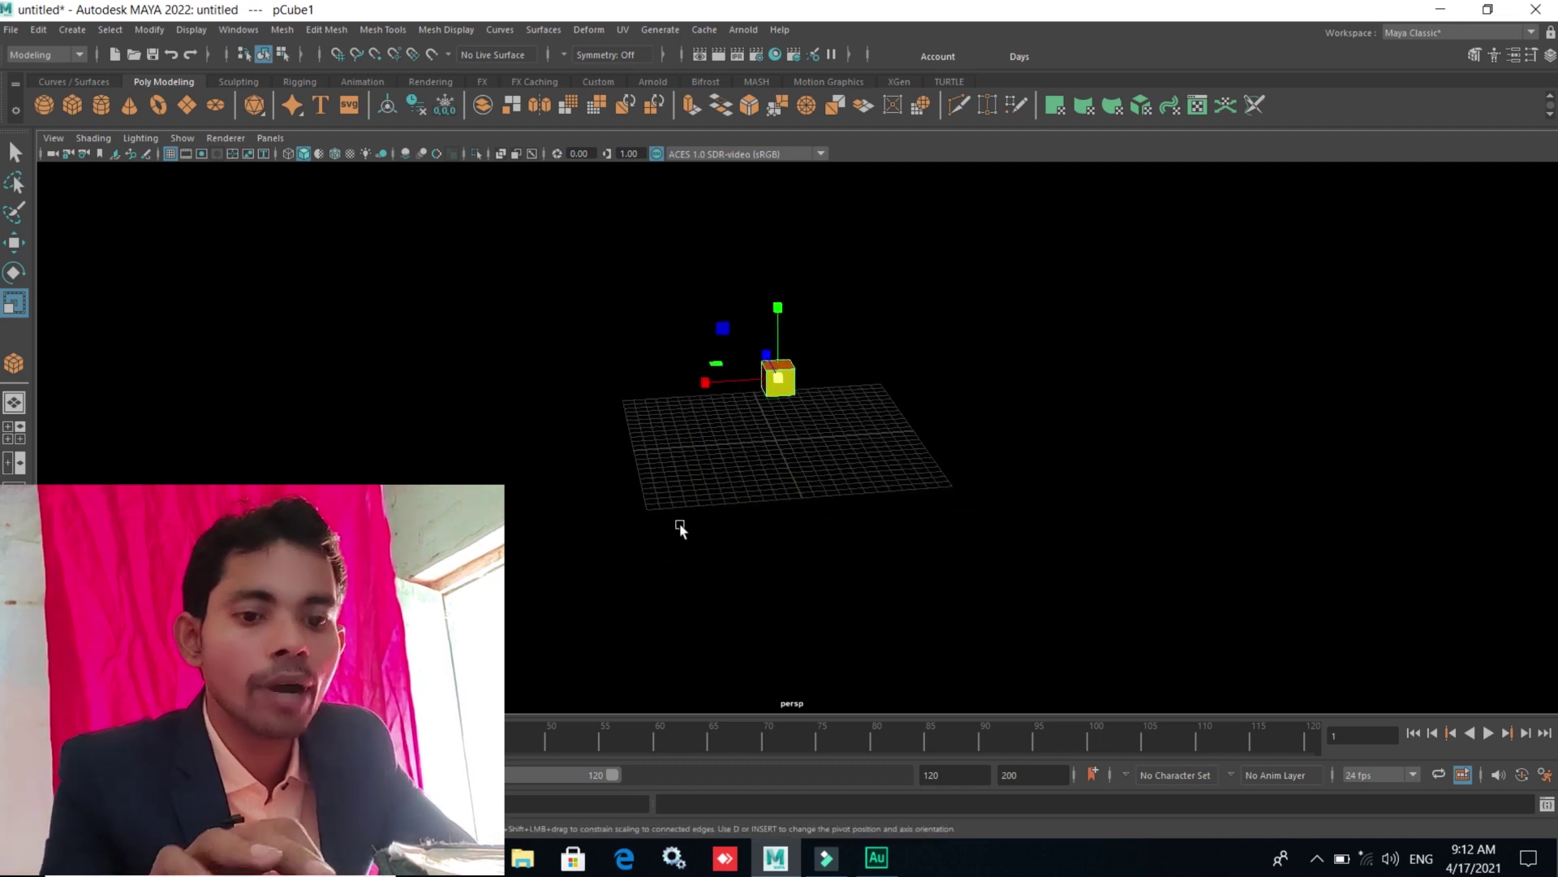
key("w")
left_click_drag(775, 305, 772, 353)
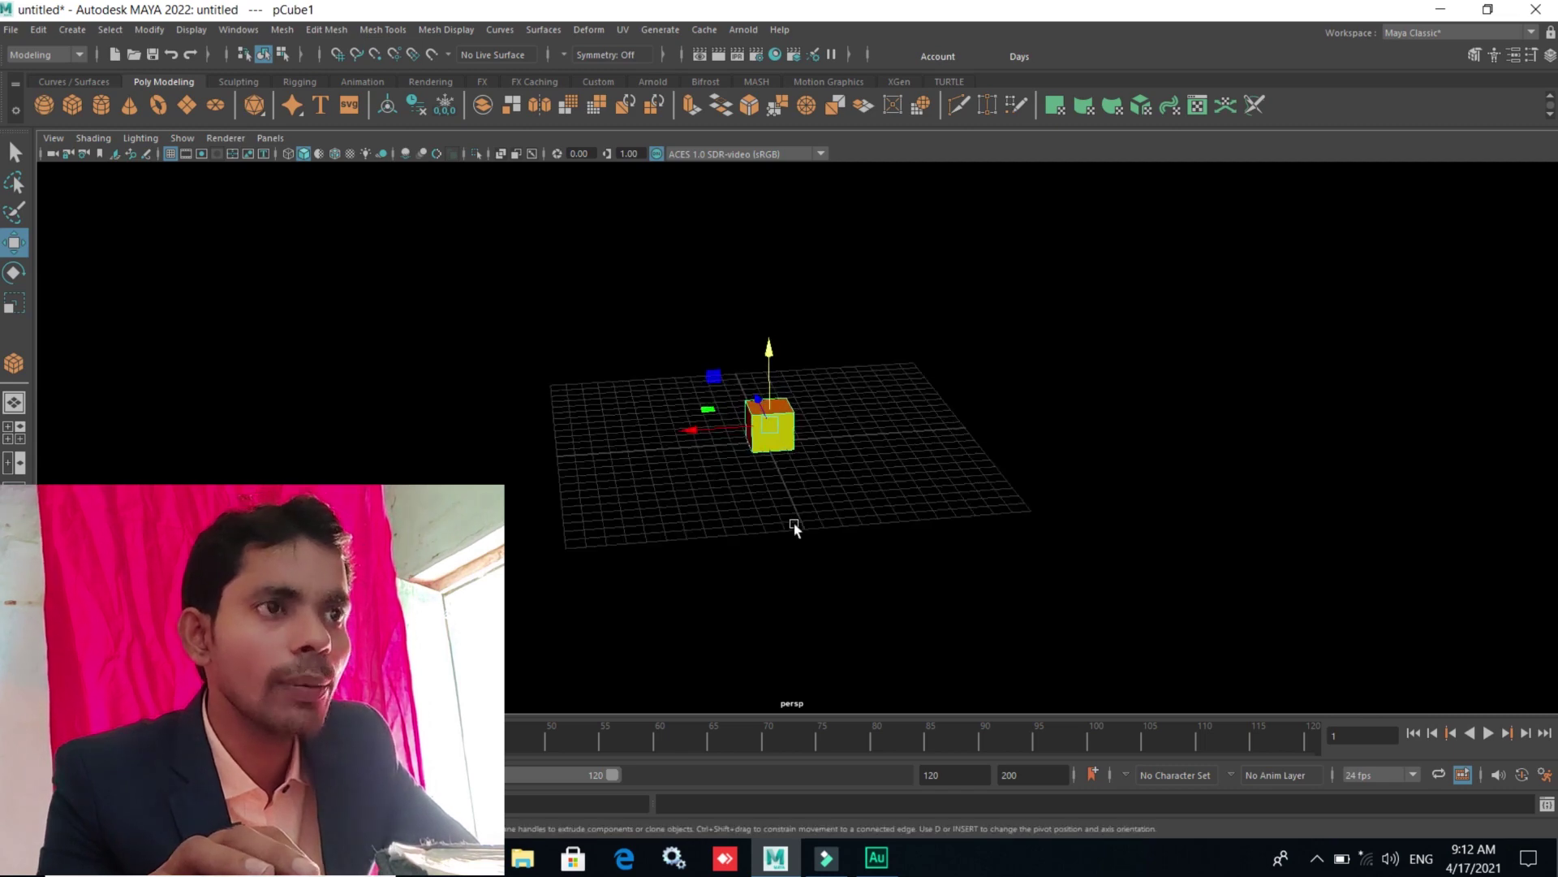
scroll(812, 535, "up", 2)
scroll(630, 480, "up", 3)
scroll(661, 537, "up", 2)
- Turn on Snap to Grid and slide the cube along the X axis
left_click_drag(662, 538, 738, 306, "alt")
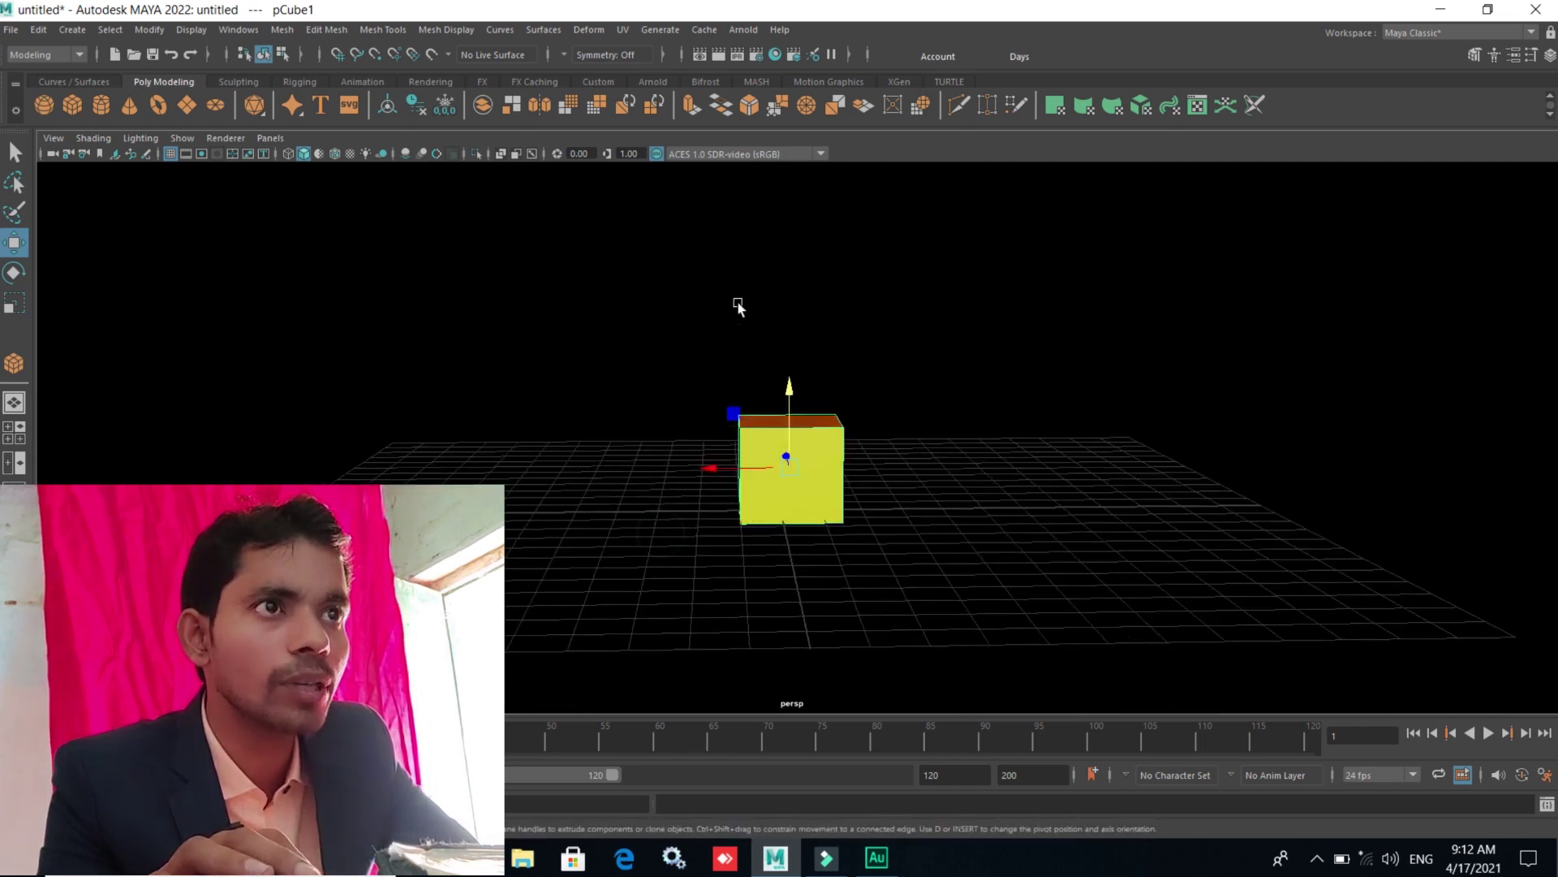
left_click(338, 55)
mouse_move(710, 471)
left_mouse_down()
mouse_move(412, 480)
mouse_move(772, 540)
mouse_move(1177, 574)
mouse_move(758, 580)
mouse_move(779, 582)
left_mouse_up()
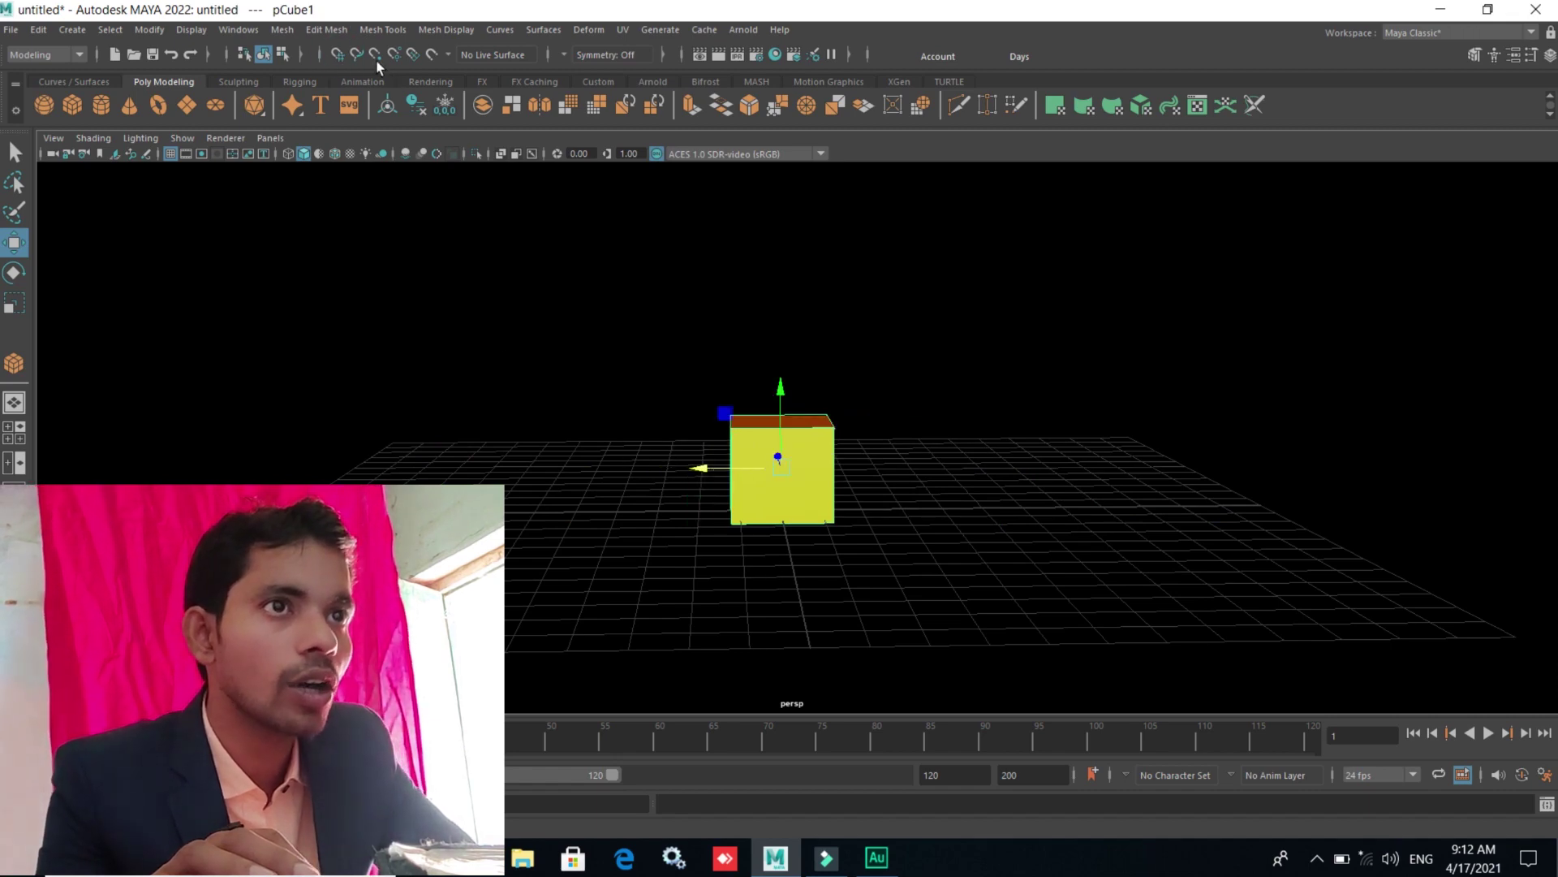
left_click_drag(630, 547, 758, 507, "alt")
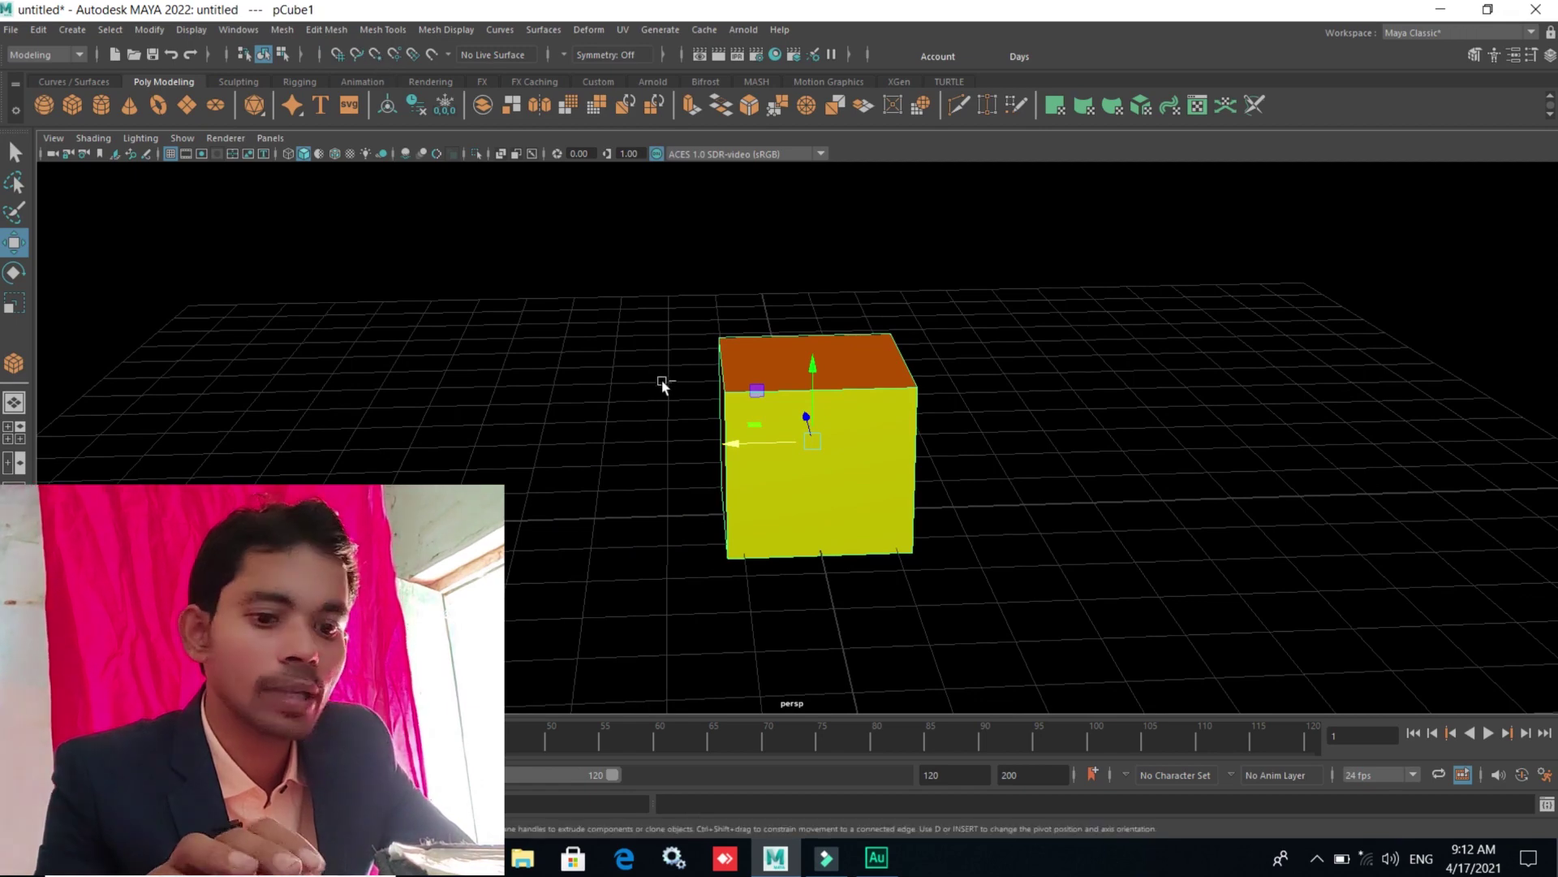
- Duplicate the cube with Ctrl+D and place the copy left of the original
key("ctrl+d")
left_click_drag(734, 447, 397, 462)
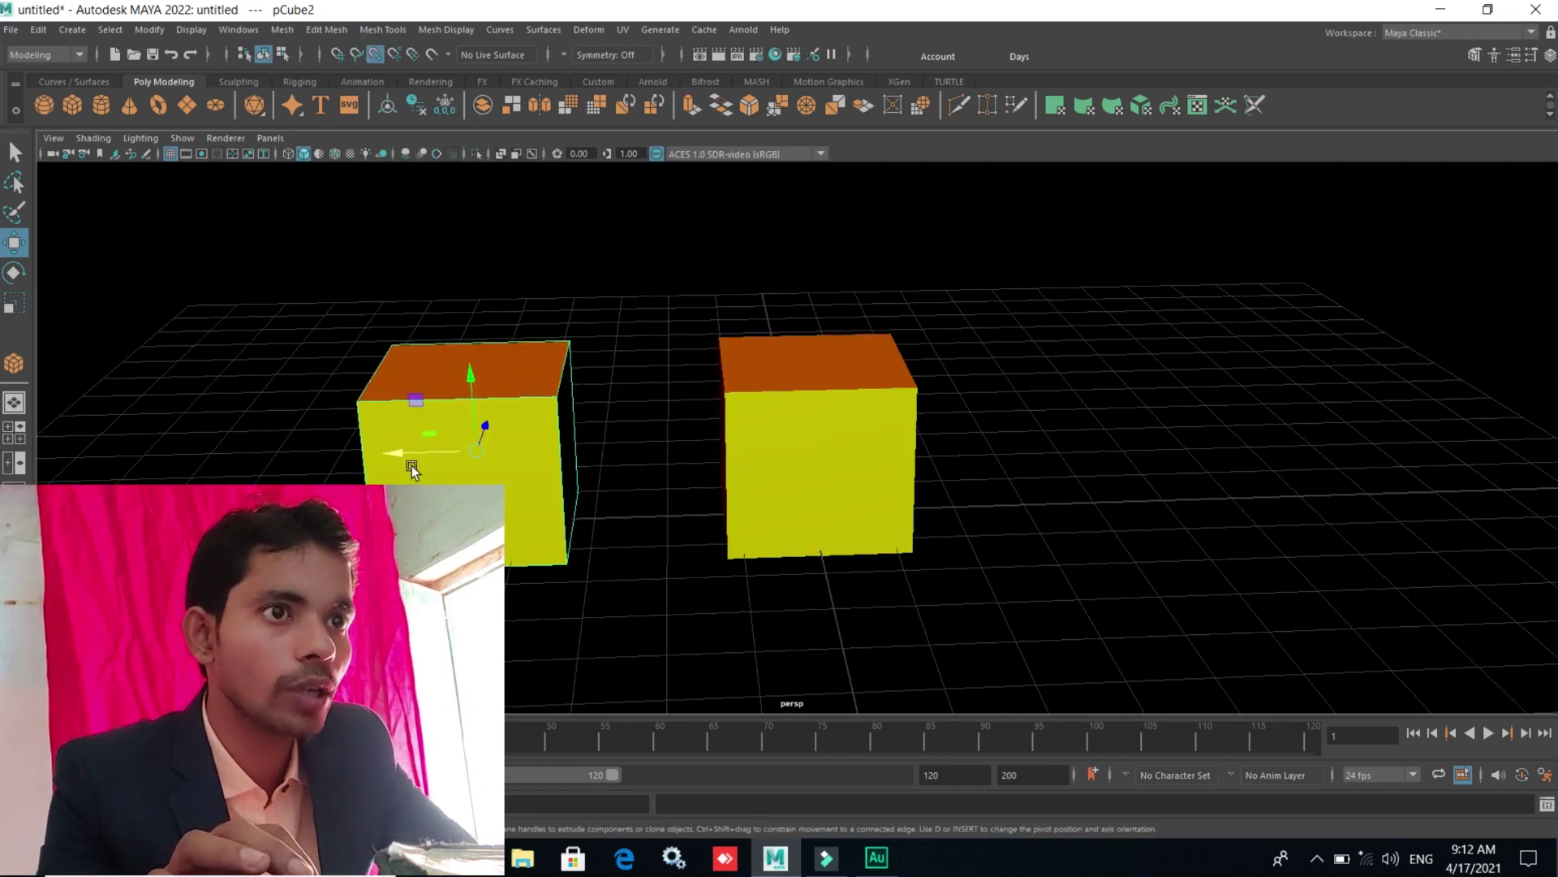
mouse_move(470, 458)
left_mouse_down()
mouse_move(741, 382)
mouse_move(1040, 414)
mouse_move(374, 426)
mouse_move(442, 477)
left_mouse_up()
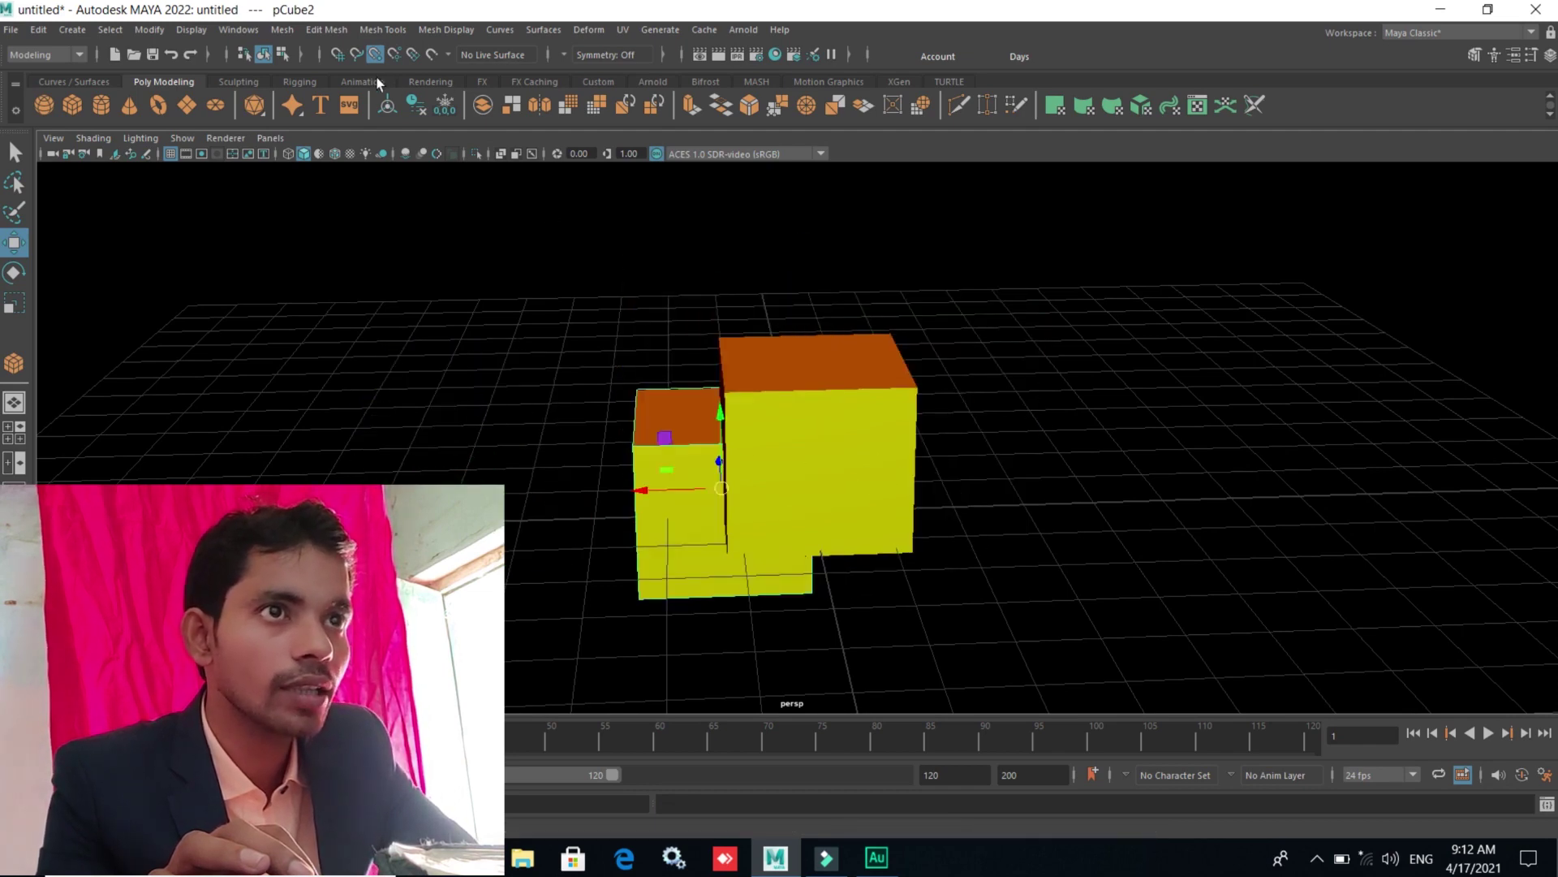
mouse_move(654, 500)
left_mouse_down()
mouse_move(499, 459)
mouse_move(492, 414)
left_mouse_up()
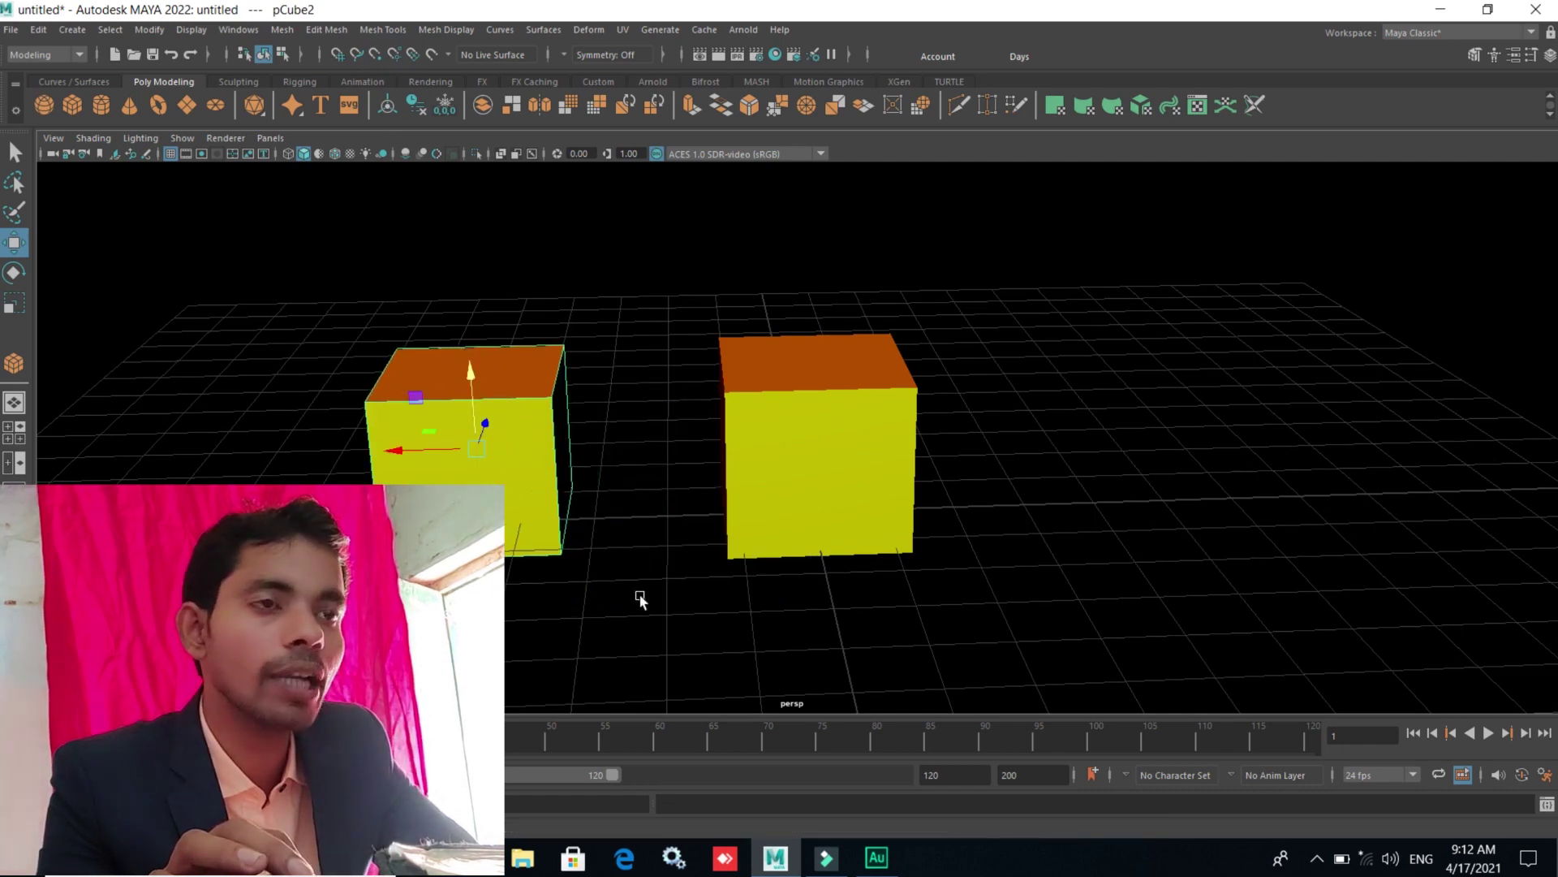
mouse_move(640, 598)
left_mouse_down("alt")
mouse_move(808, 592)
mouse_move(890, 550)
mouse_move(818, 522)
mouse_move(808, 597)
mouse_move(804, 564)
mouse_move(765, 598)
mouse_move(779, 605)
mouse_move(849, 585)
mouse_move(889, 550)
mouse_move(838, 574)
mouse_move(852, 564)
mouse_move(850, 602)
mouse_move(849, 552)
mouse_move(797, 532)
mouse_move(790, 554)
left_mouse_up("alt")
scroll(812, 582, "down", 3)
scroll(810, 594, "up", 4)
middle_click_drag(790, 555, 804, 545, "alt")
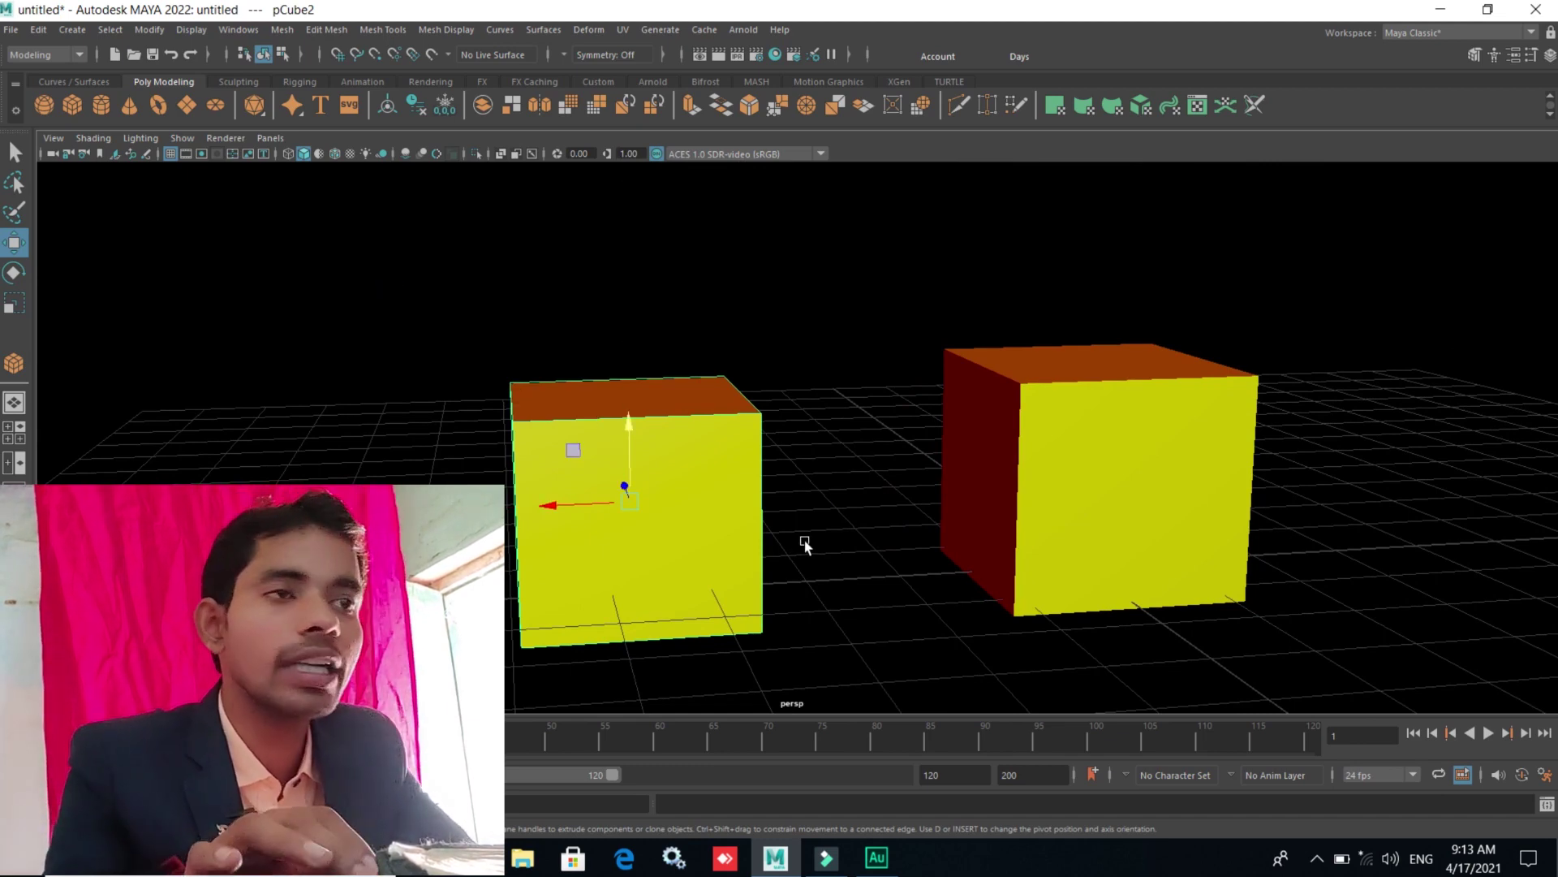
- Extrude the left cube's front face, then drag it with the Move tool
left_click(562, 511)
left_click_drag(554, 505, 671, 540)
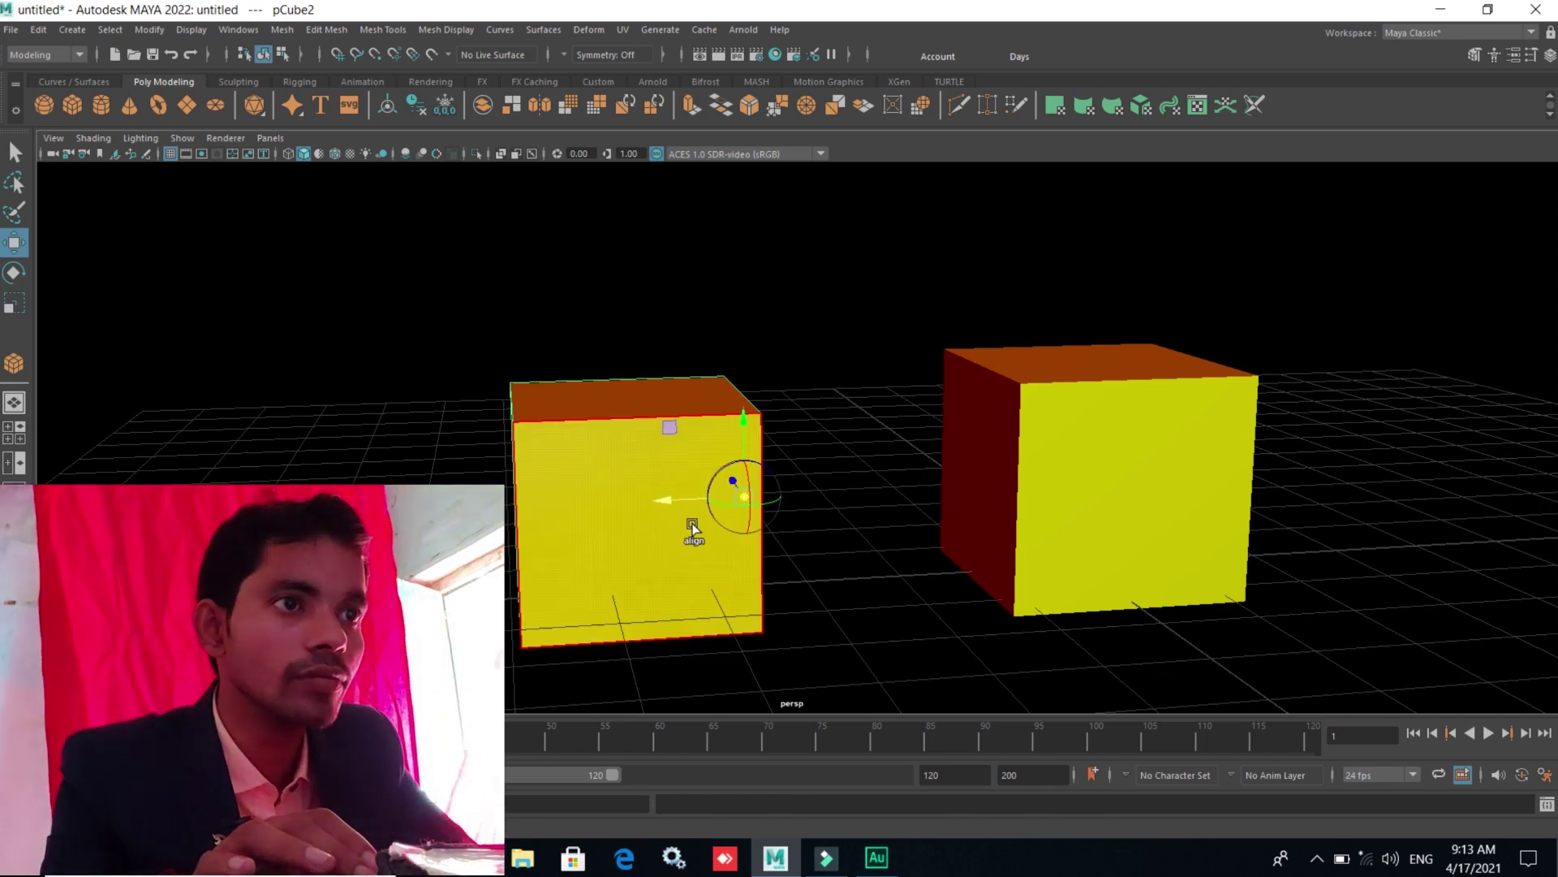
key("w")
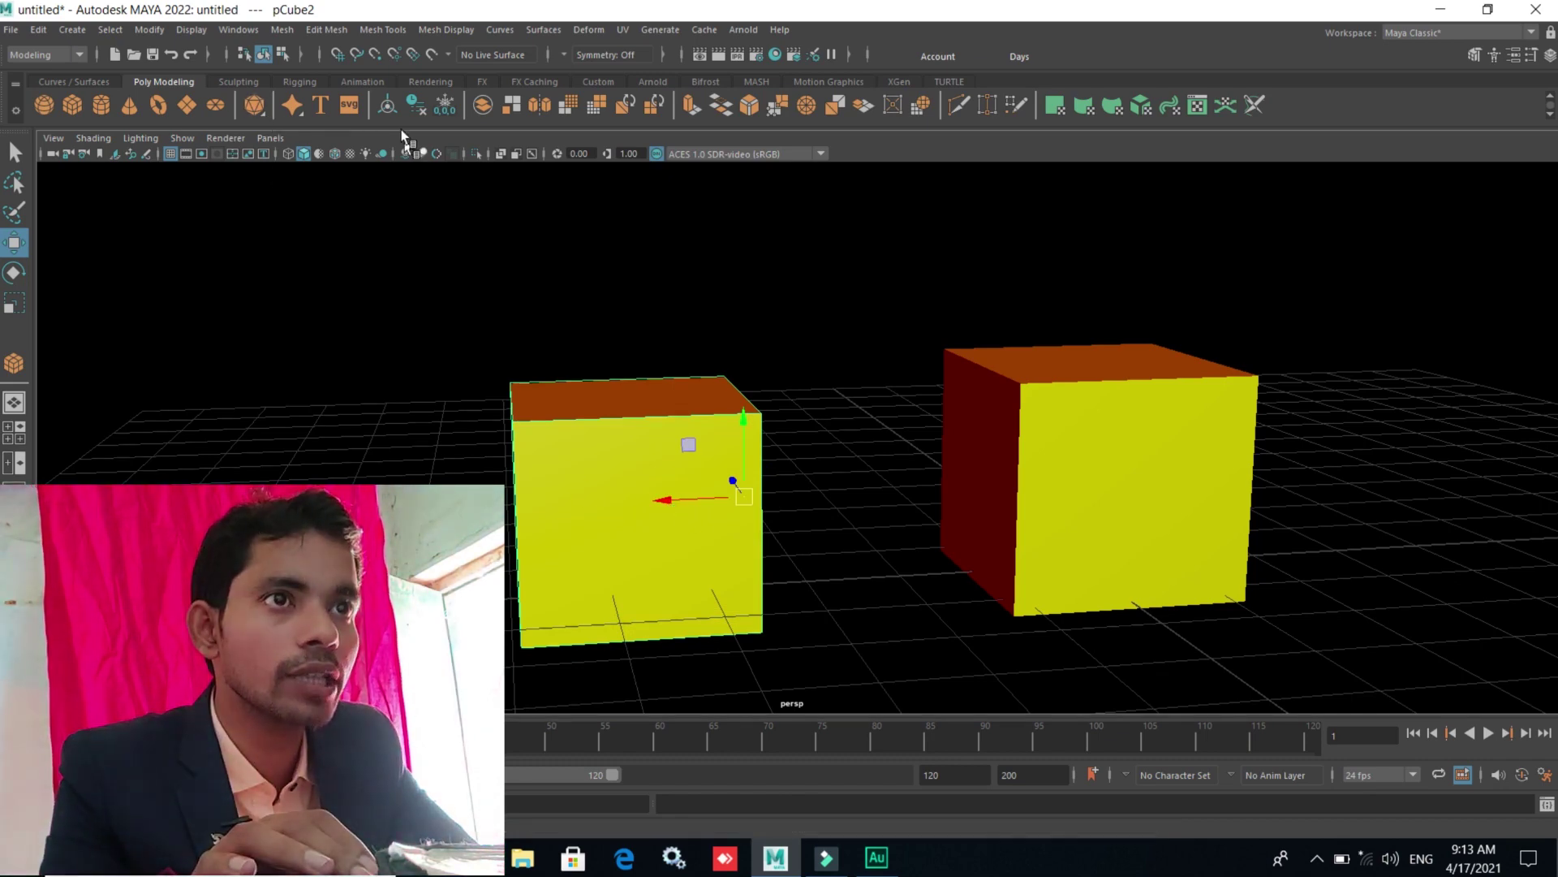
left_click_drag(698, 498, 590, 503)
- Select and delete the right-hand cube, keeping the left one
left_click(915, 515)
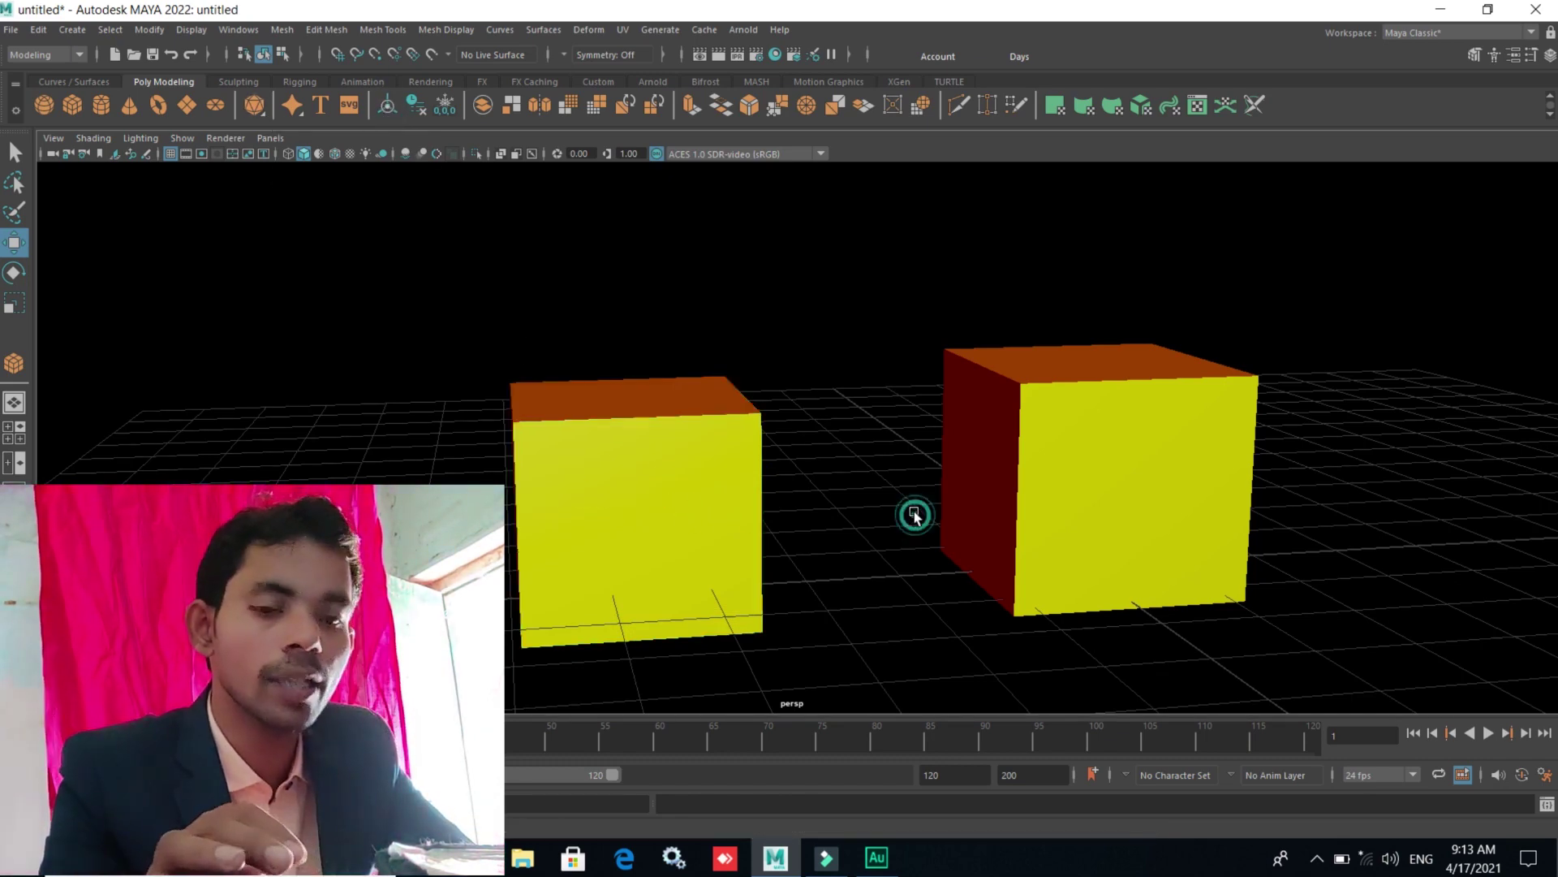
mouse_move(915, 515)
left_mouse_down("alt")
mouse_move(890, 568)
mouse_move(888, 550)
mouse_move(591, 504)
left_mouse_up("alt")
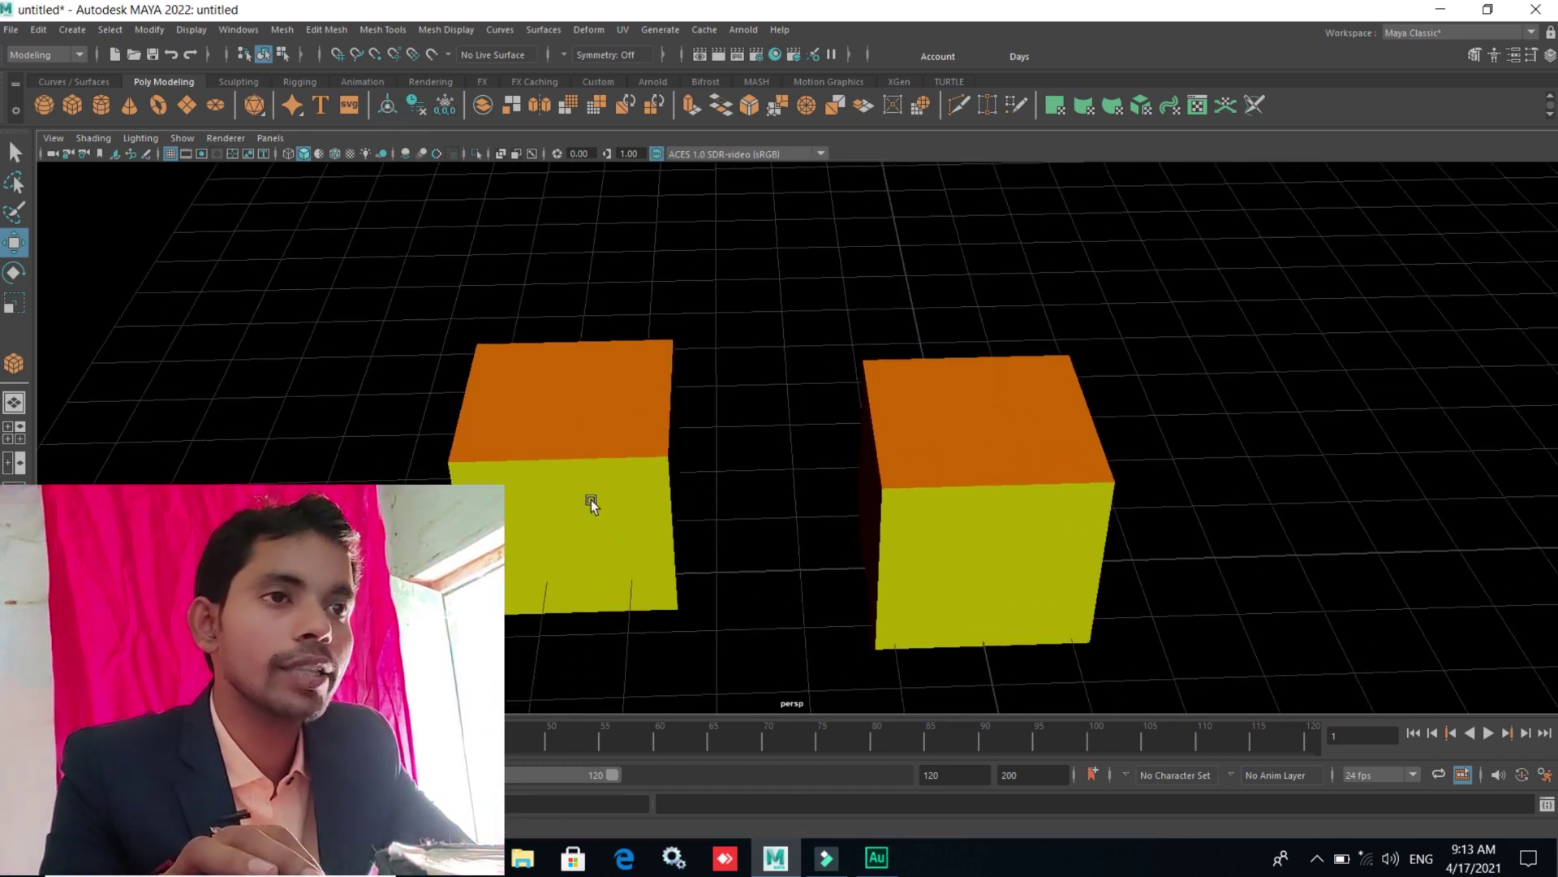
mouse_move(349, 345)
left_mouse_down()
mouse_move(1461, 679)
mouse_move(953, 550)
mouse_move(682, 584)
left_mouse_up()
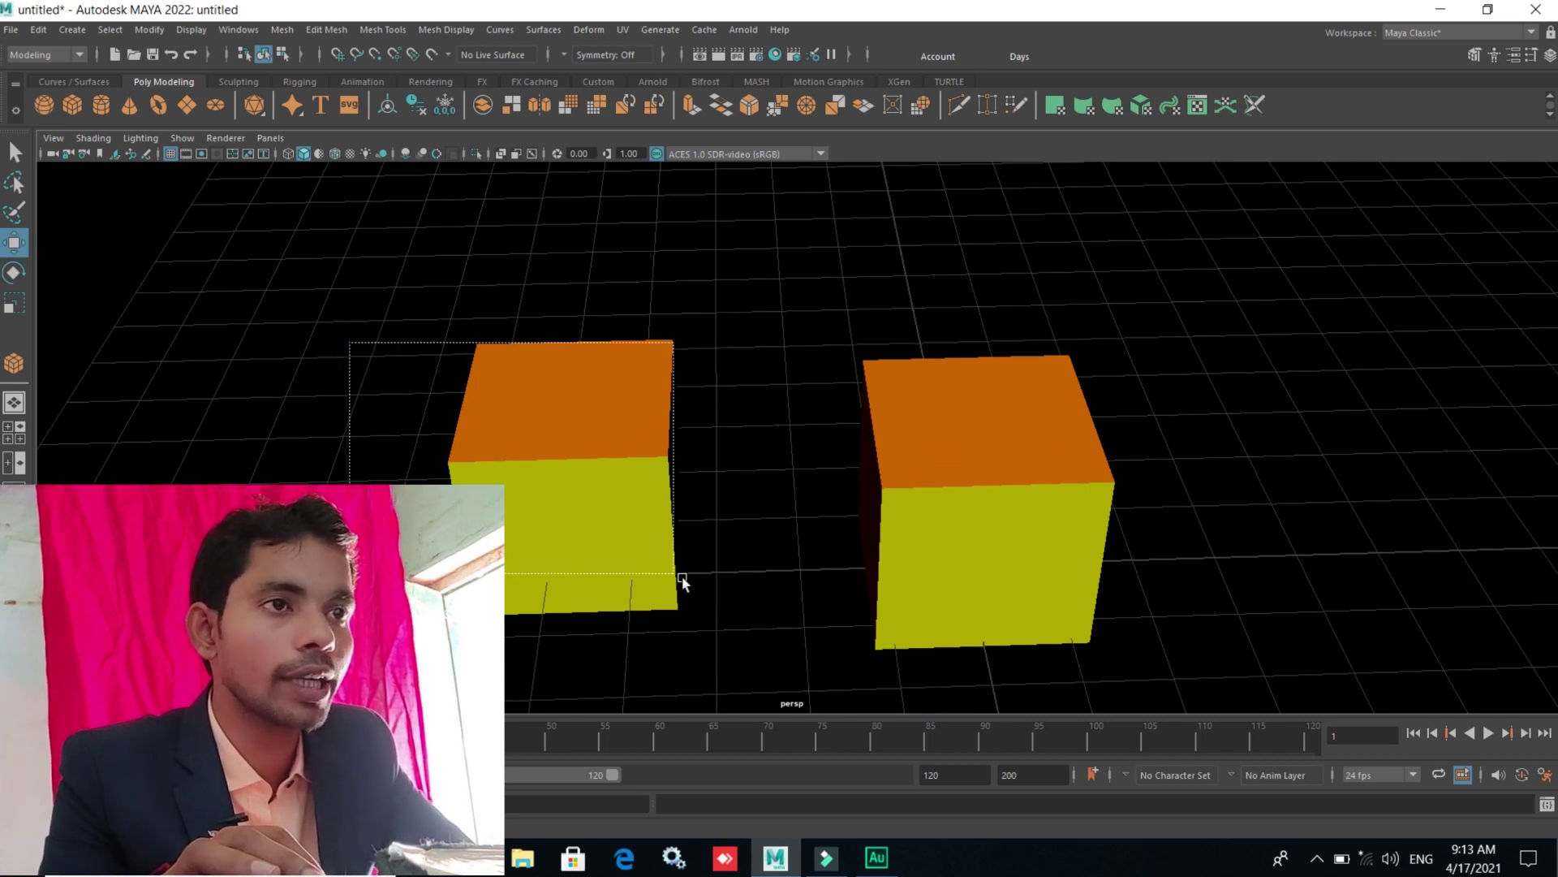
left_click(984, 487)
key("Delete")
- Clone the left cube to its right, then delete the middle and right cubes
left_click(584, 479)
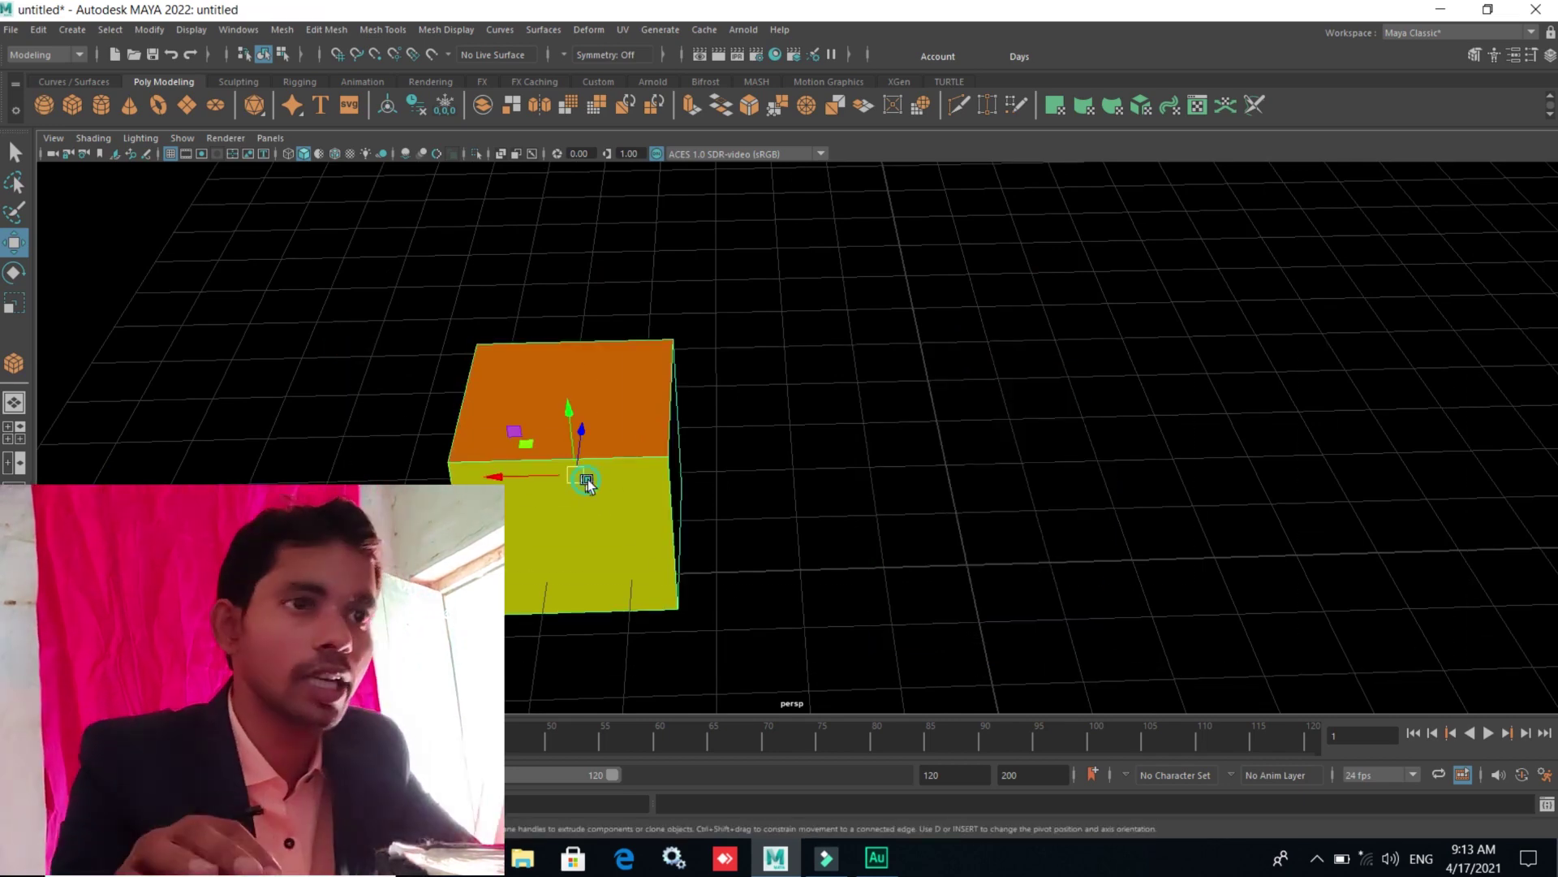
mouse_move(585, 480)
left_mouse_down("alt")
mouse_move(673, 497)
mouse_move(709, 543)
mouse_move(713, 512)
mouse_move(692, 509)
left_mouse_up("alt")
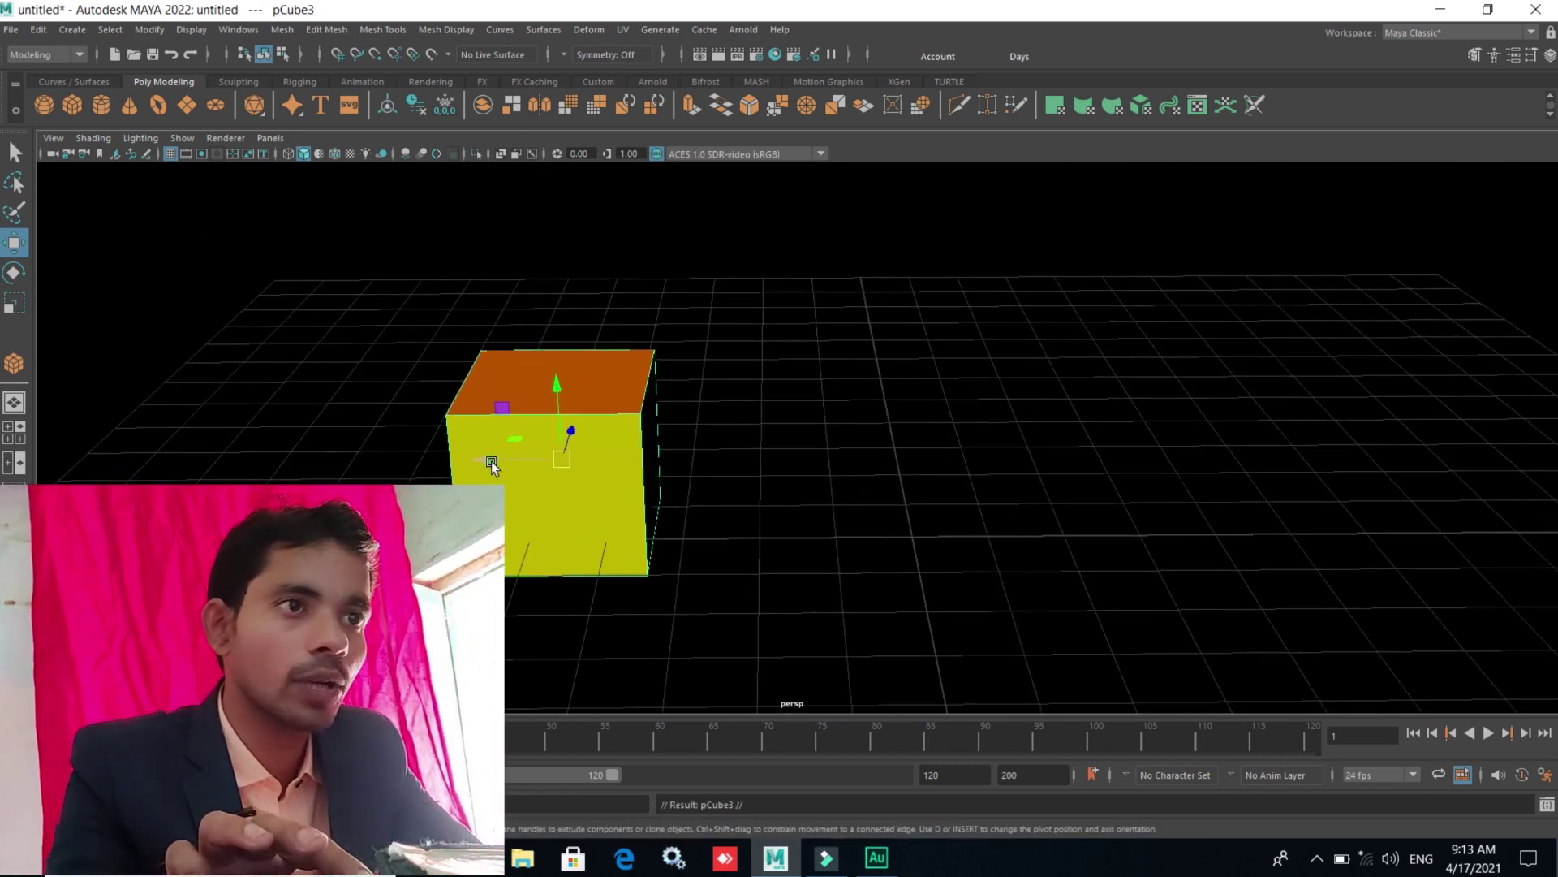
mouse_move(503, 460)
left_mouse_down("shift")
mouse_move(737, 490)
mouse_move(939, 459)
mouse_move(956, 487)
left_mouse_up("shift")
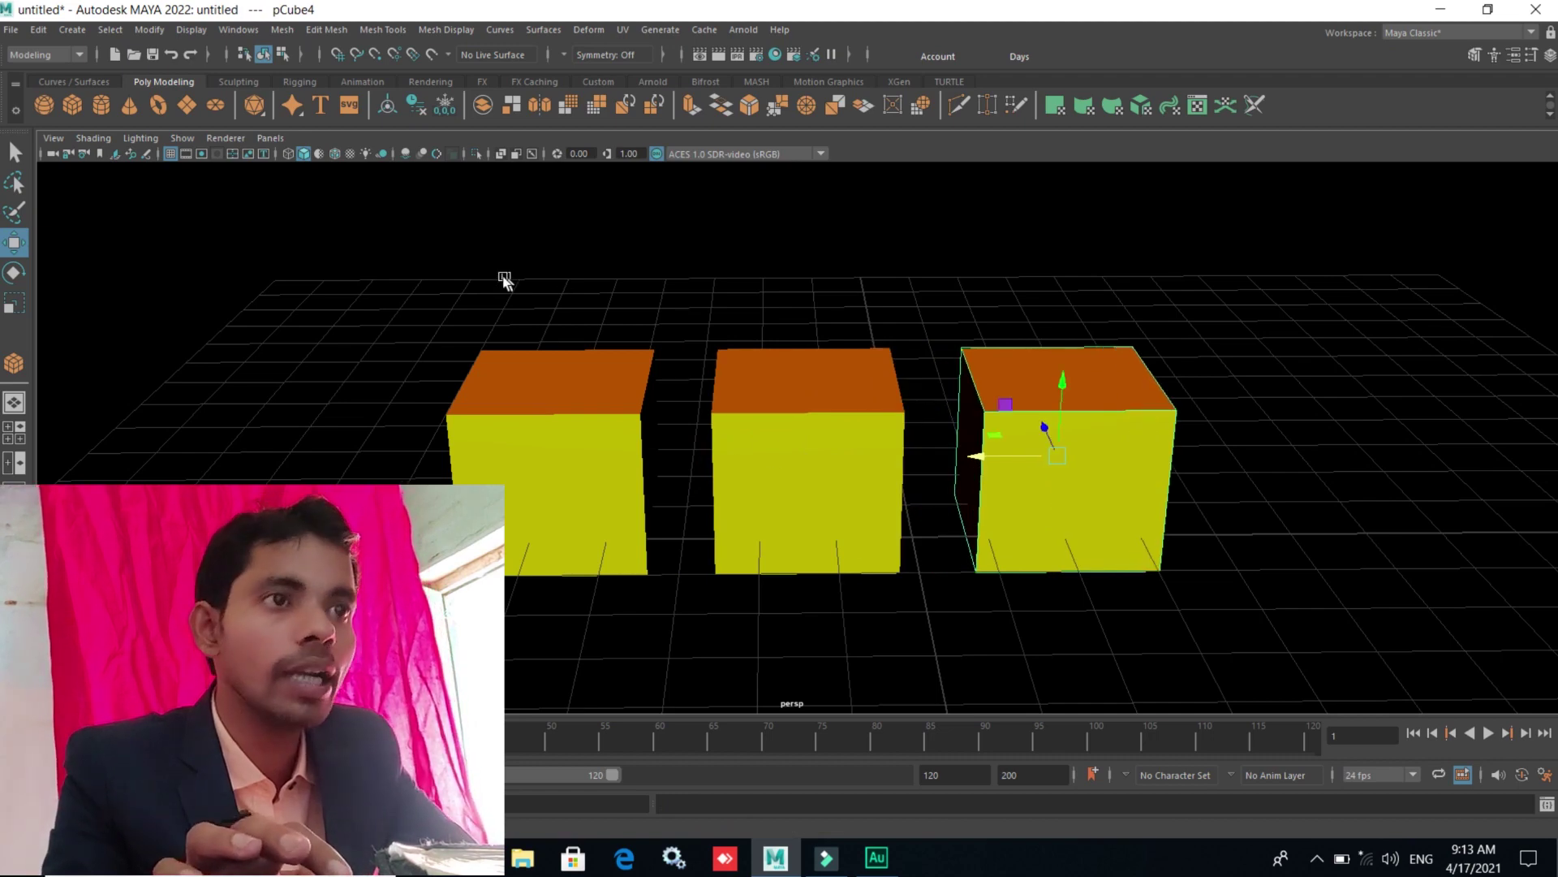
left_click_drag(494, 269, 1221, 421)
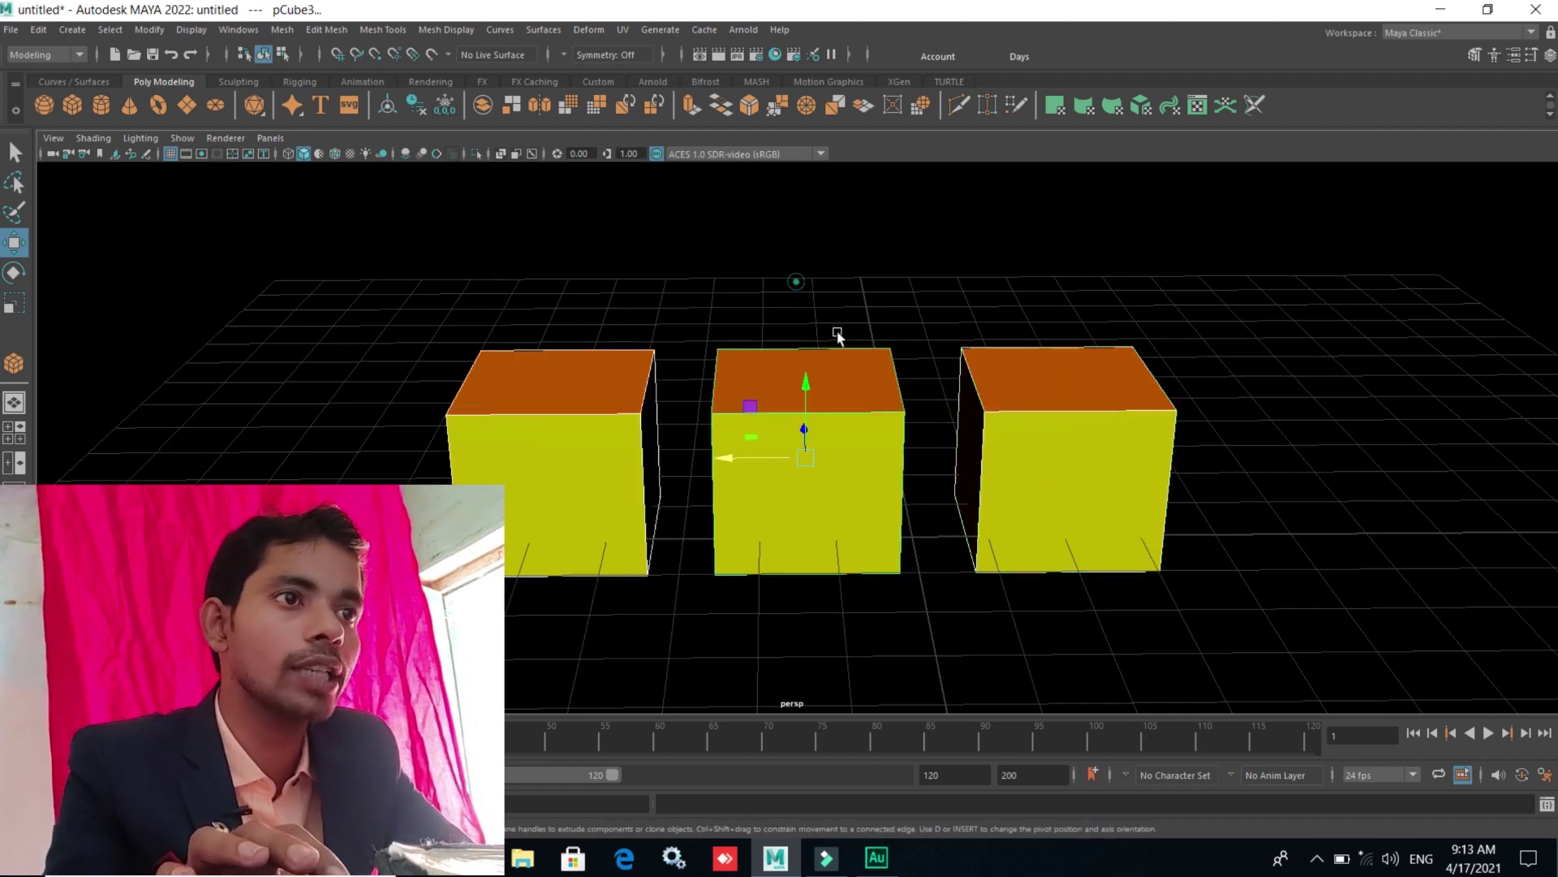
left_click_drag(798, 280, 1263, 581)
key("Delete")
- Discard a Shift+D duplicate, then Shift-drag the cube into a new copy beside it
left_click(591, 475)
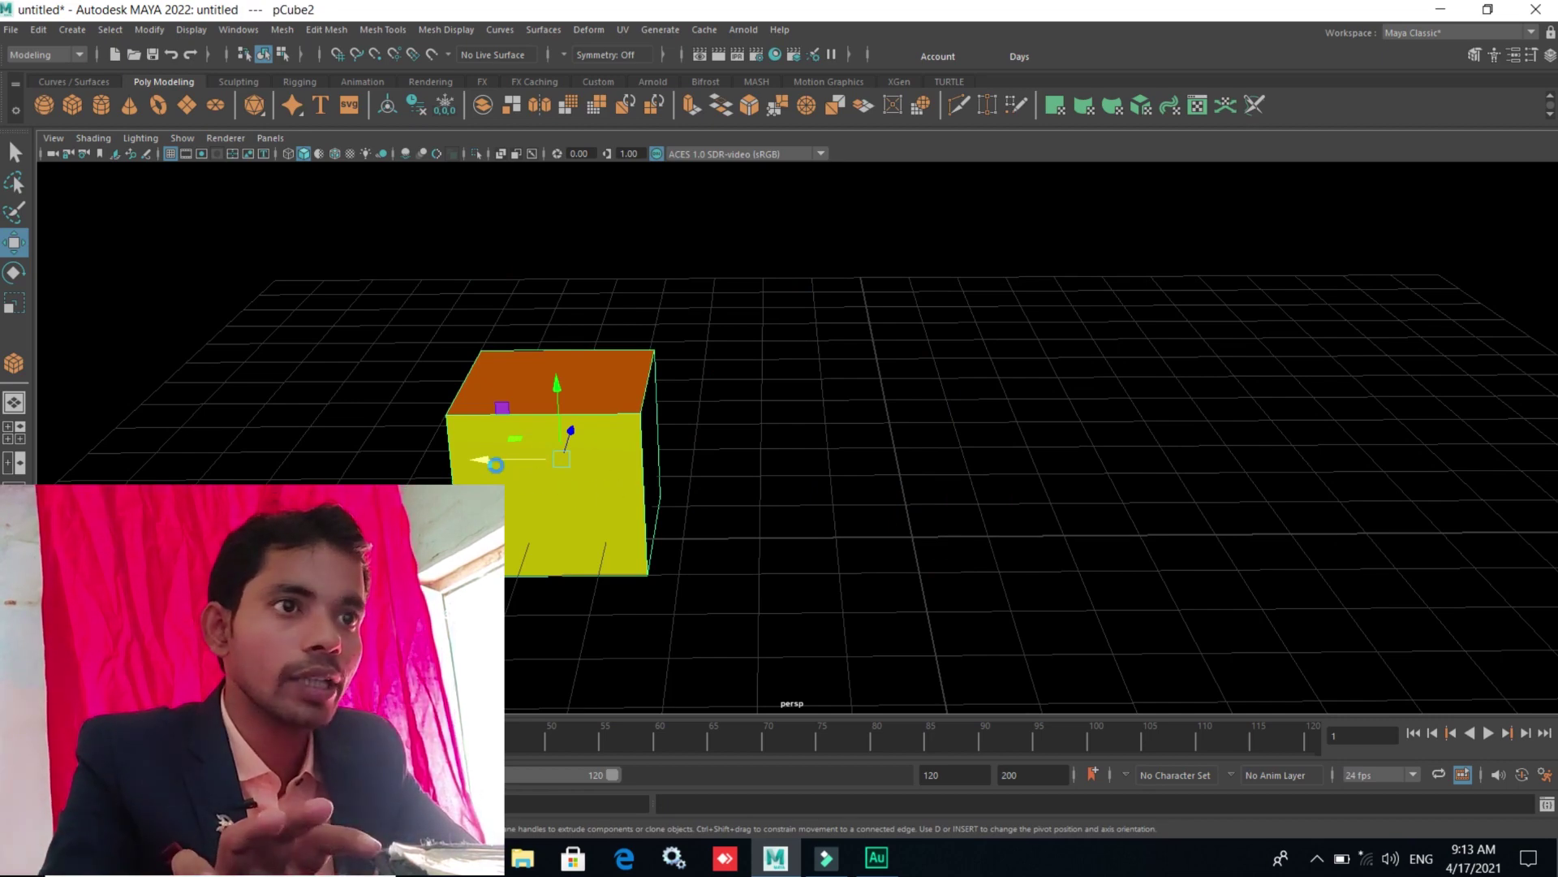
key("q")
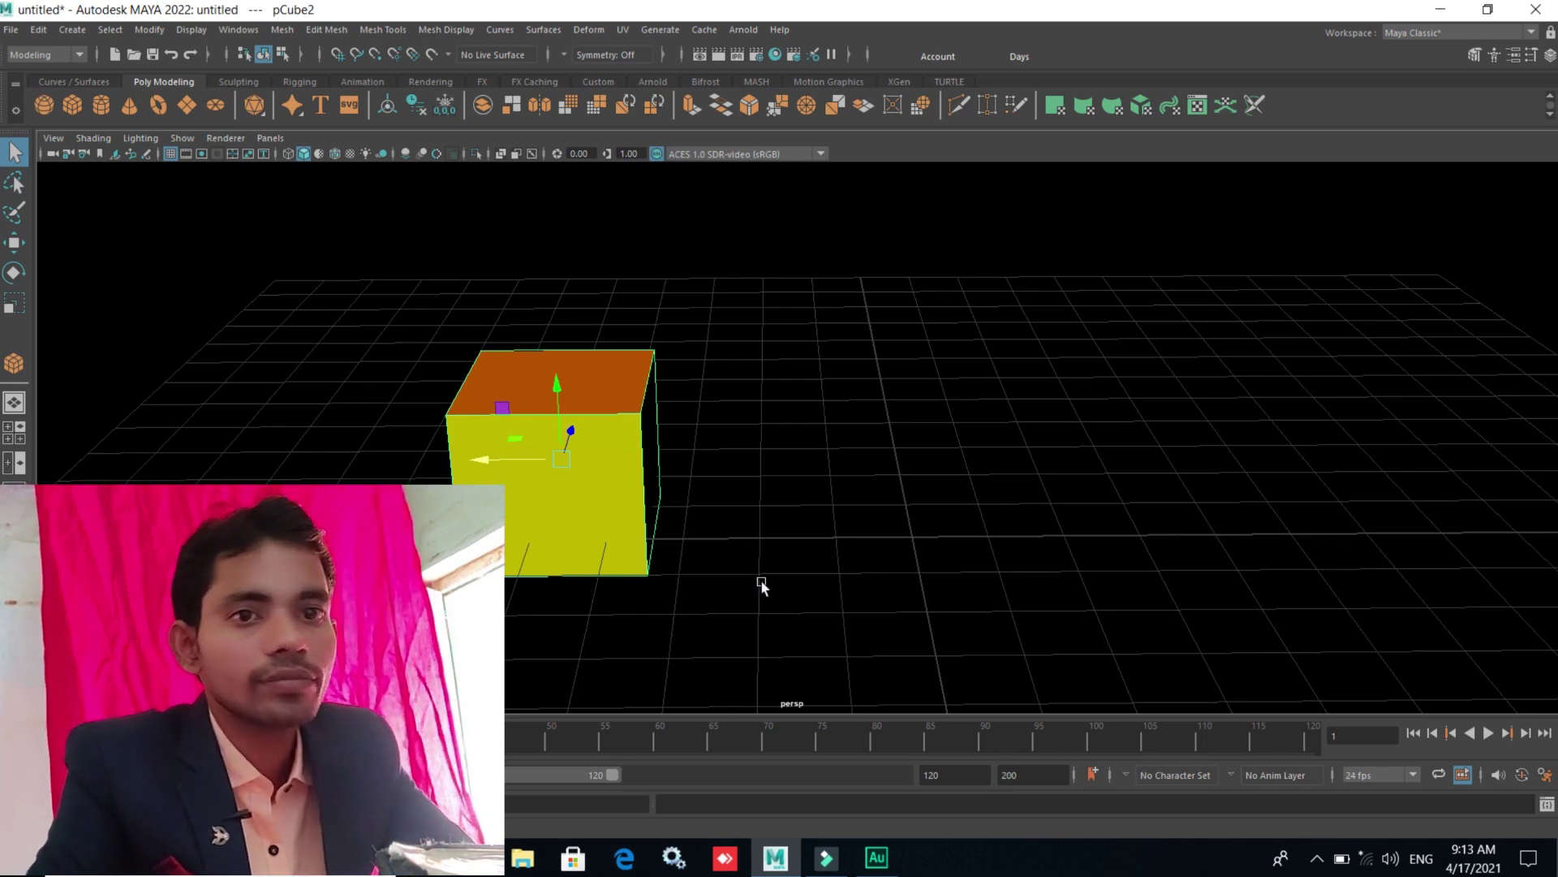
key("w")
key("shift+d")
left_click_drag(555, 460, 815, 496)
key("Delete")
left_click(502, 475)
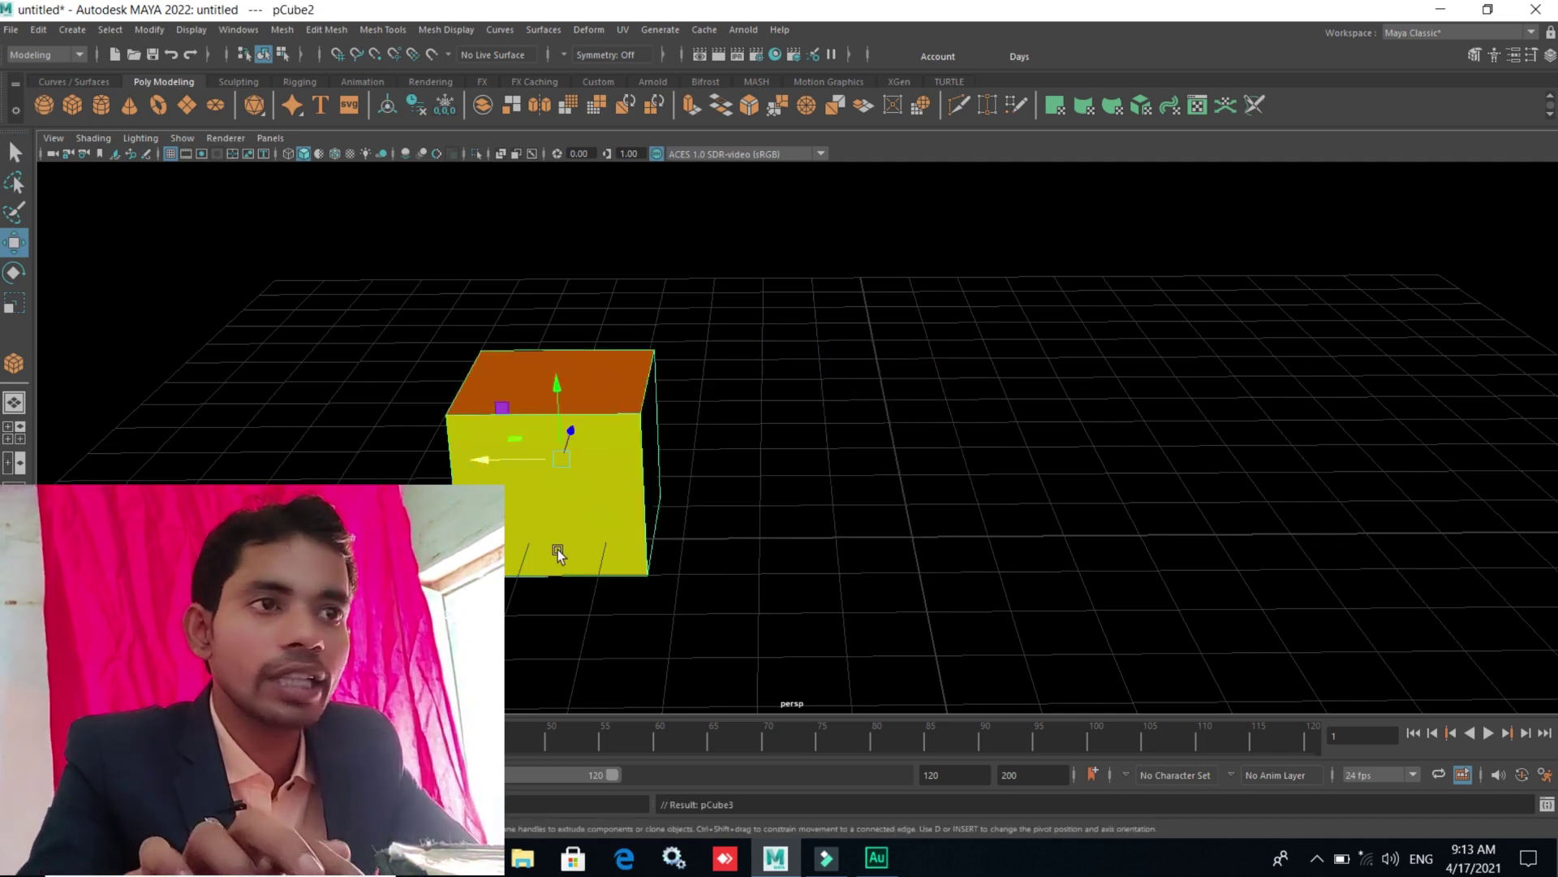
left_click_drag(512, 461, 726, 477, "shift")
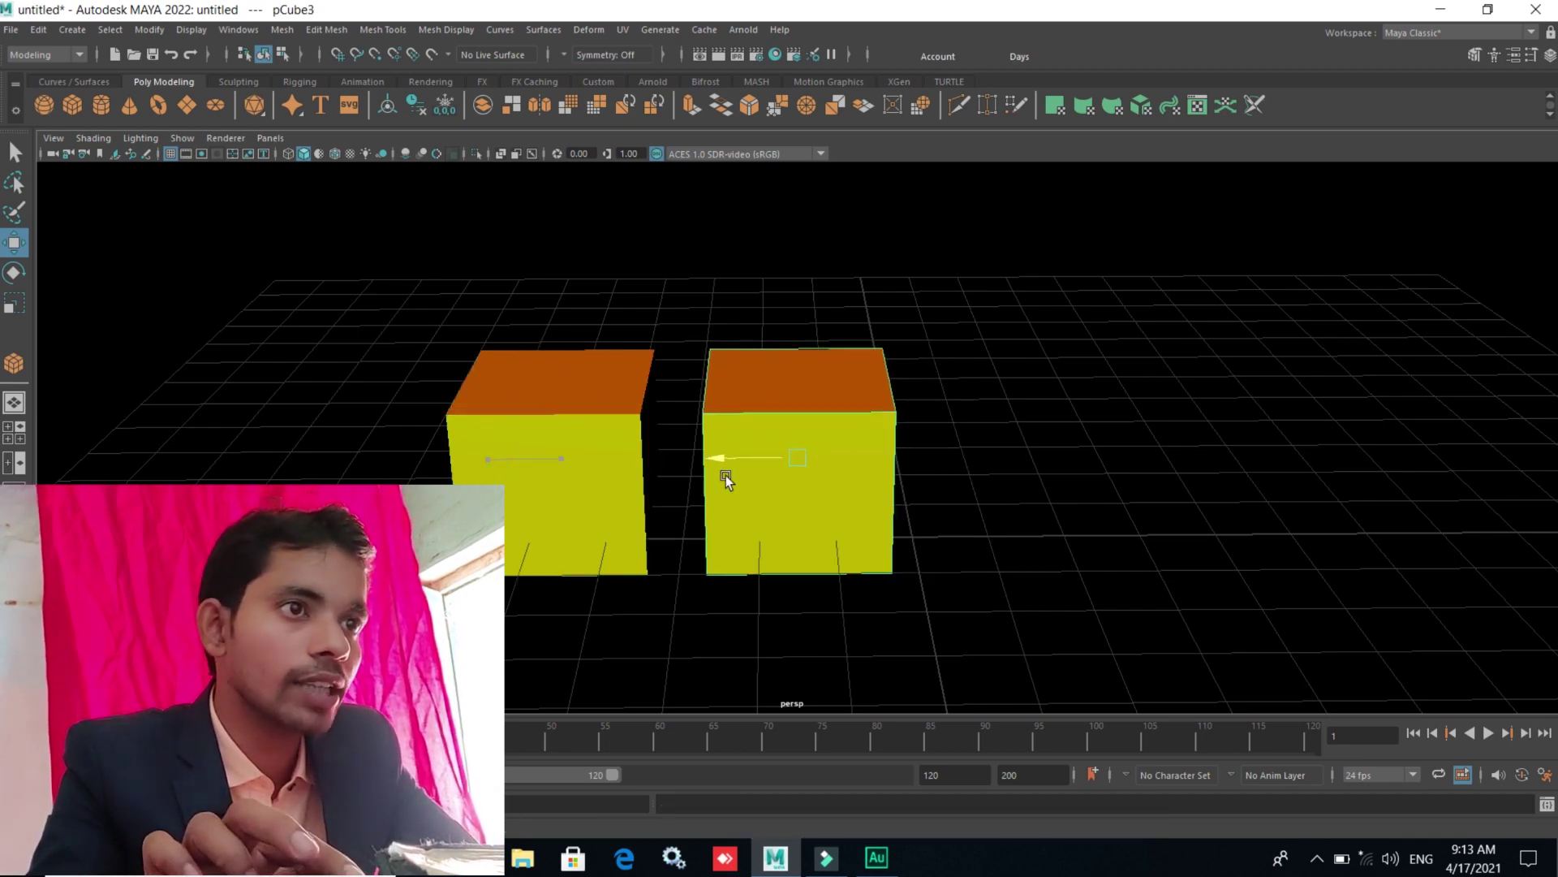
- Clone the cube with Shift+D, then box-select and delete the extra cubes
key("shift+d")
key("shift+d")
key("shift+d")
scroll(976, 511, "down", 3)
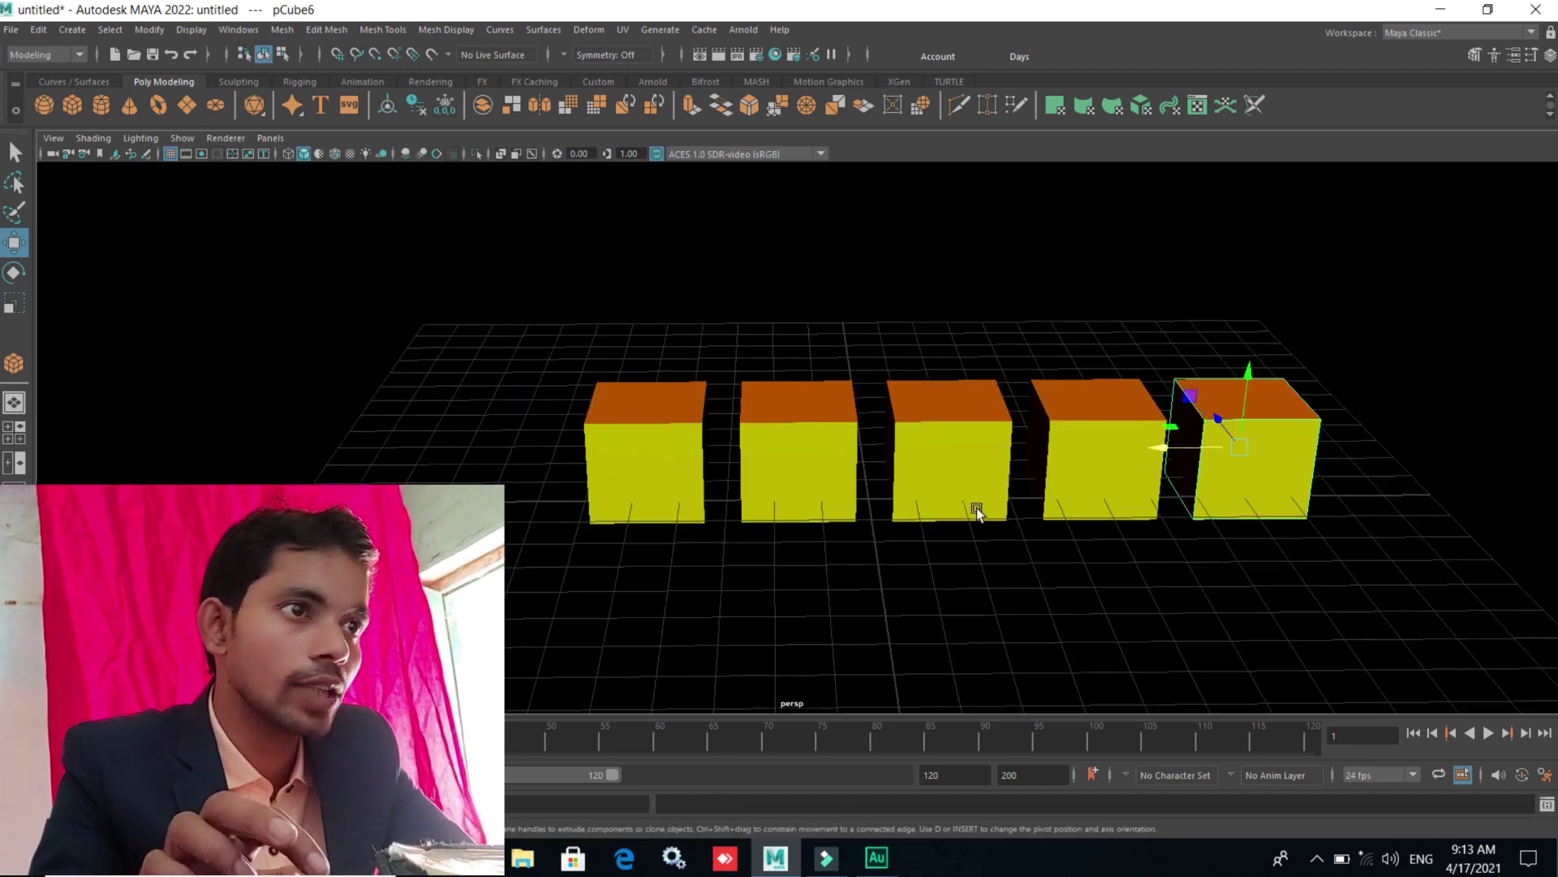
left_click_drag(753, 313, 1488, 621)
key("Delete")
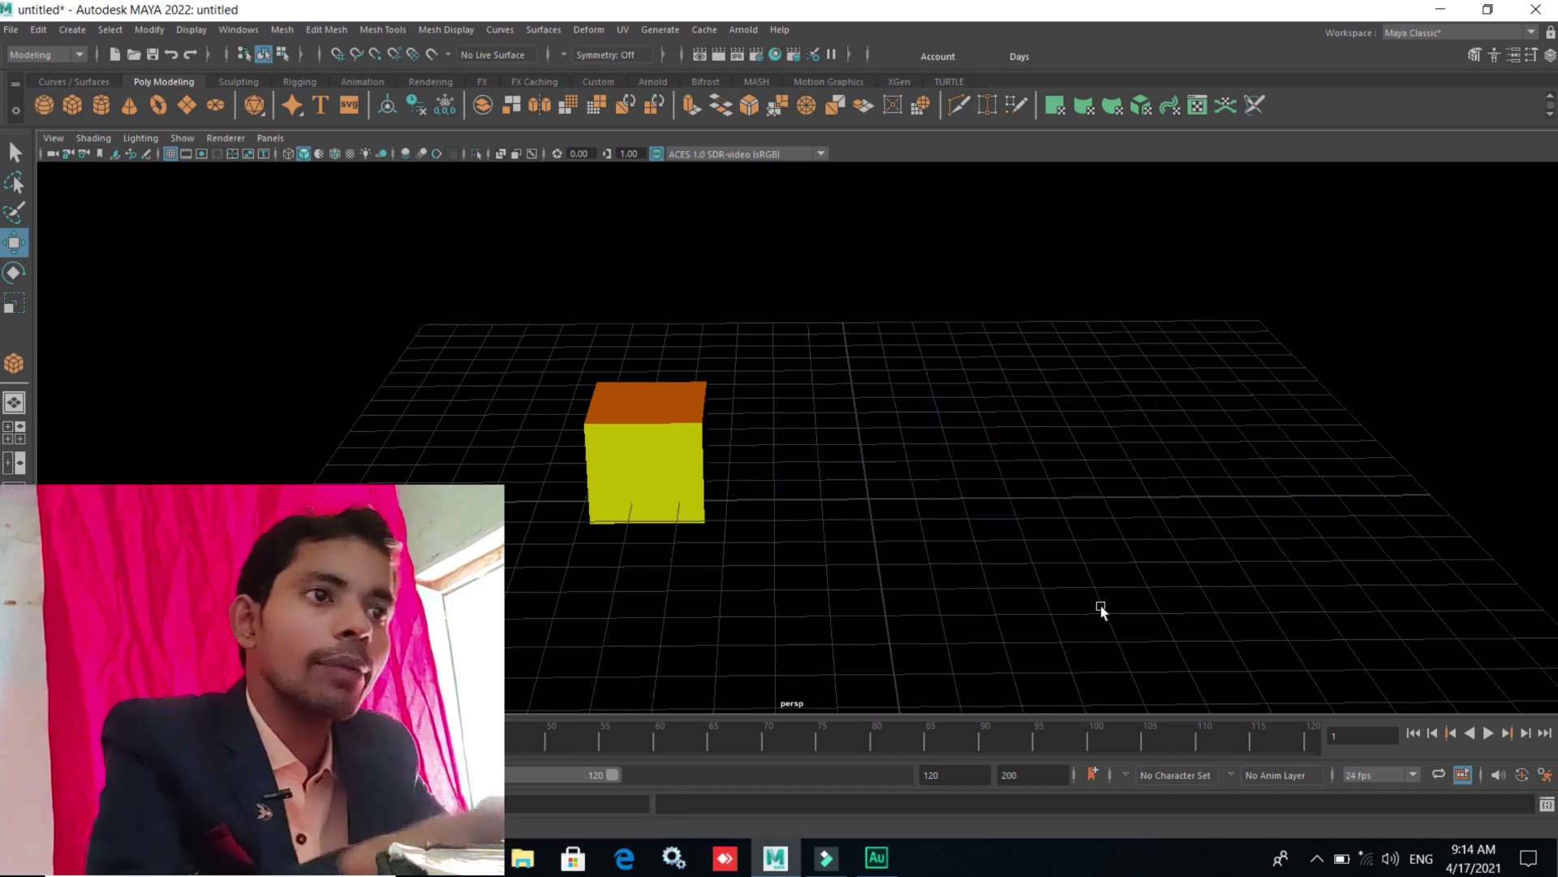
- Reframe the view and select the one remaining cube
scroll(829, 550, "up", 2)
scroll(707, 567, "up", 2)
mouse_move(686, 592)
middle_mouse_down("alt")
mouse_move(789, 565)
mouse_move(747, 581)
mouse_move(796, 581)
middle_mouse_up("alt")
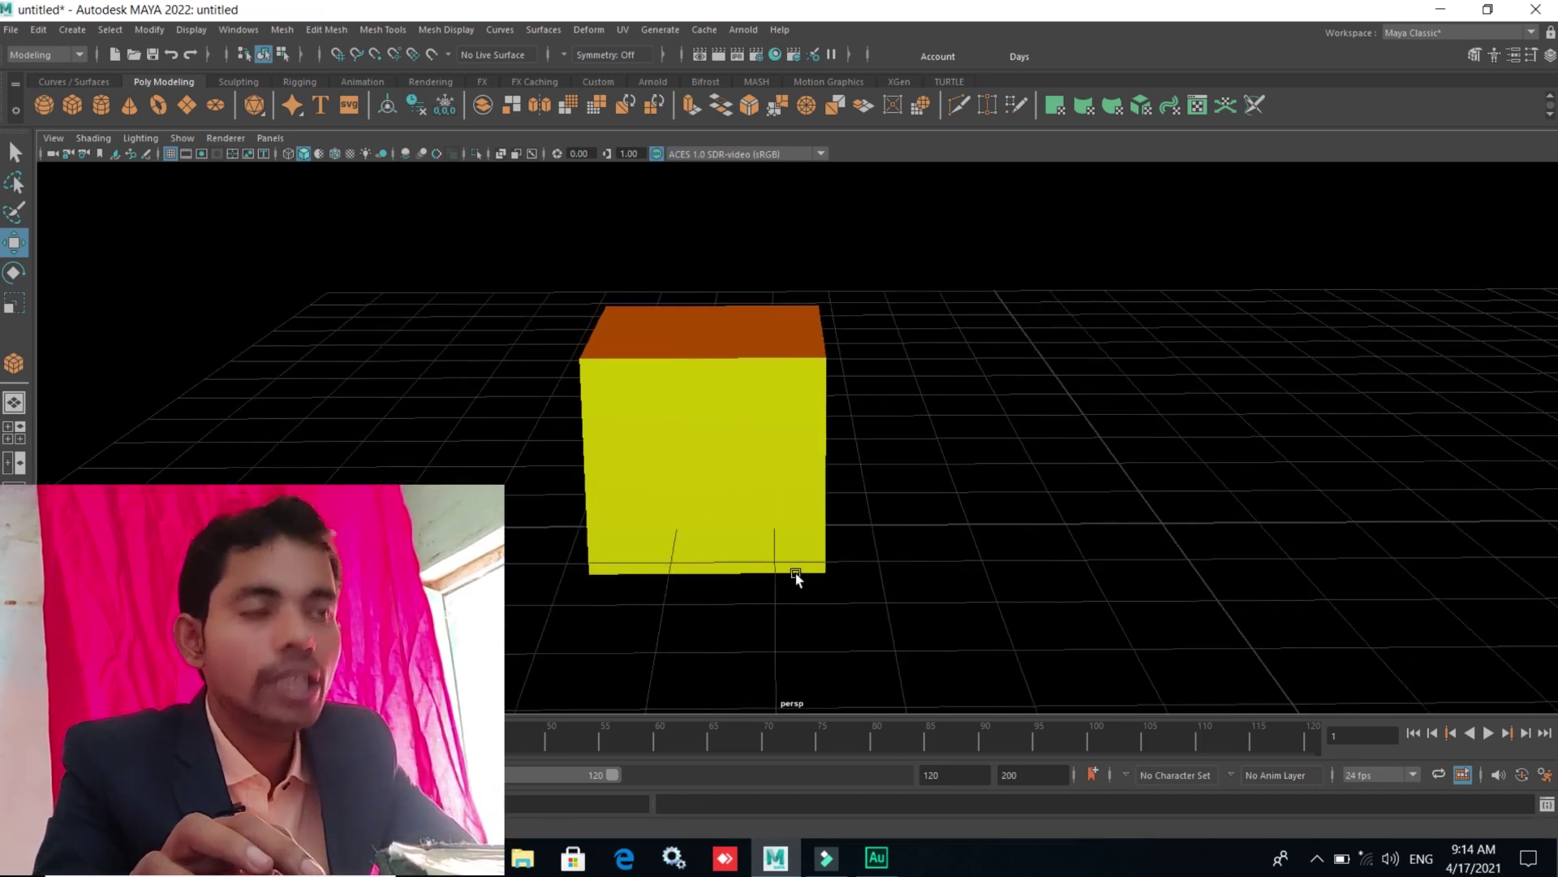
scroll(796, 581, "down", 2)
scroll(787, 582, "down", 1)
mouse_move(786, 581)
left_mouse_down("alt")
mouse_move(807, 582)
mouse_move(678, 585)
mouse_move(755, 573)
mouse_move(689, 601)
left_mouse_up("alt")
left_click(693, 538)
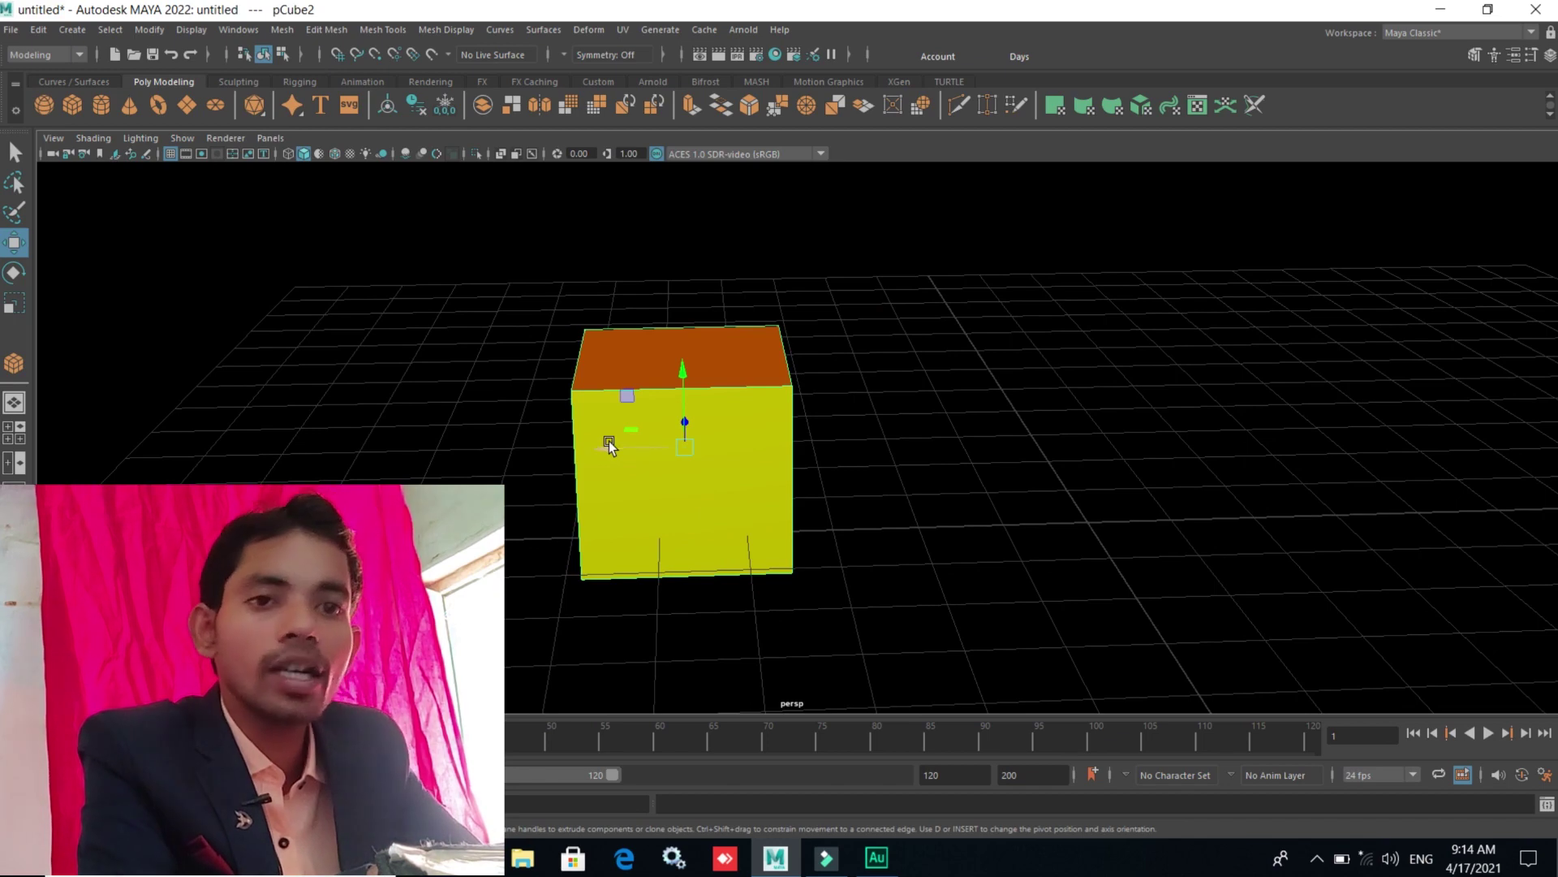
- Delete the last cube, draw a new poly cube, and move it to the grid's right side
key("Delete")
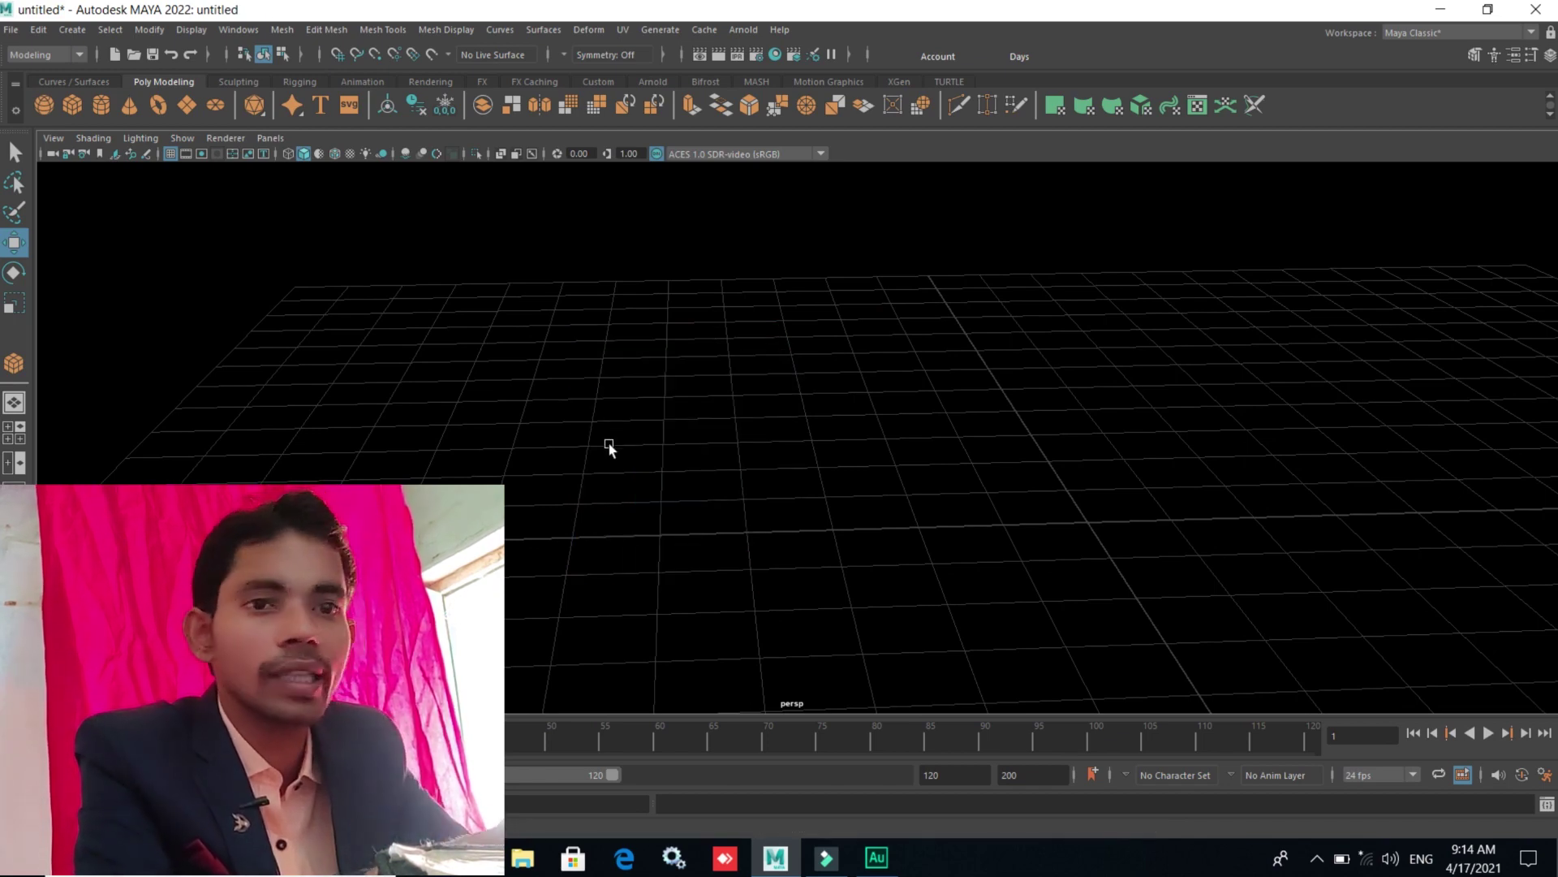
left_click(71, 104)
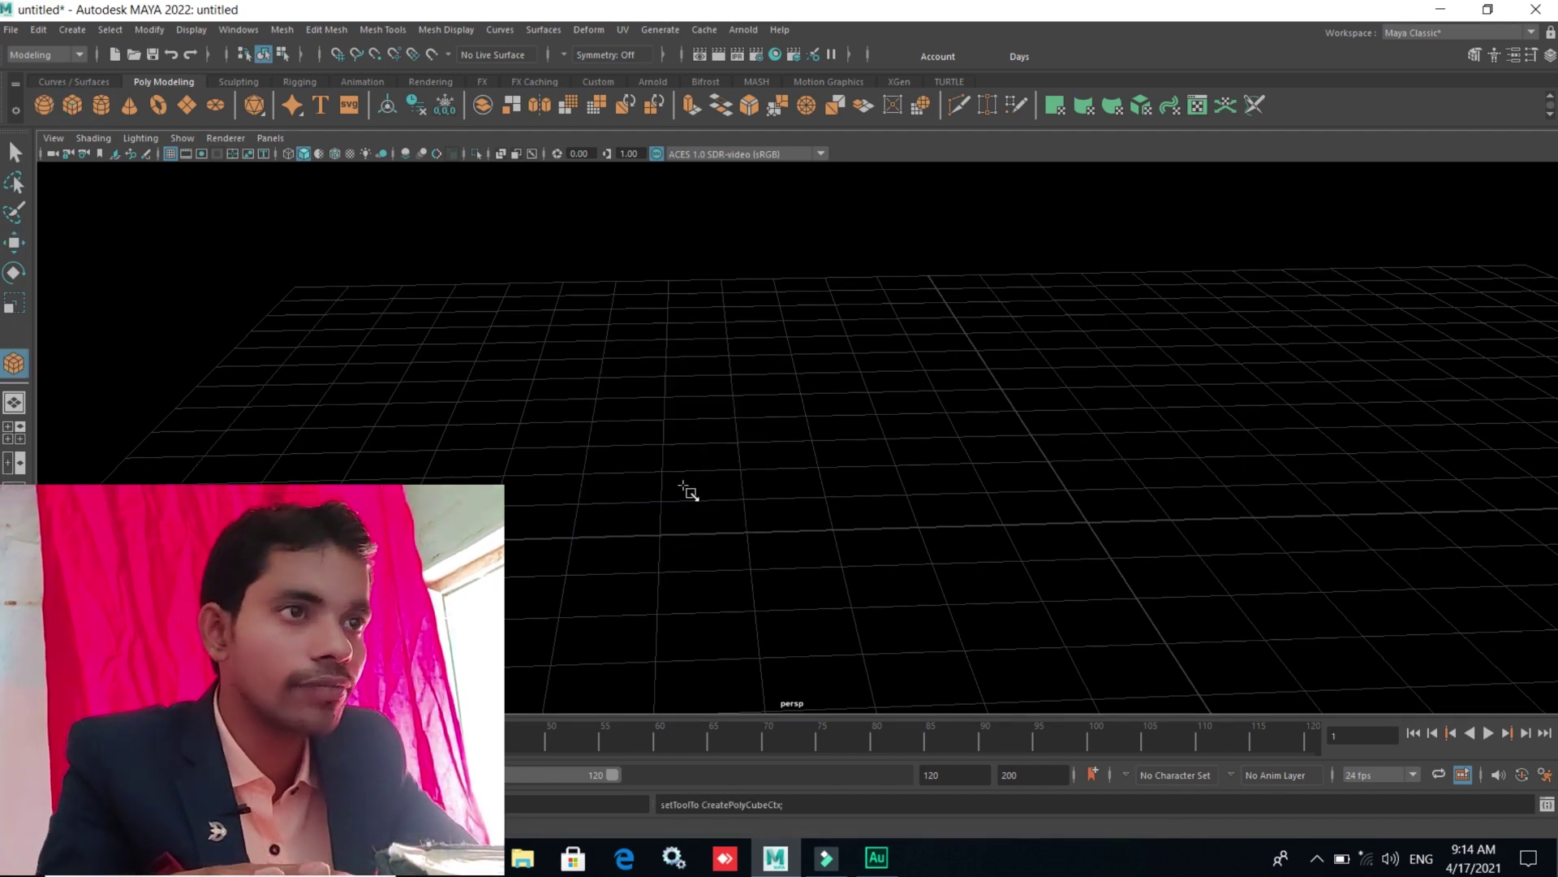
mouse_move(676, 445)
left_mouse_down()
mouse_move(950, 581)
mouse_move(992, 575)
left_mouse_up()
left_click_drag(844, 369, 849, 306)
key("w")
scroll(844, 442, "down", 2)
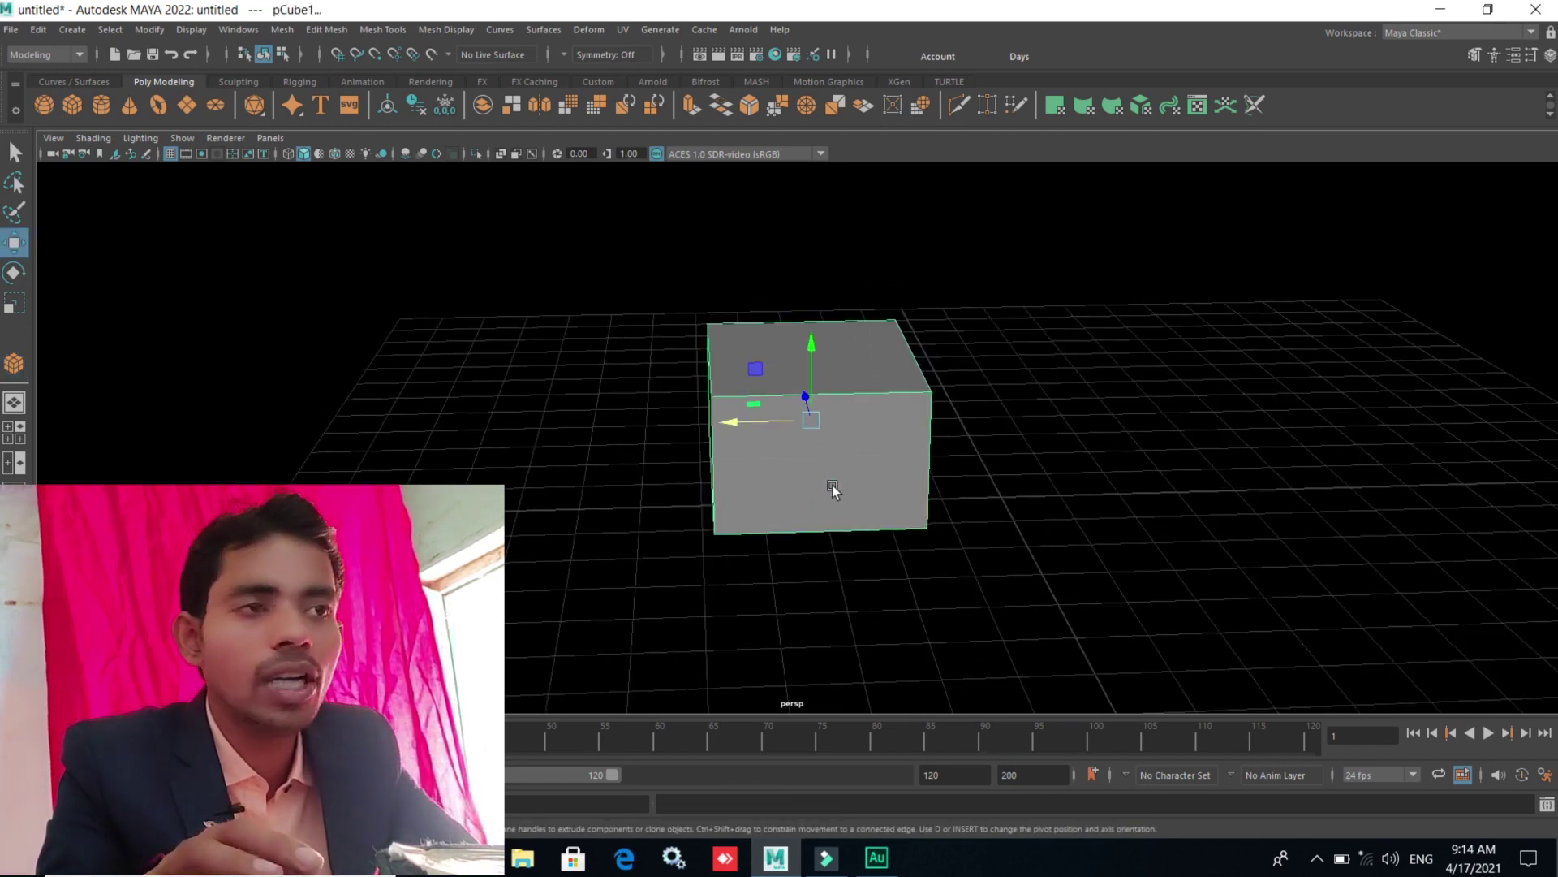
left_click_drag(831, 484, 821, 519, "alt")
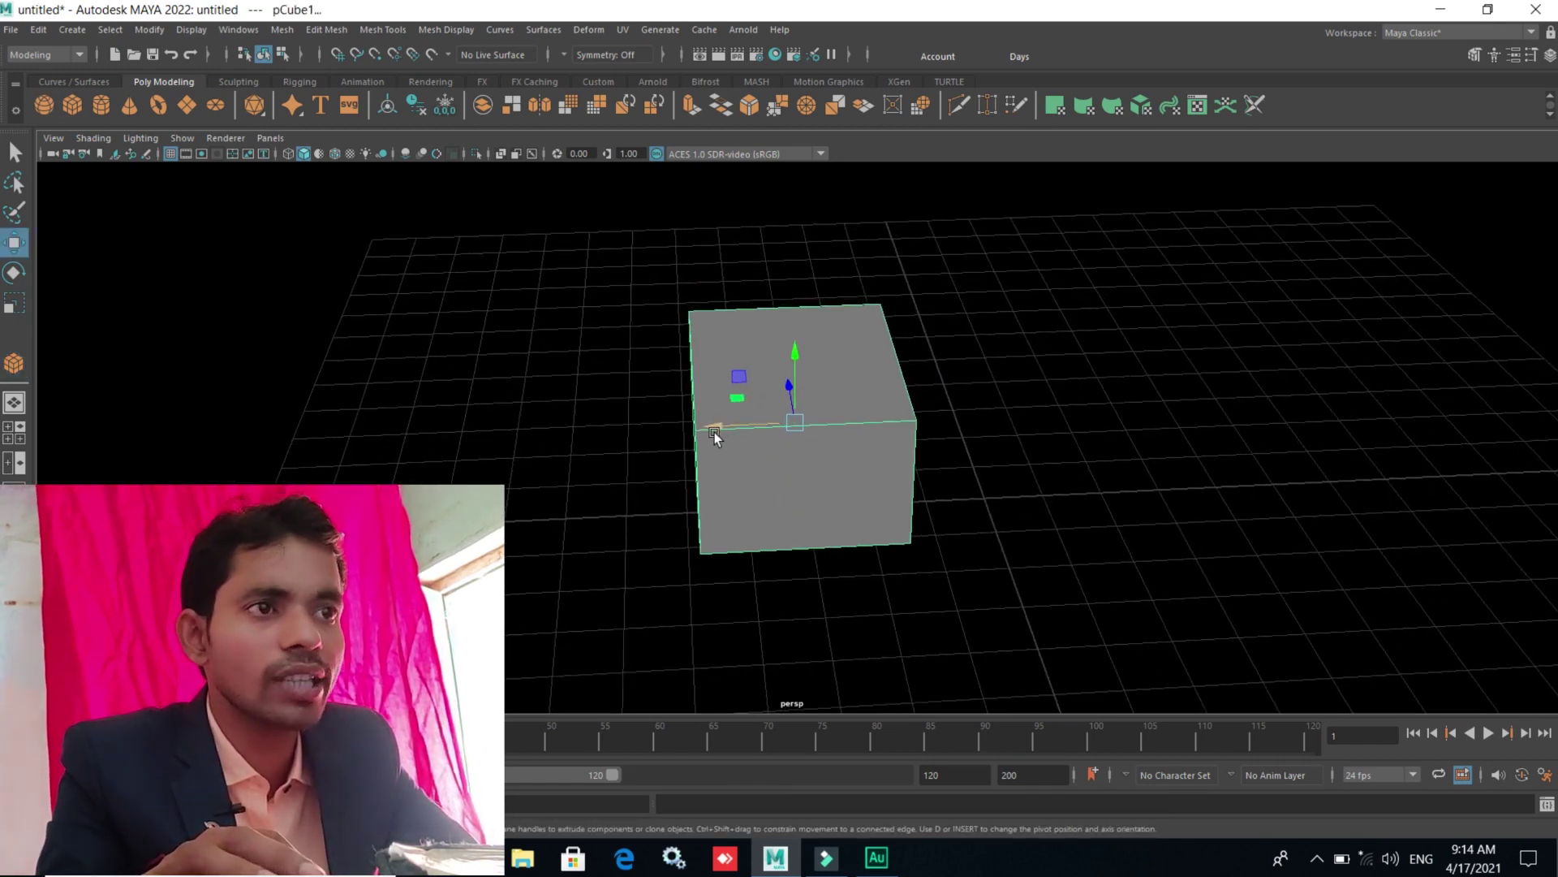
mouse_move(714, 432)
left_mouse_down()
mouse_move(758, 491)
mouse_move(538, 522)
mouse_move(1179, 524)
left_mouse_up()
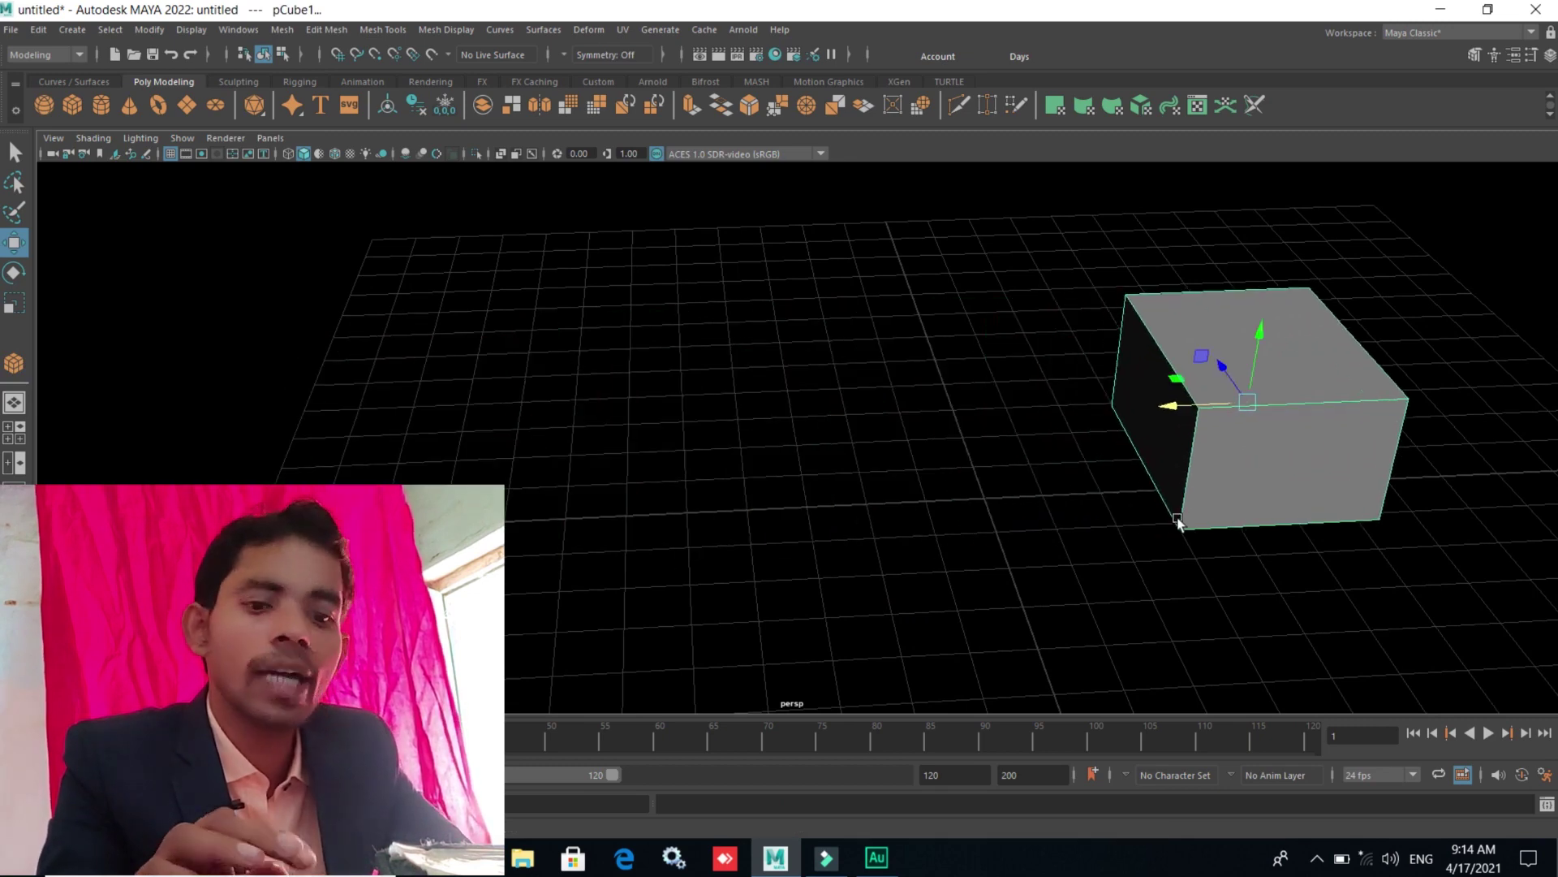
- Duplicate the cube into copies slid left along X and one pulled toward the front
key("ctrl+d")
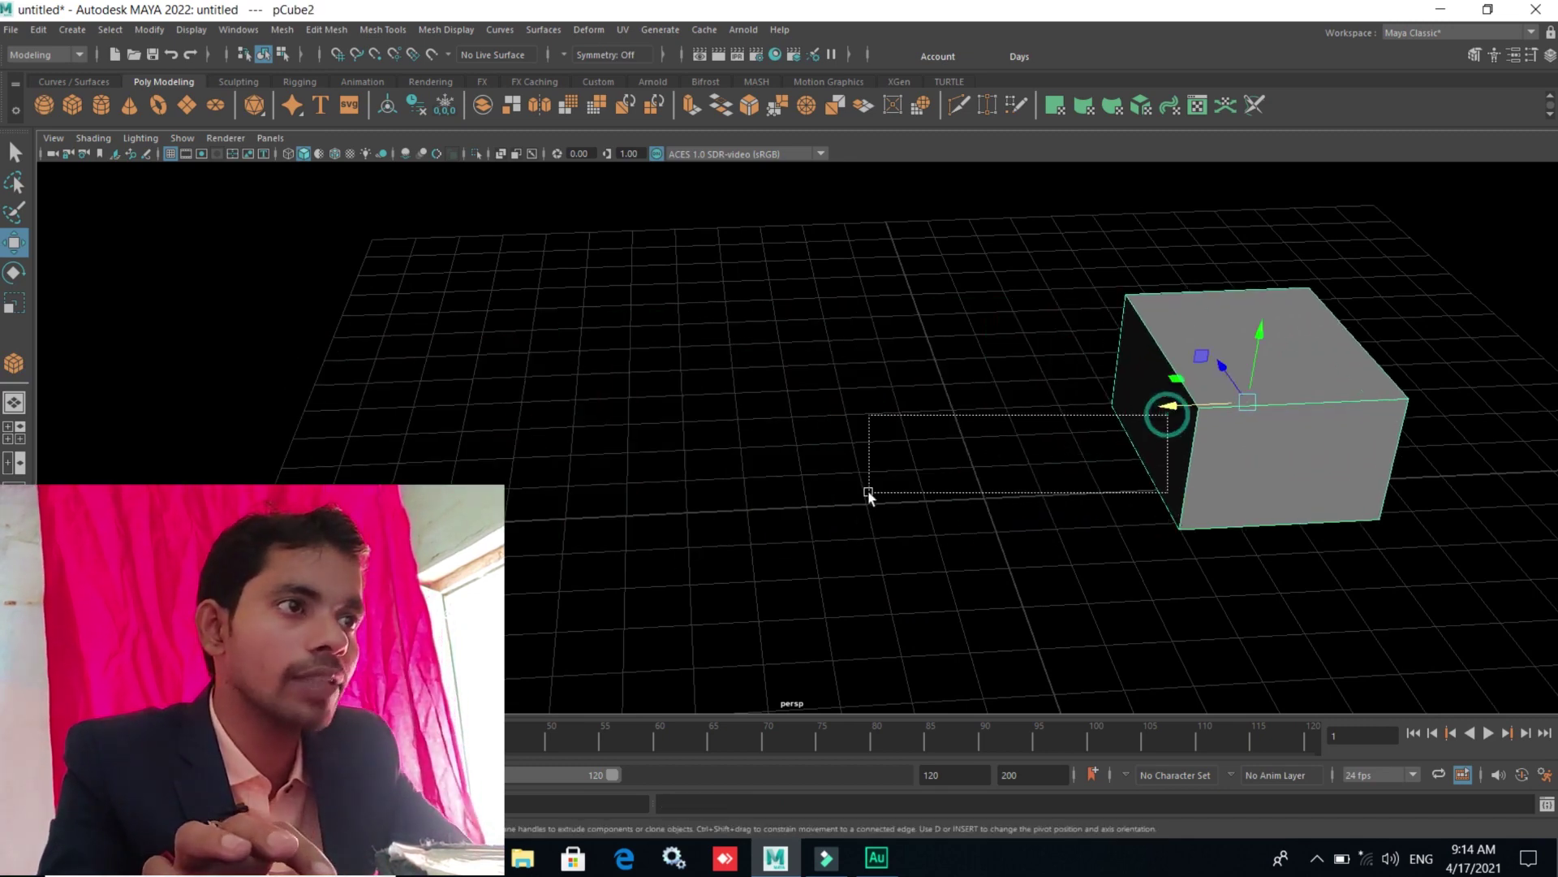
mouse_move(1175, 403)
left_mouse_down()
mouse_move(897, 461)
mouse_move(1212, 411)
mouse_move(850, 487)
left_mouse_up()
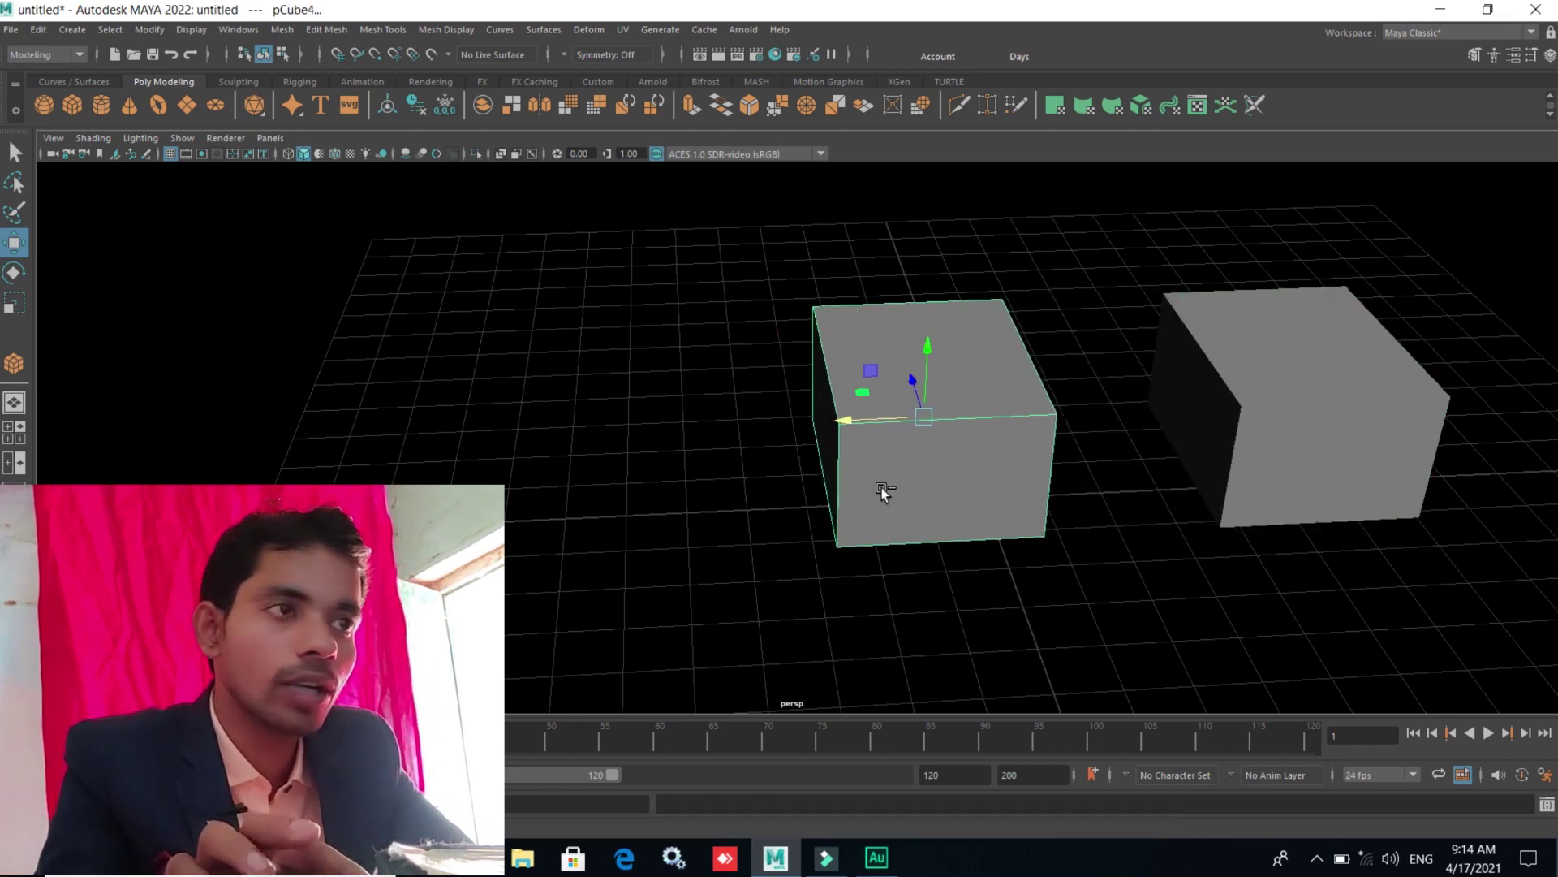
left_click_drag(844, 422, 473, 475, "shift")
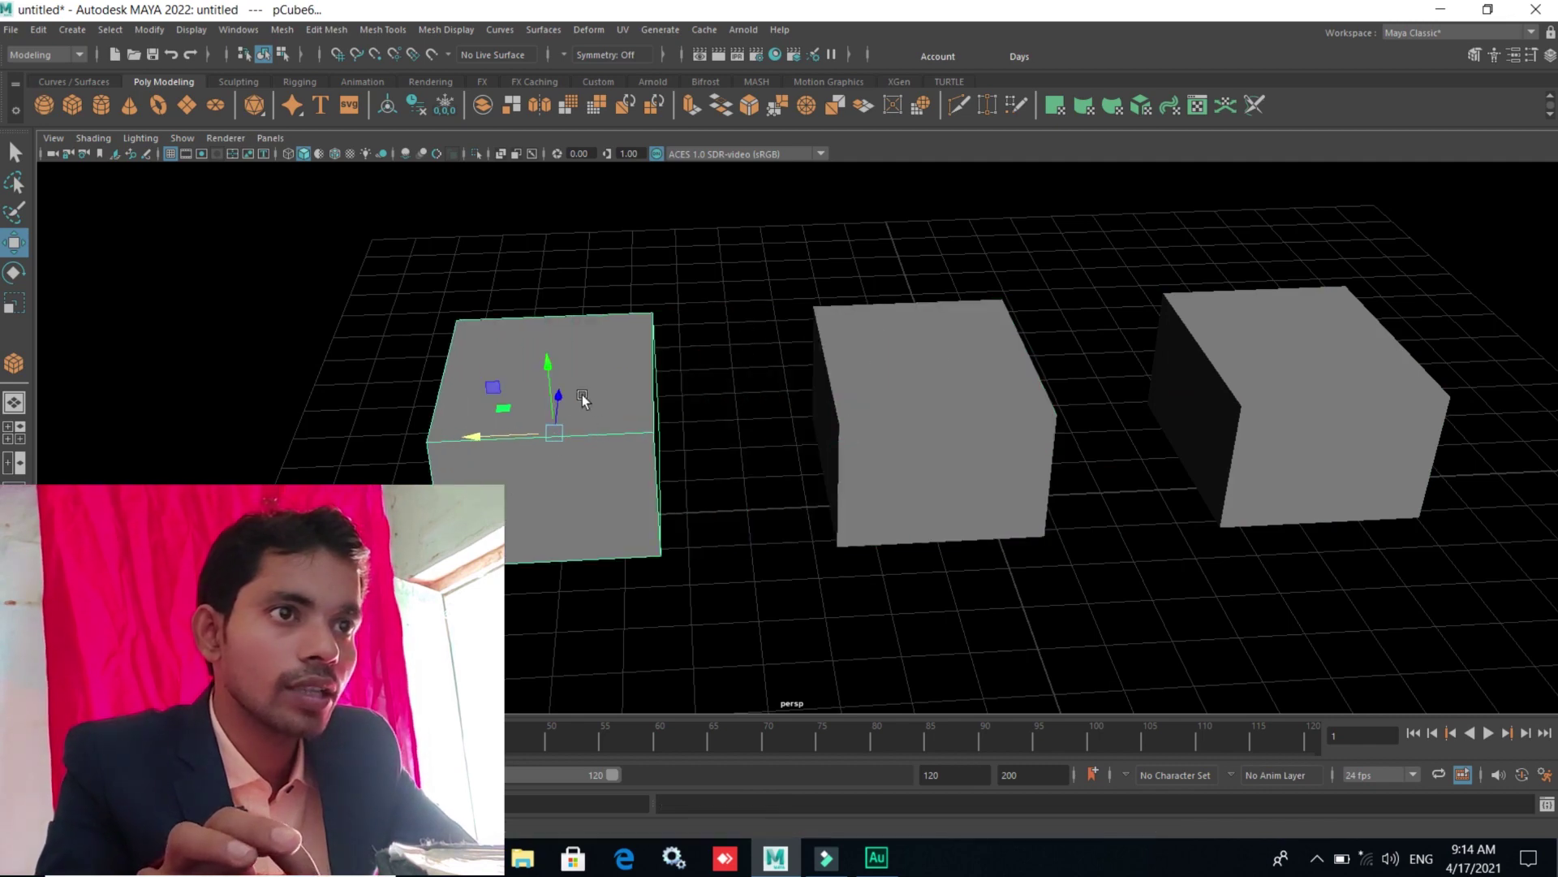
left_click_drag(583, 349, 616, 254)
left_click(1281, 426)
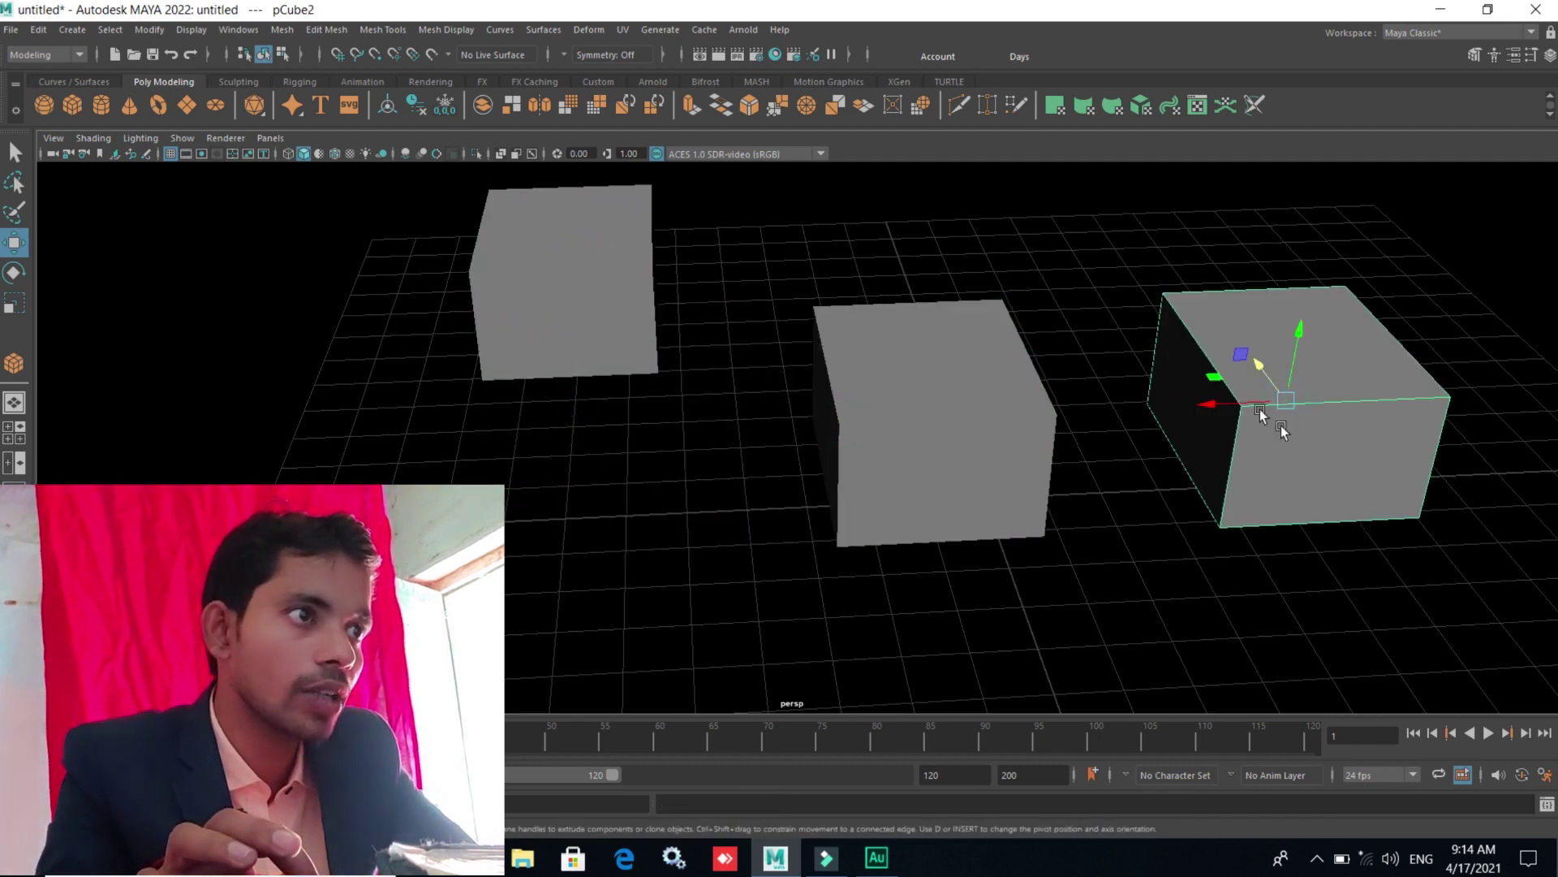
left_click_drag(1252, 357, 1395, 620, "shift")
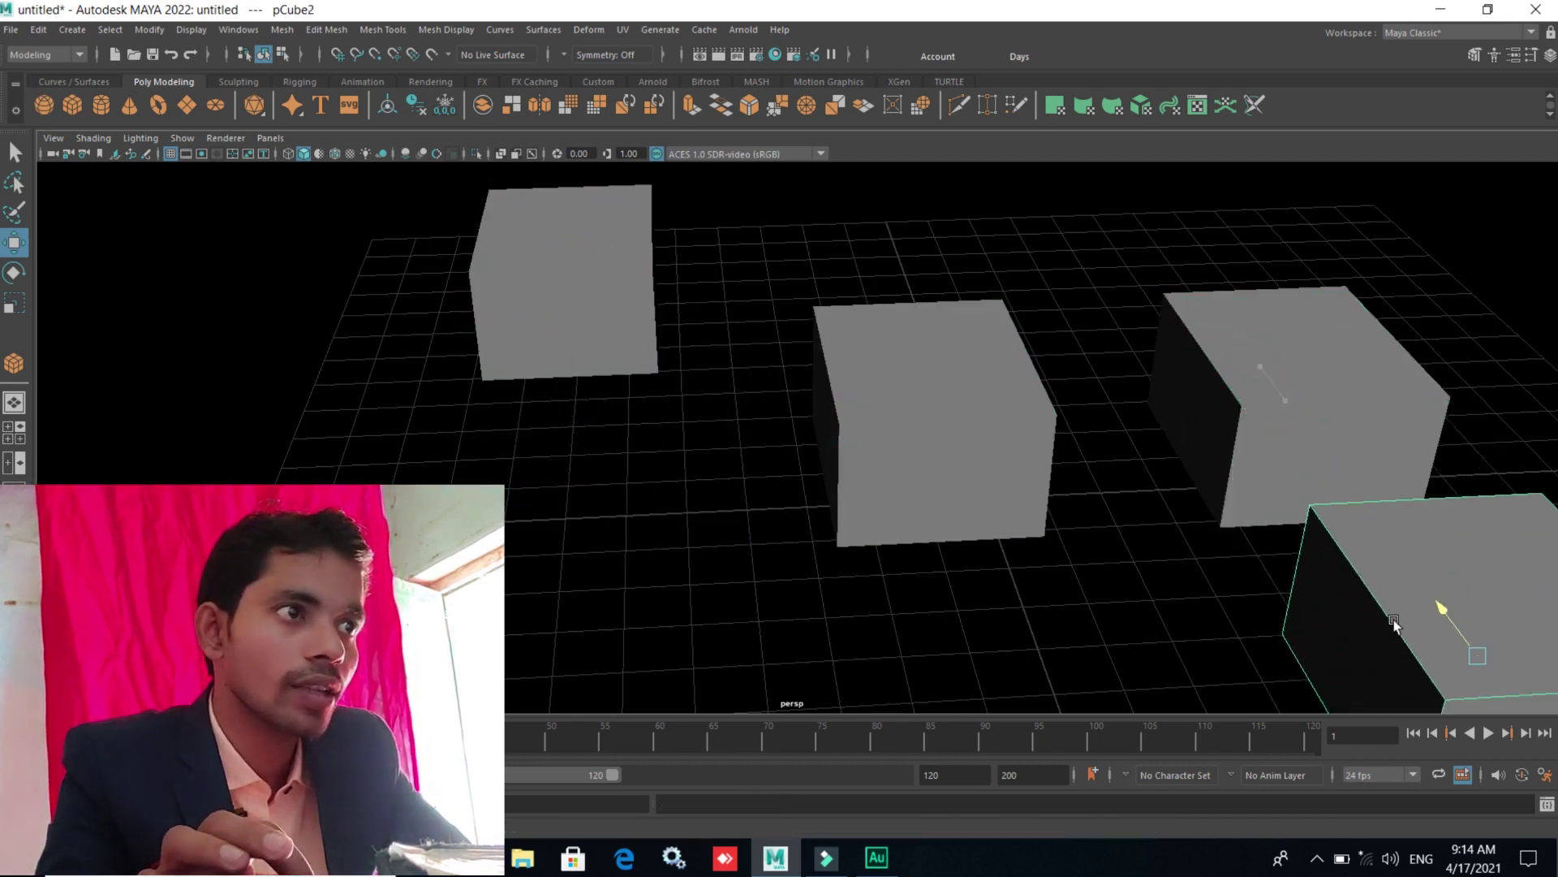
scroll(1279, 508, "down", 2)
scroll(1279, 508, "down", 2)
scroll(1151, 576, "down", 1)
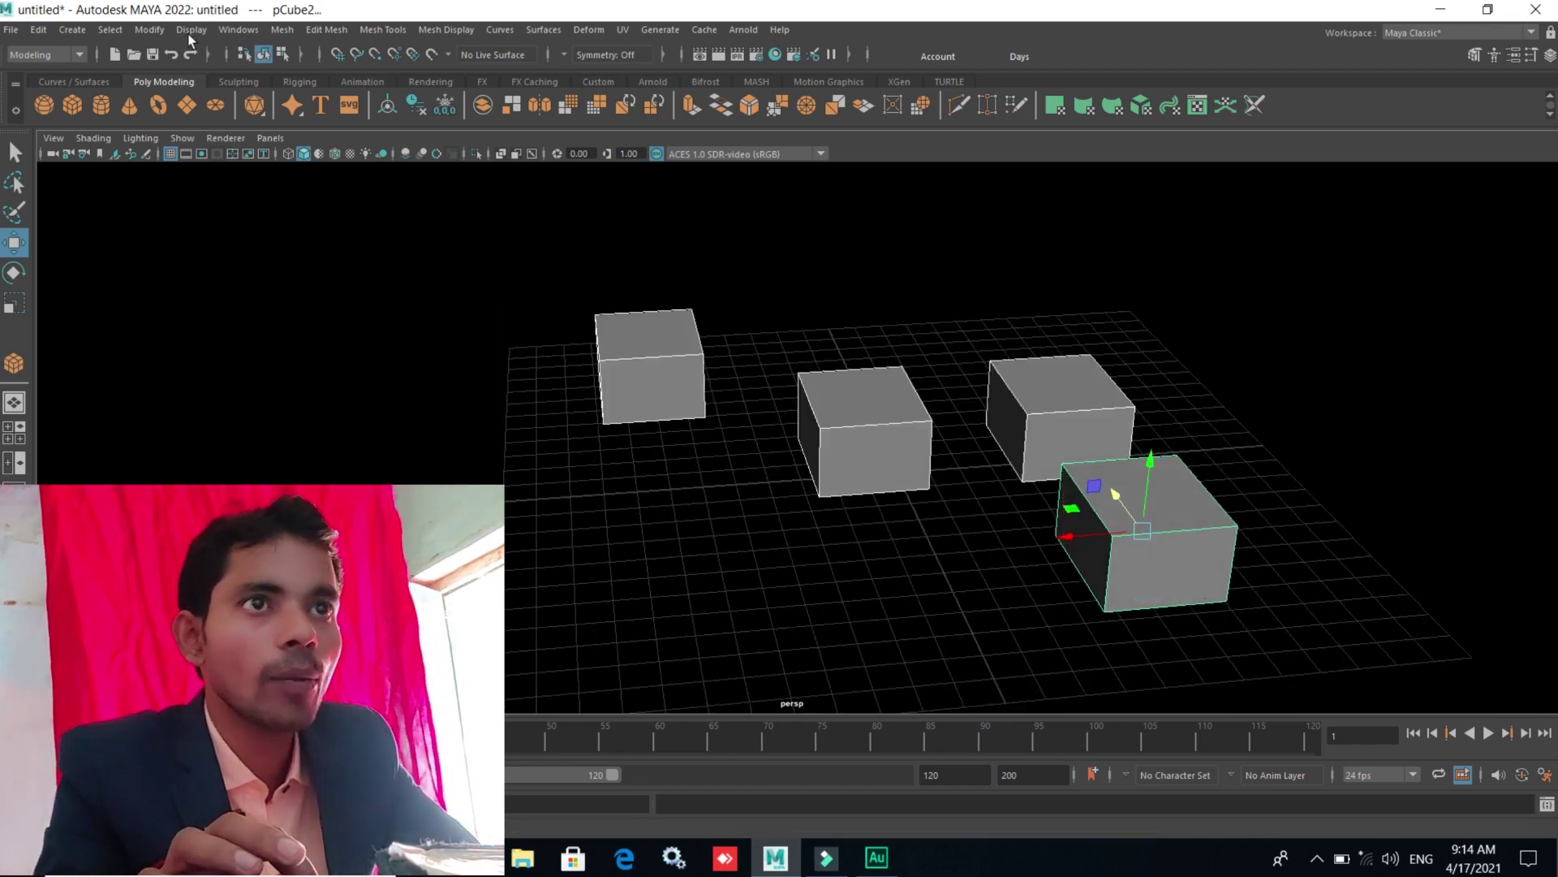
- Use Modify > Align Tool to butt the grey cubes end to end into one long box
left_click(161, 31)
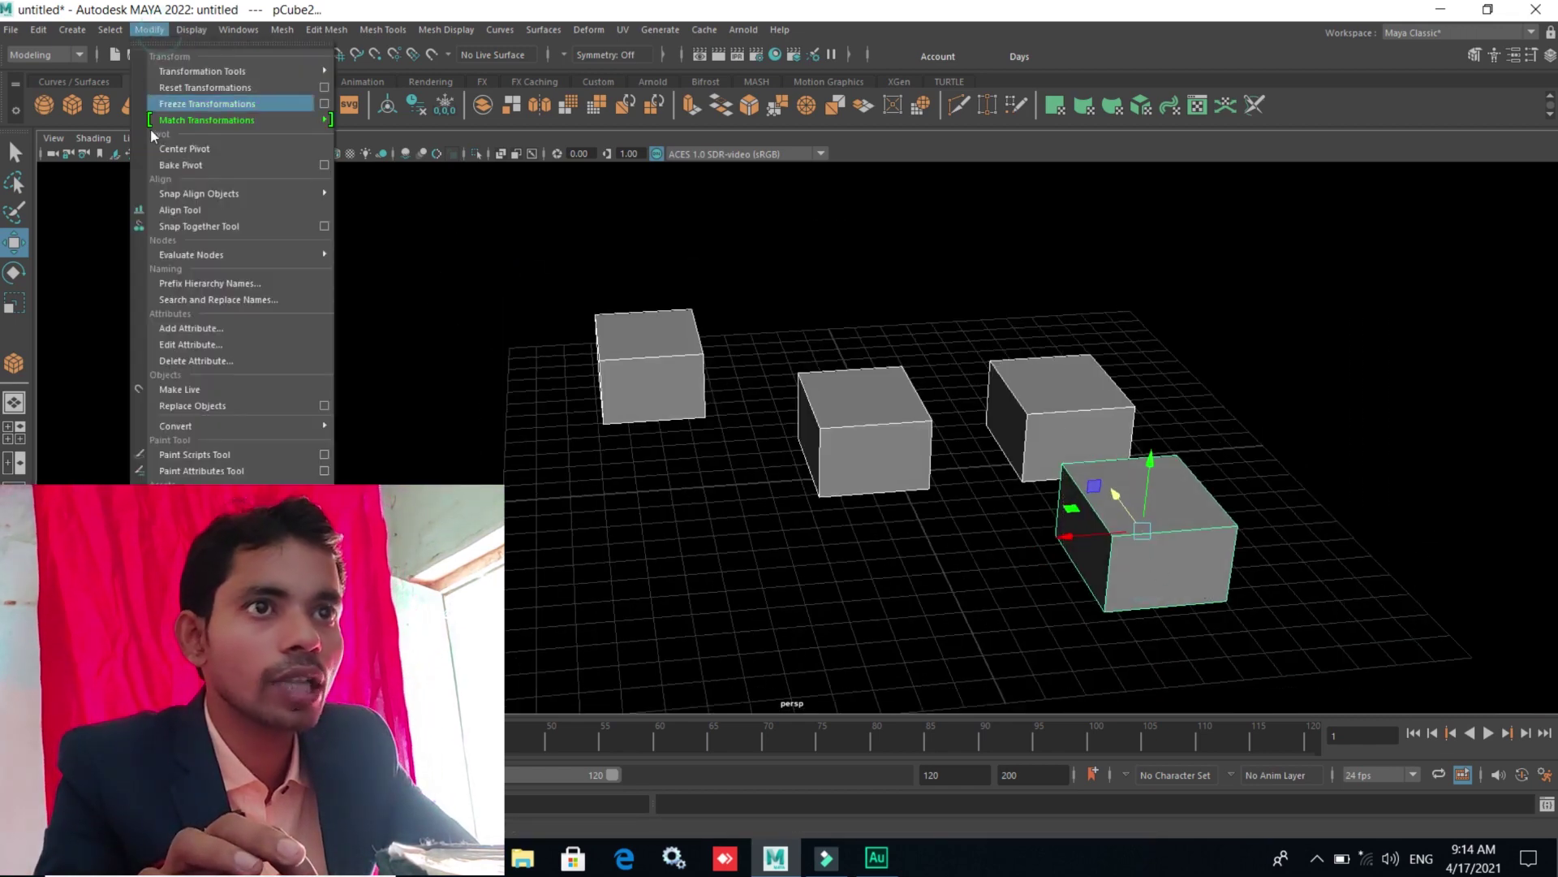
left_click(181, 210)
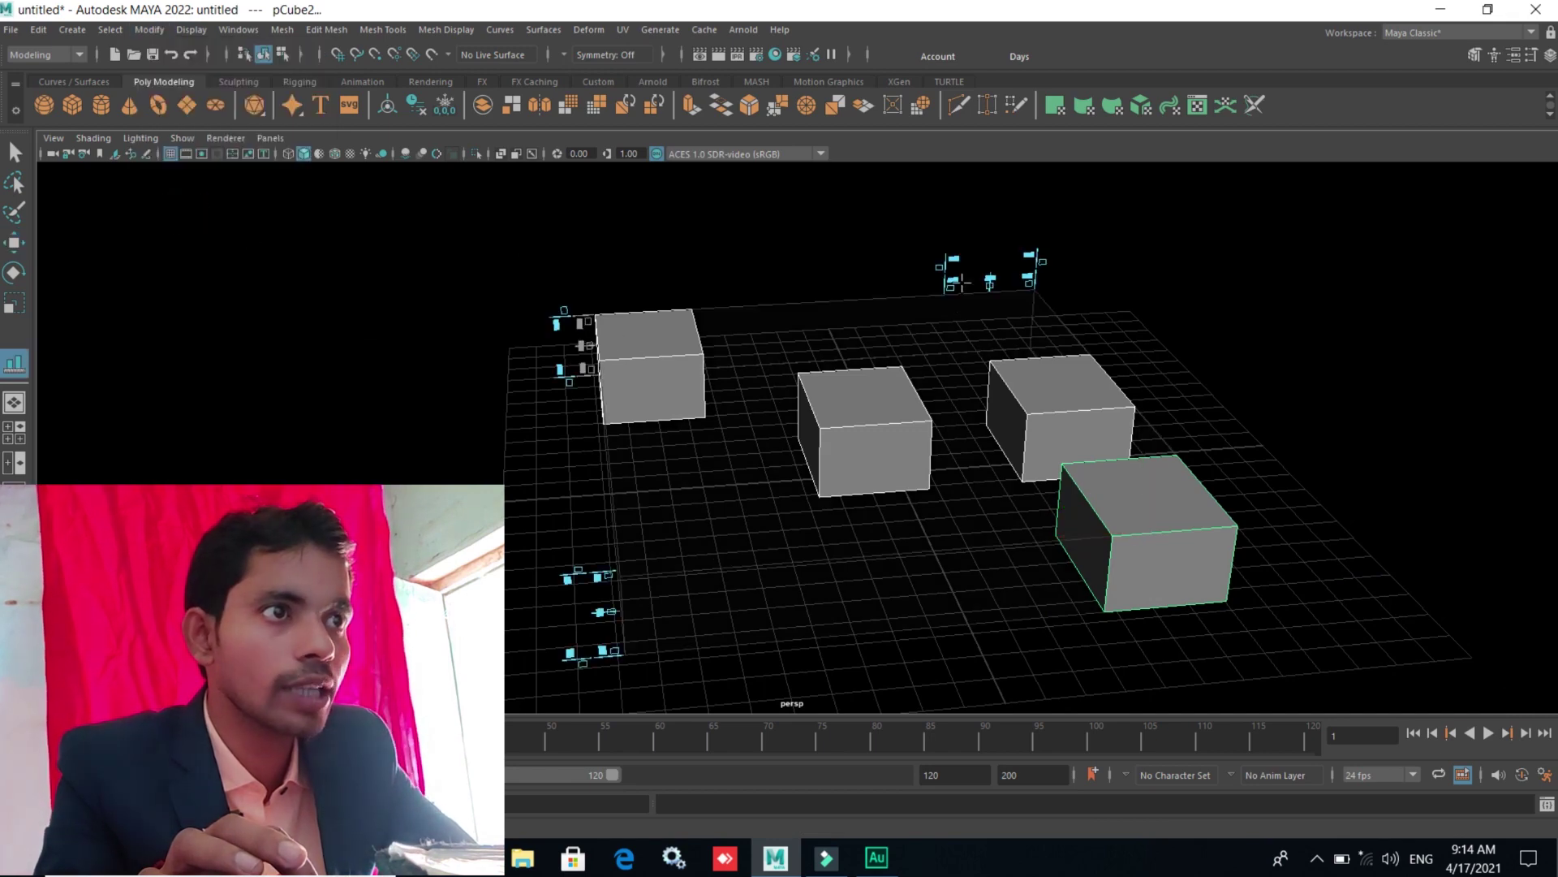
left_click(952, 281)
mouse_move(832, 541)
left_mouse_down("alt")
mouse_move(953, 529)
mouse_move(872, 523)
left_mouse_up("alt")
left_click(725, 597)
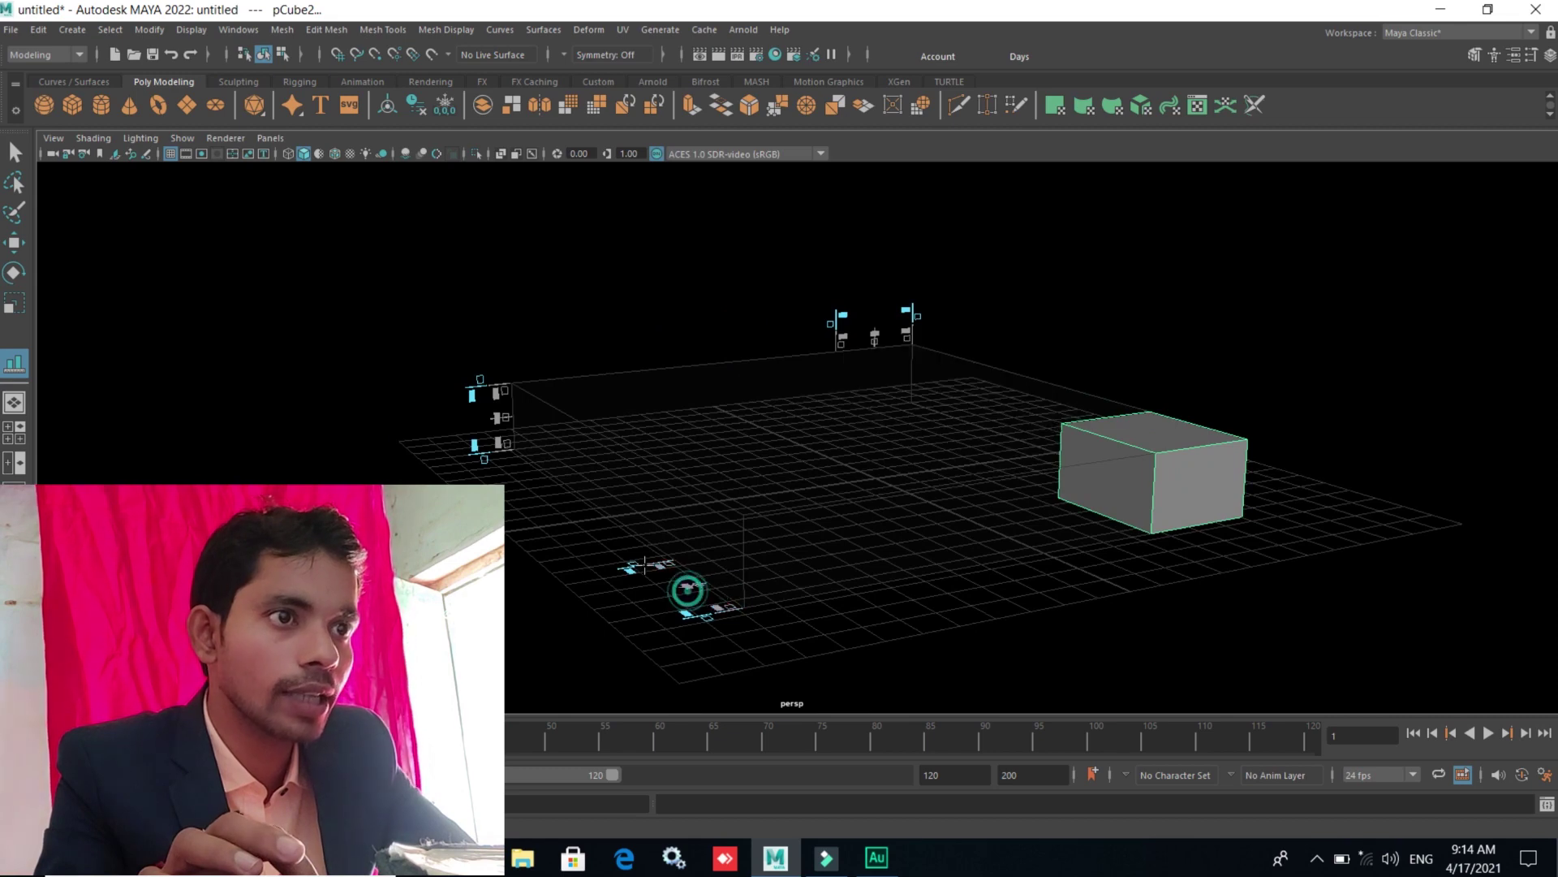
left_click(688, 590)
- Create a poly cylinder on the grid beside the long box
scroll(974, 568, "up", 3)
middle_click_drag(974, 584, 1047, 582, "alt")
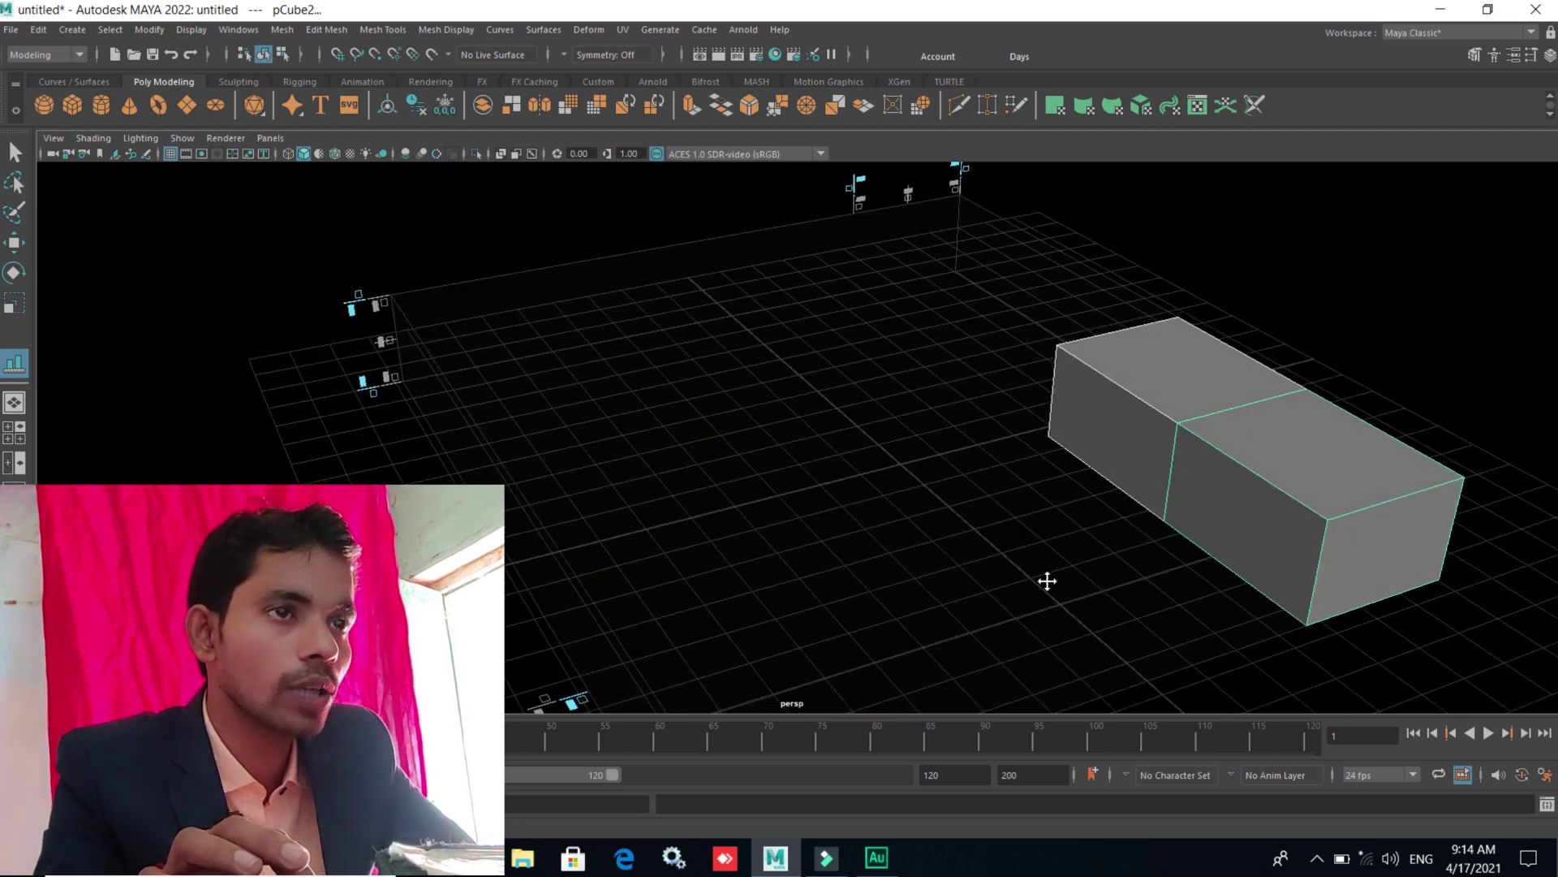
scroll(1047, 581, "down", 2)
mouse_move(966, 557)
left_mouse_down("alt")
mouse_move(933, 567)
mouse_move(984, 581)
left_mouse_up("alt")
scroll(940, 559, "down", 2)
scroll(942, 568, "up", 2)
scroll(946, 572, "down", 2)
scroll(985, 581, "down", 2)
scroll(979, 575, "up", 2)
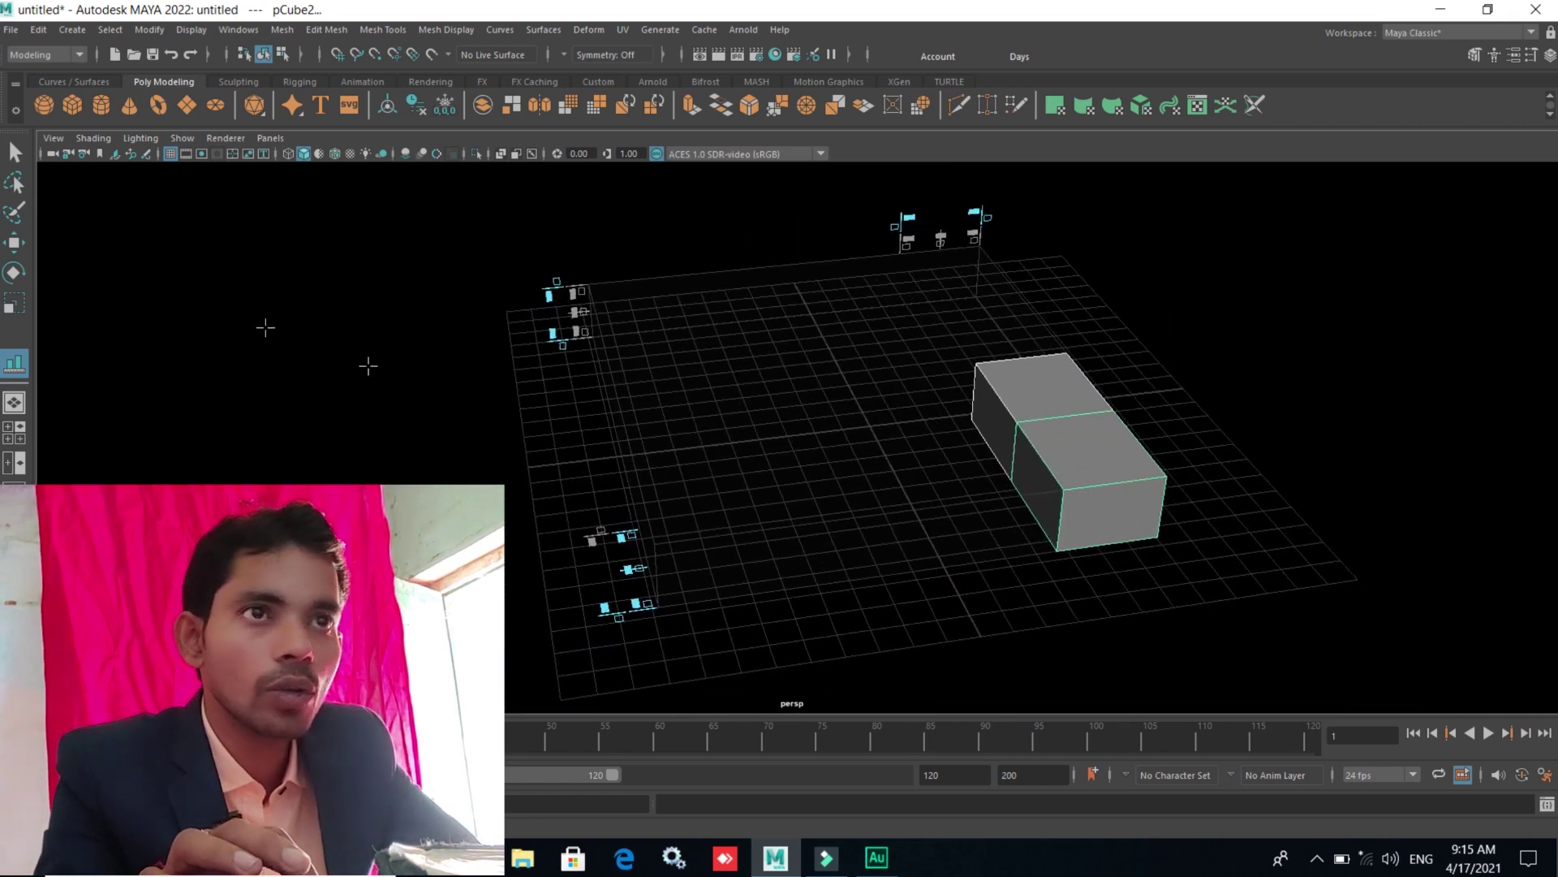
left_click(99, 106)
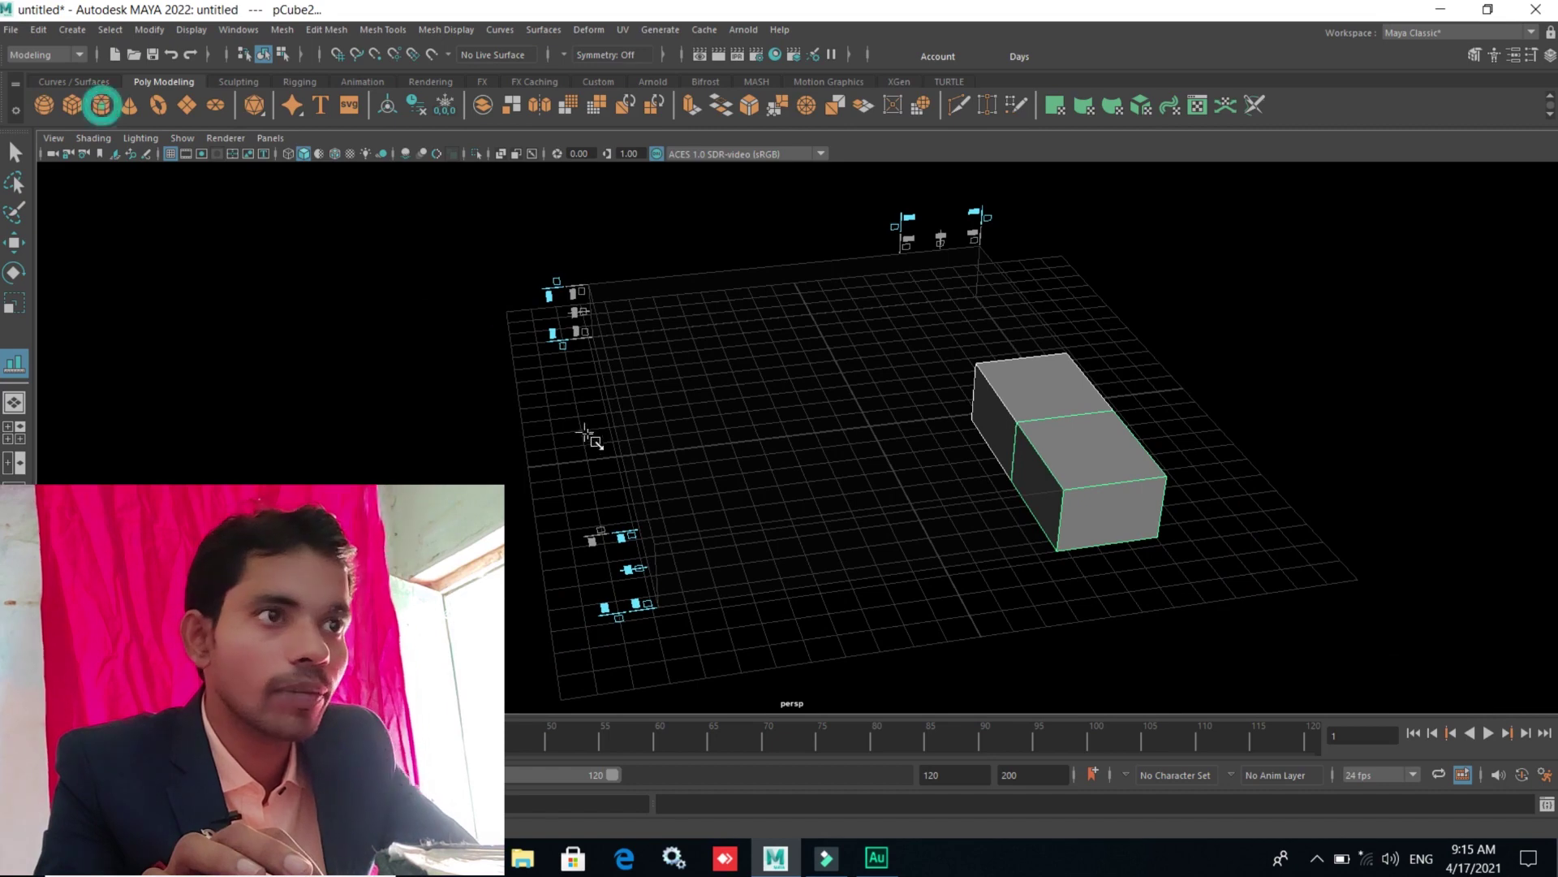
mouse_move(770, 425)
left_mouse_down()
mouse_move(808, 441)
mouse_move(792, 341)
left_mouse_up()
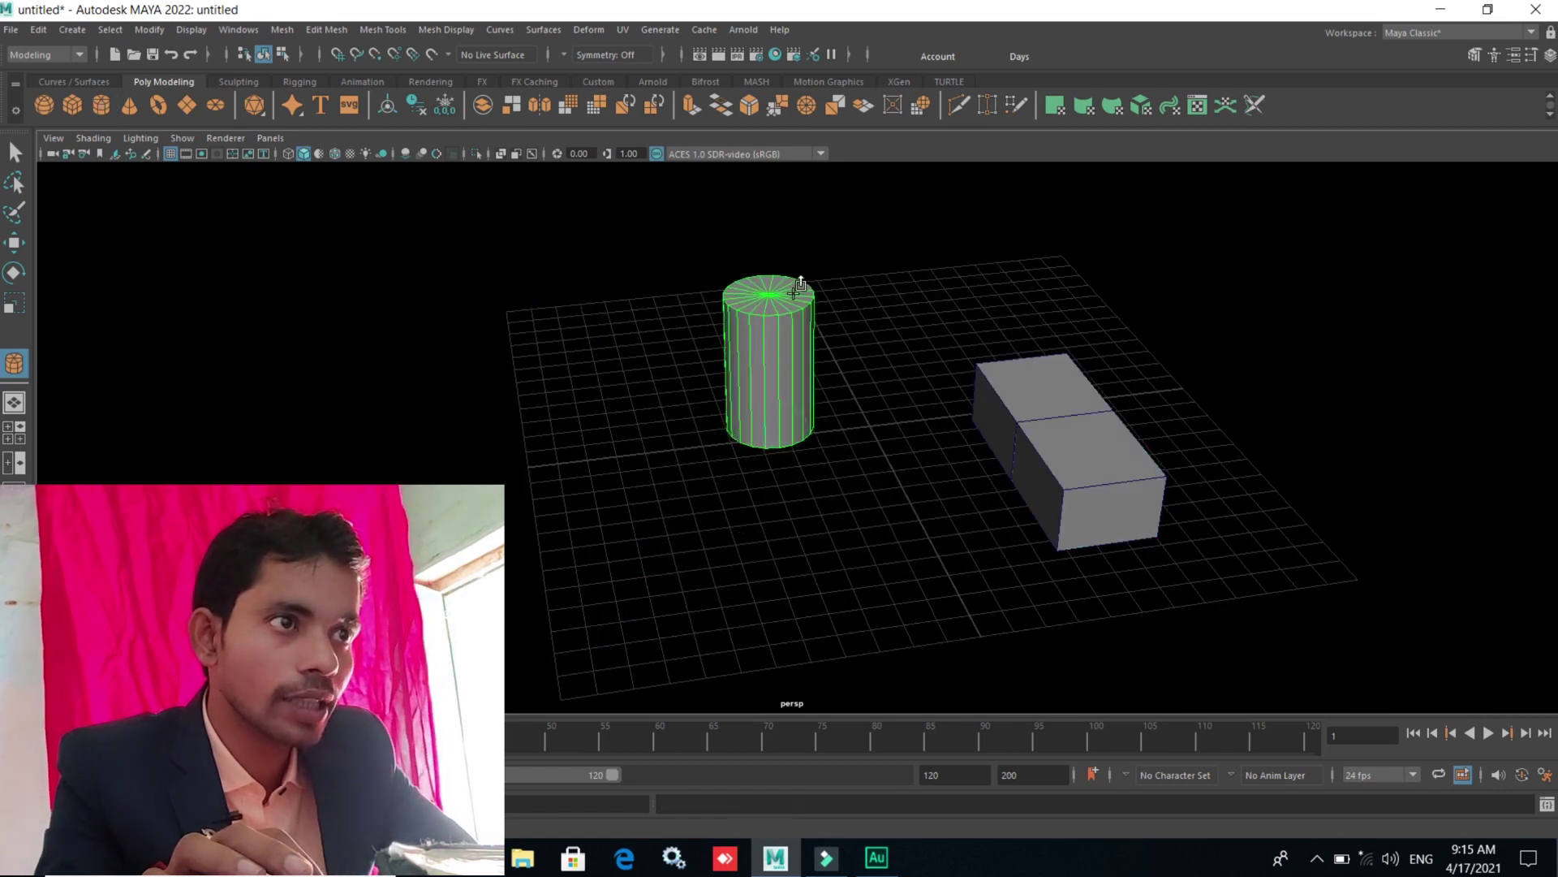
key("w")
- Shift-drag a copy of the long box out behind it
left_click(1050, 414)
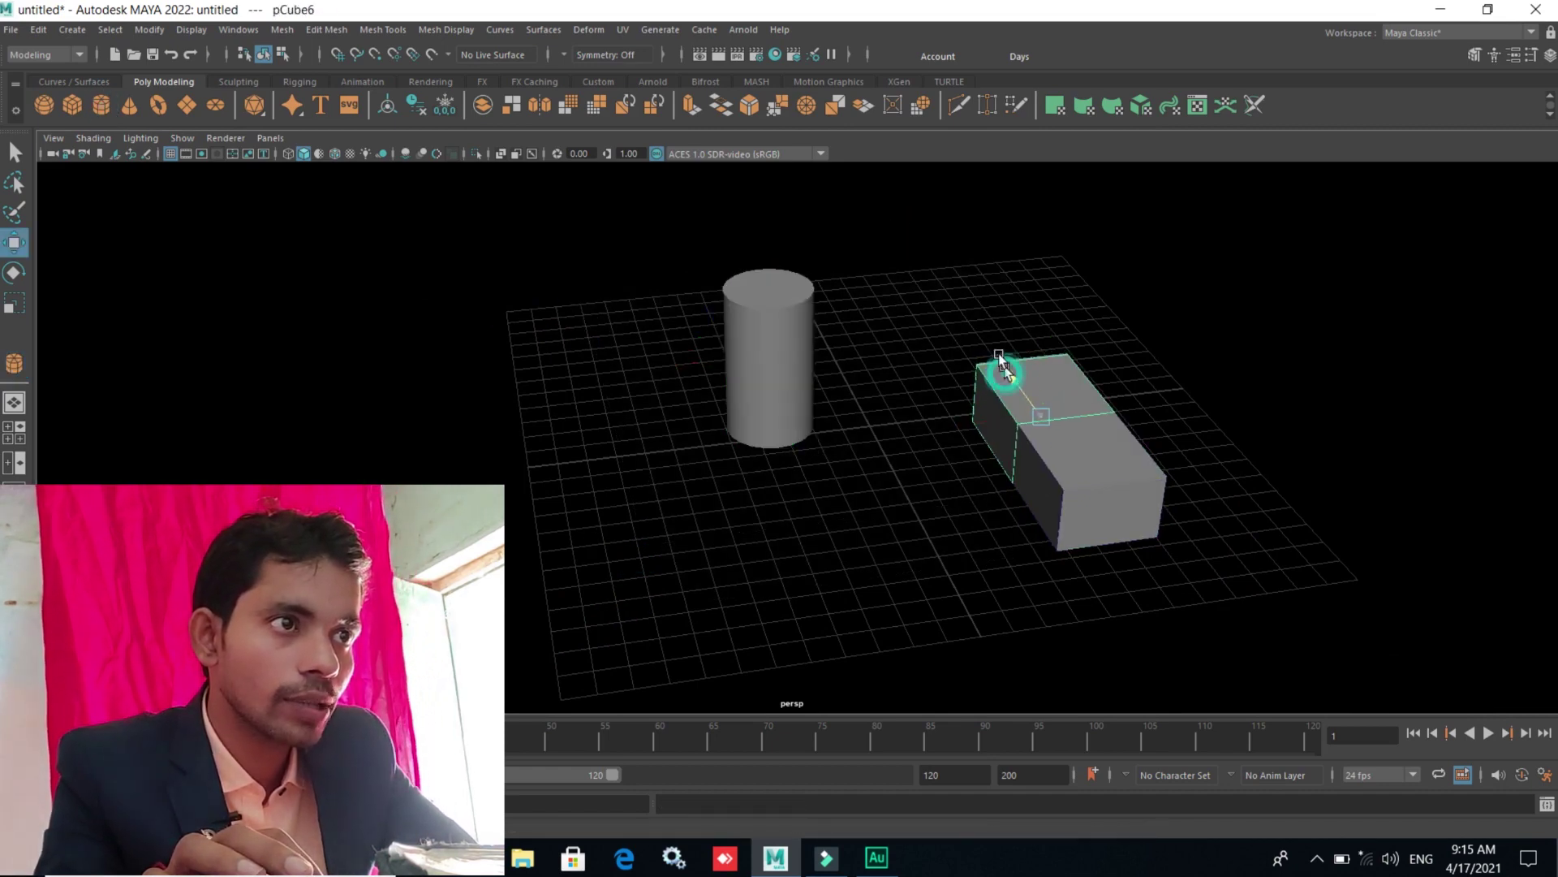
left_click_drag(1014, 386, 958, 313, "shift")
left_click(1073, 478)
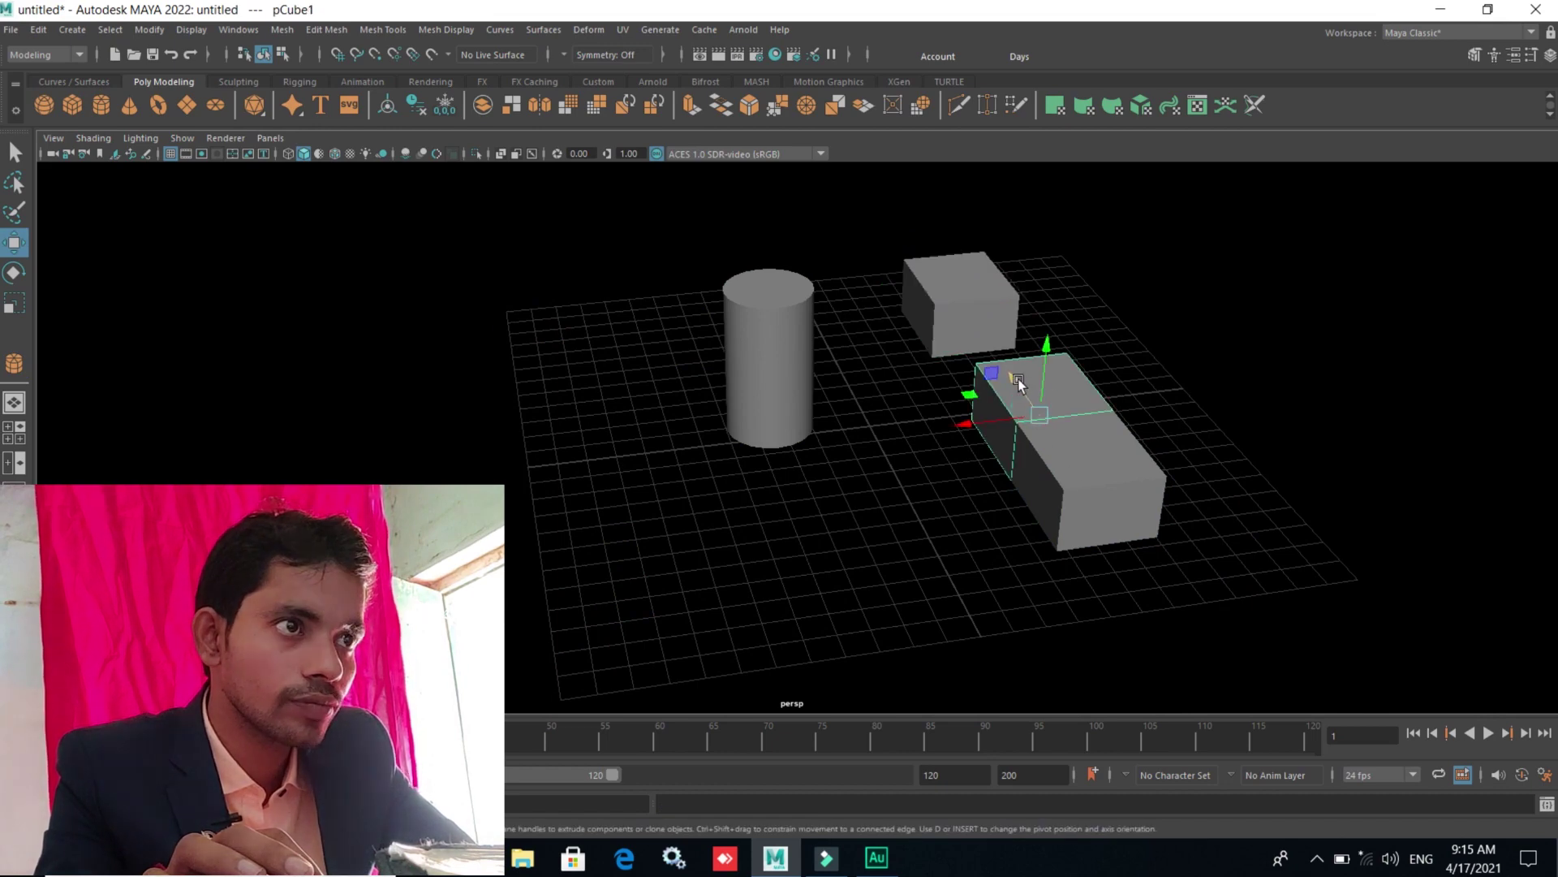
- Shift-drag duplicate boxes out, then undo the unwanted extra copies
mouse_move(1018, 378)
left_mouse_down()
mouse_move(997, 357)
mouse_move(1169, 593)
left_mouse_up()
left_click(1045, 426)
left_click(1054, 450)
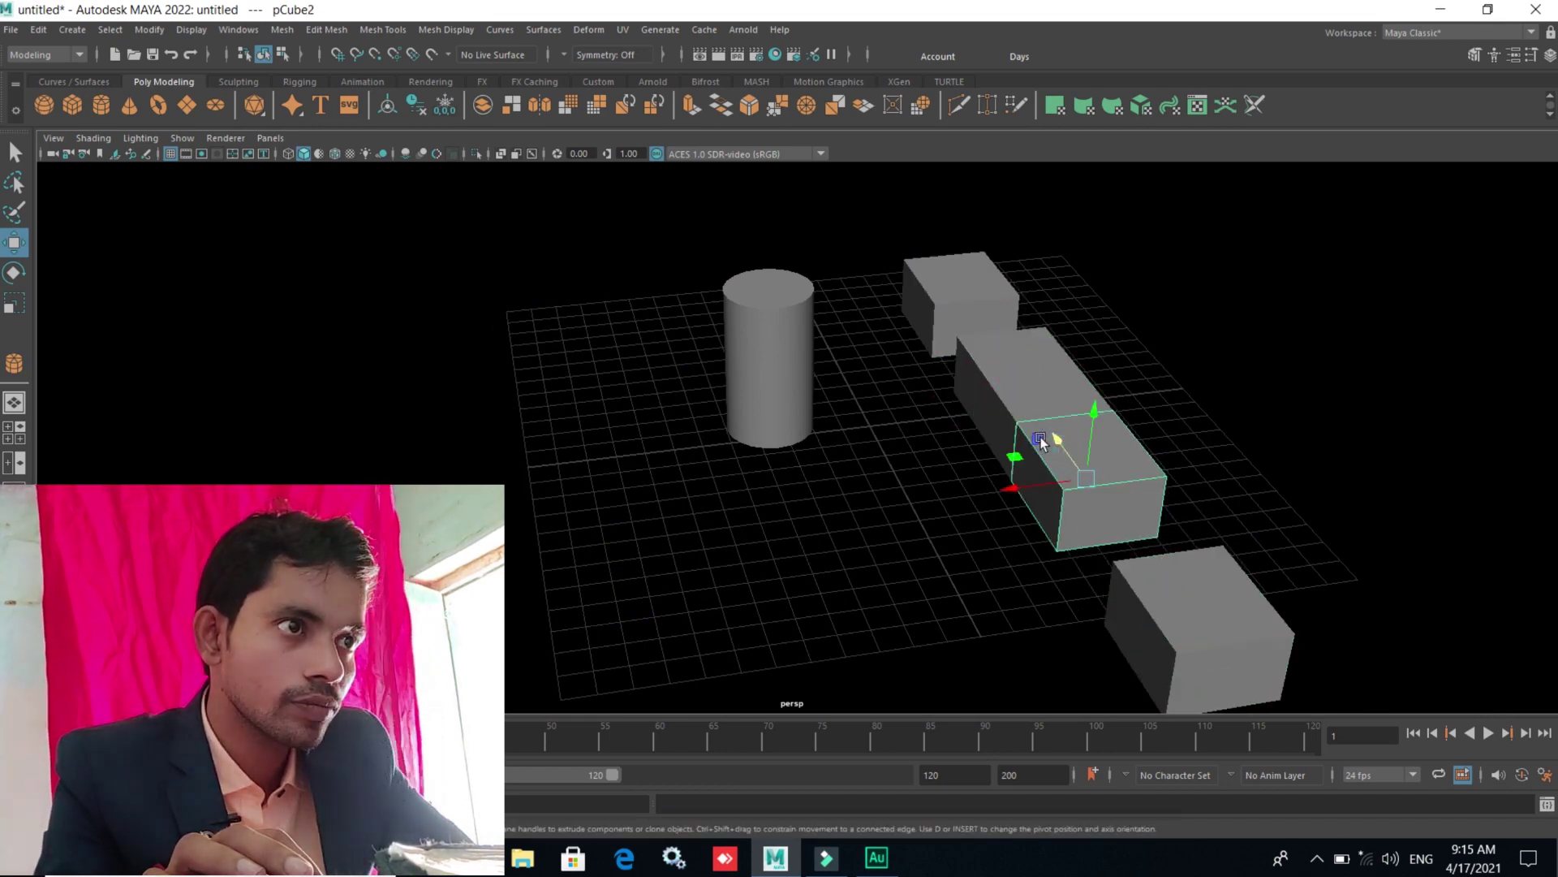
left_click_drag(1069, 456, 1010, 378, "shift")
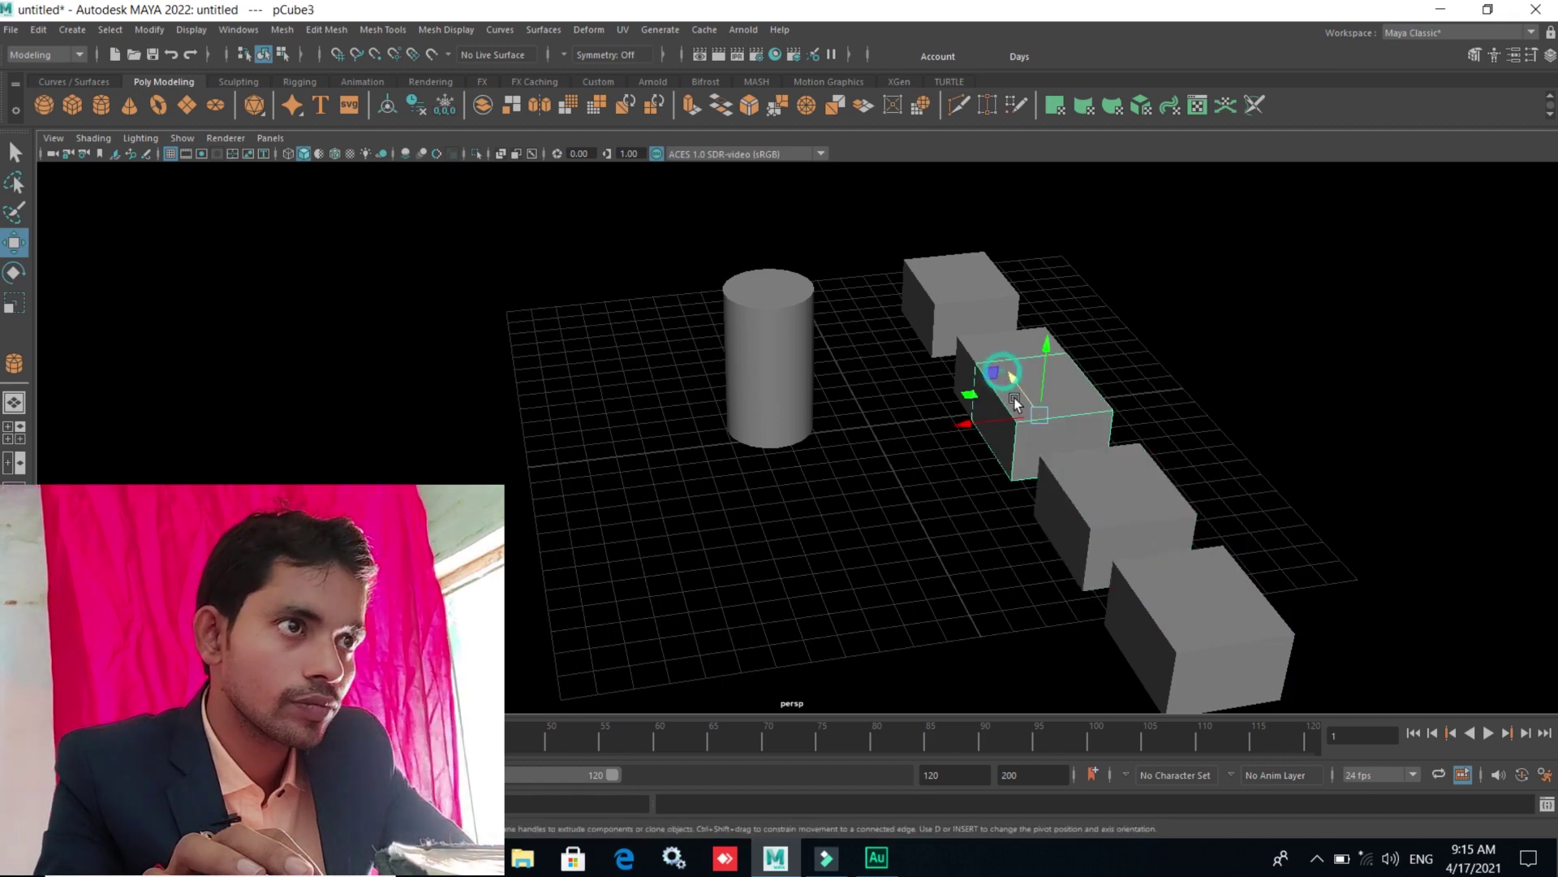
left_click(1064, 446)
left_click_drag(1070, 456, 1260, 680, "shift")
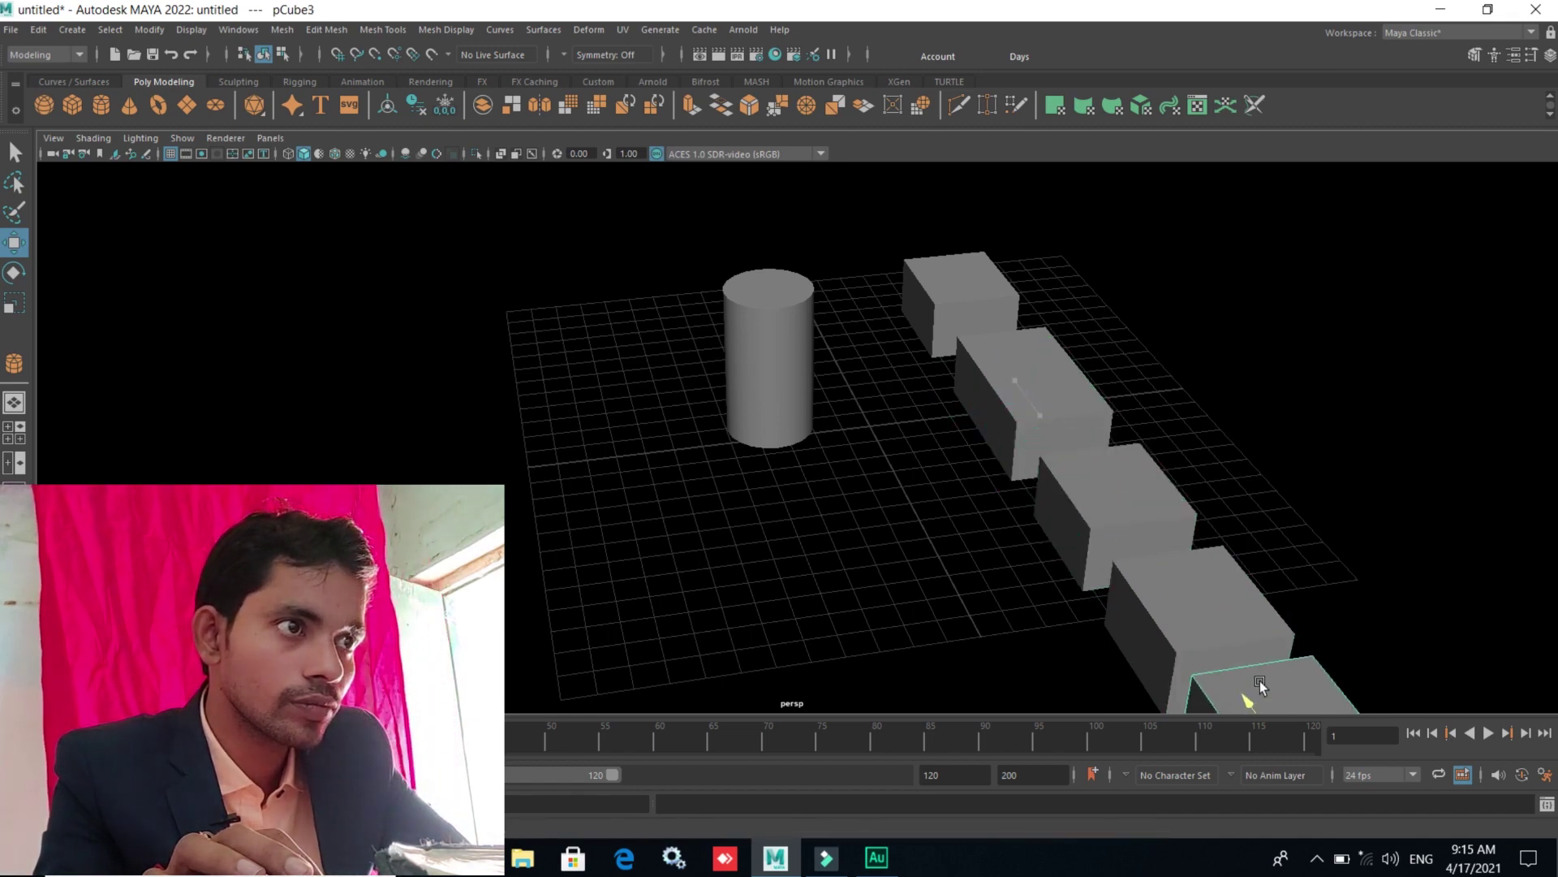
scroll(1177, 666, "down", 3)
scroll(1120, 641, "down", 1)
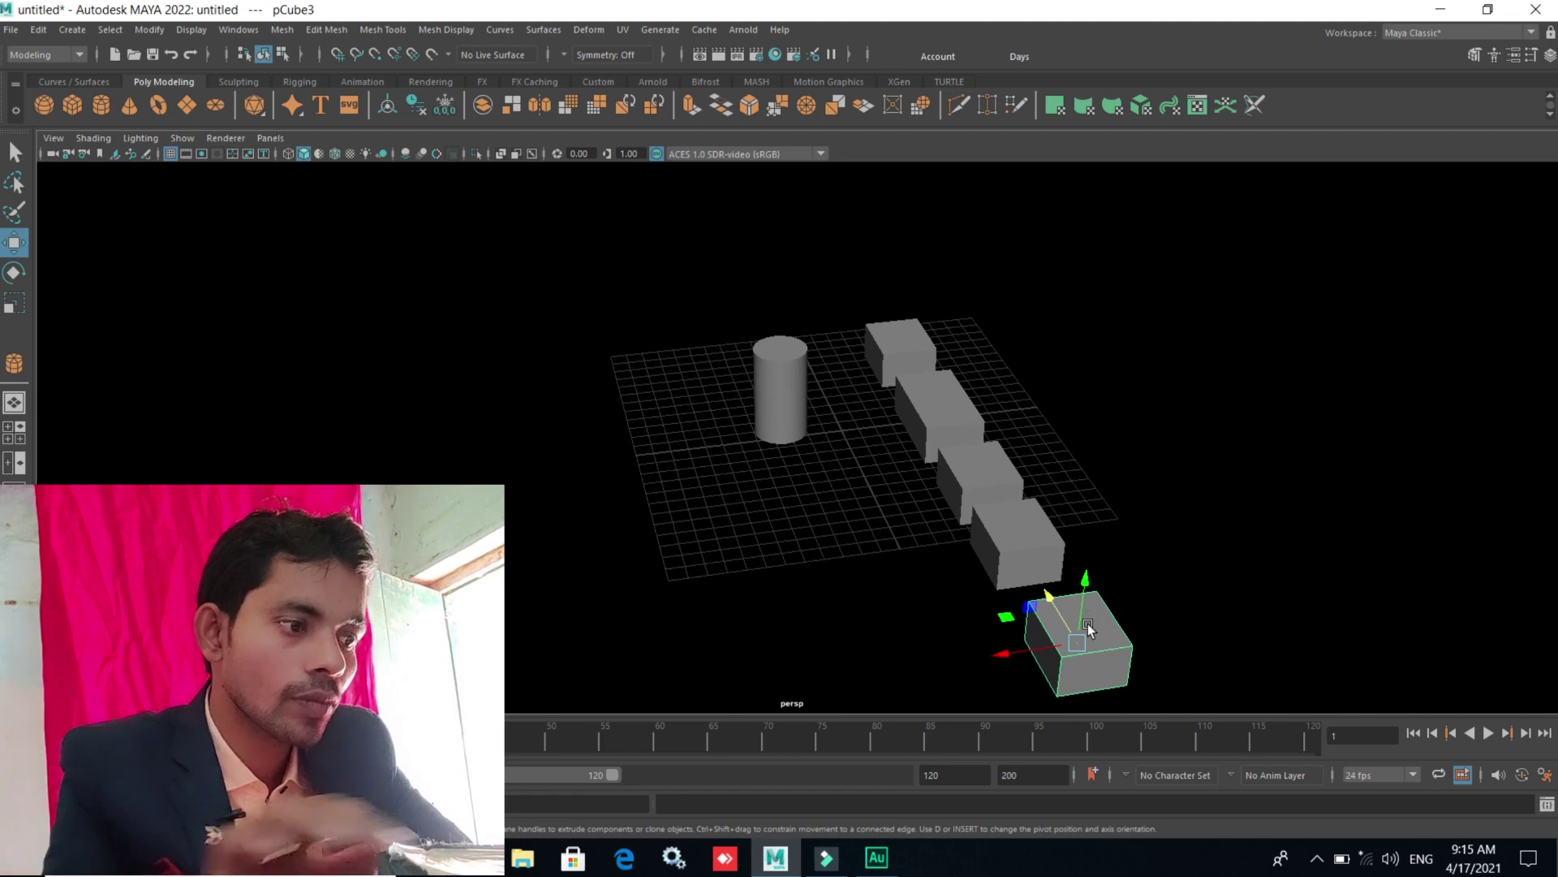
key("ctrl+z")
key("ctrl+z")
key("ctrl+z")
key("ctrl+z")
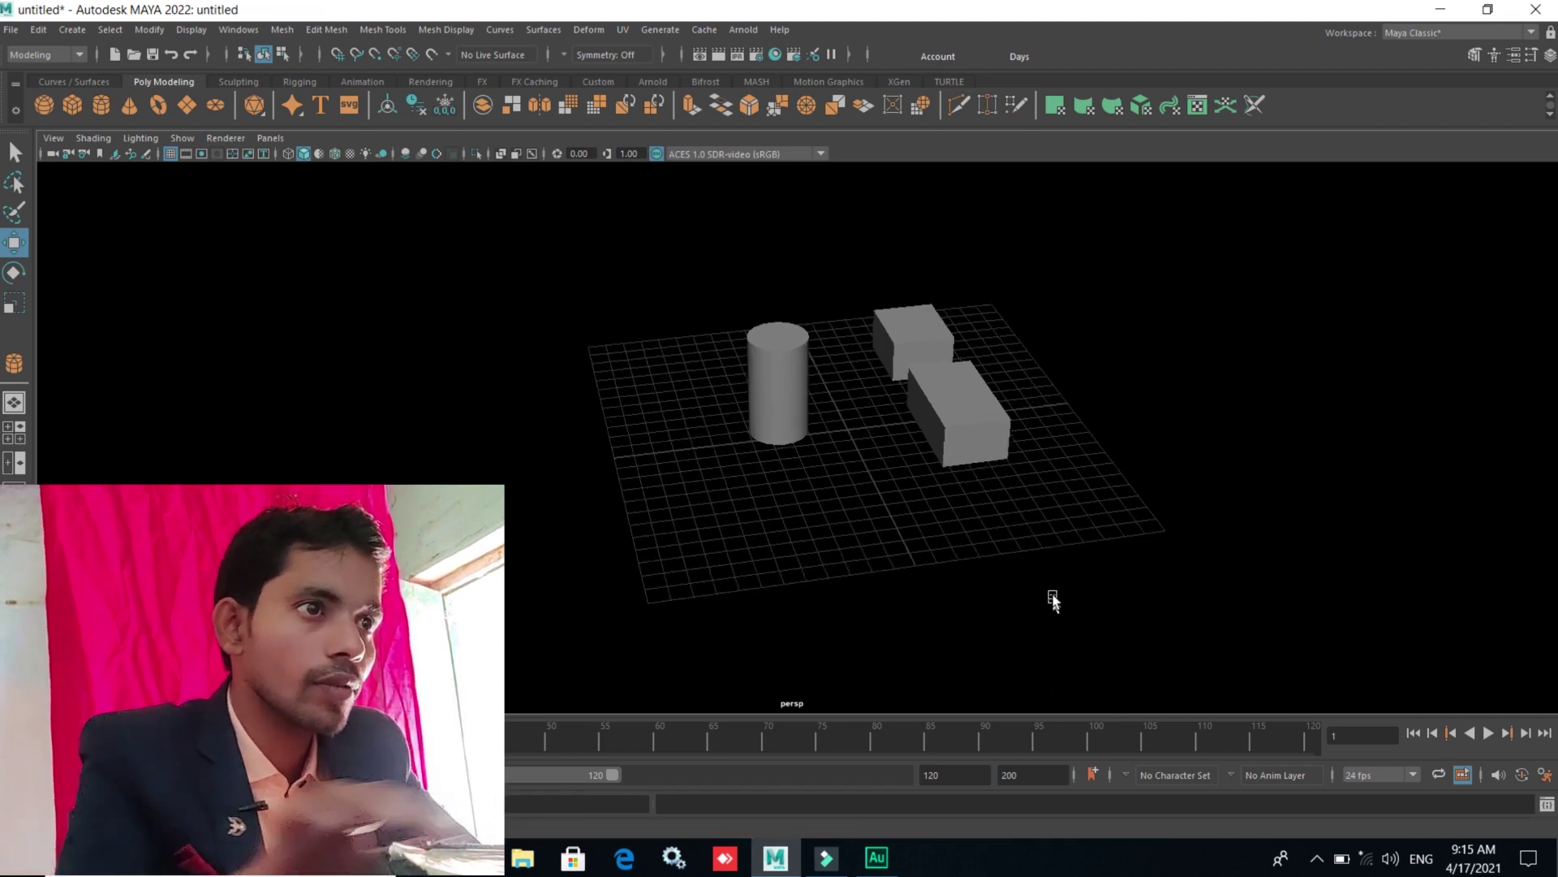
scroll(1054, 568, "up", 3)
- Clone the front box to the lower right, completing a diagonal row of three boxes
left_click(1053, 434)
left_click_drag(1008, 380, 1065, 475, "shift")
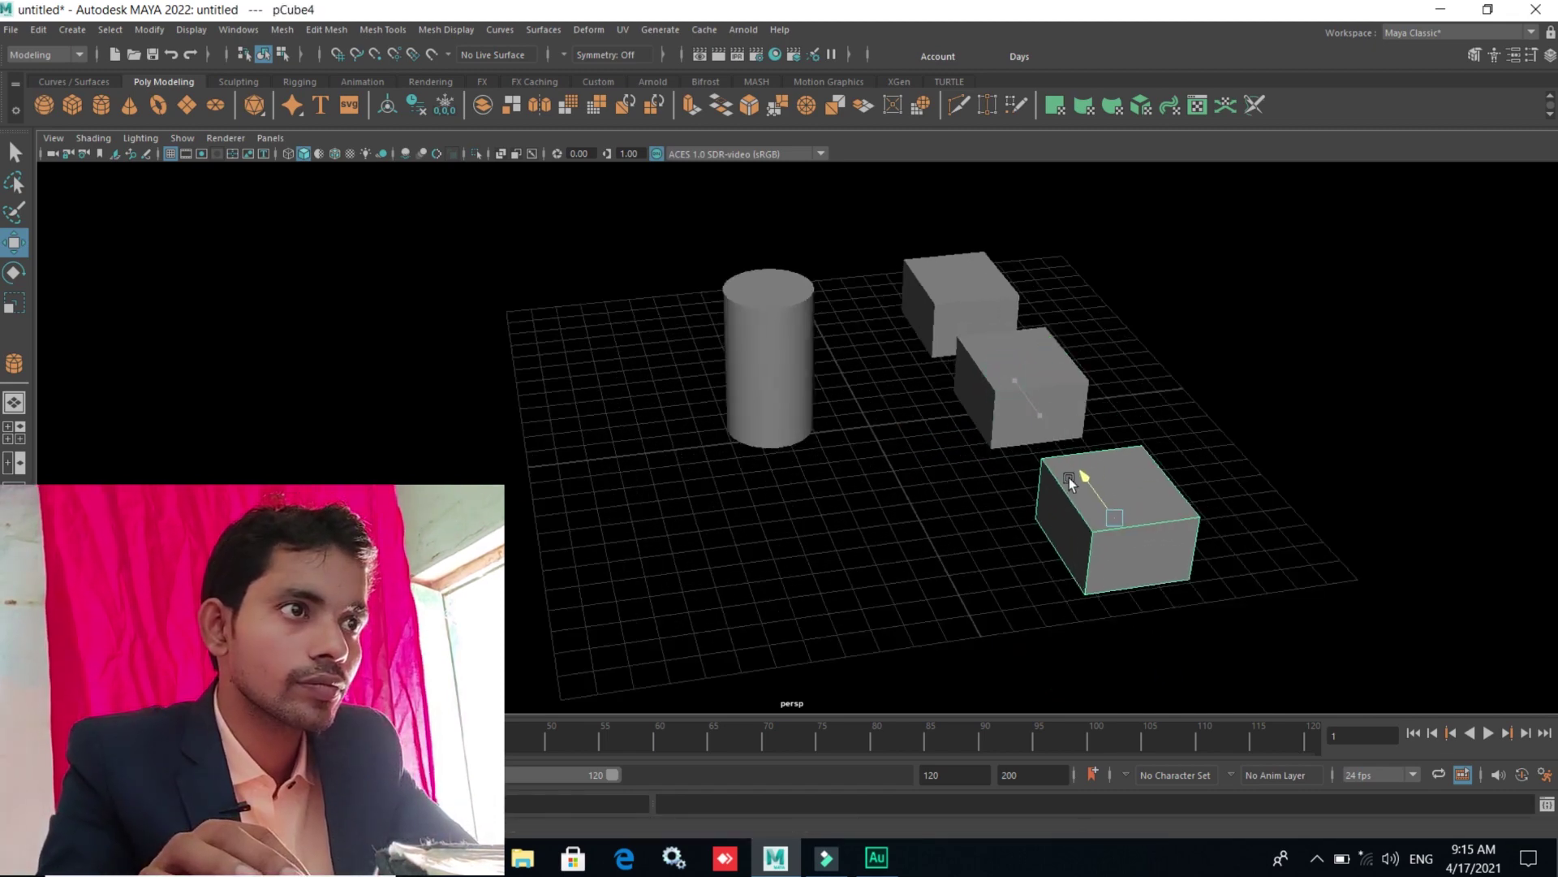
scroll(859, 508, "up", 2)
scroll(848, 483, "up", 2)
scroll(848, 475, "down", 2)
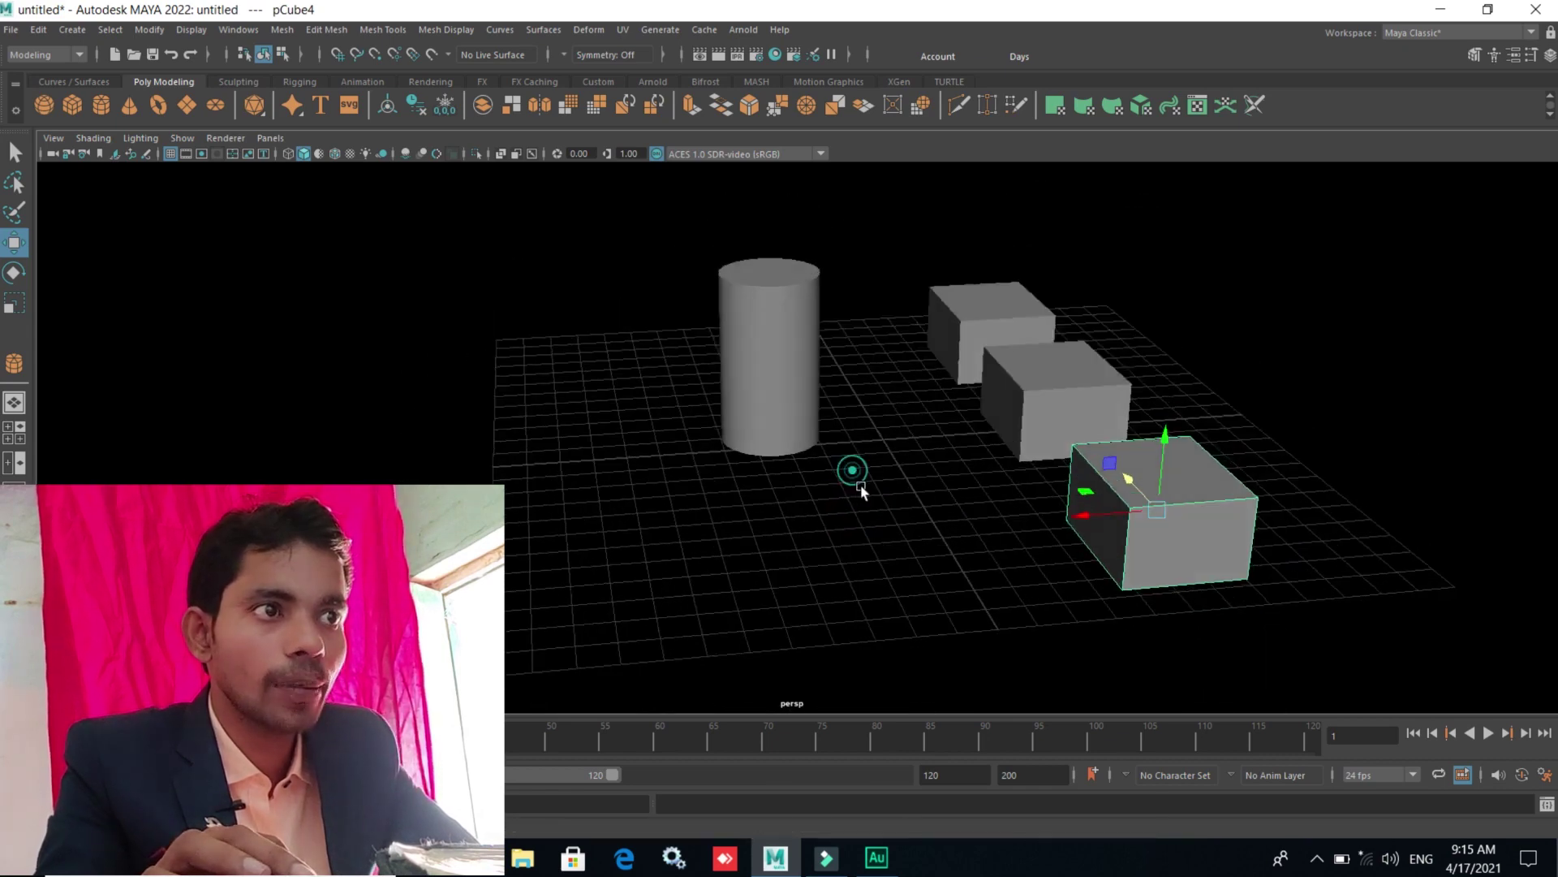
mouse_move(848, 475)
left_mouse_down("alt")
mouse_move(738, 351)
mouse_move(810, 362)
left_mouse_up("alt")
left_click(744, 373)
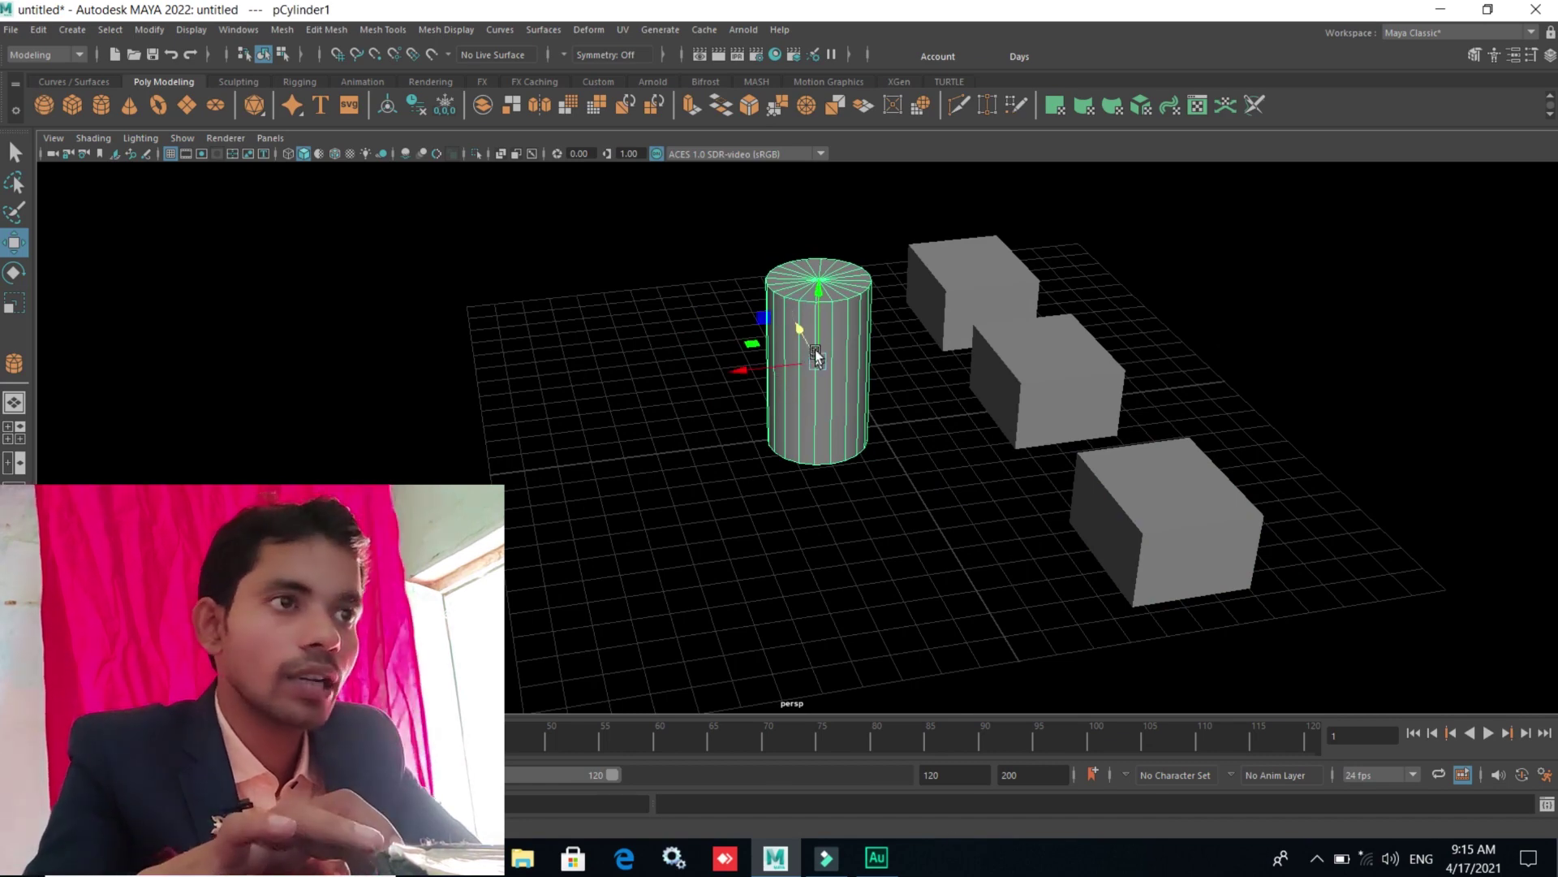
- Scale the cylinder down along Y to make it slightly shorter
key("r")
left_click_drag(819, 285, 820, 304)
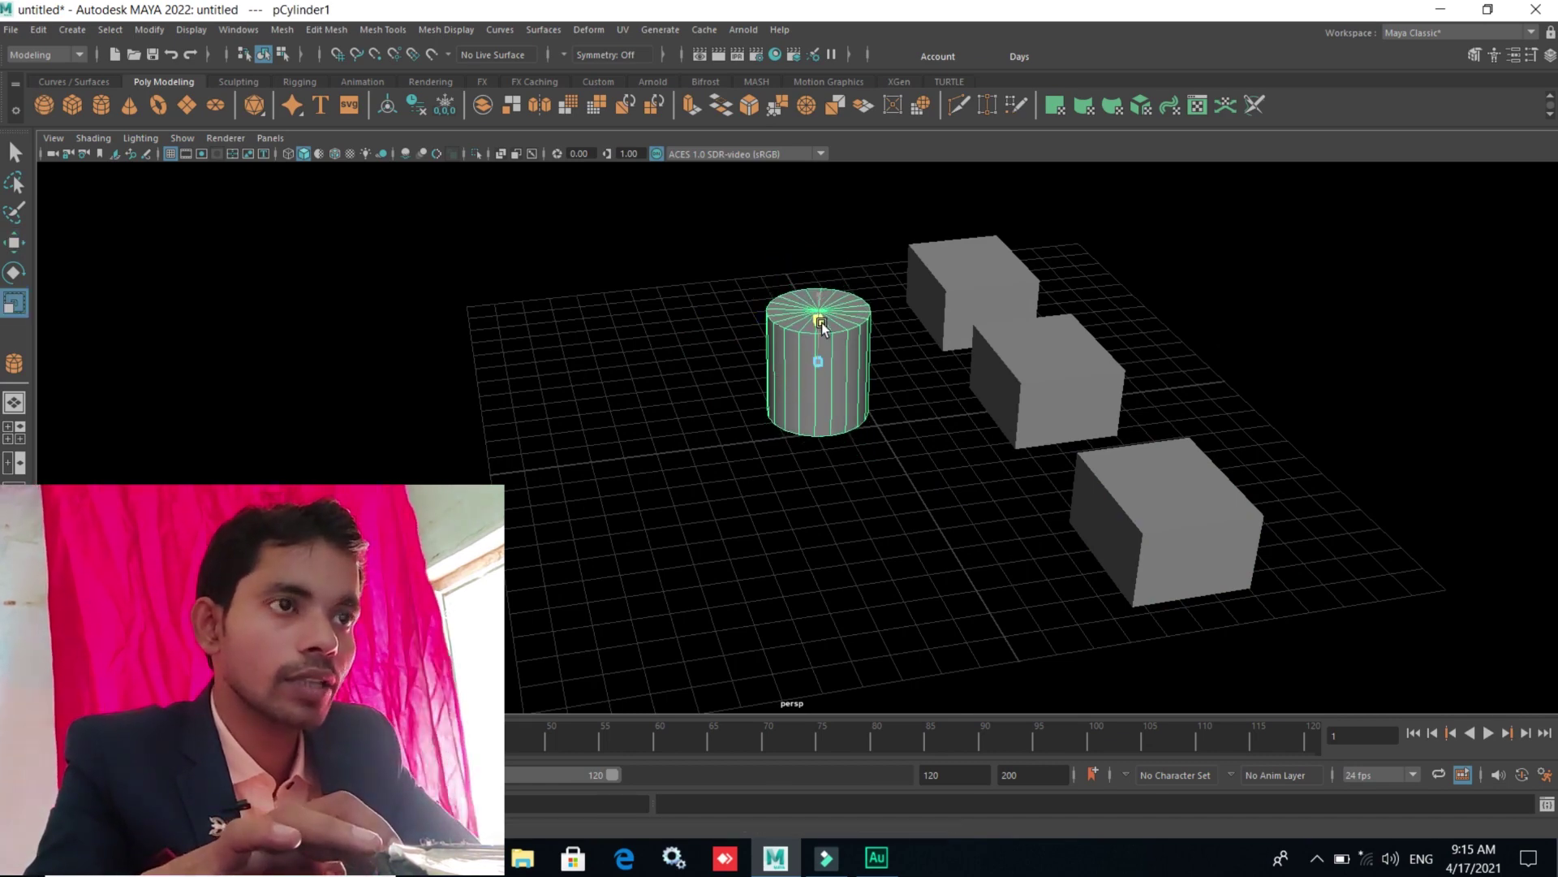
left_click(897, 479)
left_click(839, 387)
scroll(844, 455, "up", 1)
scroll(849, 446, "up", 2)
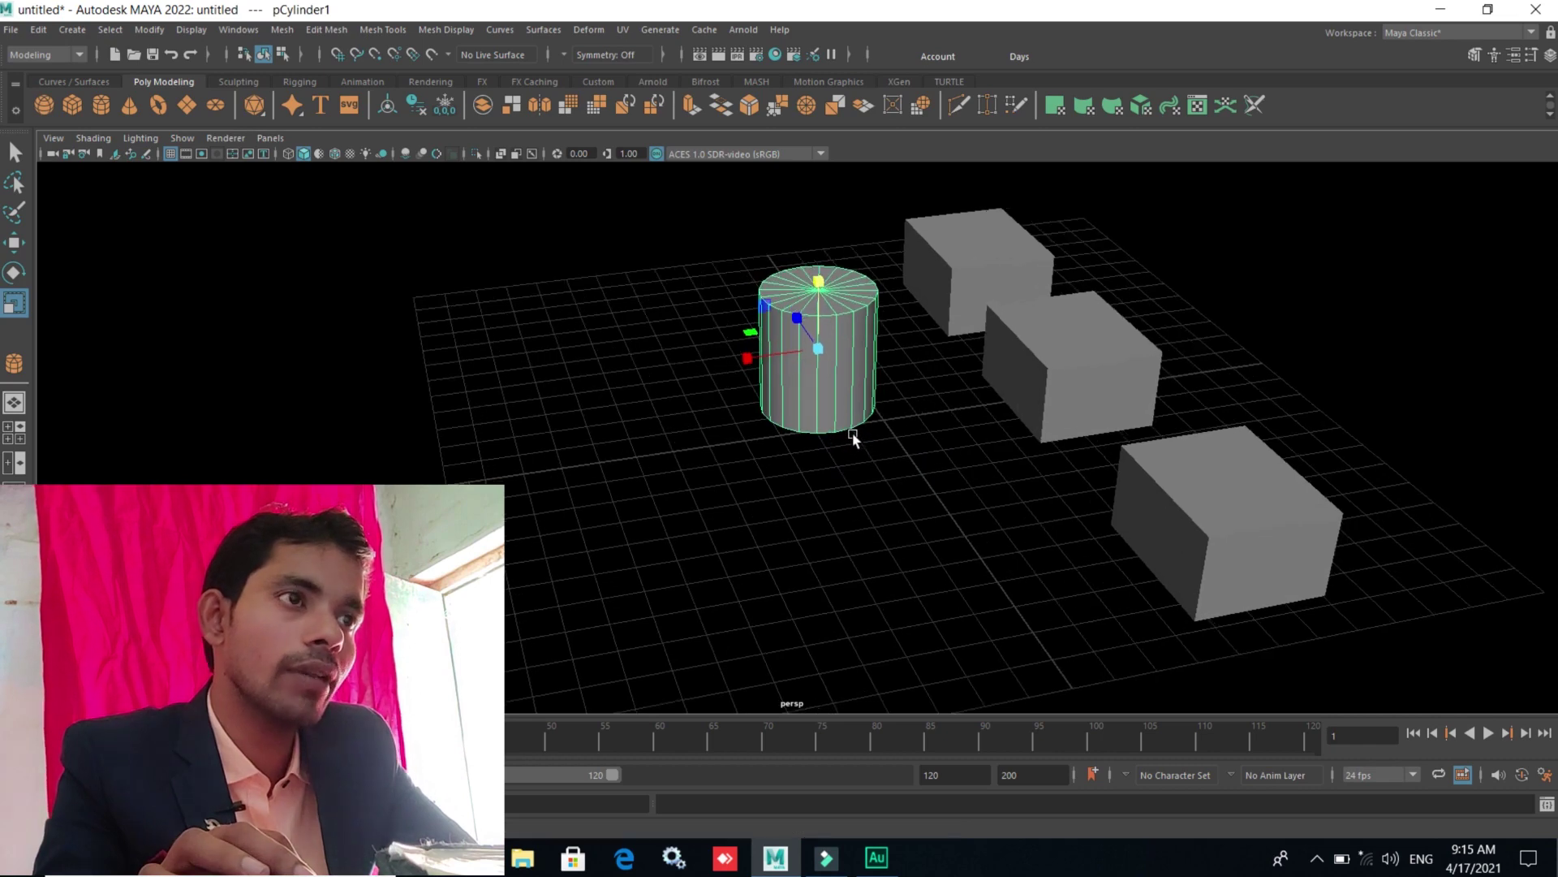
scroll(856, 439, "up", 1)
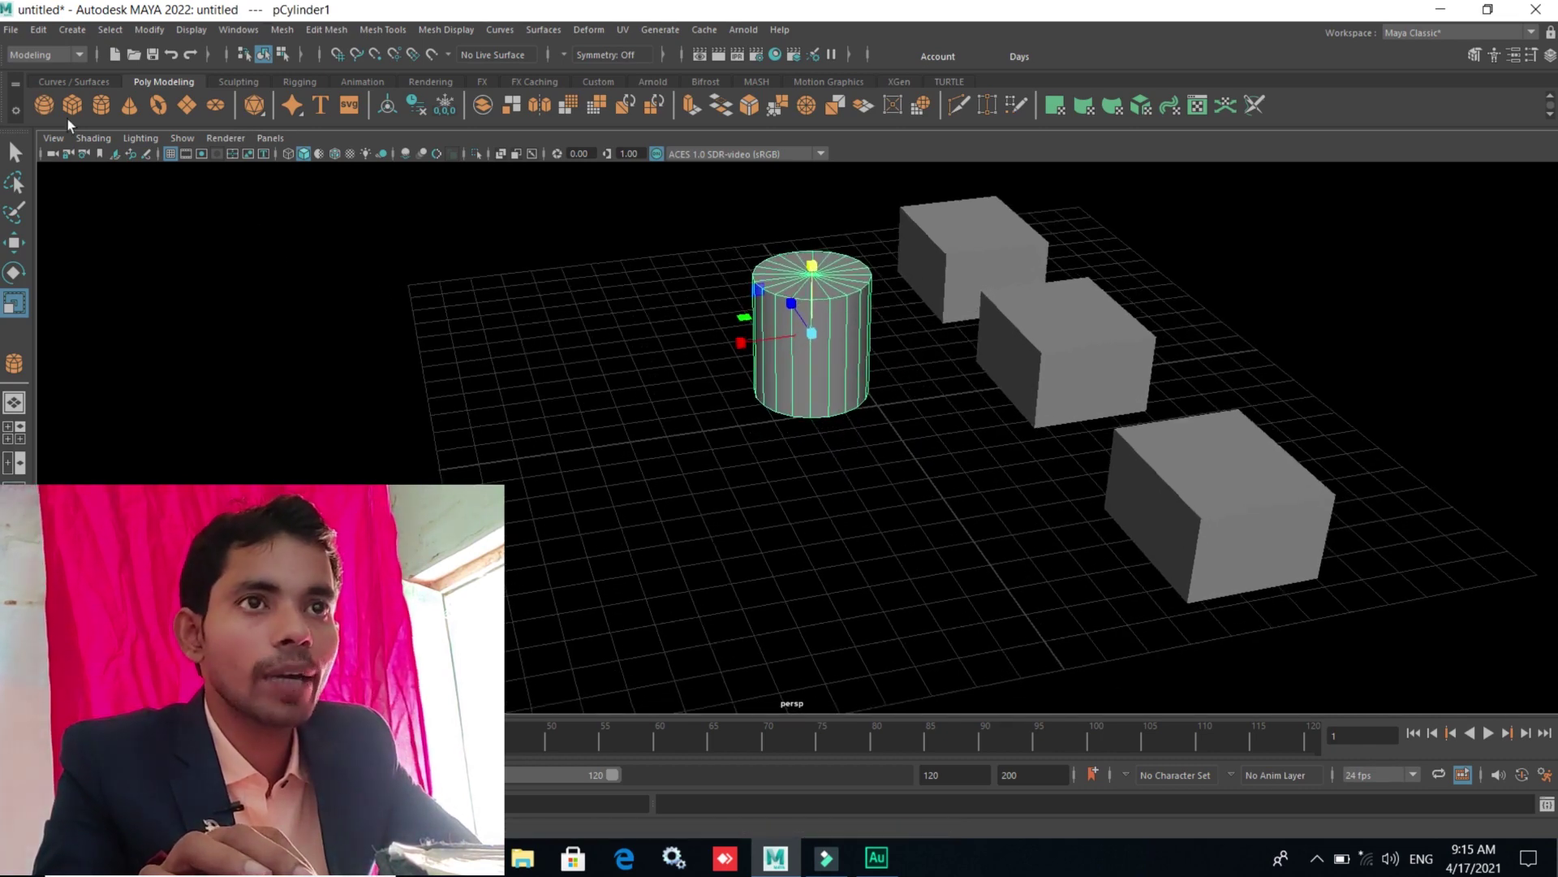
- Create a poly sphere, pSphere1, on the grid to the cylinder's lower left
left_click(37, 107)
left_click_drag(547, 563, 598, 595)
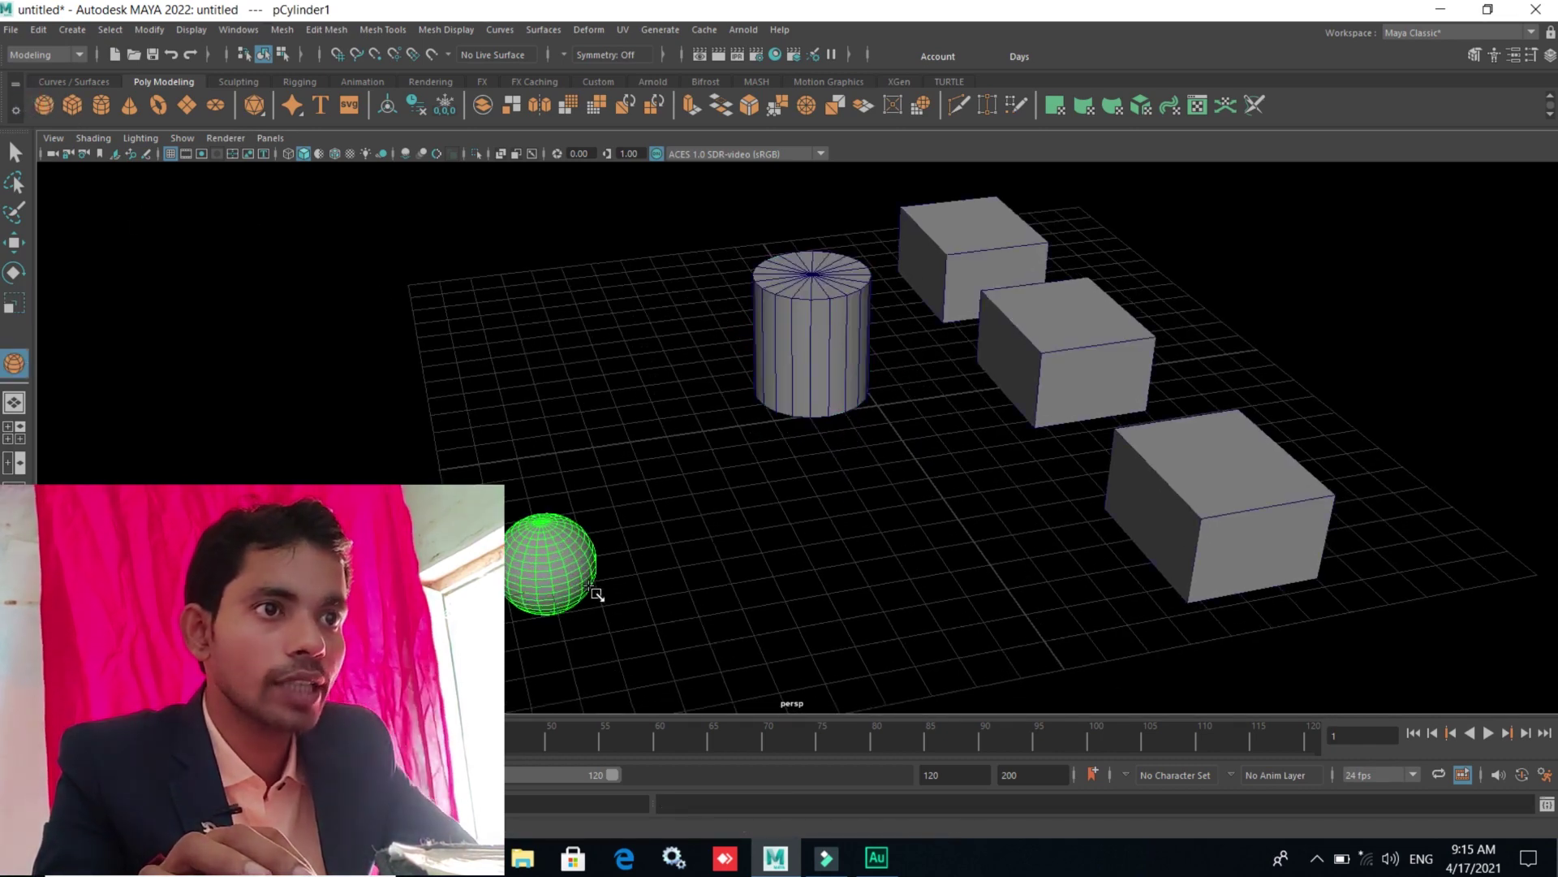
scroll(804, 426, "down", 2)
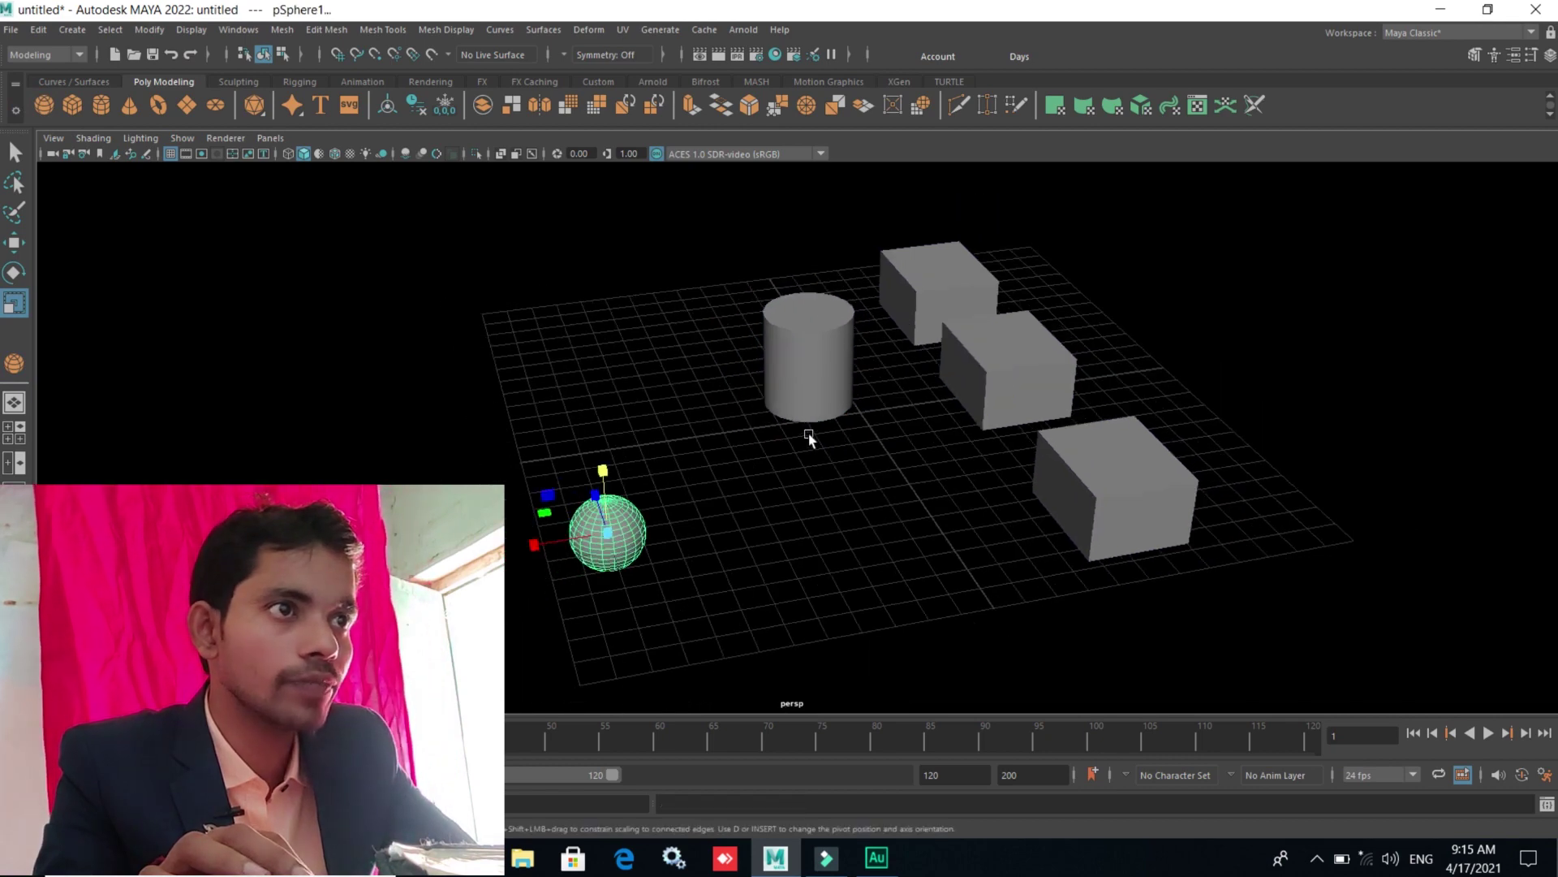
scroll(806, 436, "down", 1)
left_click_drag(798, 438, 783, 443, "alt")
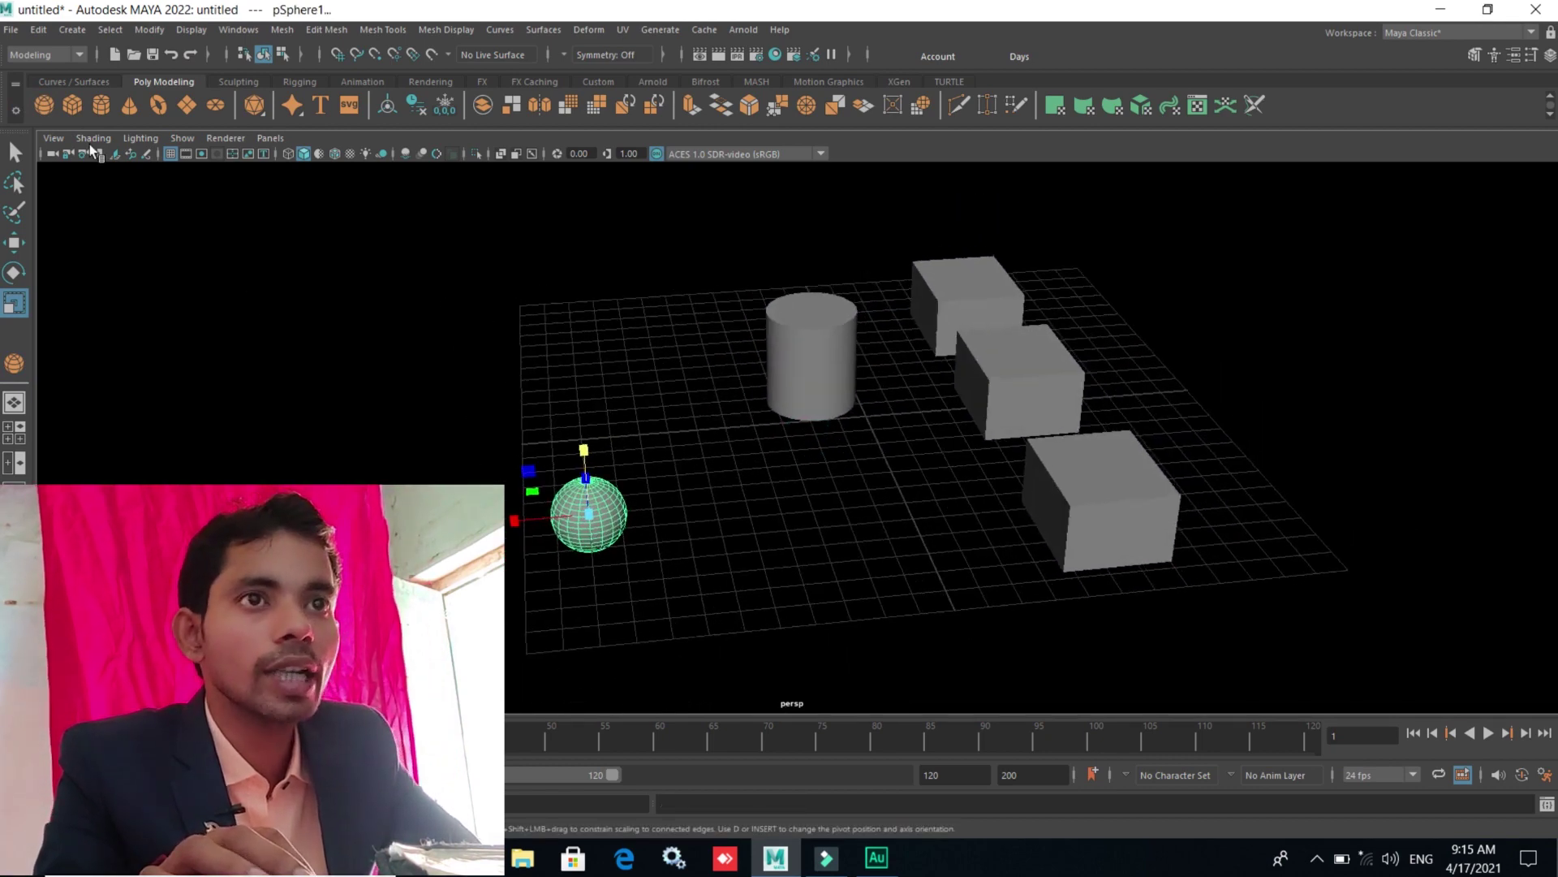
left_click(149, 30)
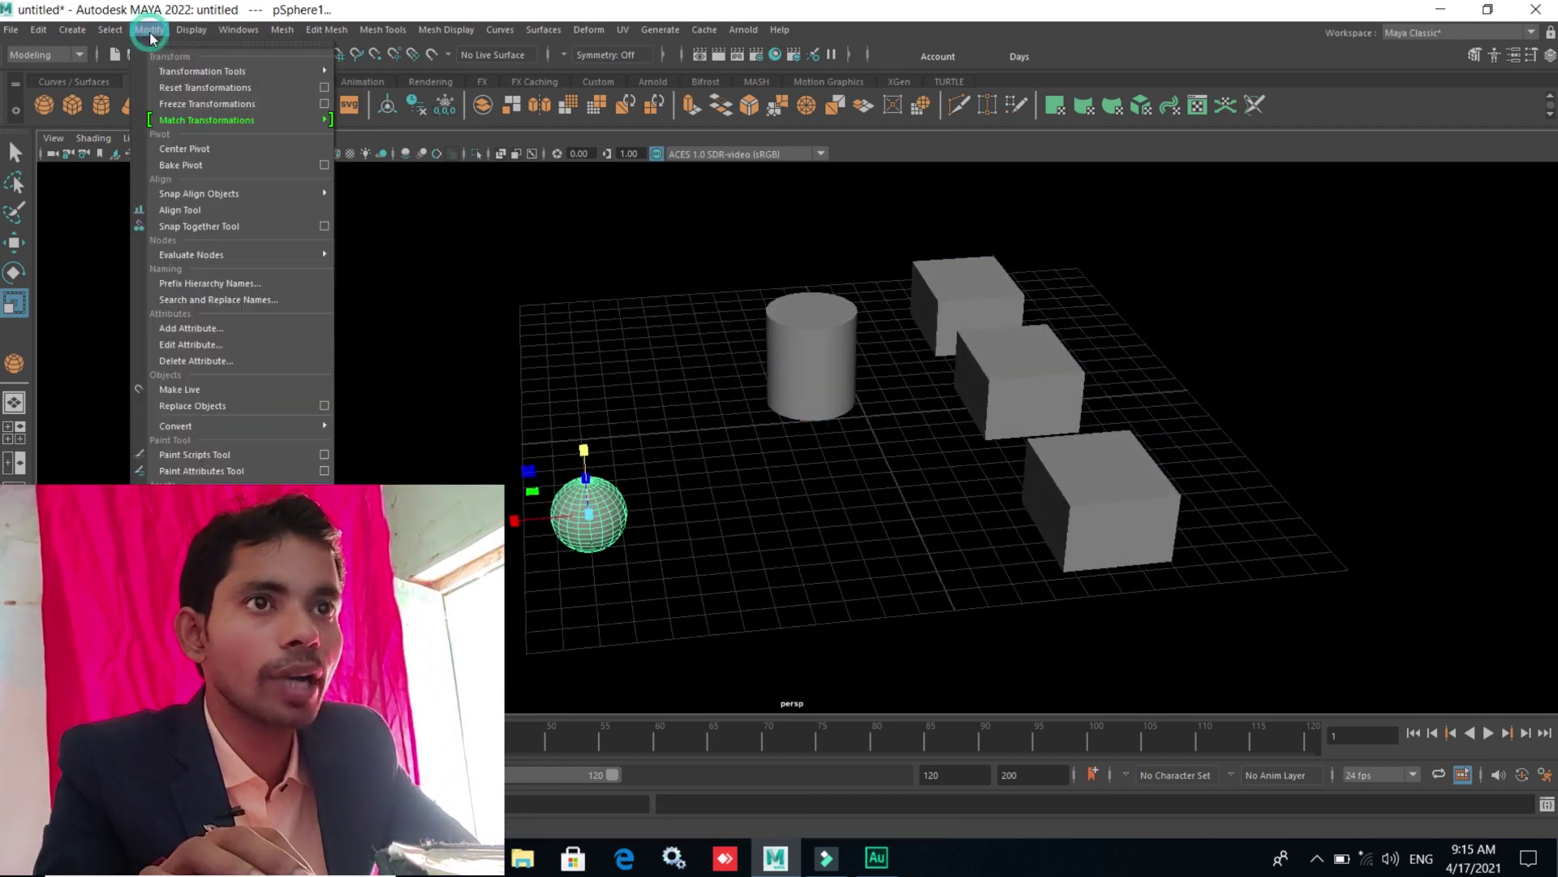
left_click(187, 228)
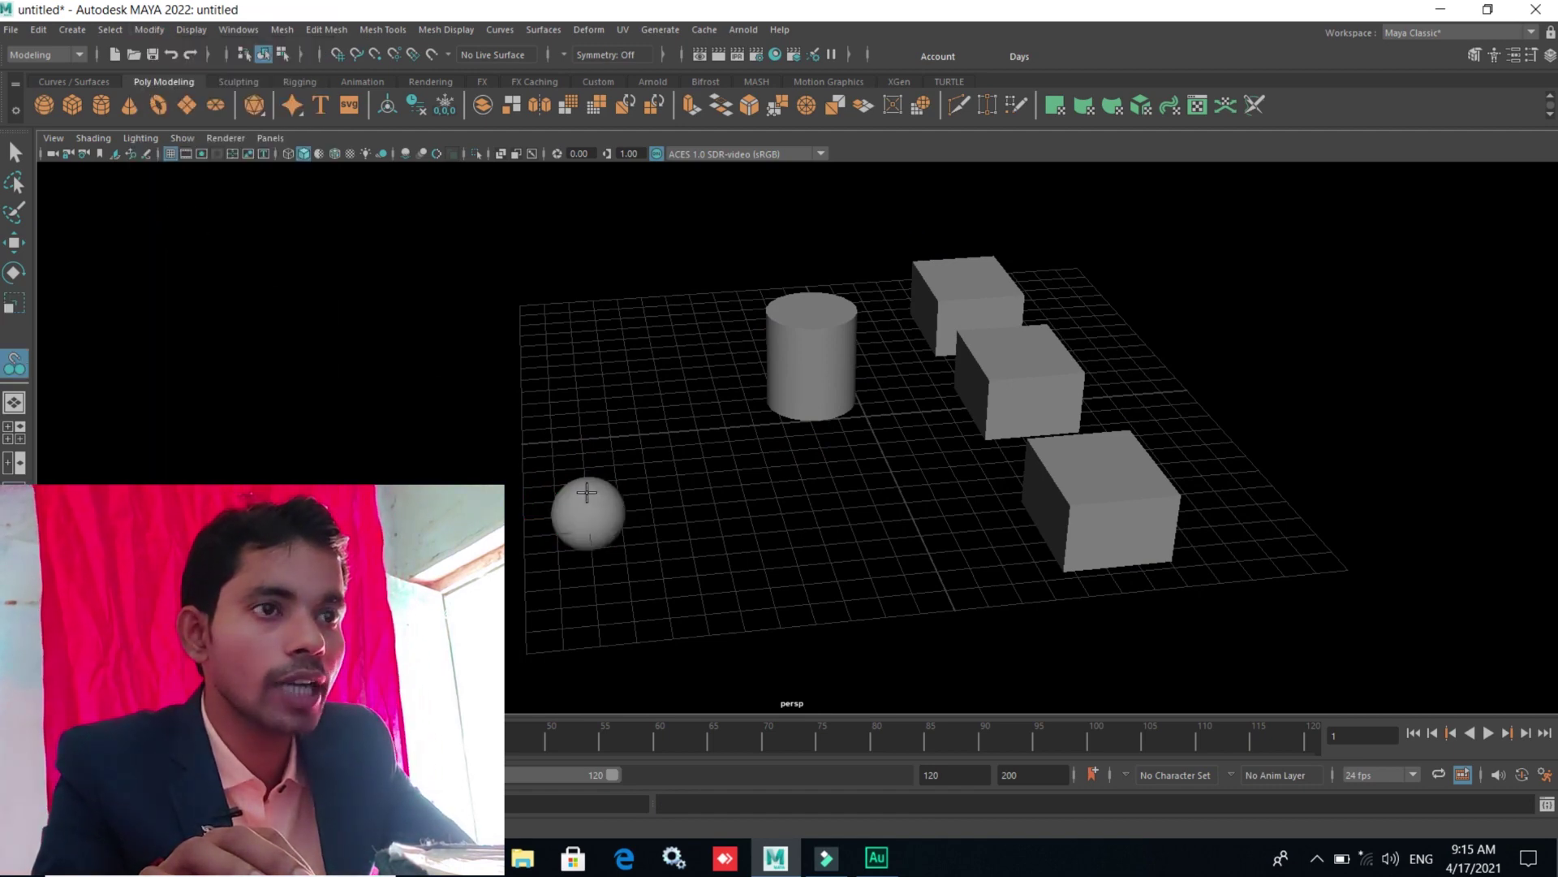
left_click_drag(793, 506, 807, 508, "alt")
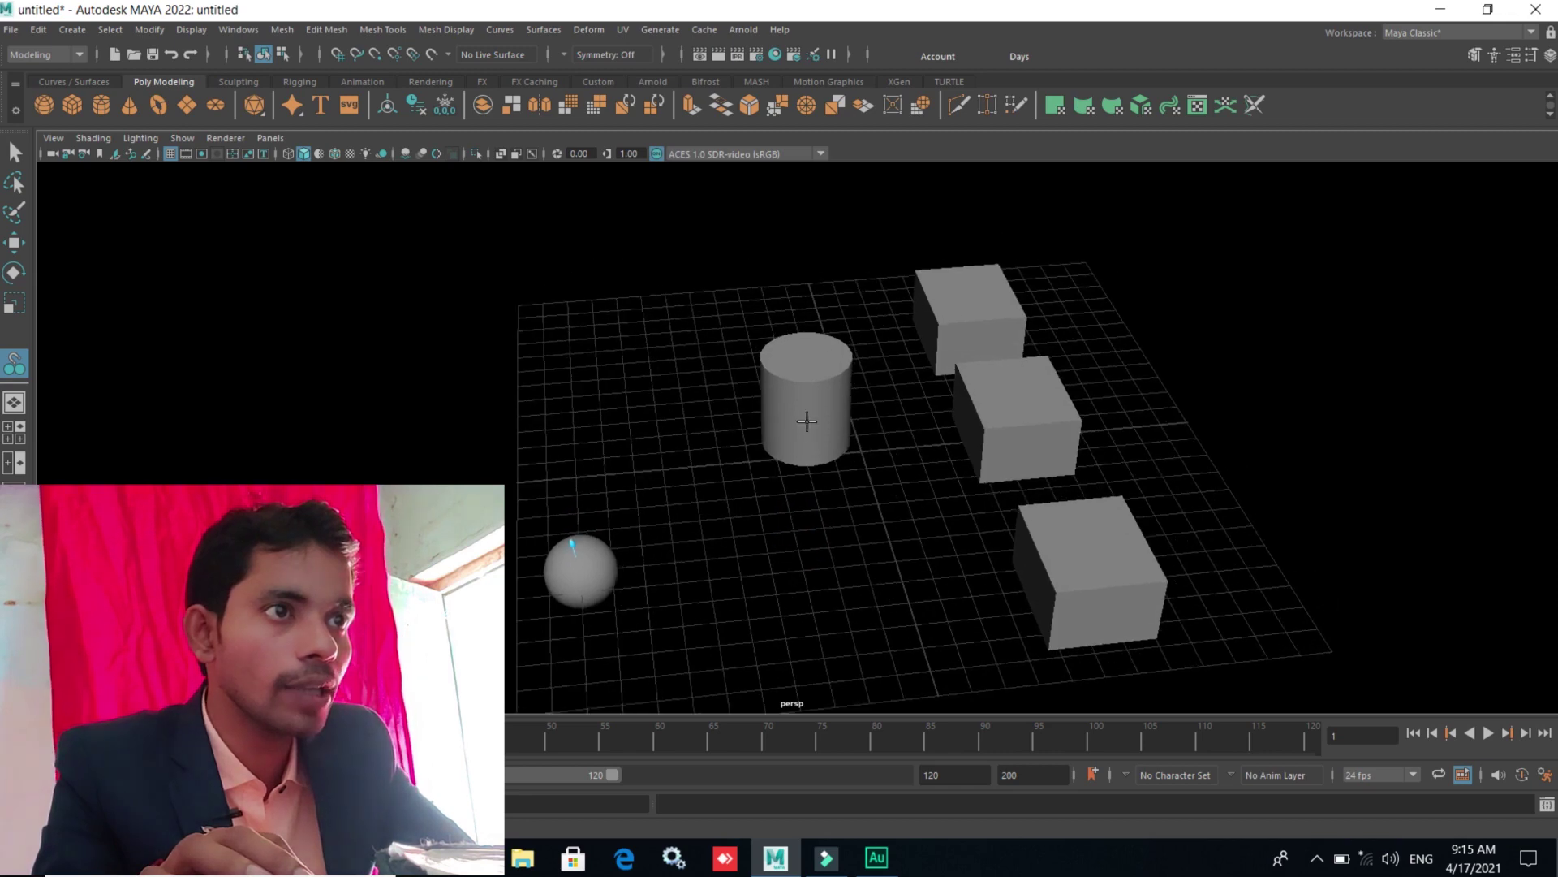
scroll(833, 308, "up", 5)
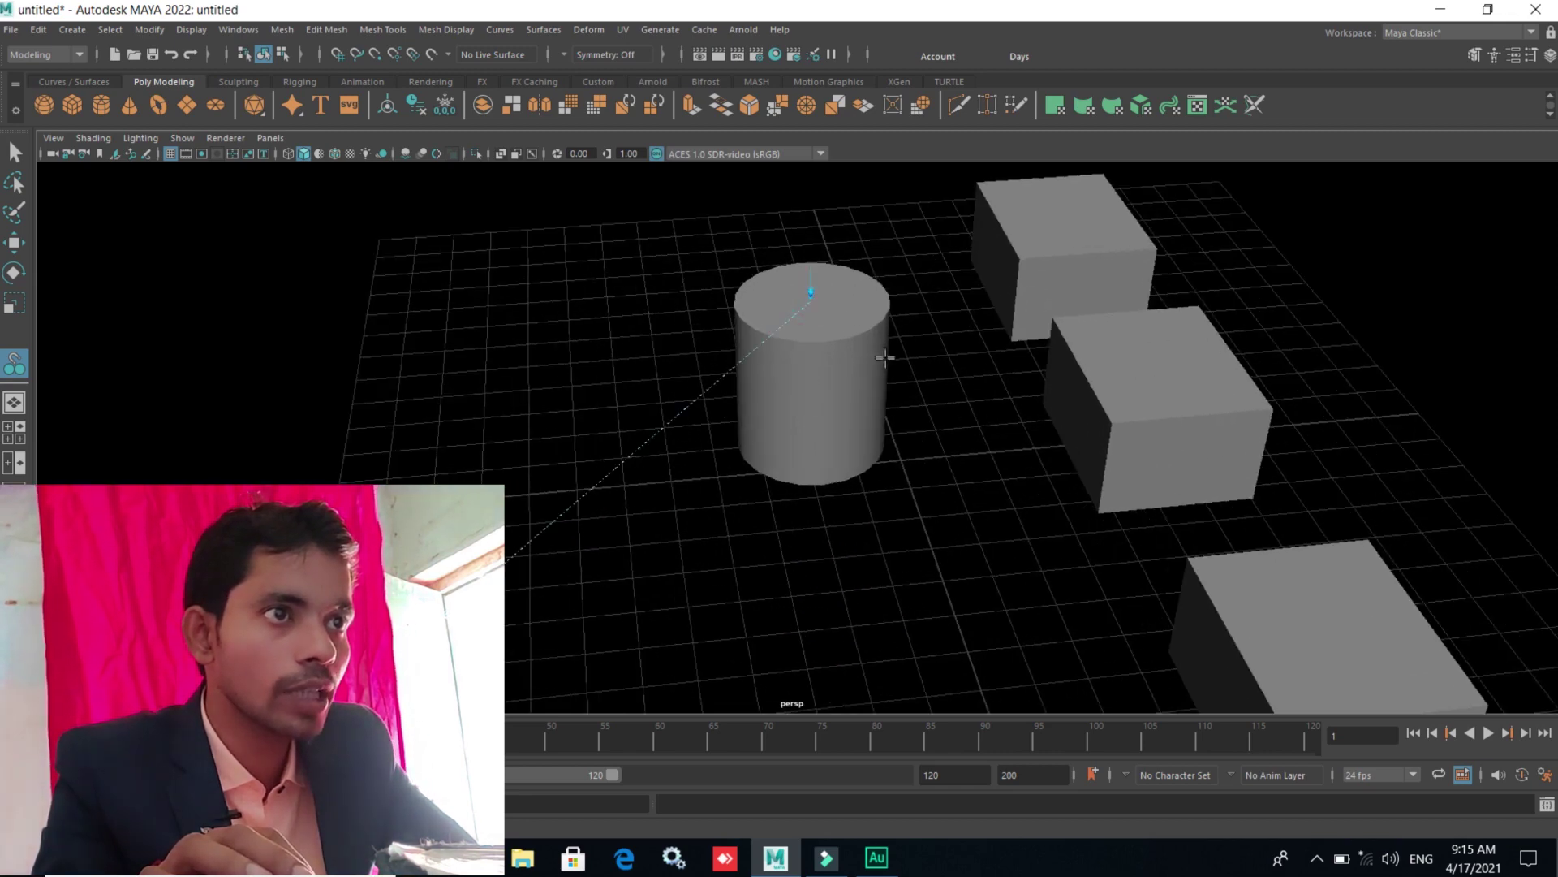
scroll(880, 406, "down", 5)
scroll(870, 438, "down", 2)
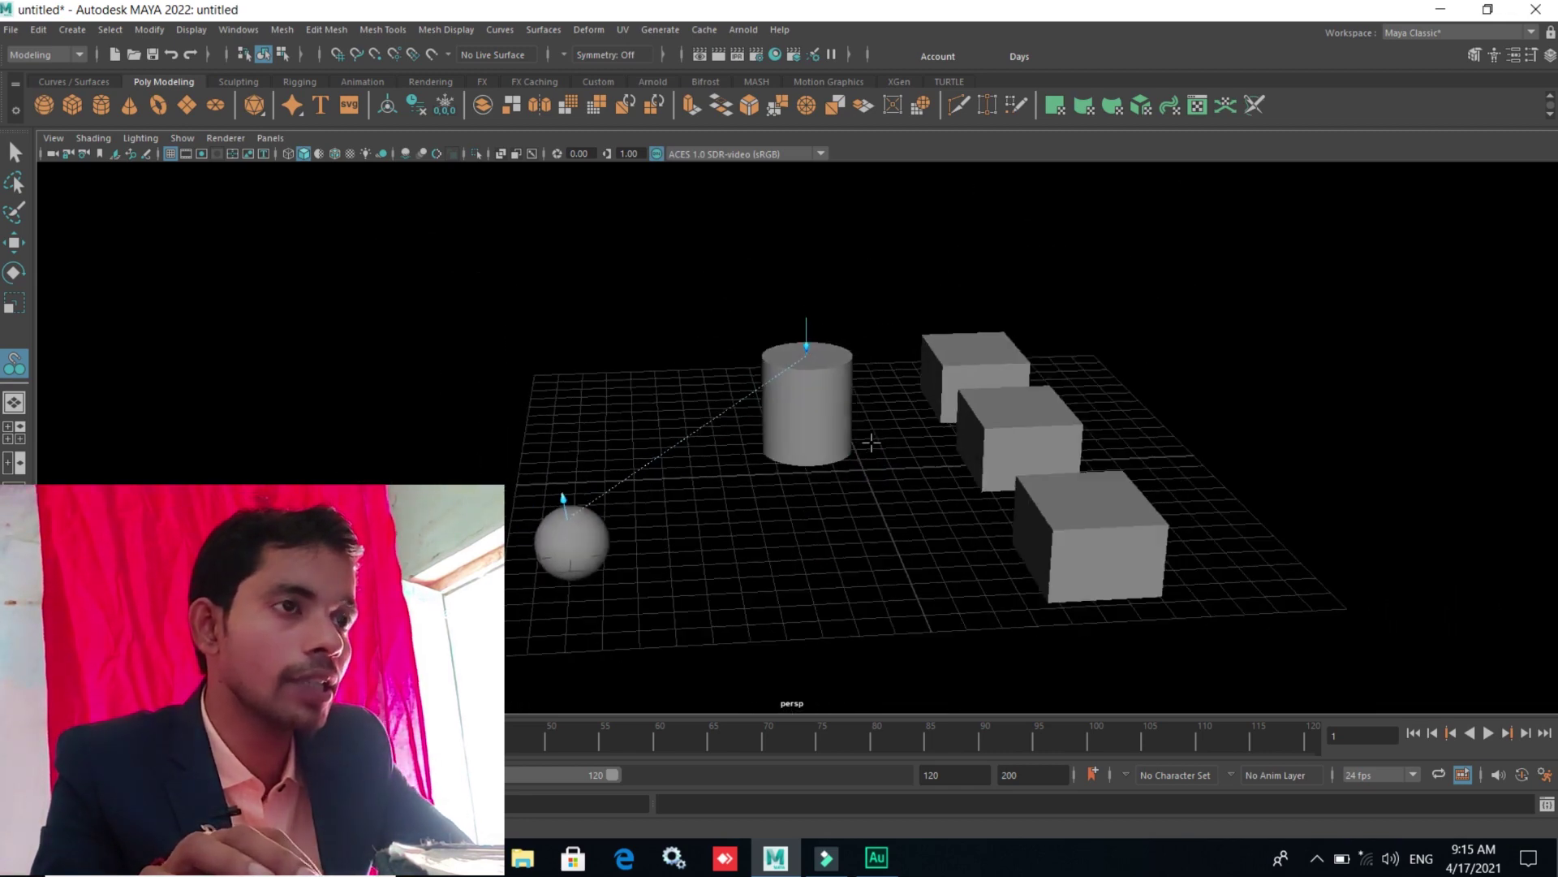
scroll(837, 490, "down", 2)
scroll(839, 489, "down", 1)
key("Return")
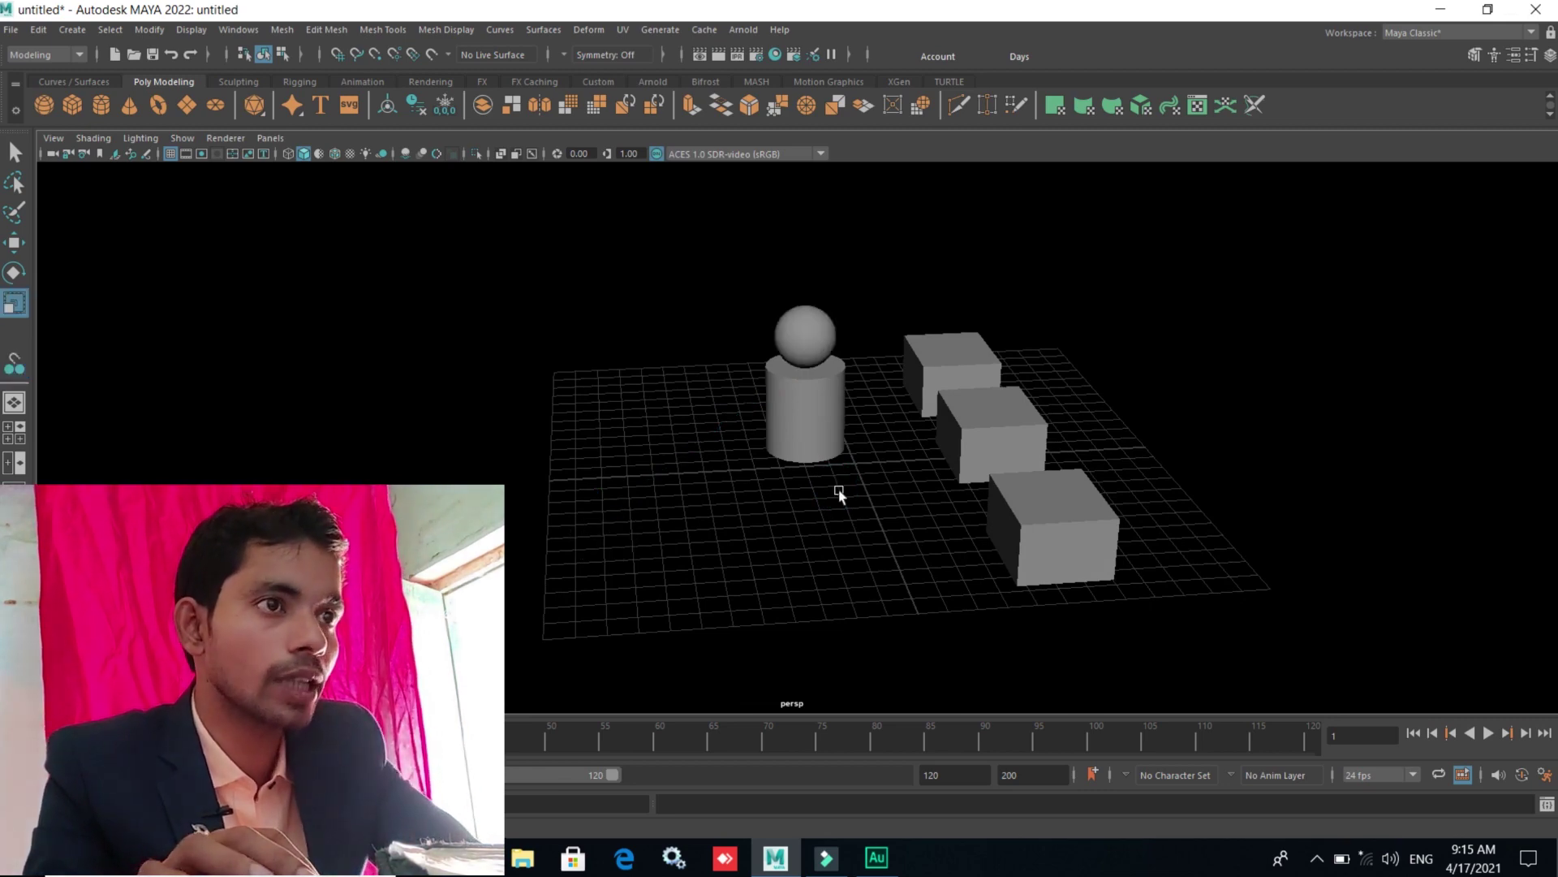
key("ctrl+z")
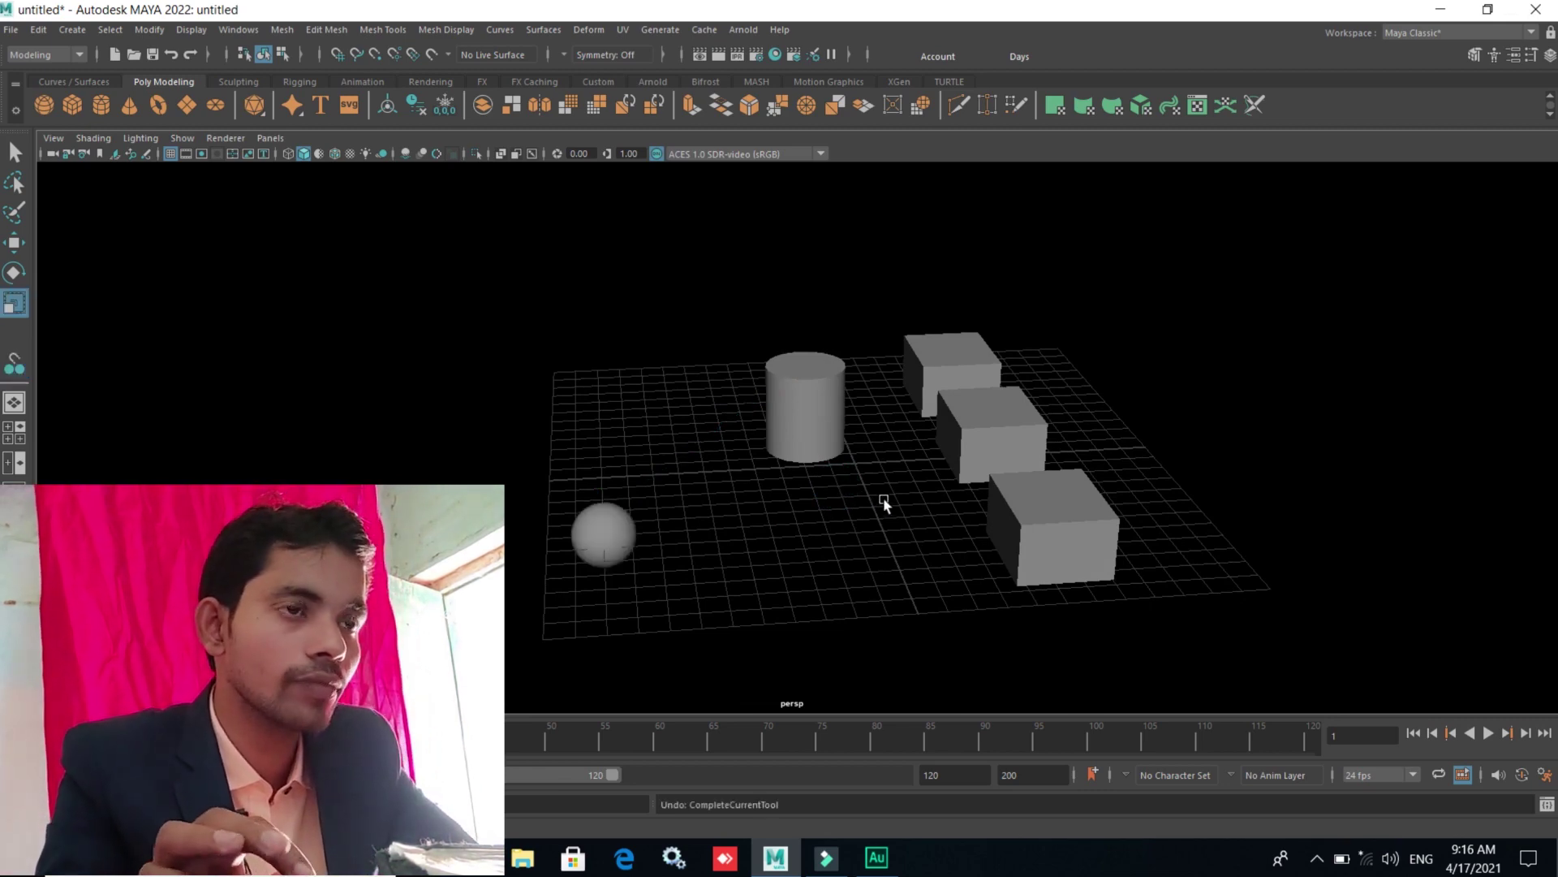
scroll(874, 536, "up", 2)
left_click_drag(875, 540, 603, 523, "alt")
left_click(516, 526)
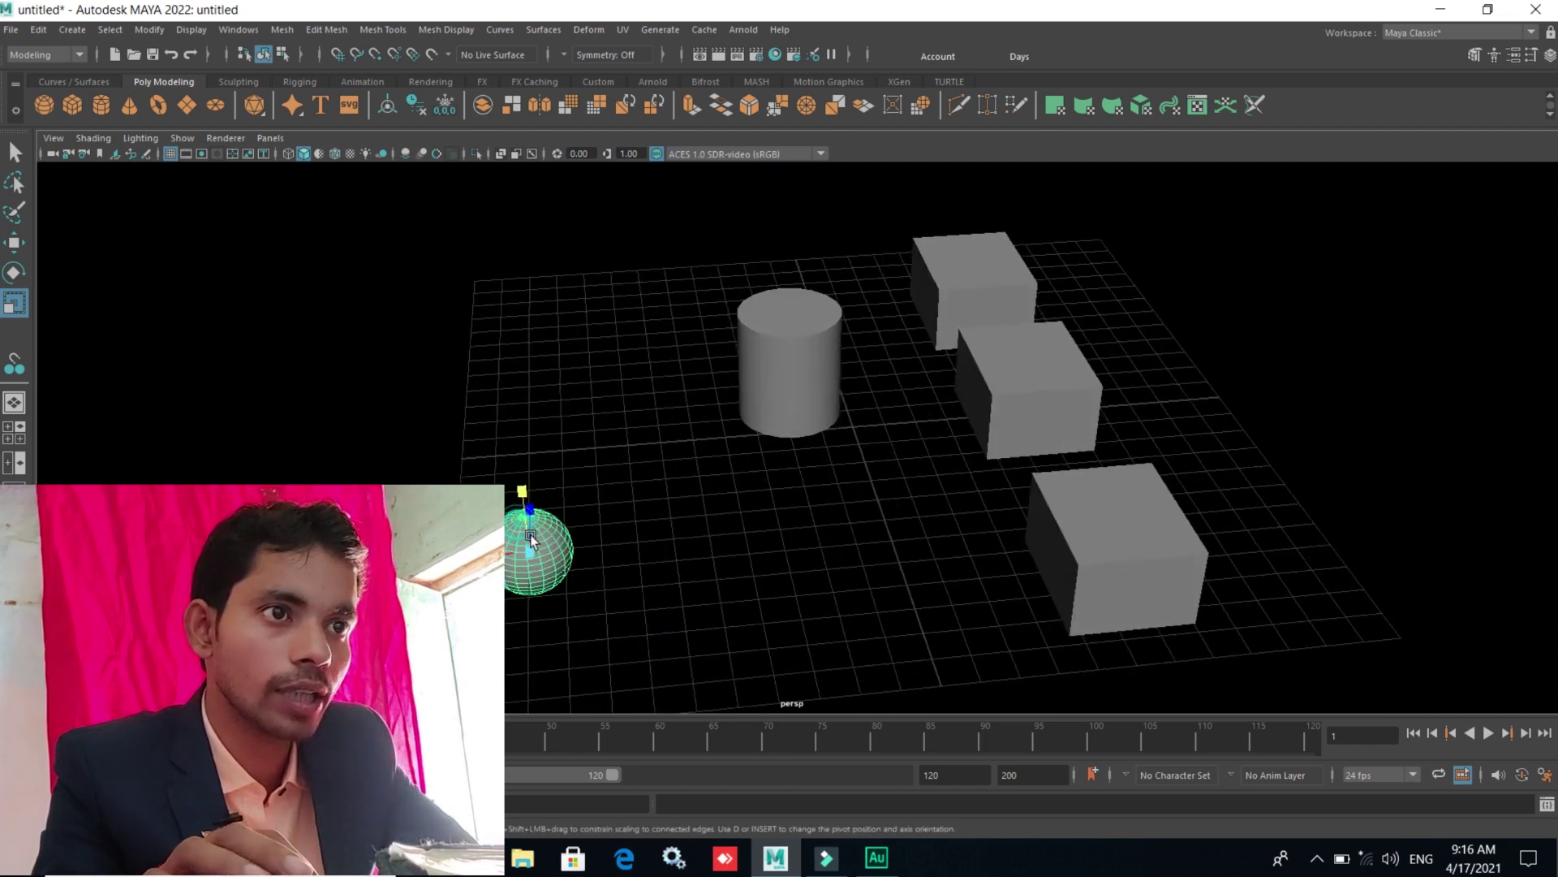
left_click(690, 526)
mouse_move(720, 522)
left_mouse_down("alt")
mouse_move(714, 541)
mouse_move(747, 533)
left_mouse_up("alt")
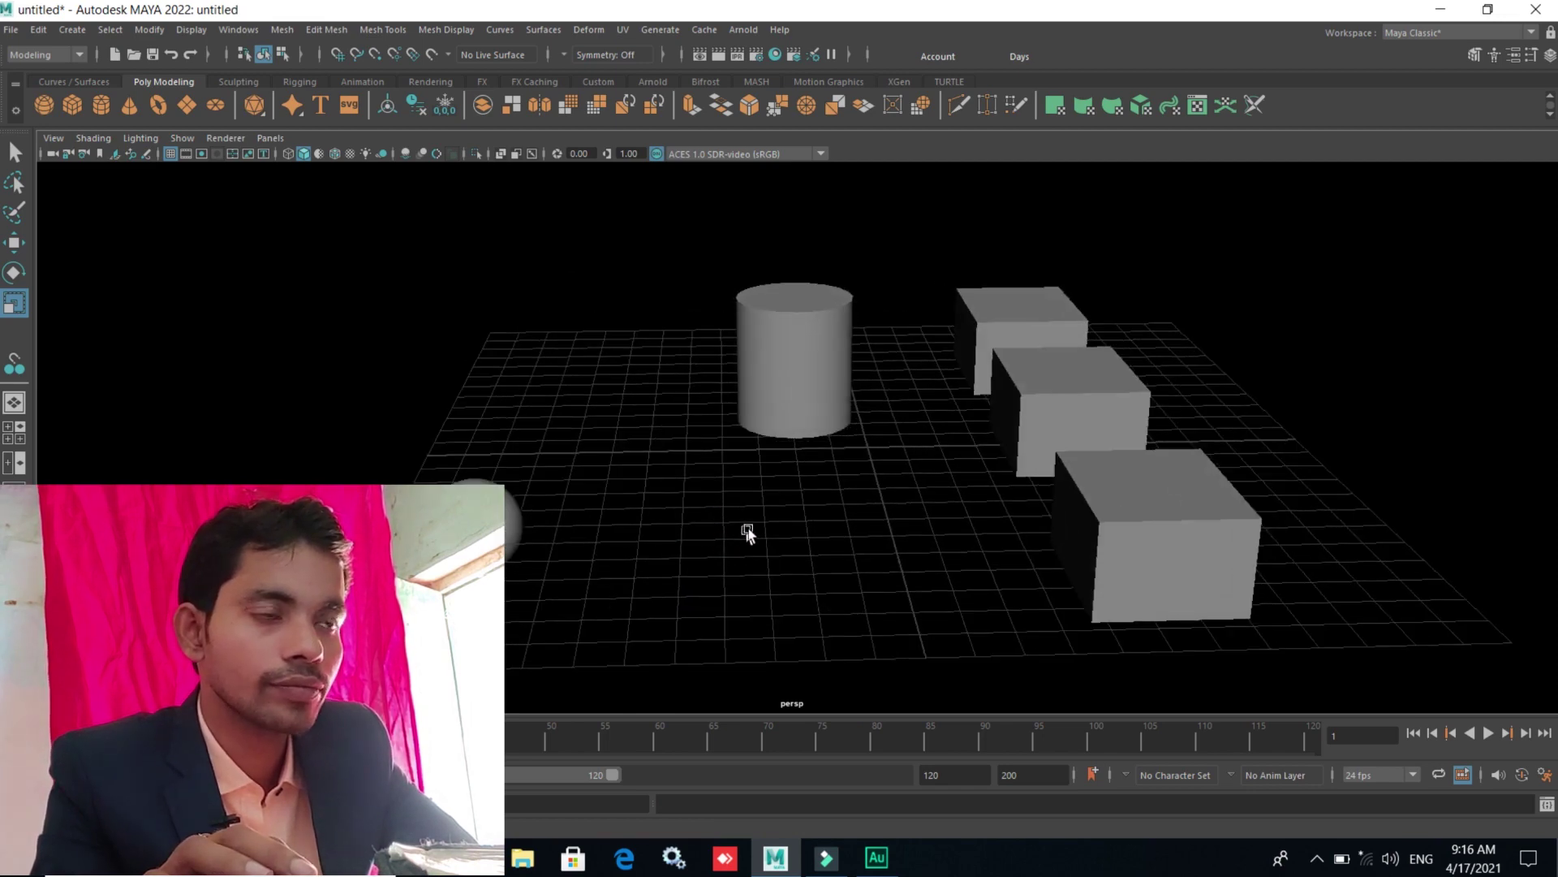
left_click(795, 315)
left_click(487, 519)
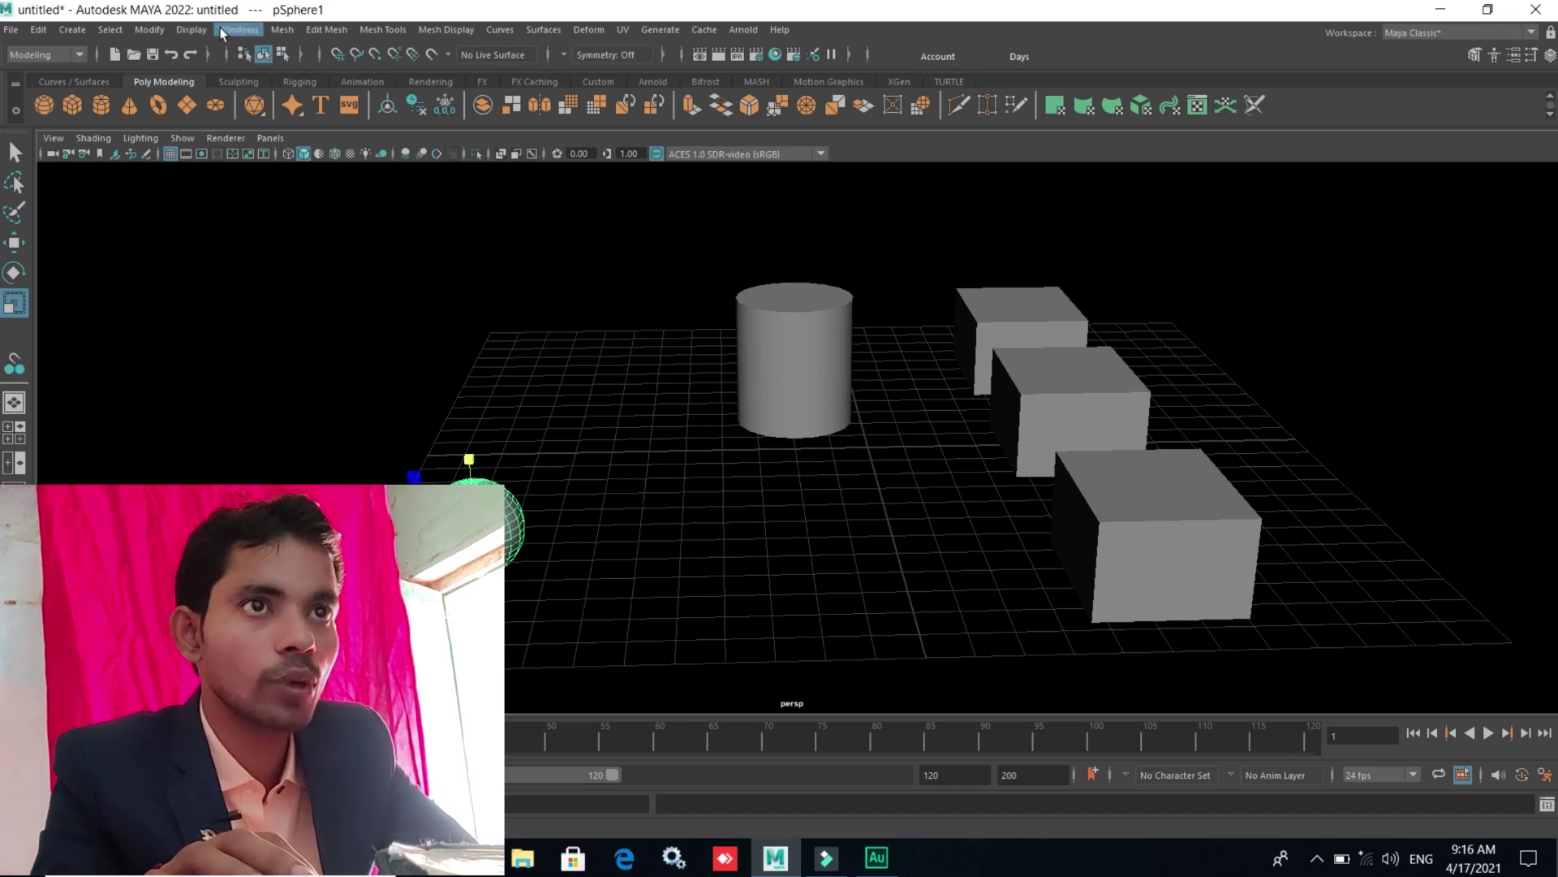
- Use Modify > Snap Together Tool to snap the sphere's base onto the cylinder's top
left_click(154, 32)
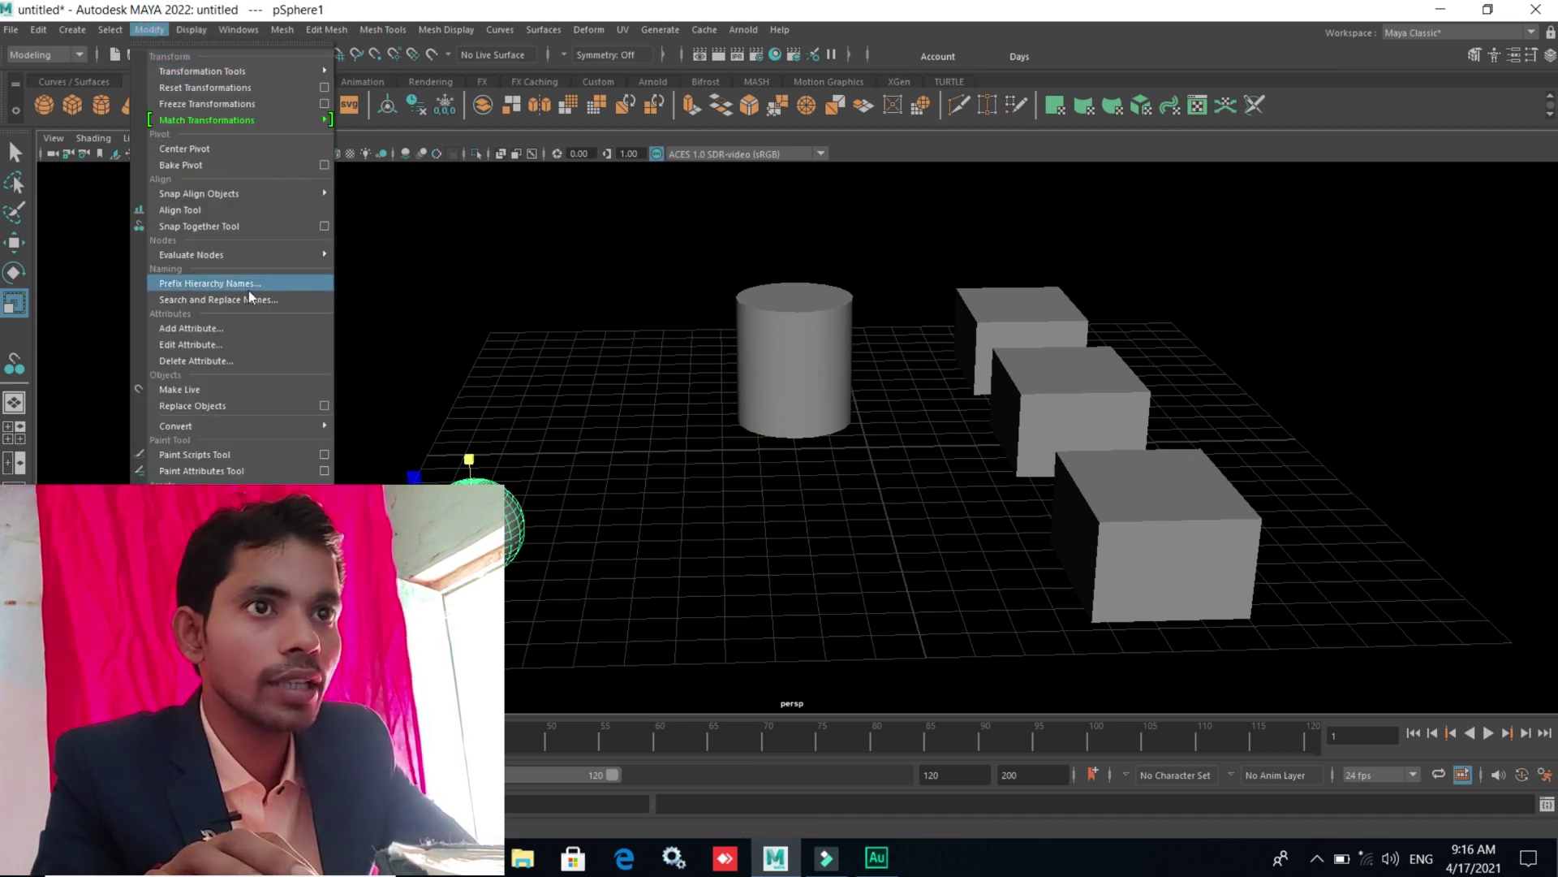
left_click(218, 226)
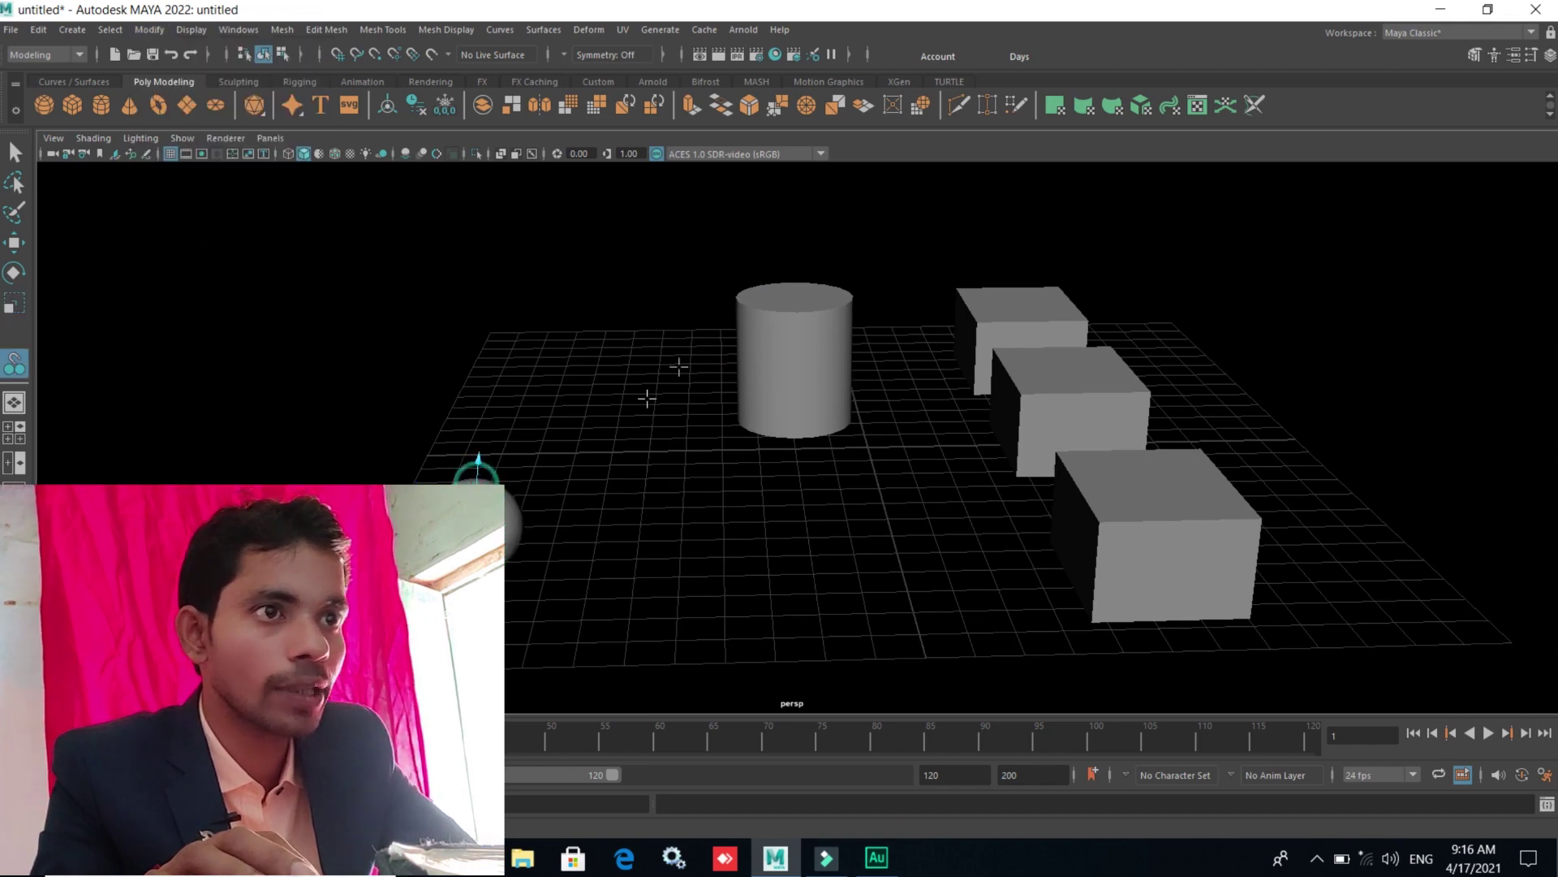
mouse_move(679, 367)
left_mouse_down("alt")
mouse_move(783, 400)
mouse_move(784, 279)
left_mouse_up("alt")
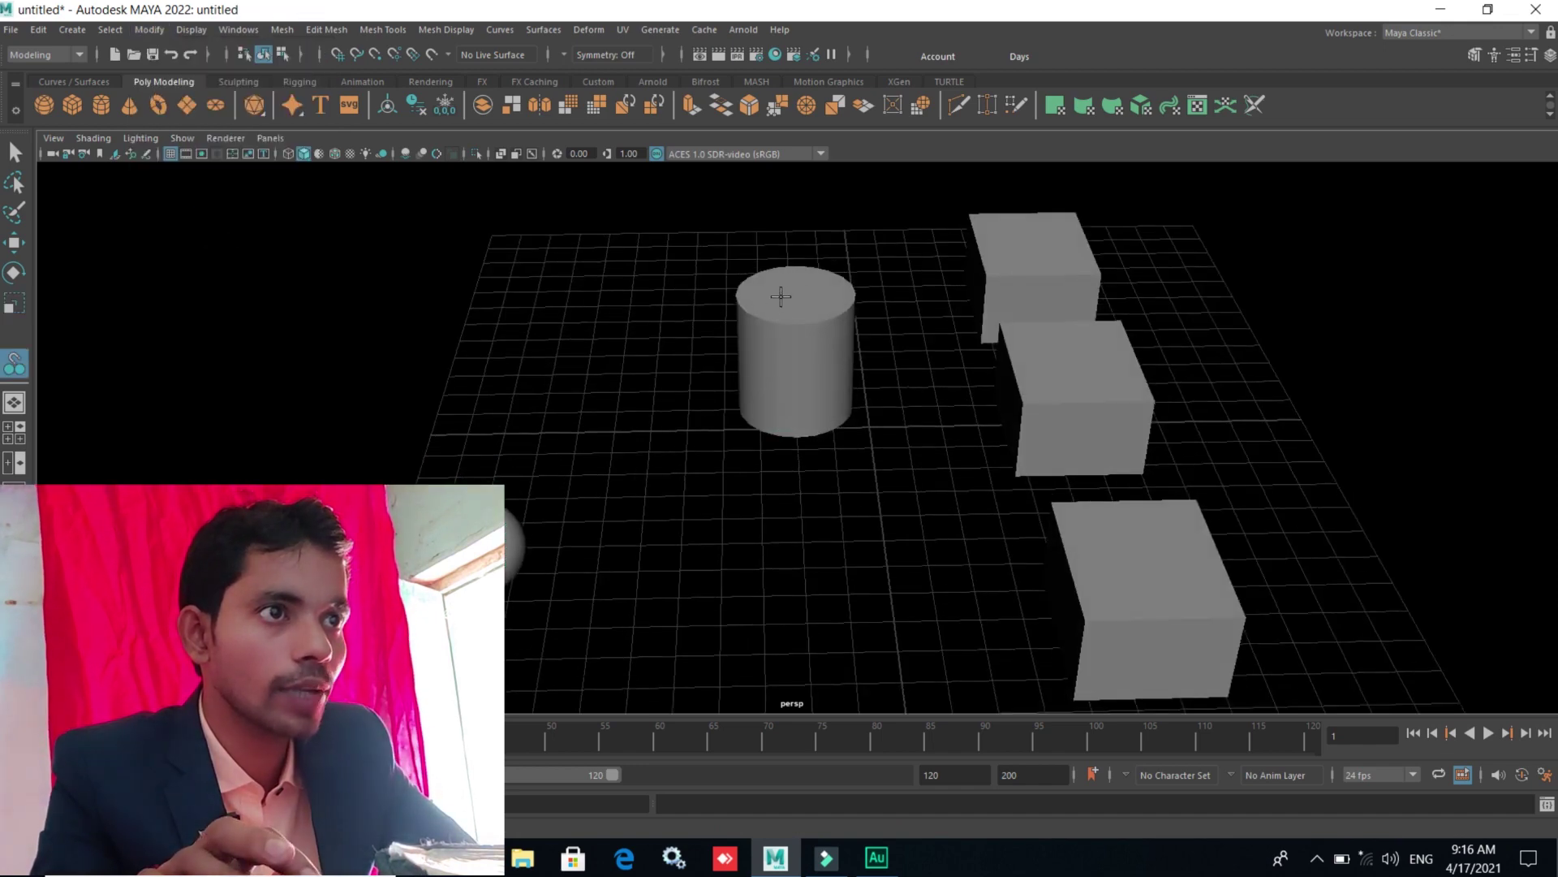
mouse_move(832, 435)
left_mouse_down("alt")
mouse_move(822, 477)
mouse_move(819, 455)
mouse_move(800, 455)
mouse_move(820, 456)
mouse_move(807, 522)
mouse_move(933, 539)
mouse_move(845, 441)
mouse_move(772, 539)
mouse_move(835, 498)
mouse_move(808, 521)
left_mouse_up("alt")
key("Return")
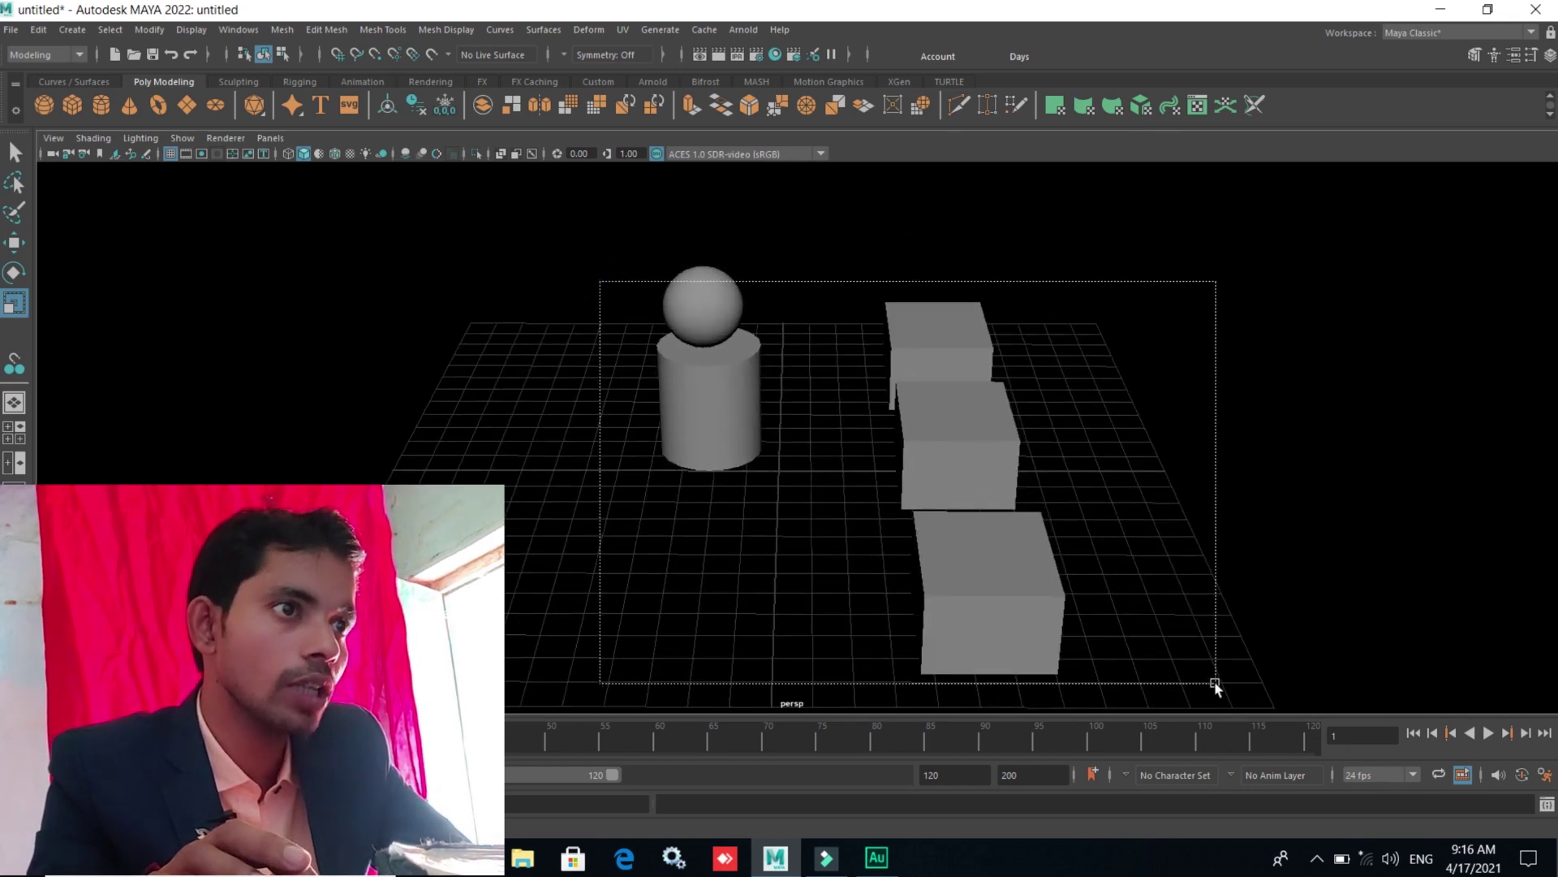
- Marquee-select the sphere, cylinder and three boxes together
left_click_drag(806, 490, 1215, 682)
right_click_drag(1198, 638, 936, 620, "alt")
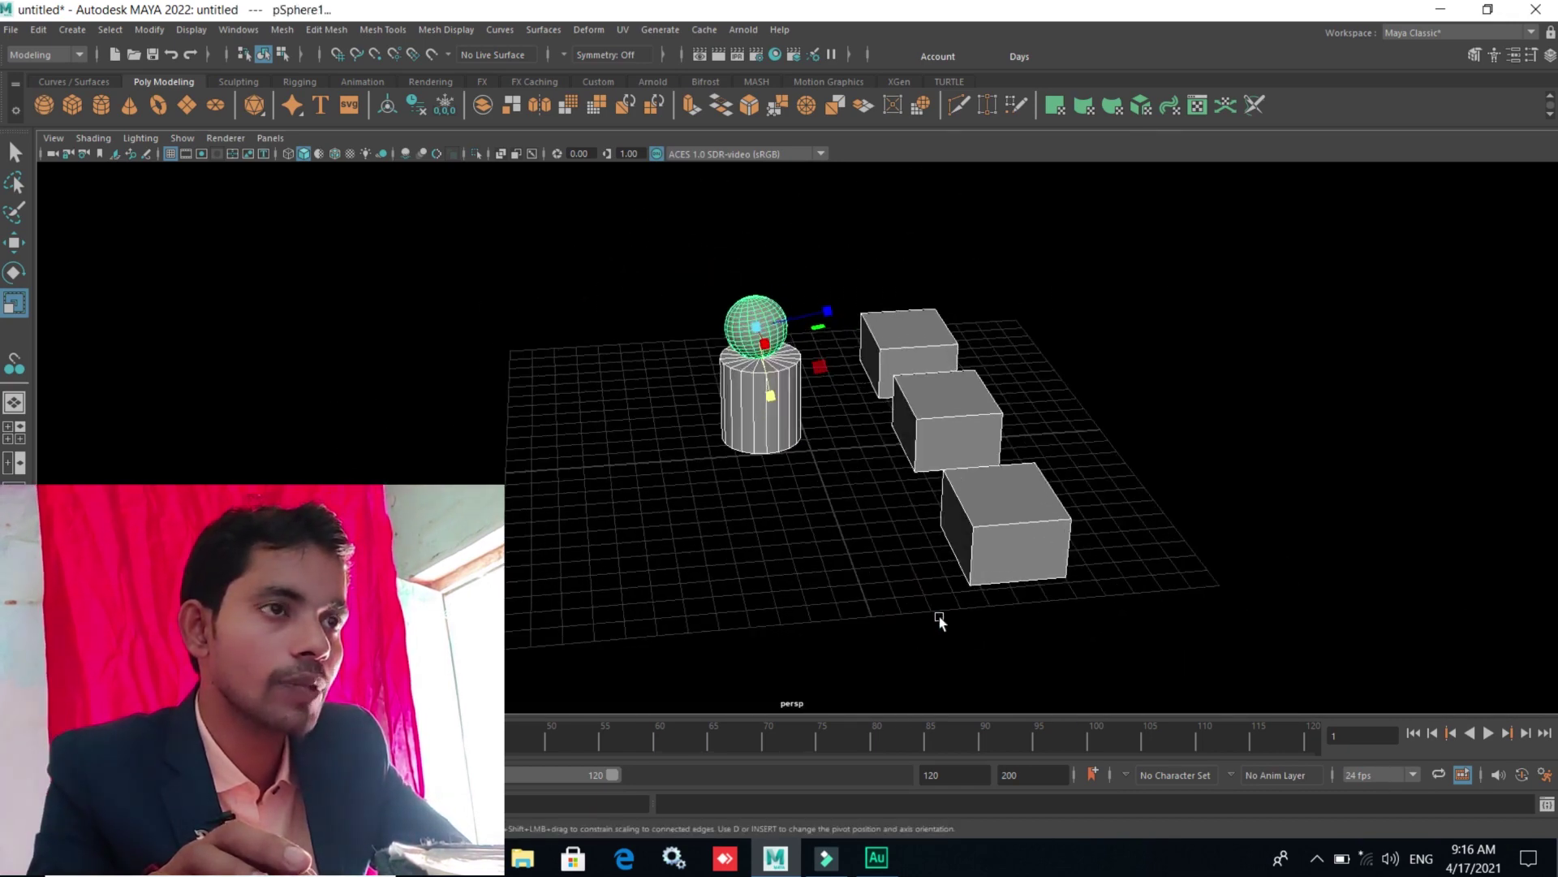
left_click_drag(936, 619, 898, 626, "alt")
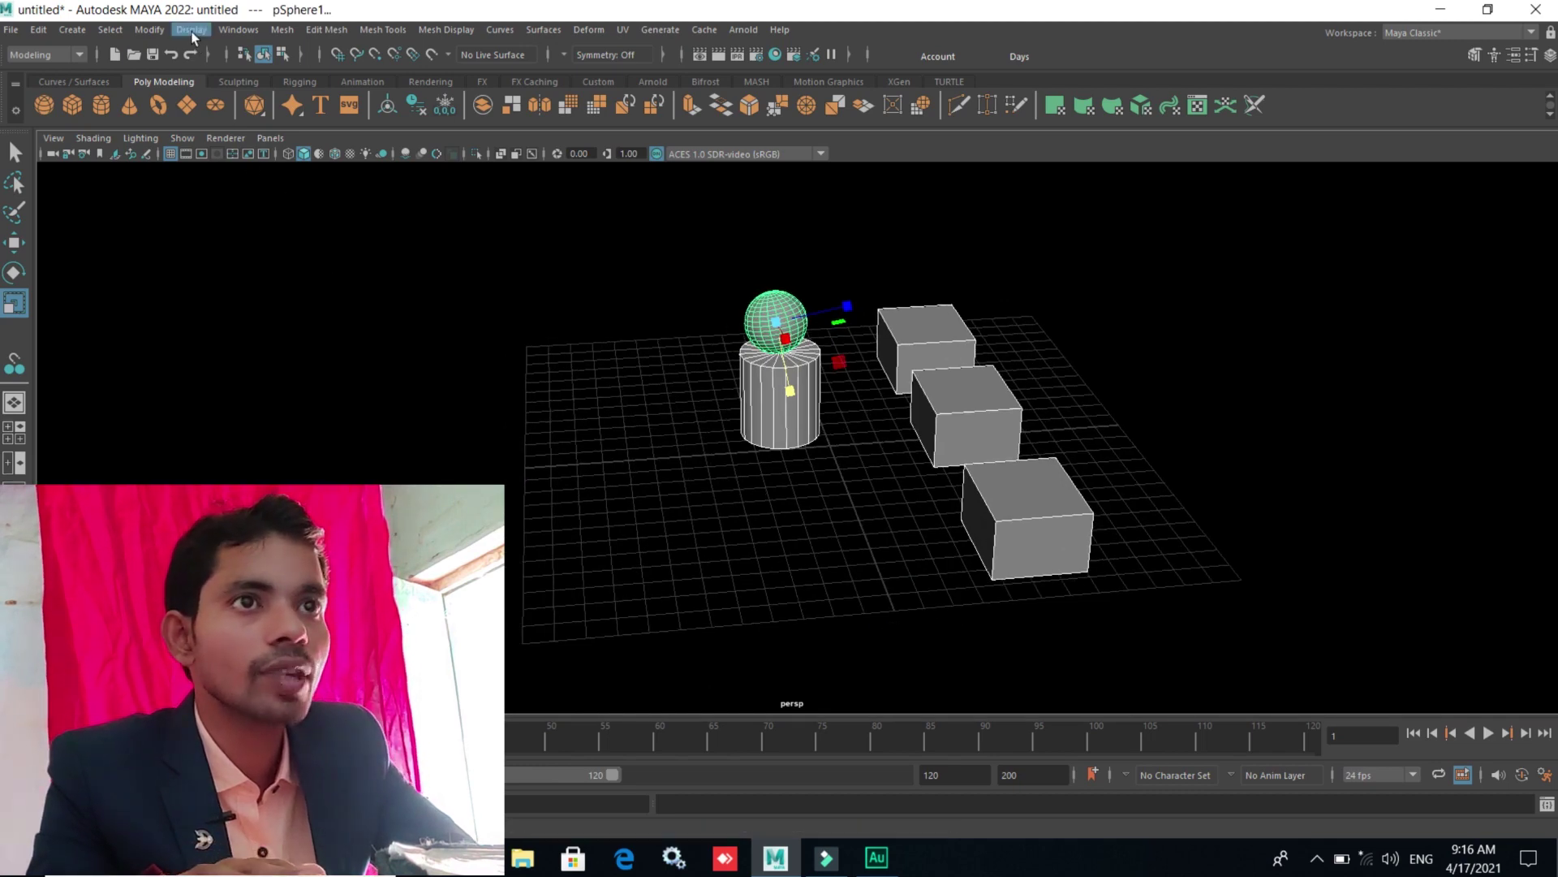
left_click(149, 29)
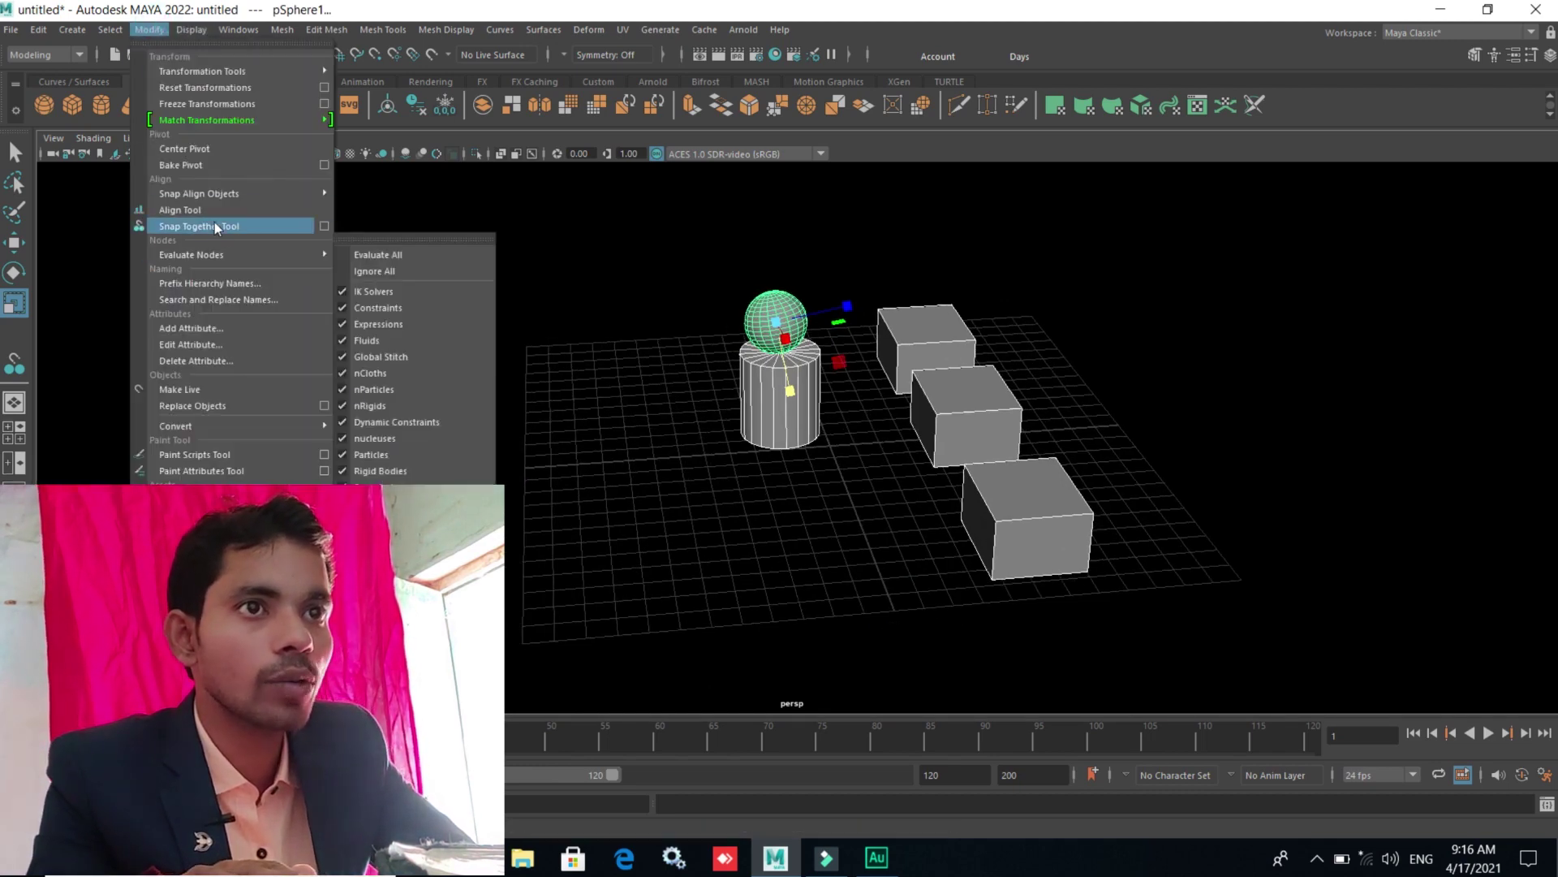
- Show Align Tool handles around the sphere, cylinder and boxes, then orbit and zoom to inspect them
left_click(303, 210)
mouse_move(614, 443)
left_mouse_down("alt")
mouse_move(692, 490)
mouse_move(812, 454)
left_mouse_up("alt")
scroll(883, 411, "up", 3)
scroll(884, 412, "down", 3)
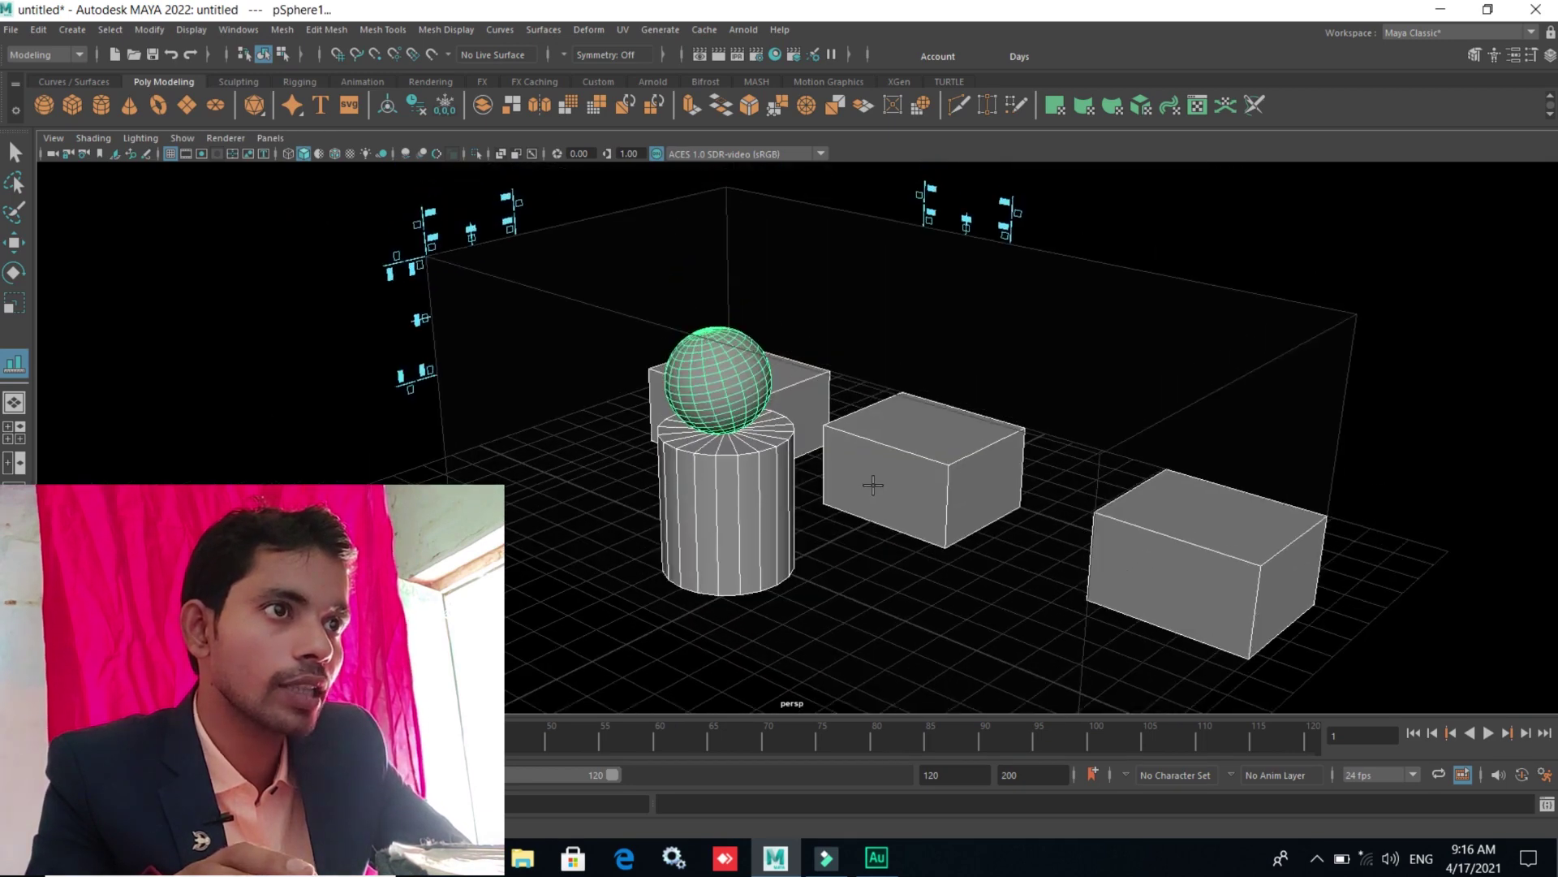
mouse_move(883, 411)
left_mouse_down("alt")
mouse_move(876, 487)
mouse_move(856, 506)
left_mouse_up("alt")
scroll(855, 505, "up", 1)
scroll(856, 499, "up", 1)
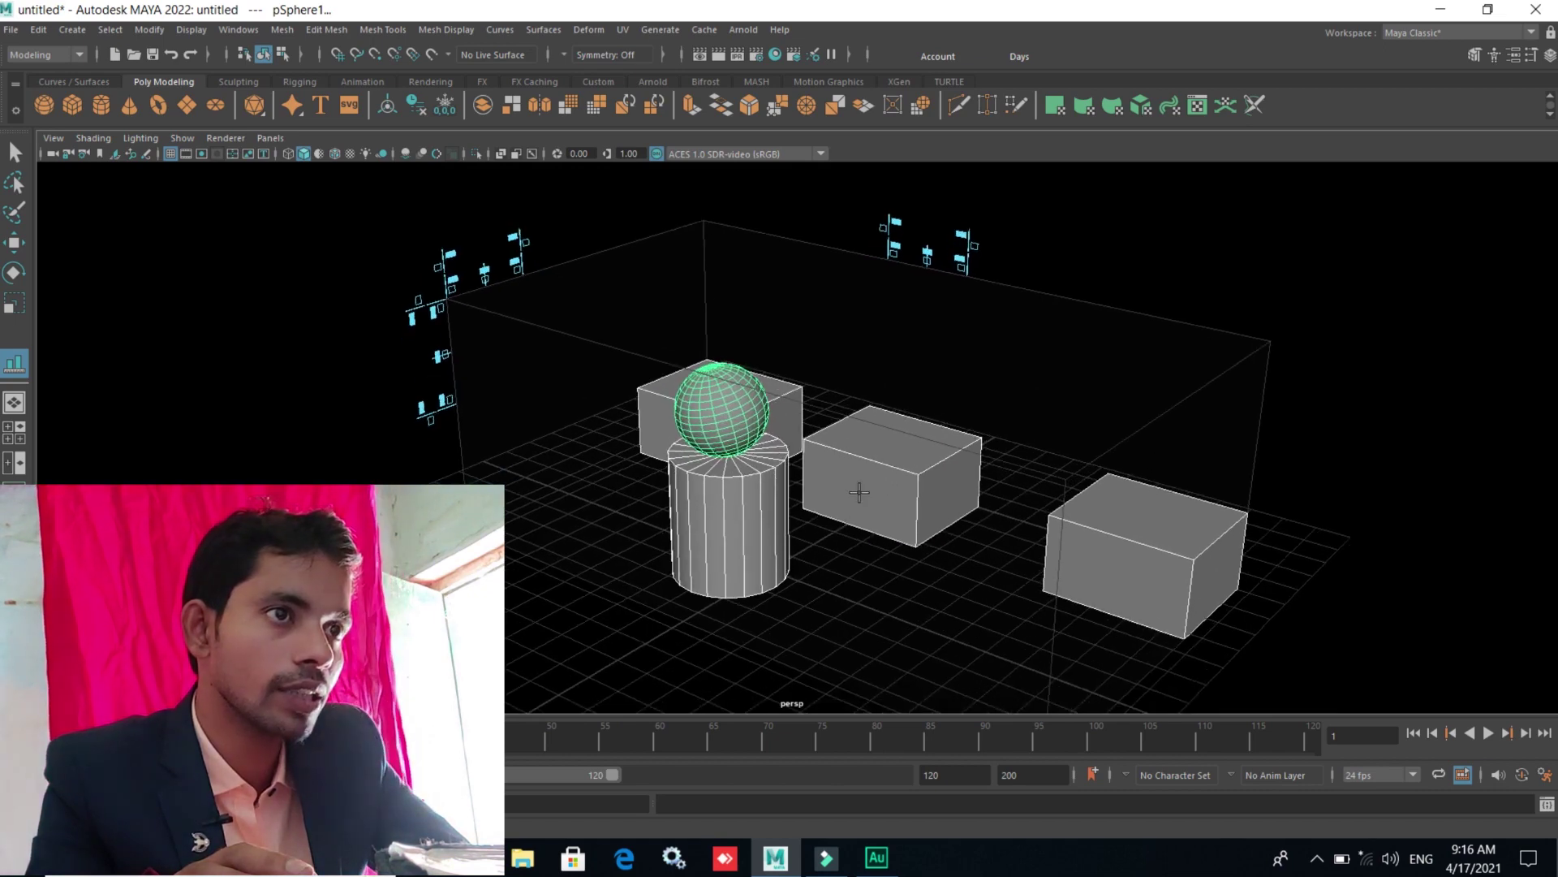
scroll(858, 493, "up", 1)
scroll(858, 492, "down", 1)
left_click_drag(905, 493, 899, 498, "alt")
scroll(899, 498, "down", 2)
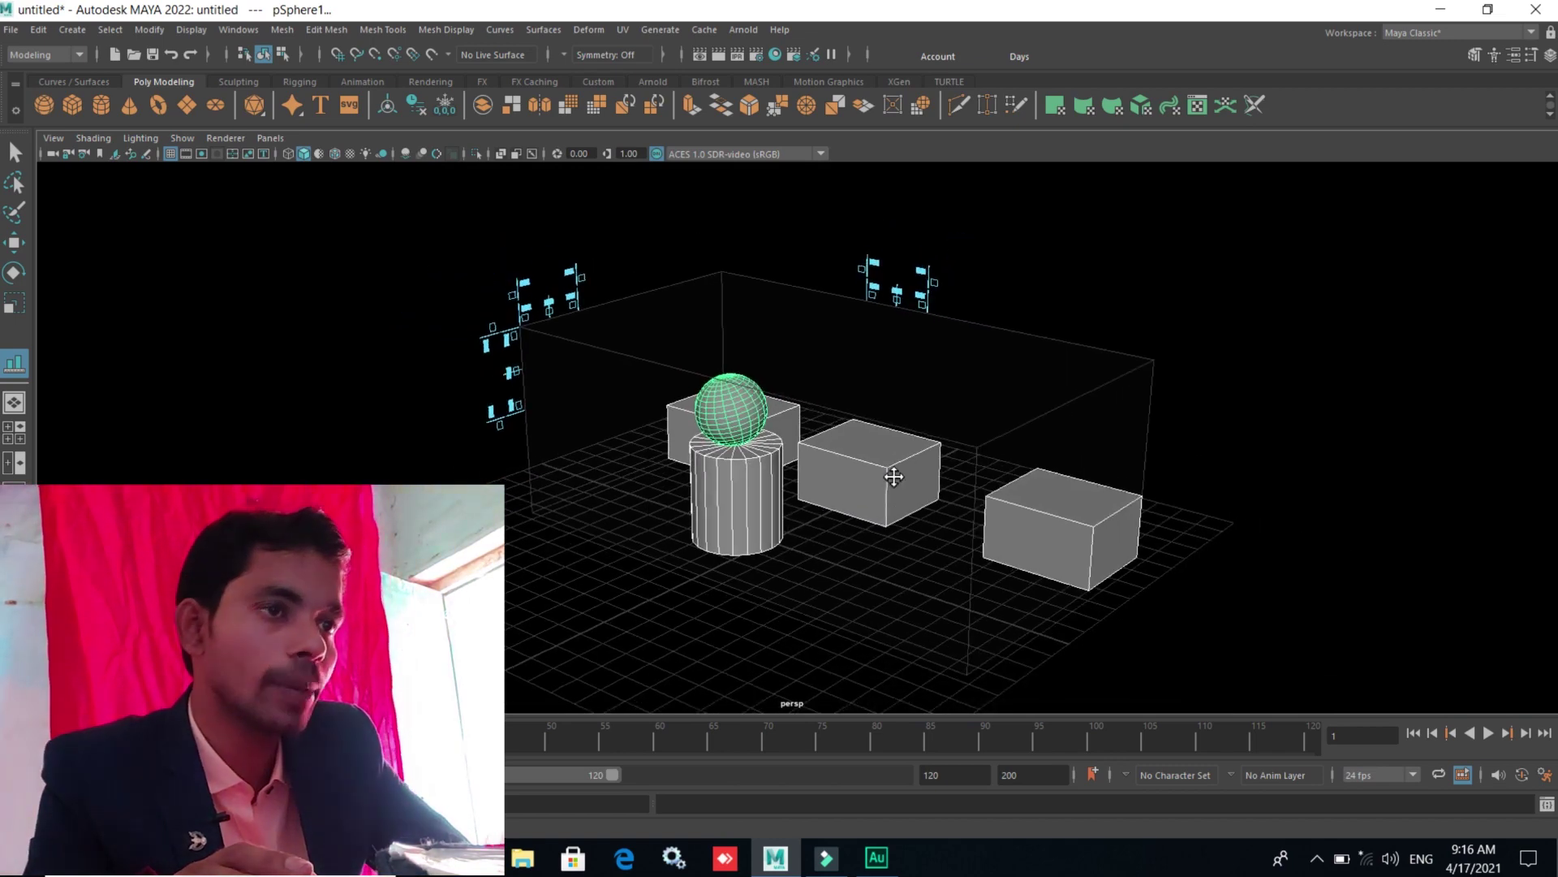
middle_click_drag(899, 495, 891, 484, "alt")
scroll(893, 477, "up", 1)
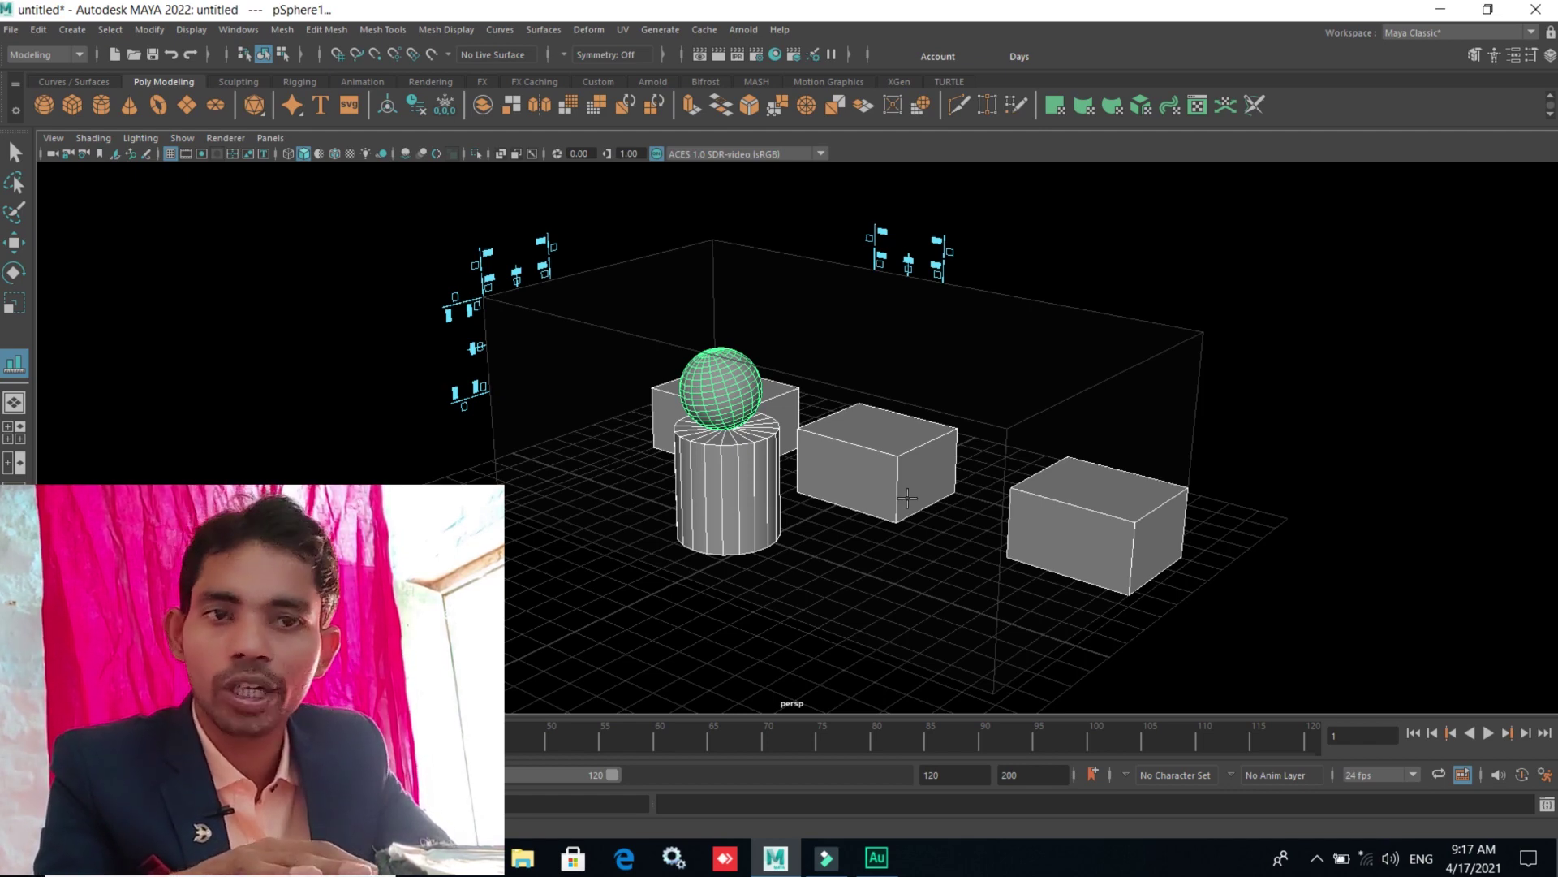
mouse_move(860, 497)
left_mouse_down("alt")
mouse_move(895, 500)
mouse_move(824, 493)
left_mouse_up("alt")
middle_click_drag(814, 487, 796, 552, "alt")
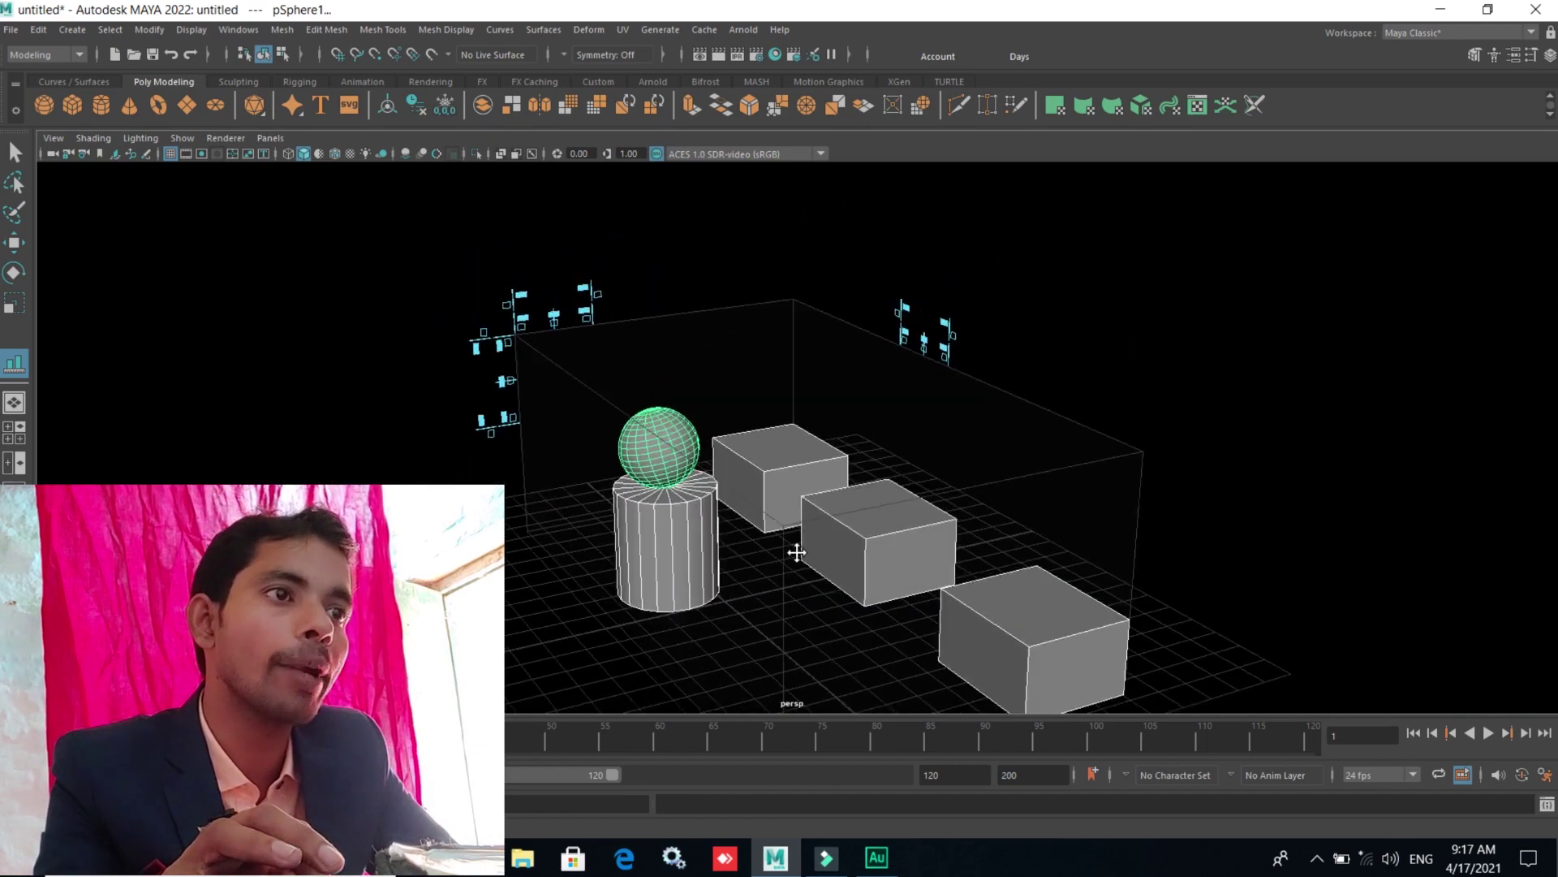
scroll(797, 487, "down", 3)
scroll(797, 474, "down", 2)
scroll(797, 487, "down", 2)
middle_click_drag(798, 487, 816, 472, "alt")
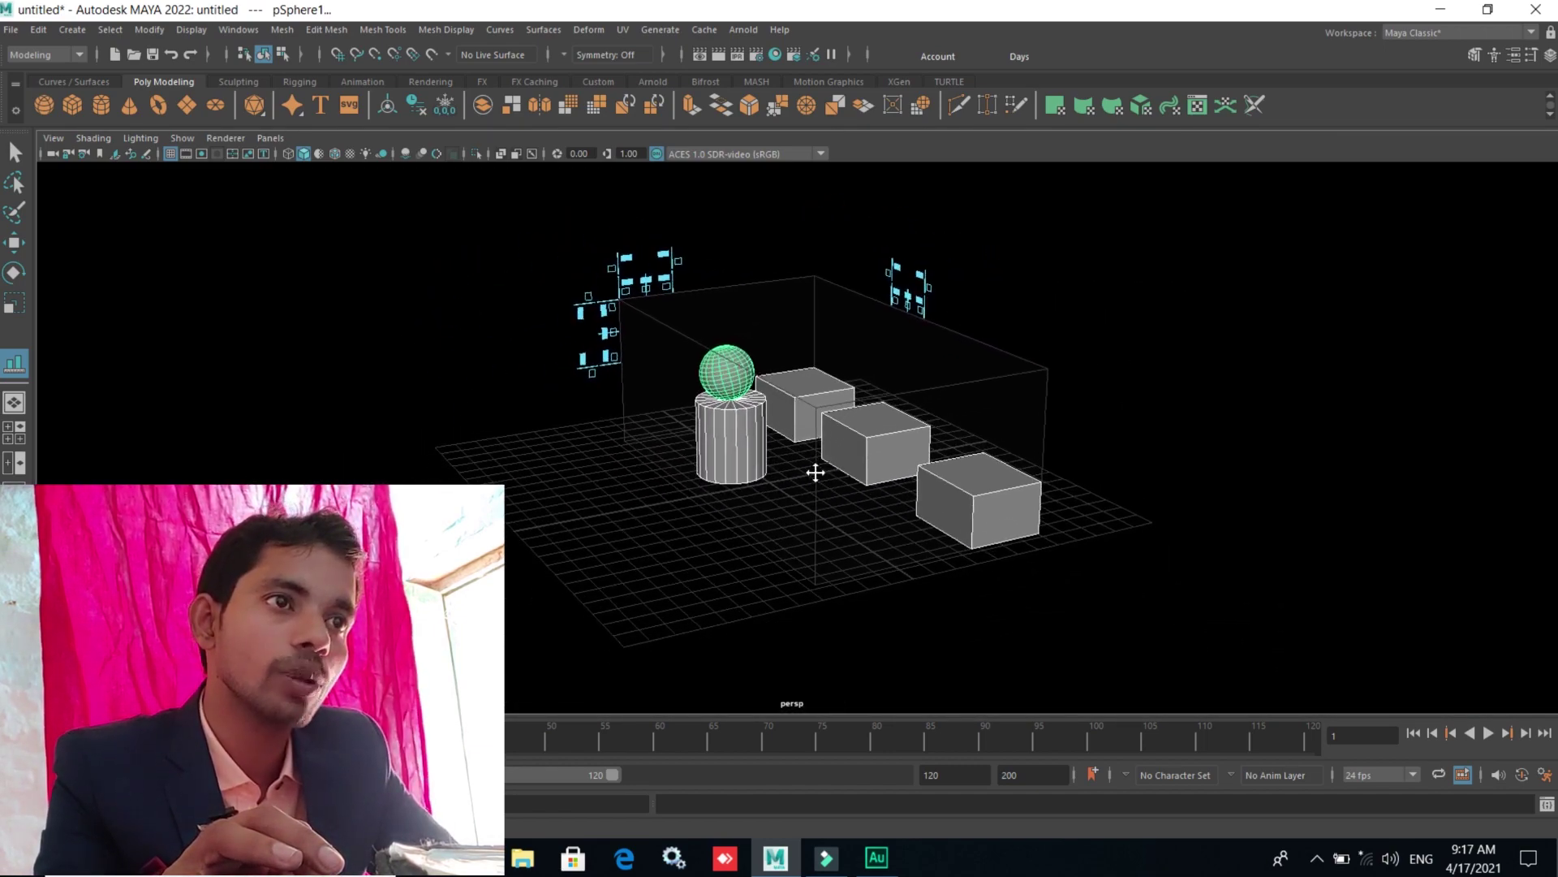
scroll(816, 471, "down", 1)
scroll(818, 454, "down", 1)
scroll(728, 468, "down", 1)
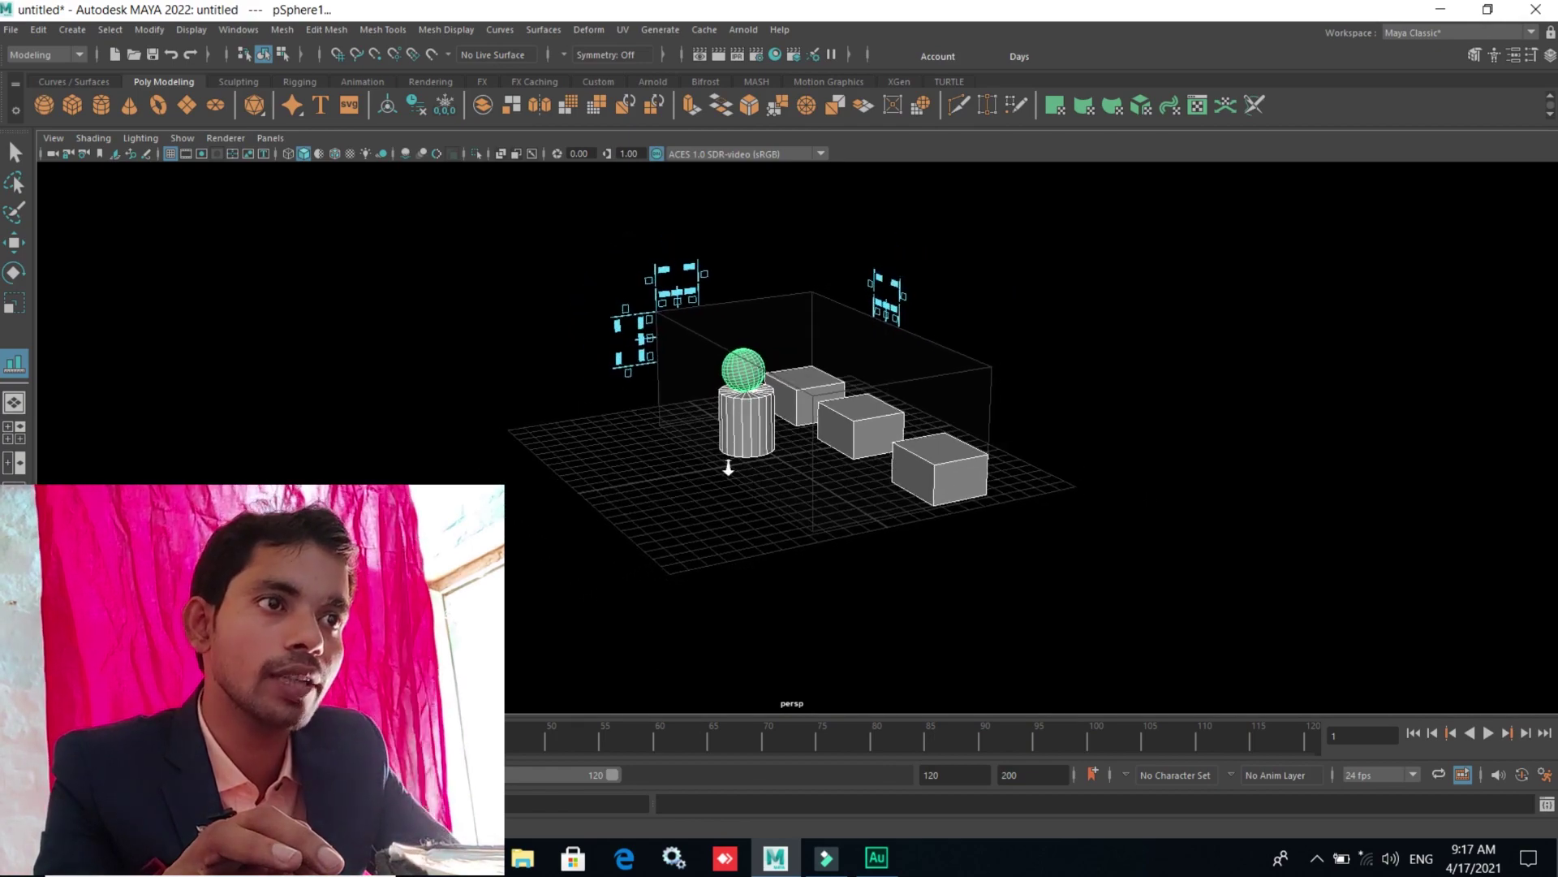